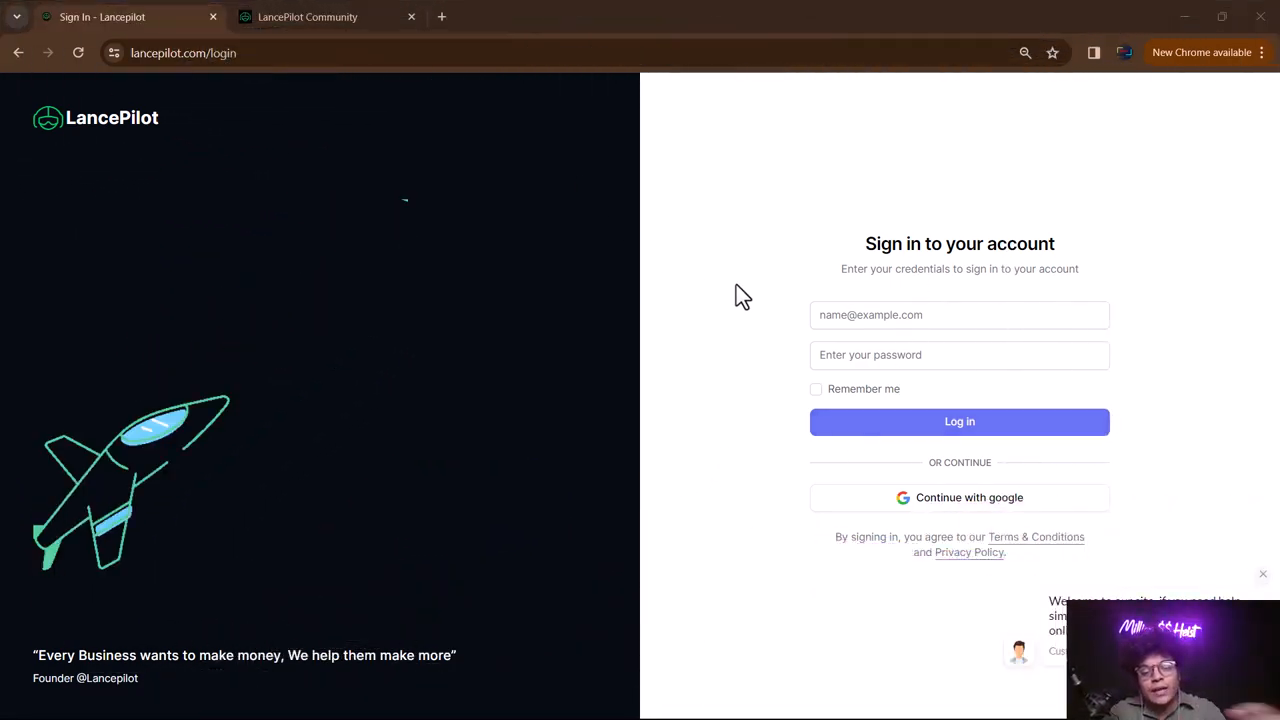
- Sign in to LancePilot with the Google account to reach the dashboard
click(1037, 512)
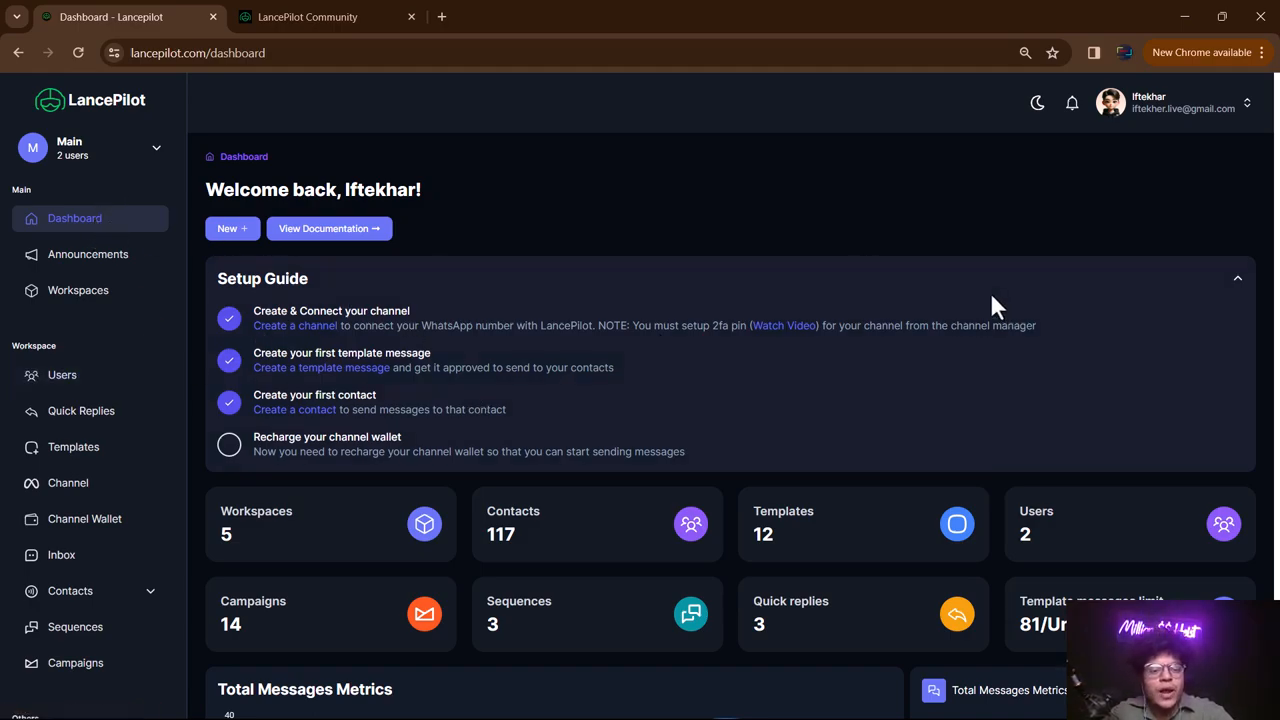
scroll(843, 277, down, 2)
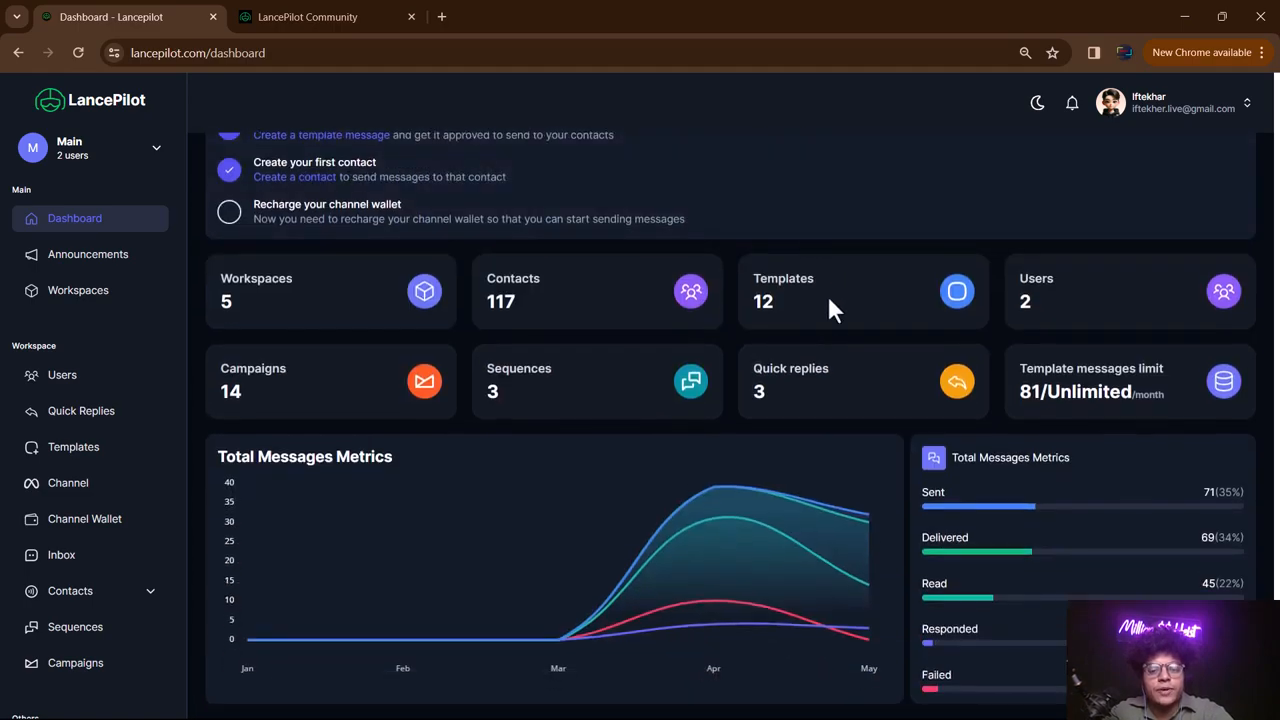
scroll(830, 298, up, 2)
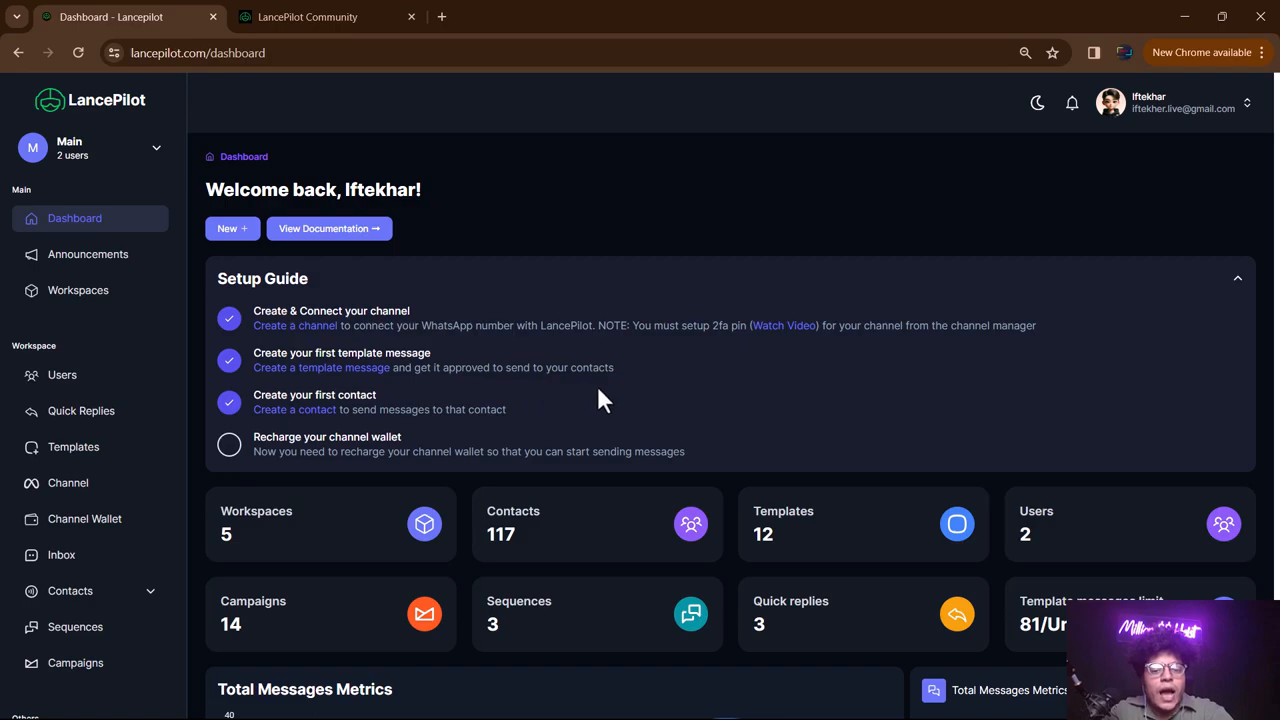
scroll(574, 342, down, 2)
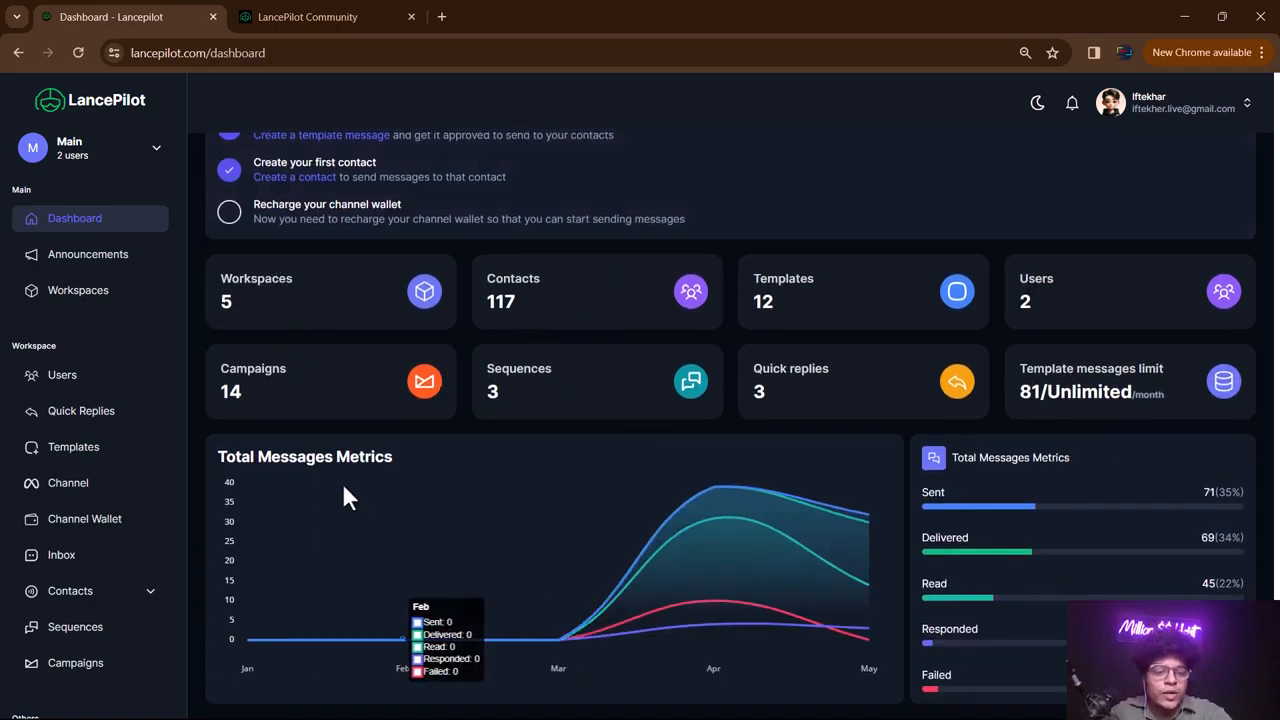
scroll(445, 285, up, 2)
scroll(452, 285, down, 2)
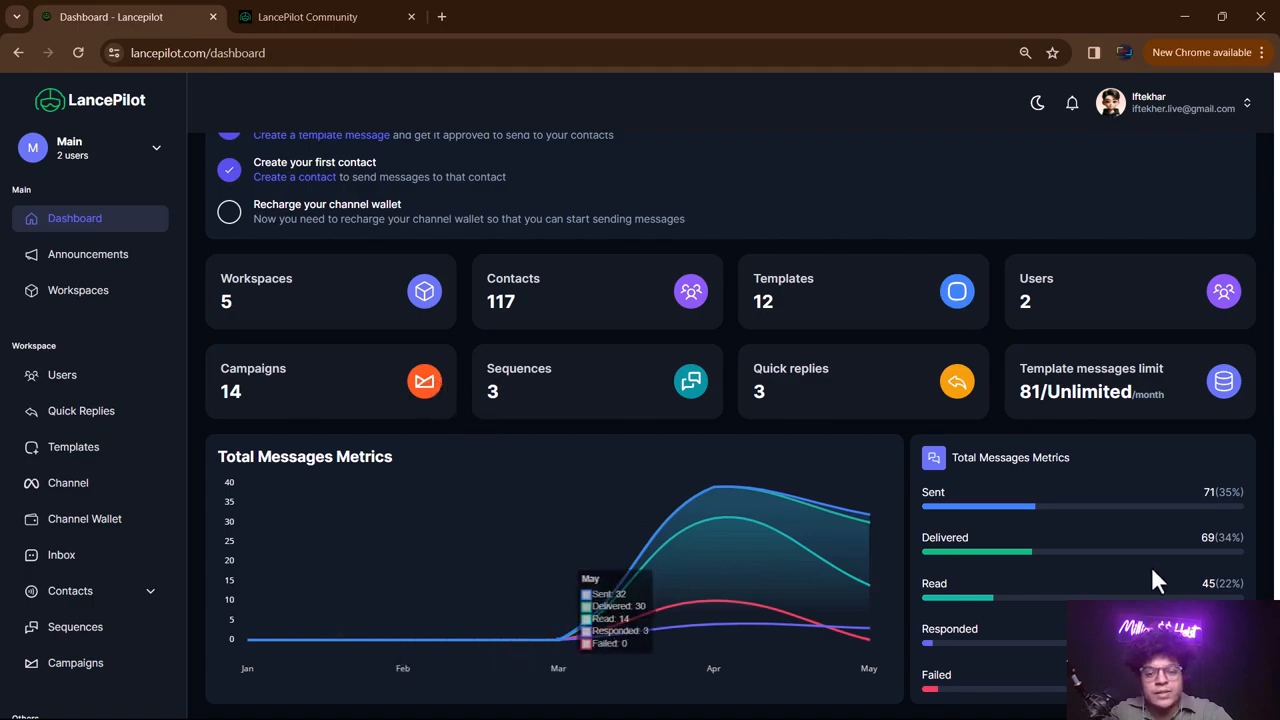
scroll(798, 438, up, 1)
scroll(800, 434, up, 2)
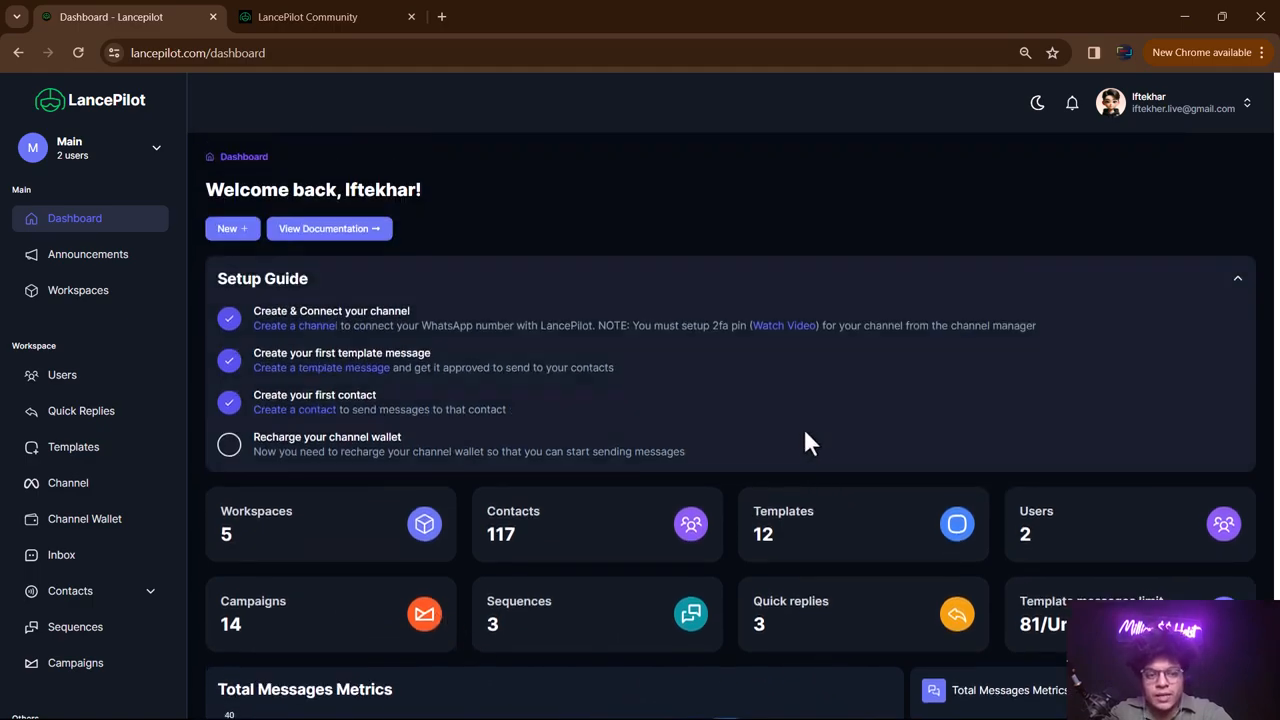
scroll(780, 335, down, 3)
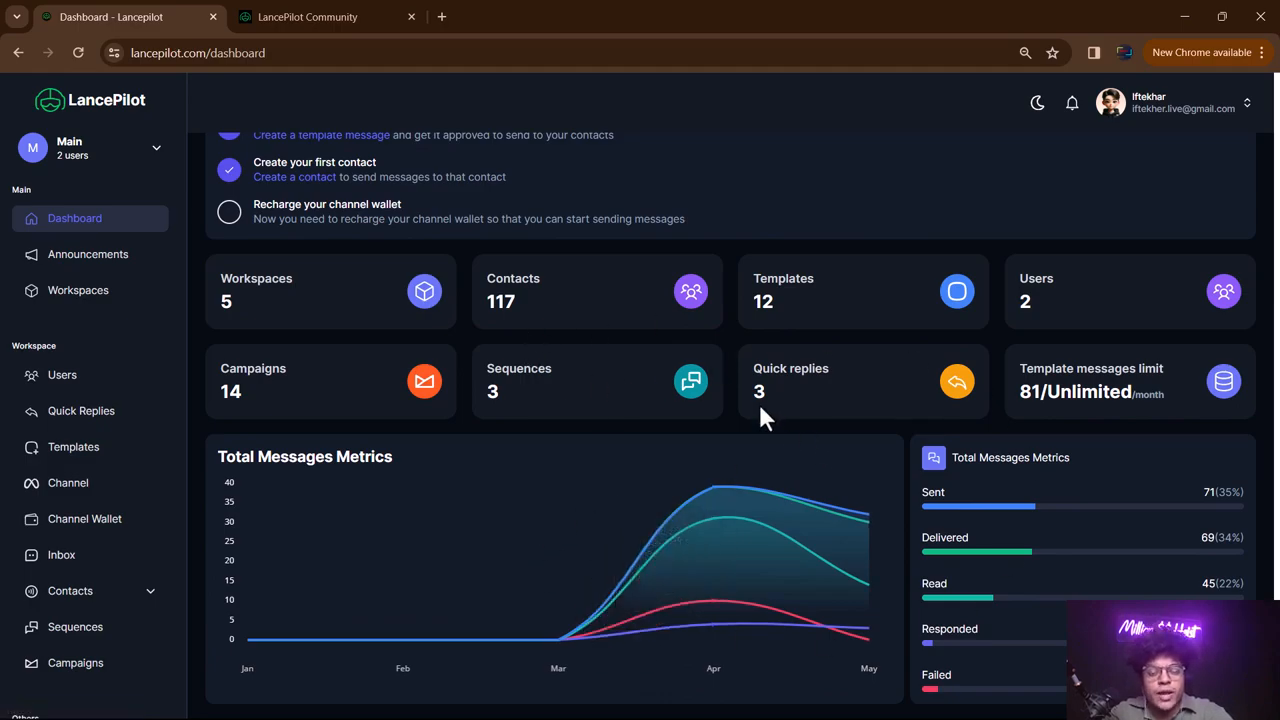
scroll(758, 401, up, 3)
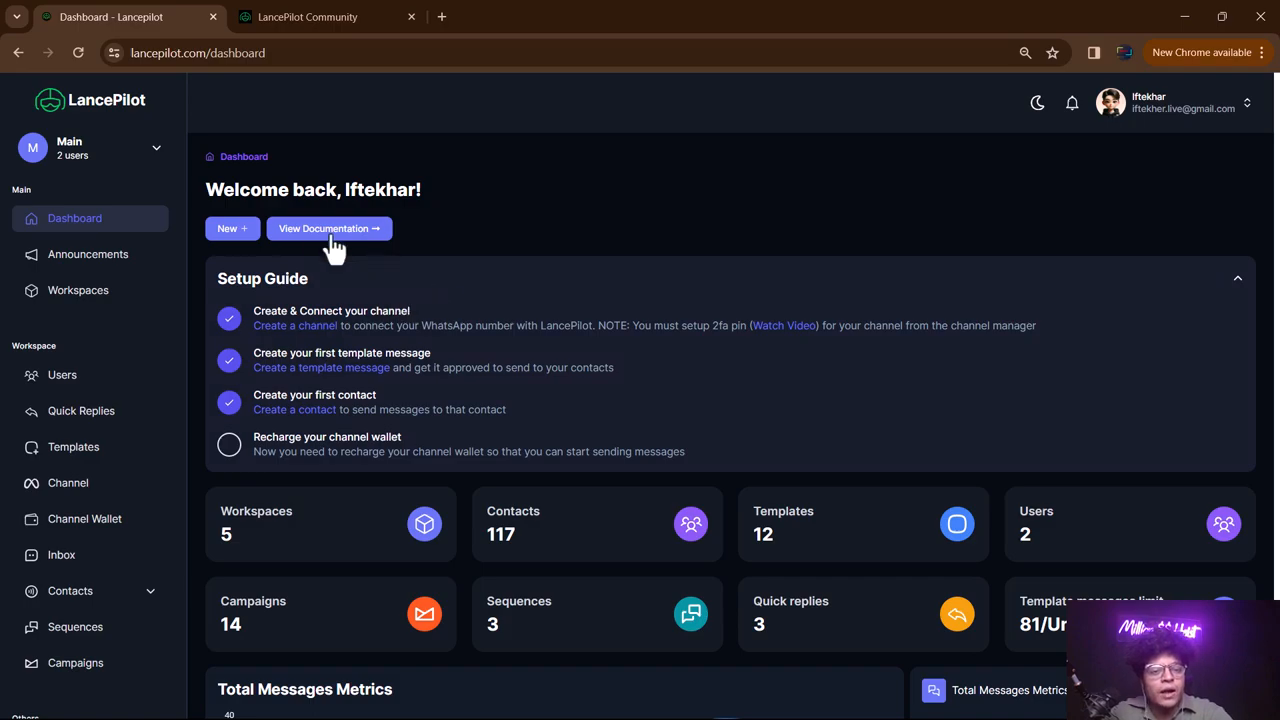
- Open the LancePilot documentation in a new tab and scroll through the Notion page
click(316, 236)
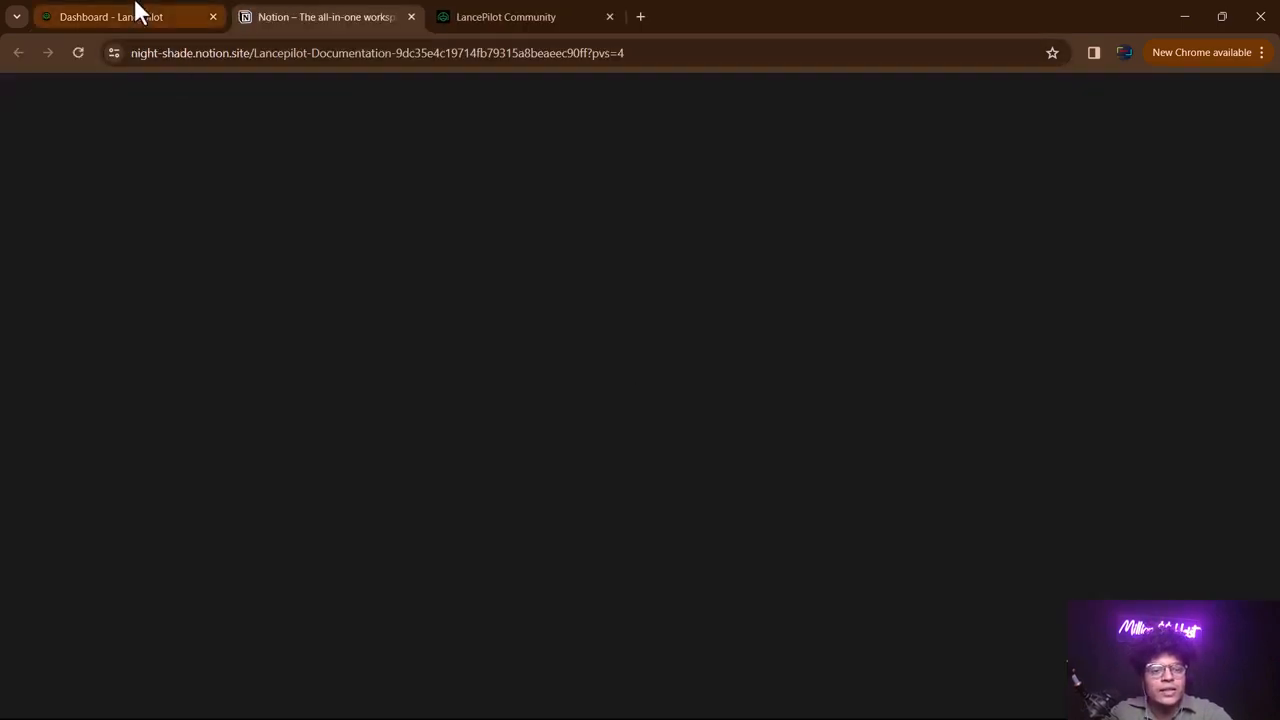
click(137, 12)
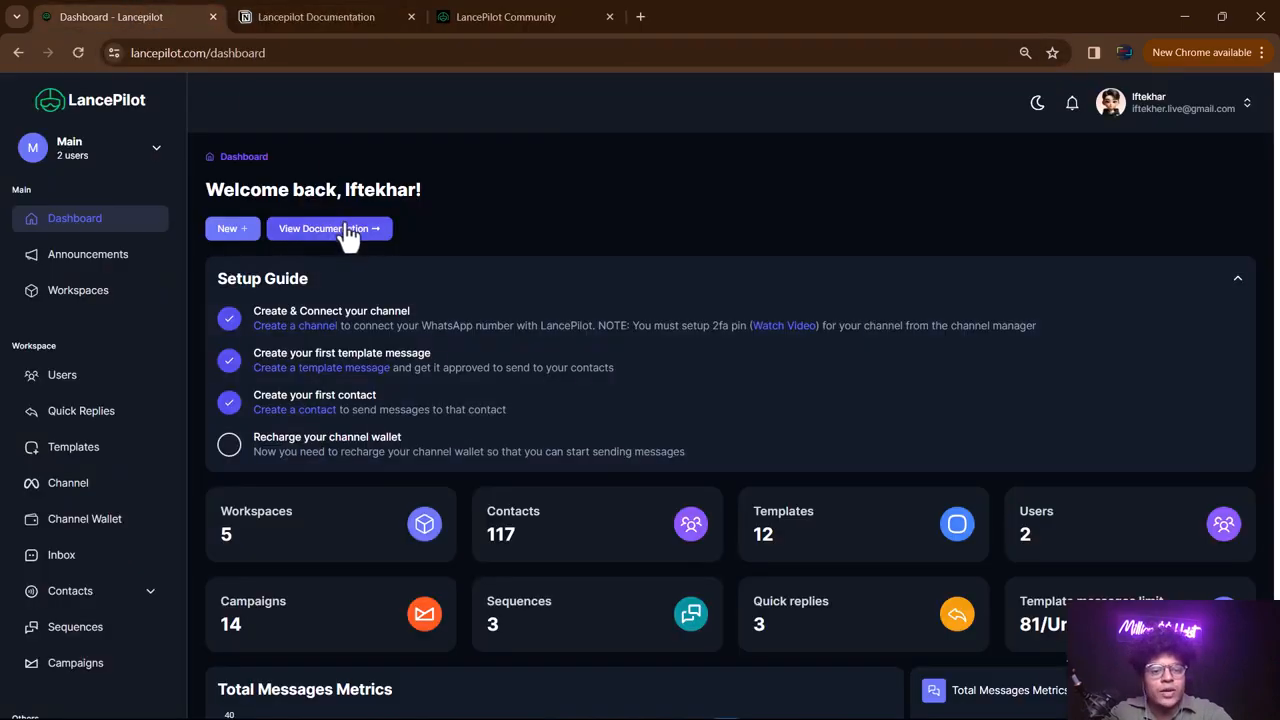
click(329, 14)
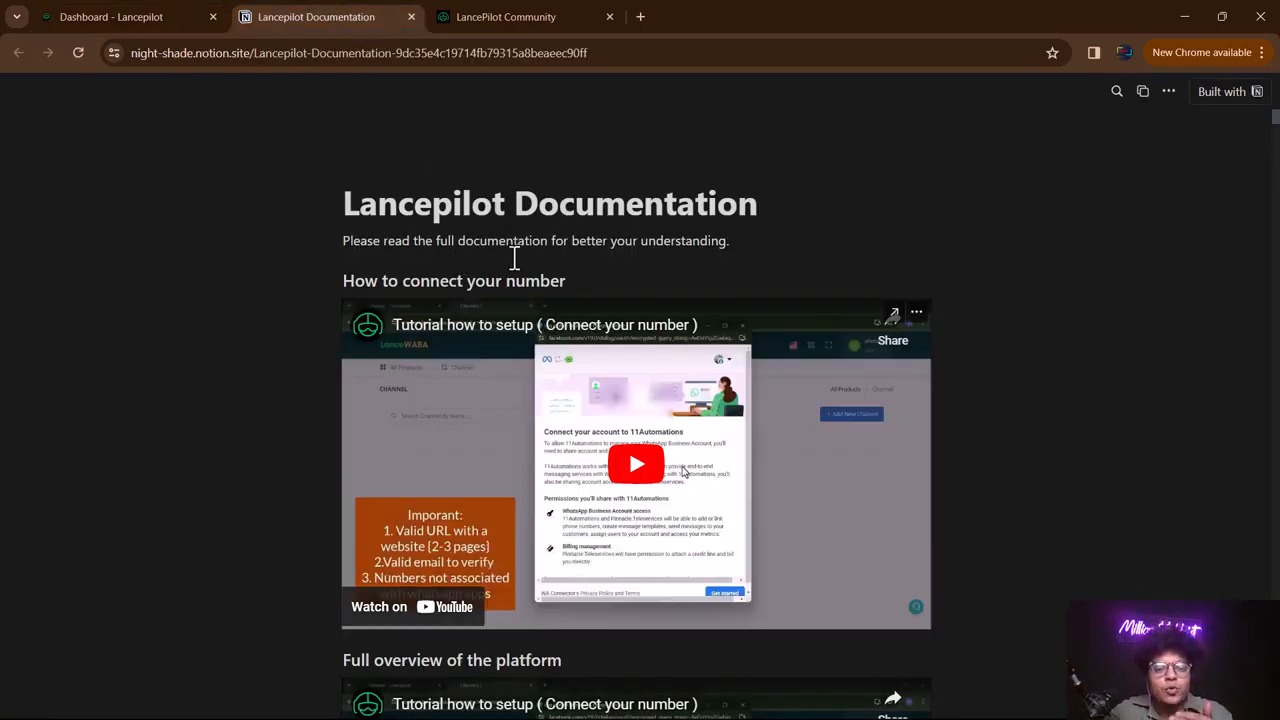
scroll(555, 330, down, 8)
scroll(552, 332, down, 3)
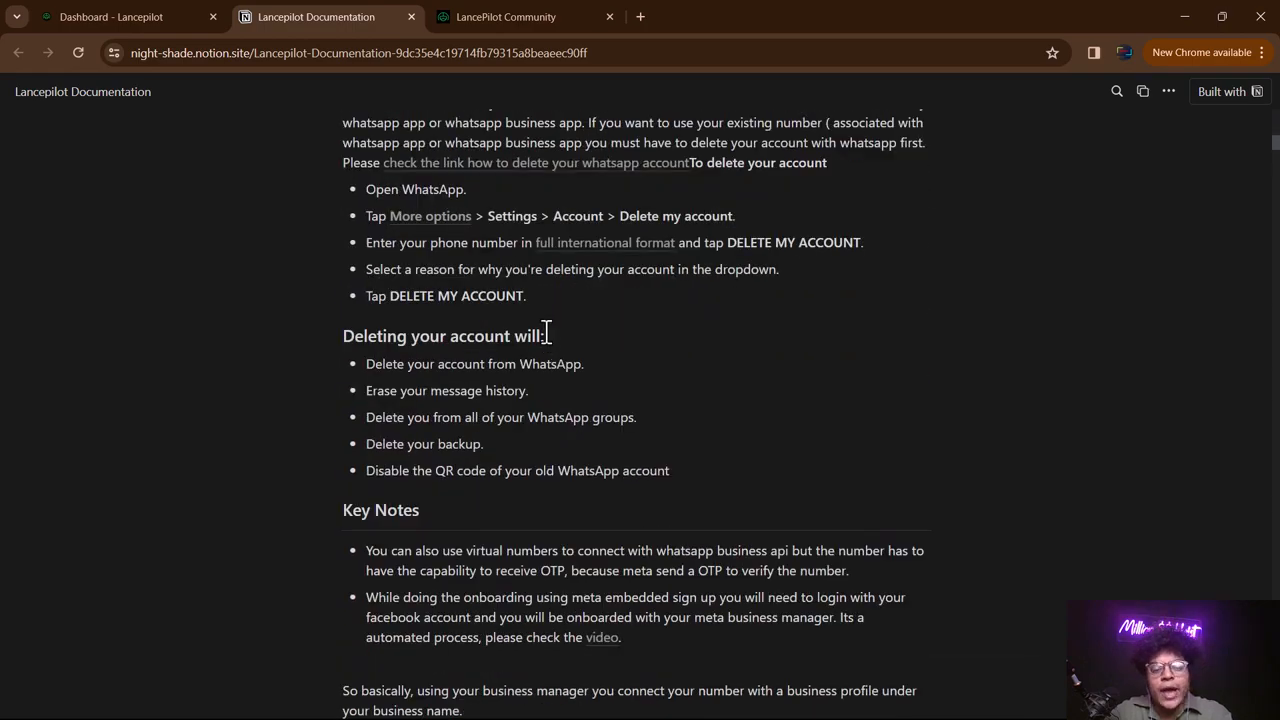
scroll(548, 333, down, 20)
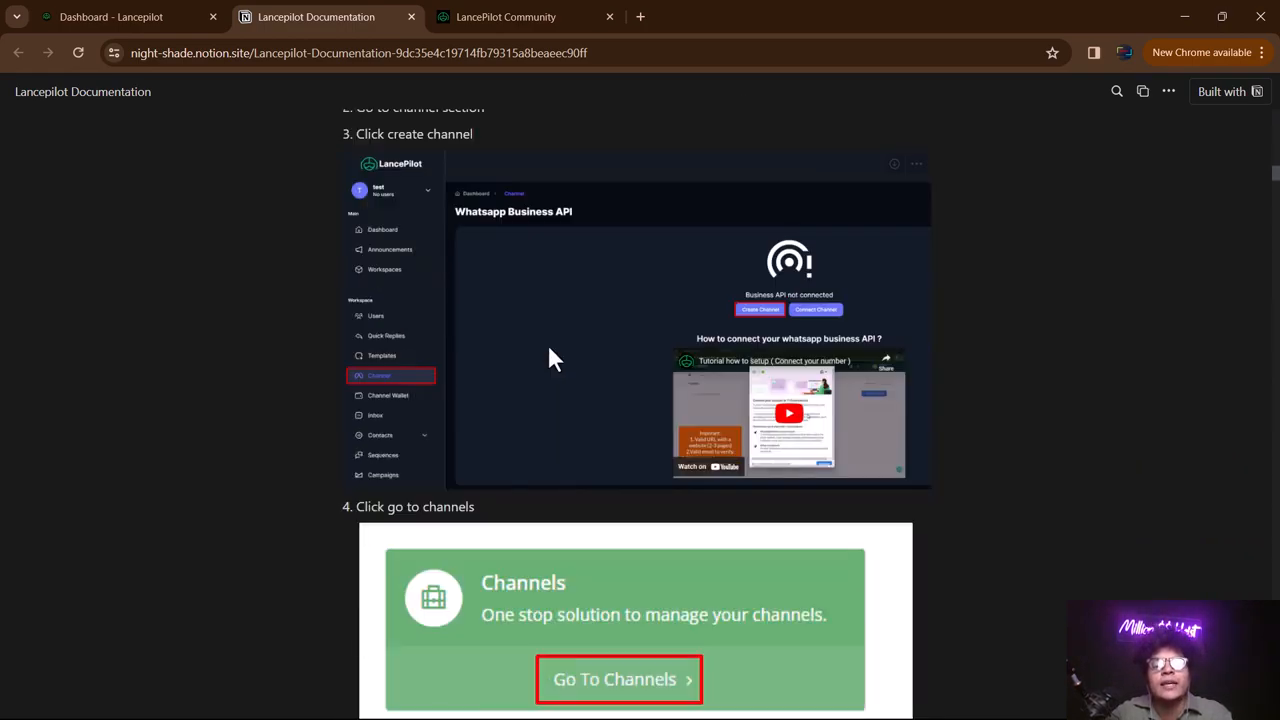
scroll(551, 352, down, 20)
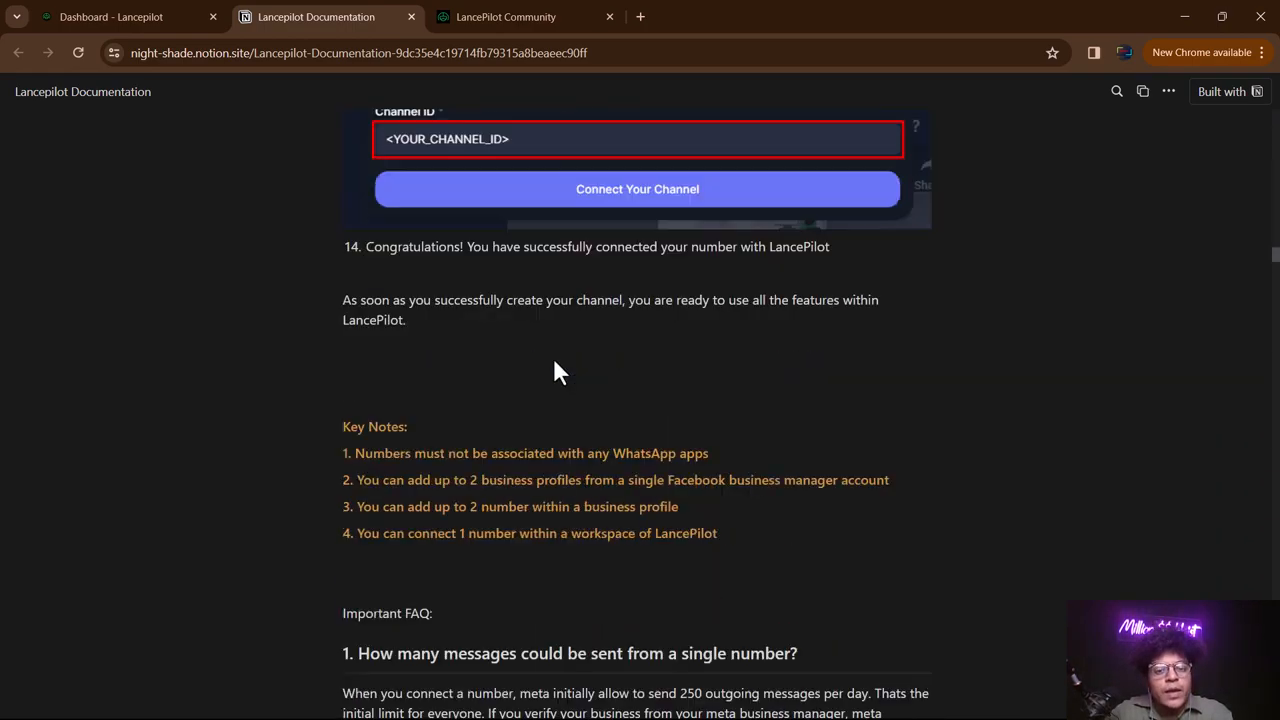
scroll(563, 371, down, 20)
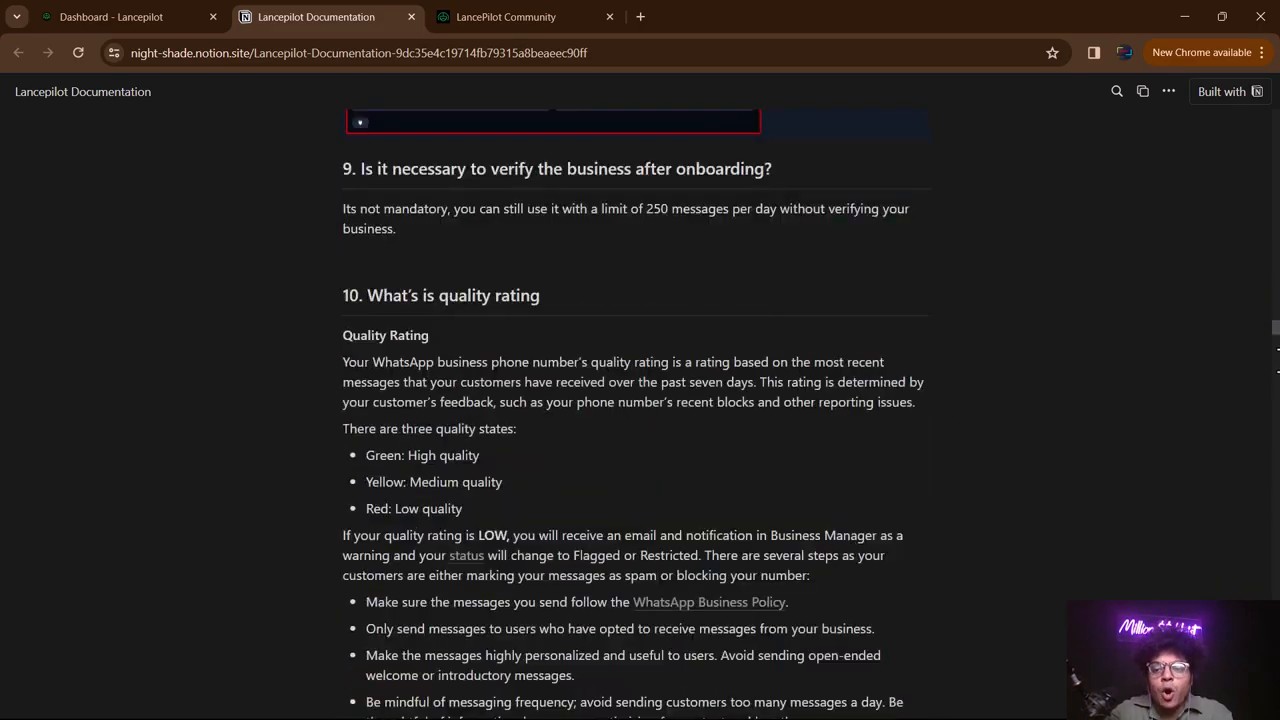
drag(1278, 336, 1278, 105)
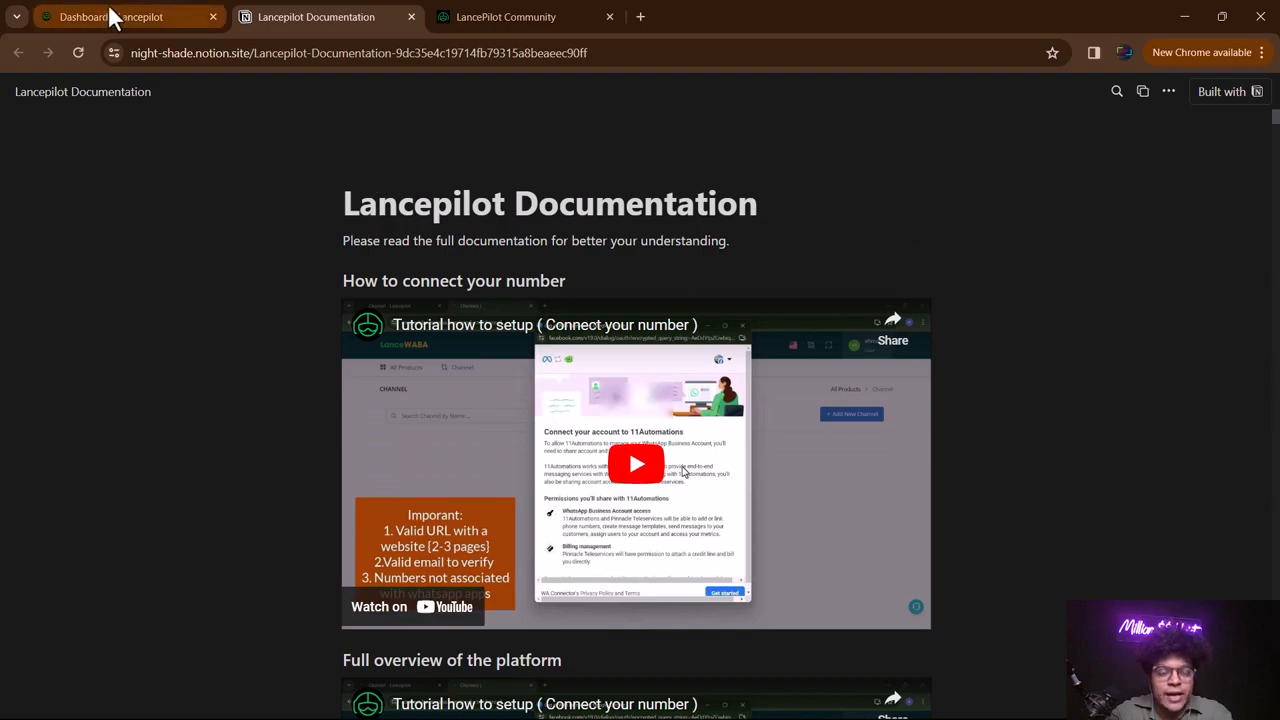
- Go back to the Dashboard - Lancepilot tab
click(166, 12)
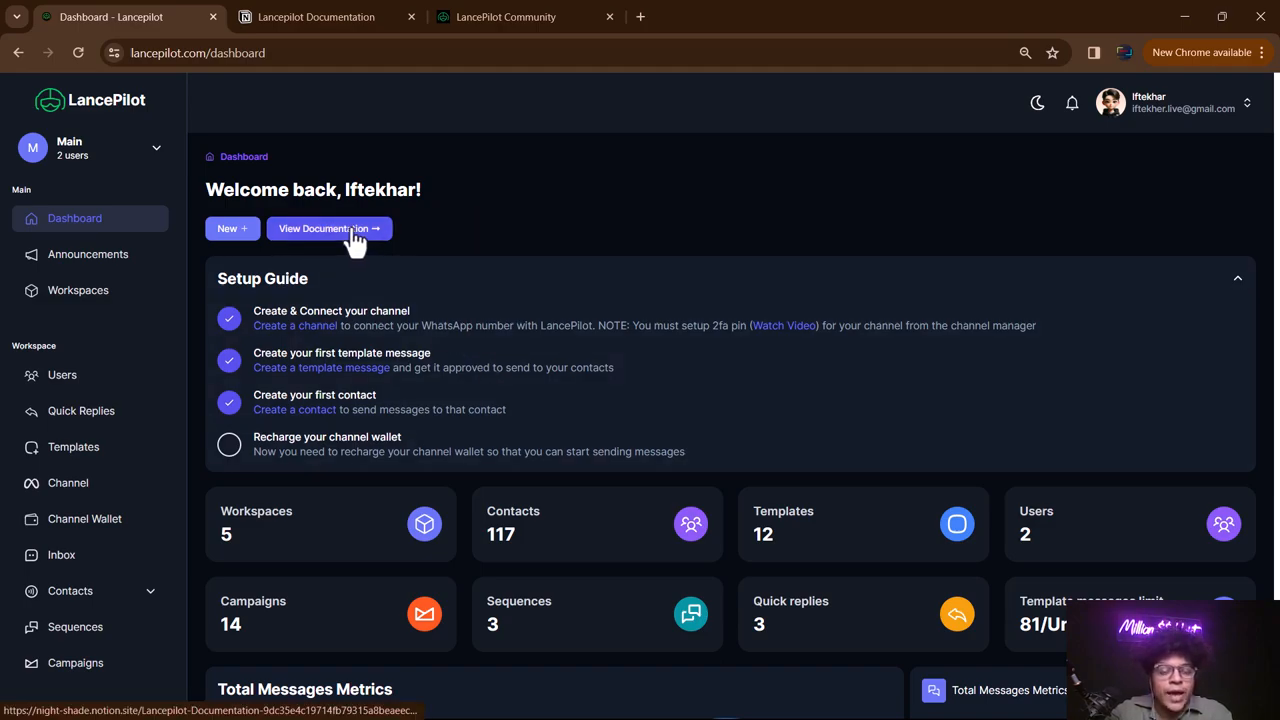
click(350, 14)
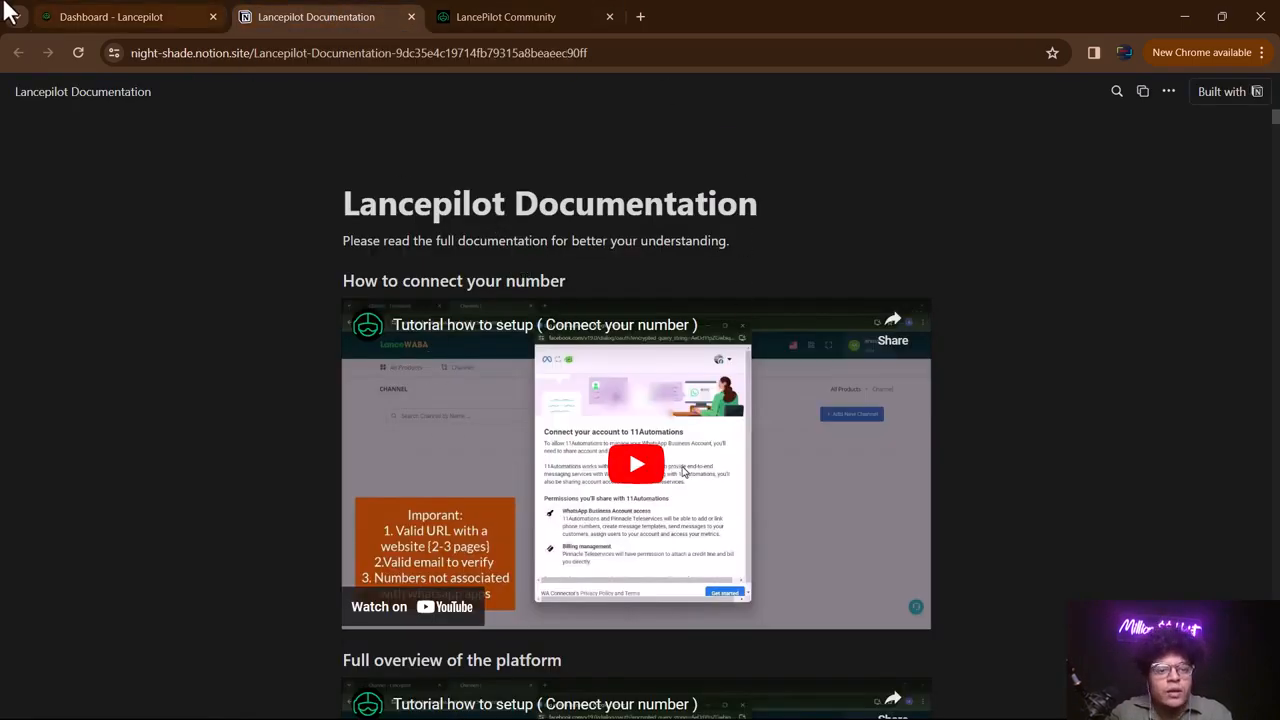
click(140, 16)
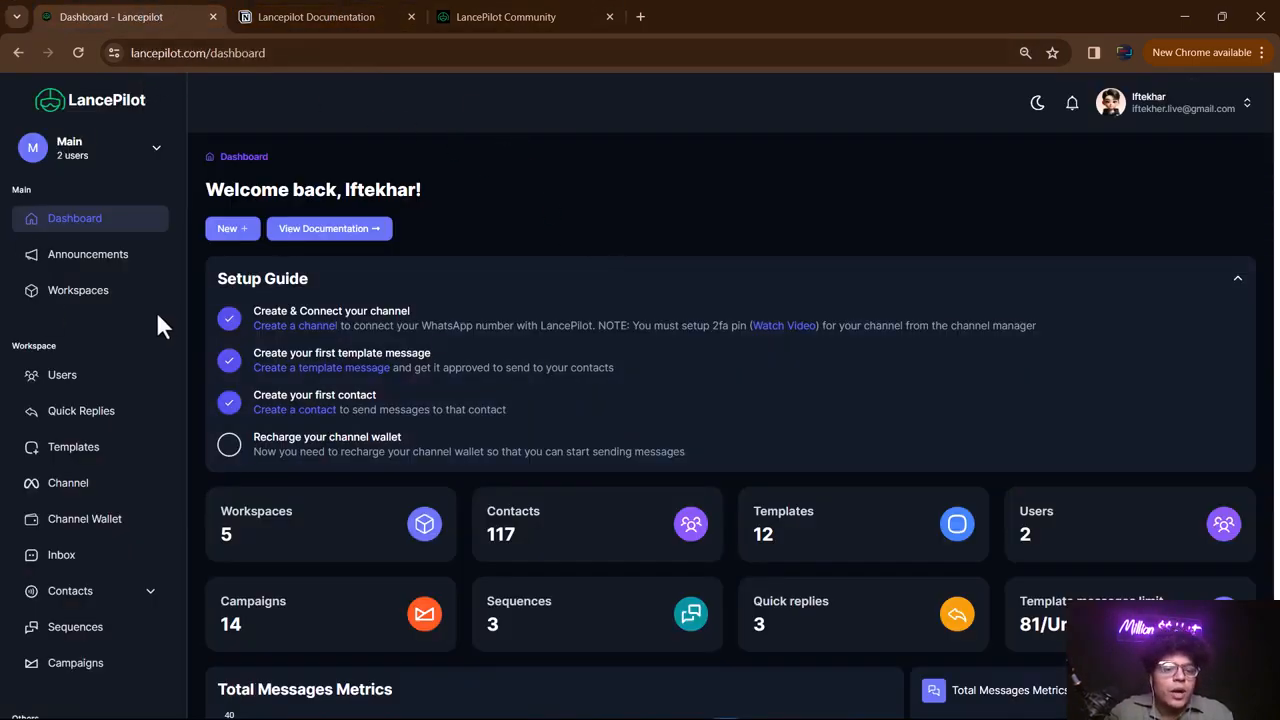
- View the Announcements page, then bring up the All Workspaces list
click(98, 262)
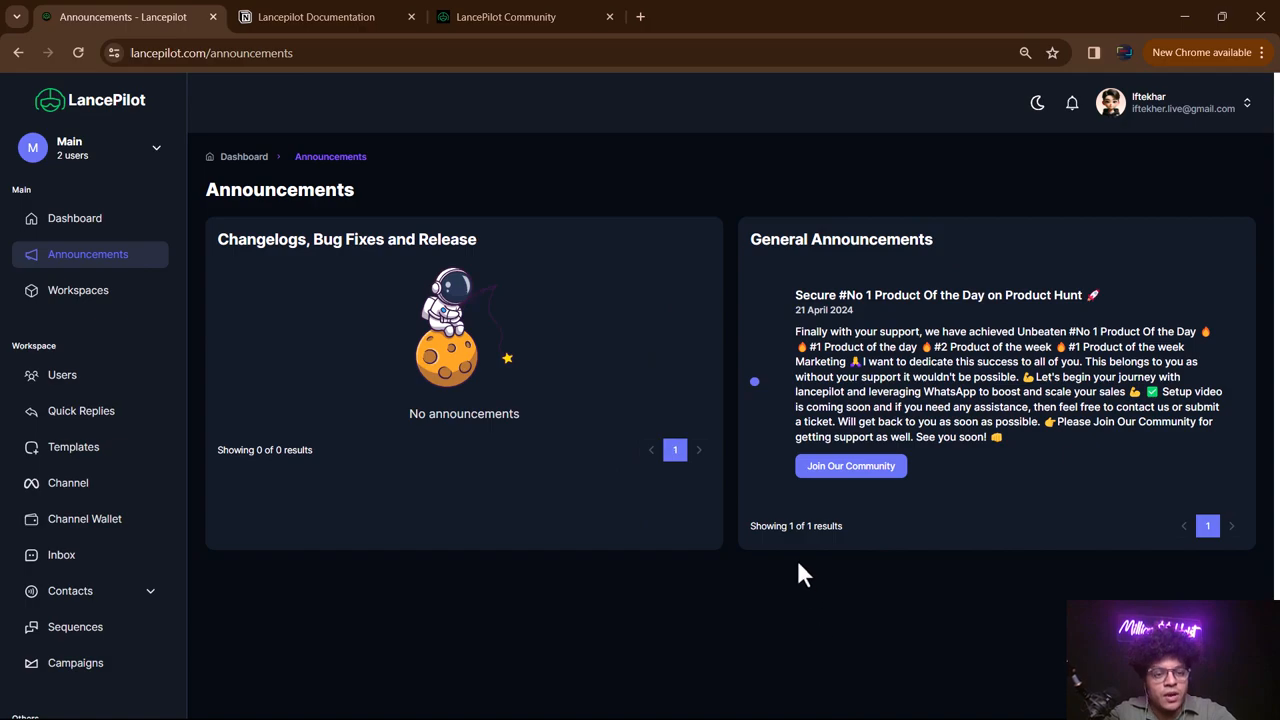
click(80, 297)
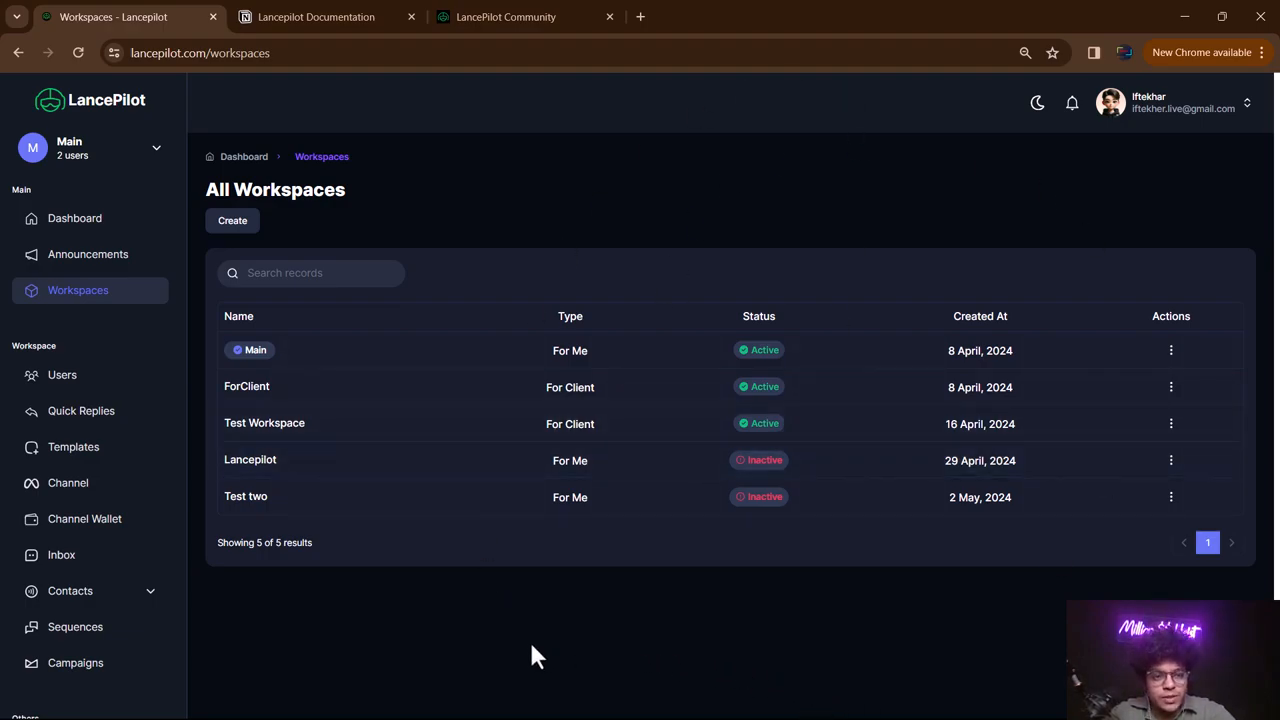
- Create a new workspace named 'testy'
click(95, 150)
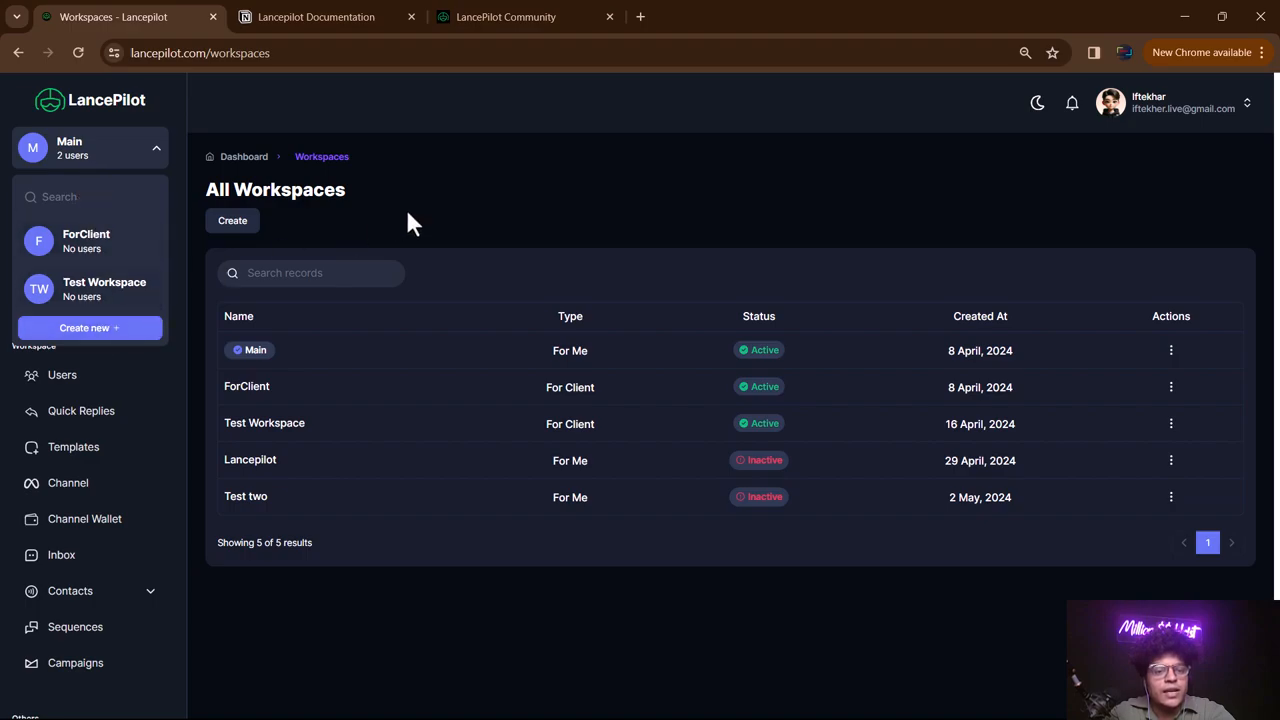
click(106, 140)
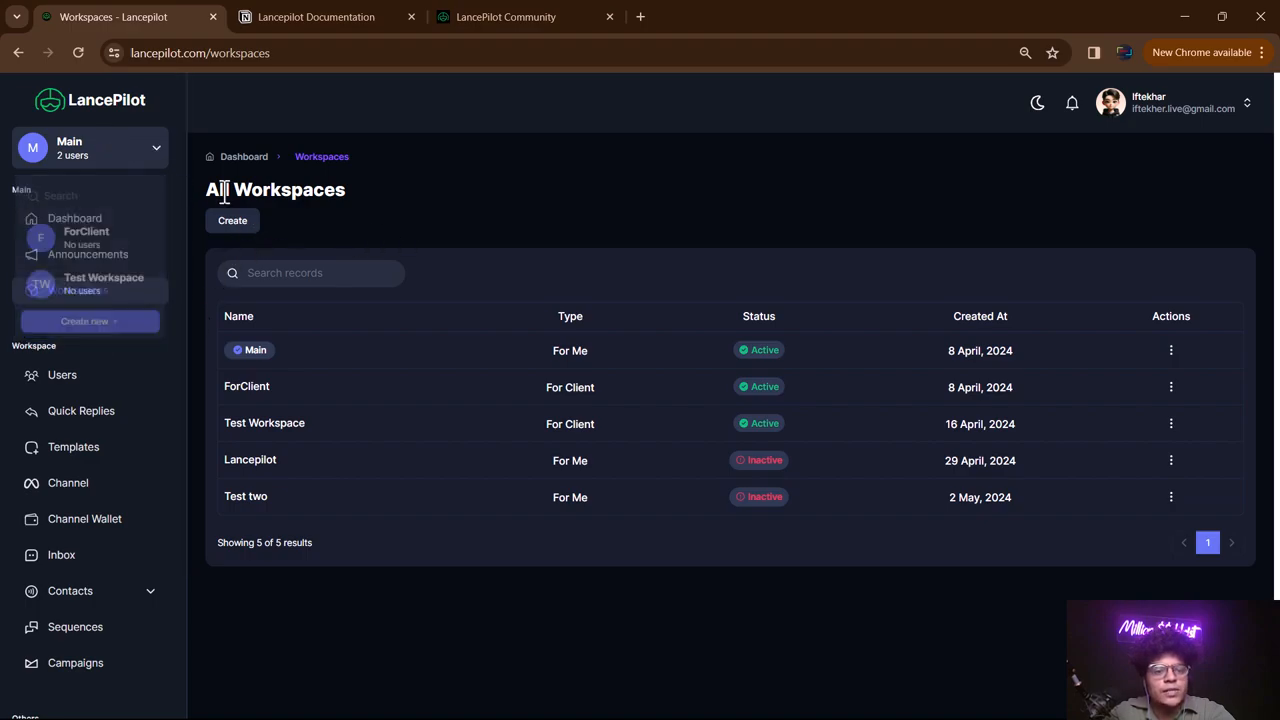
click(237, 224)
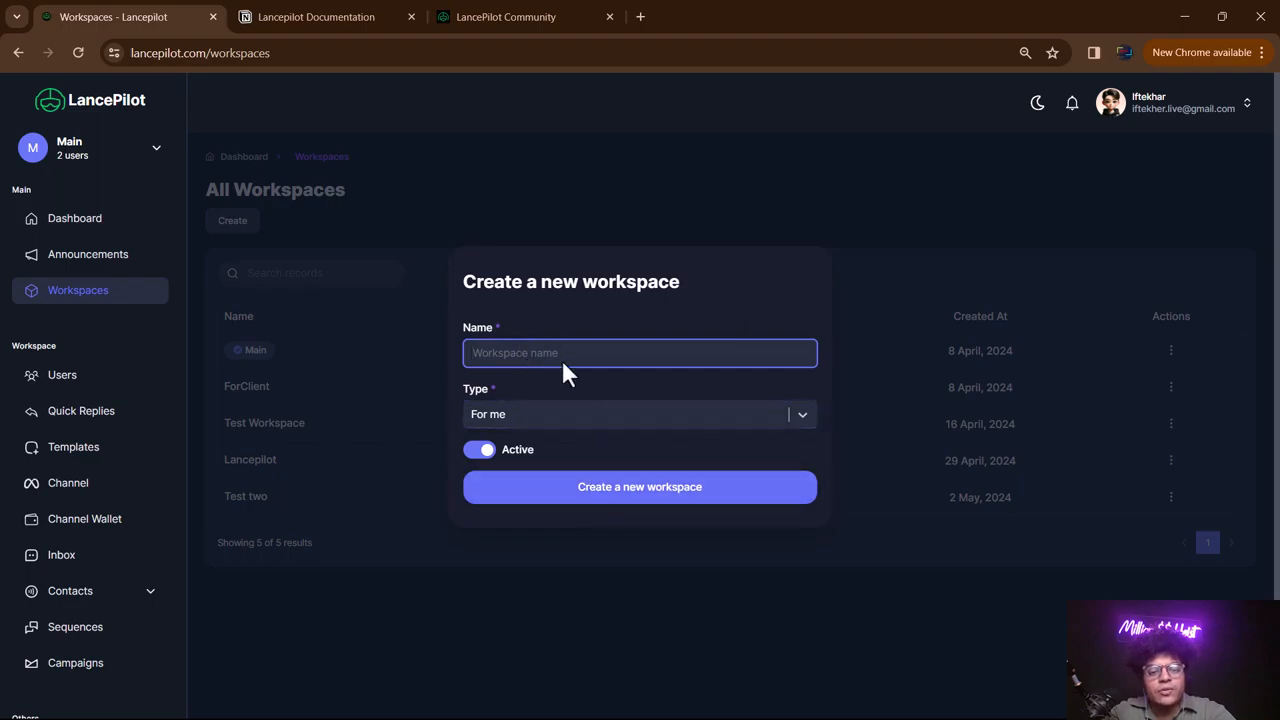
text(testy)
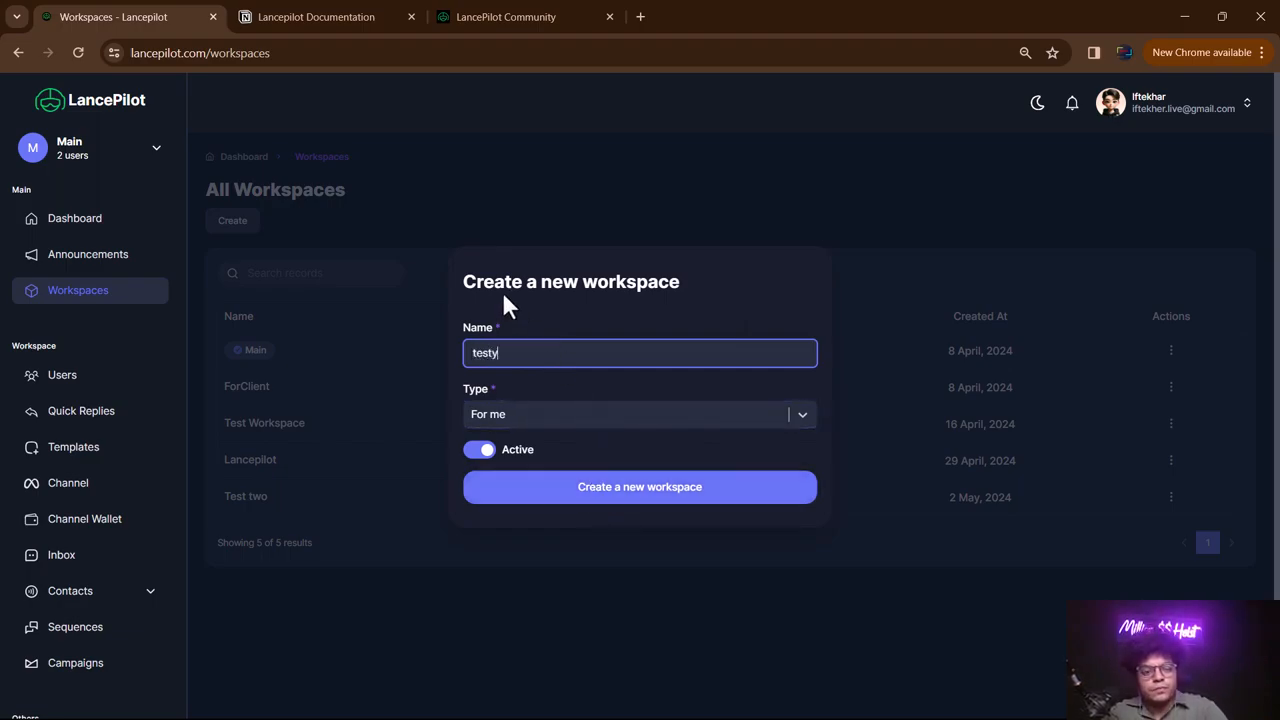
click(618, 508)
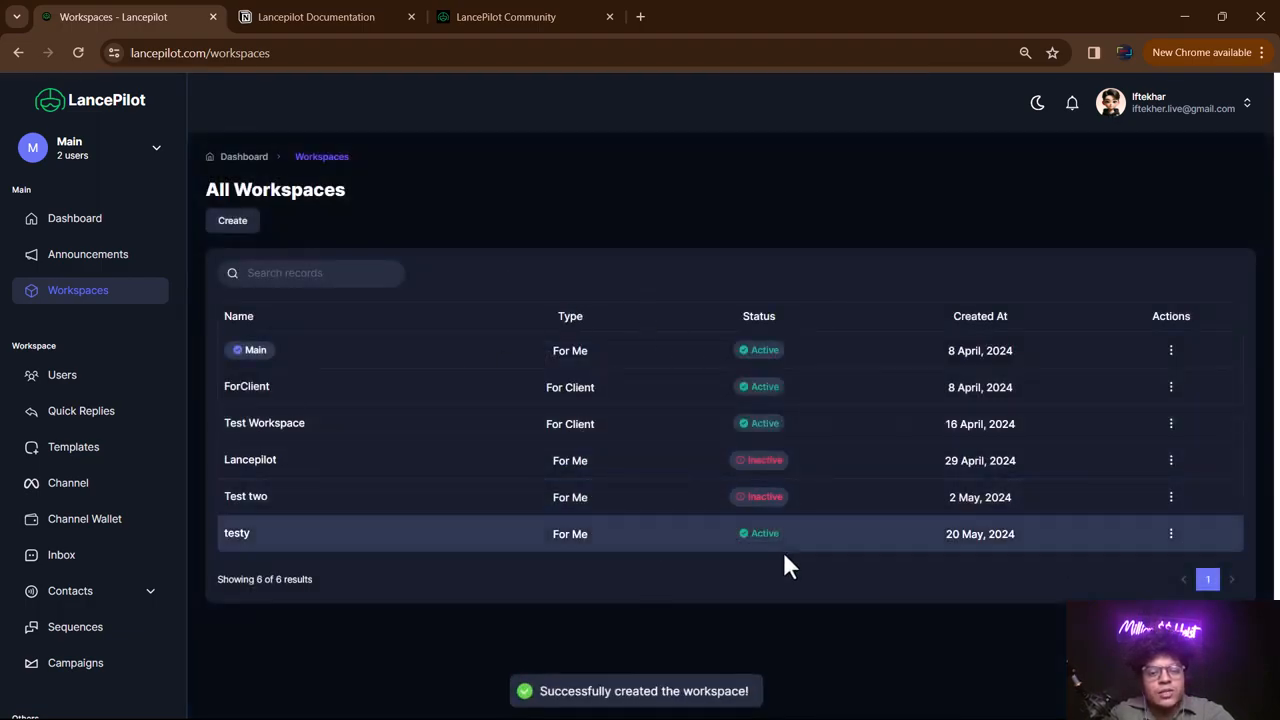
- Switch into testy and back to Main, then open the Users list
click(123, 155)
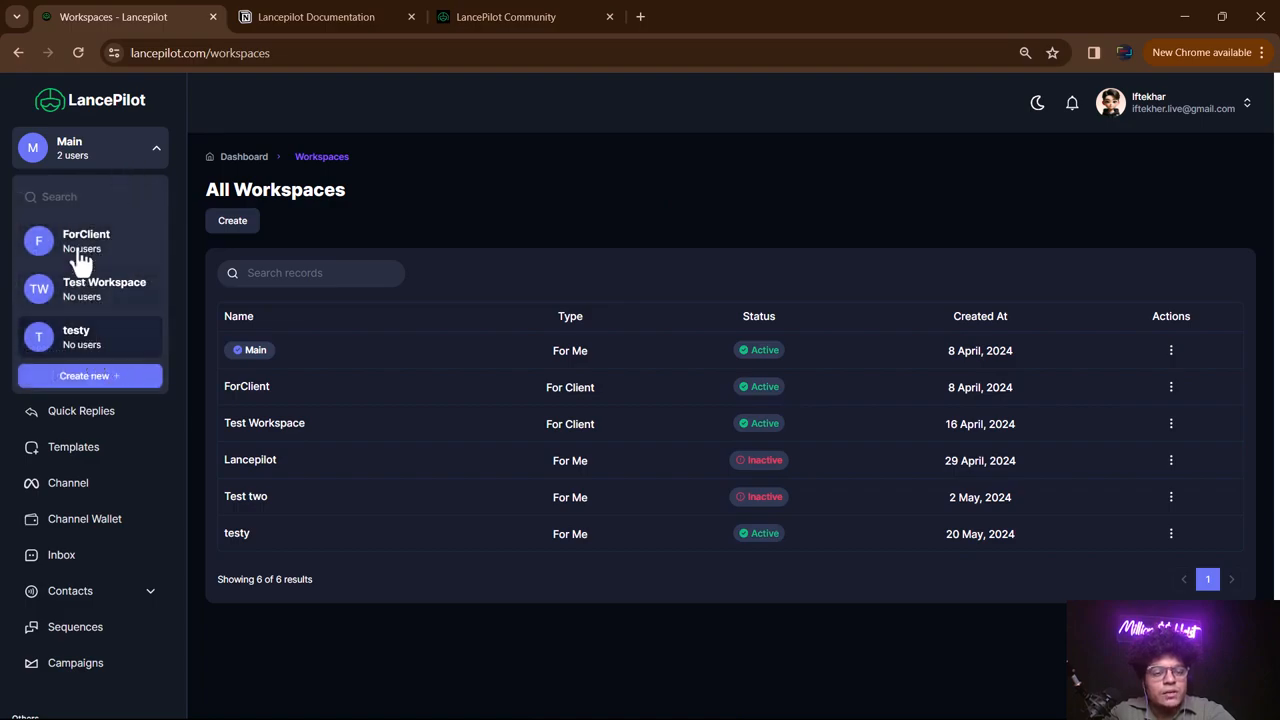
click(89, 347)
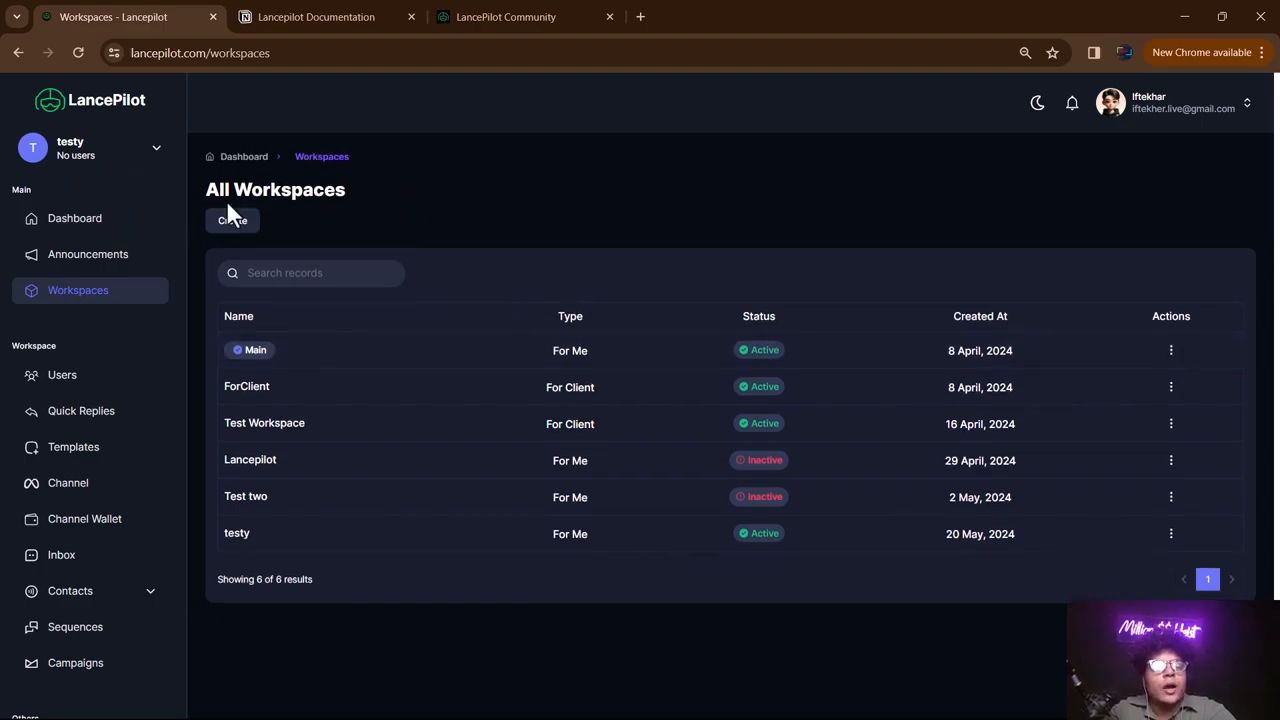
click(92, 160)
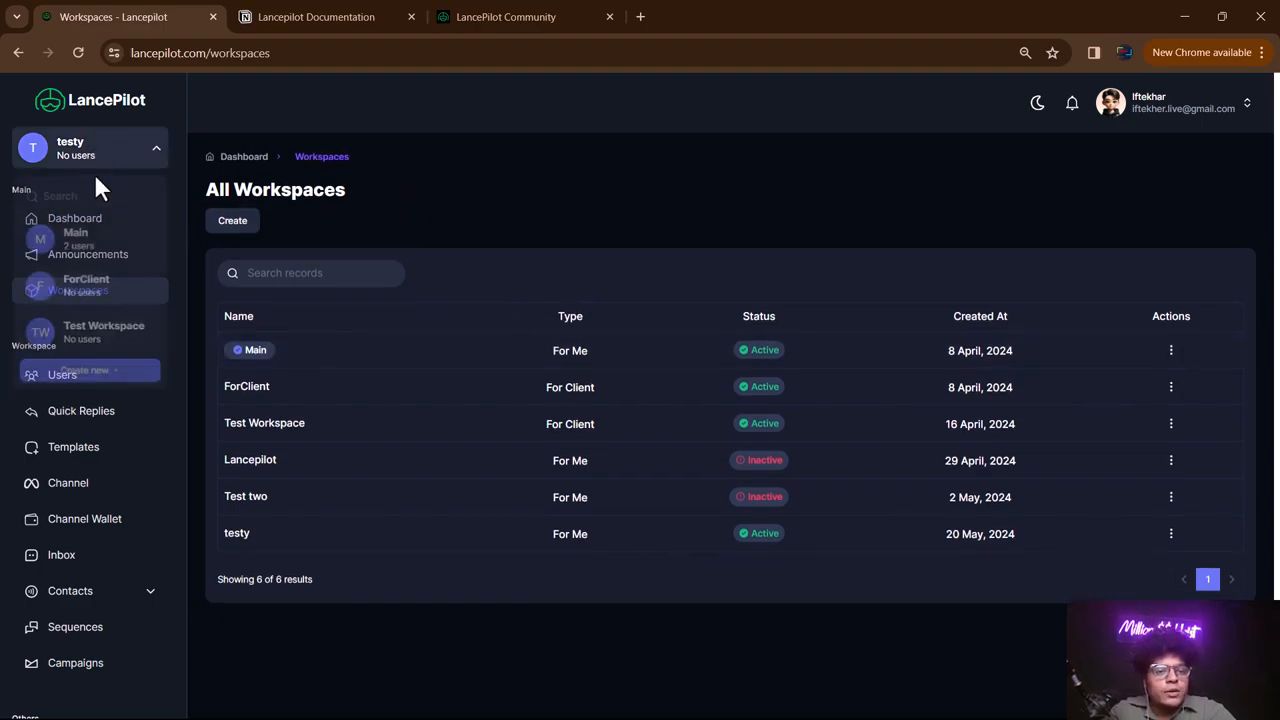
click(106, 258)
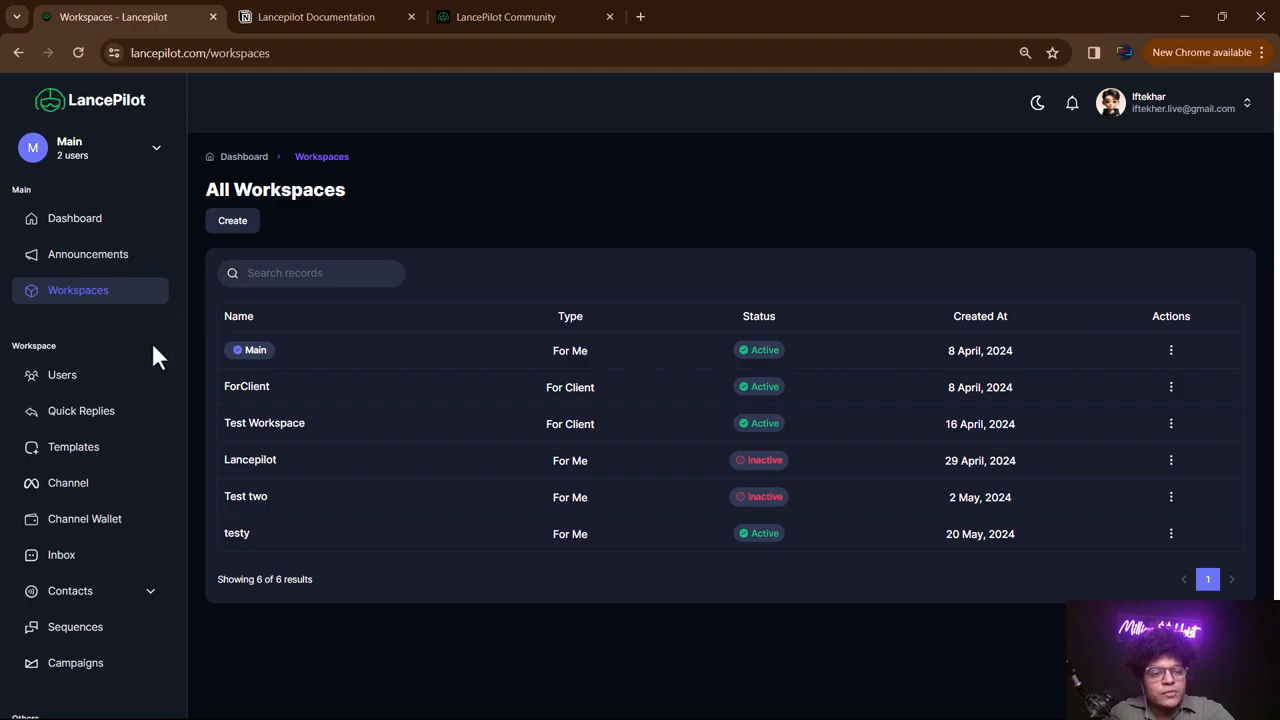
click(76, 378)
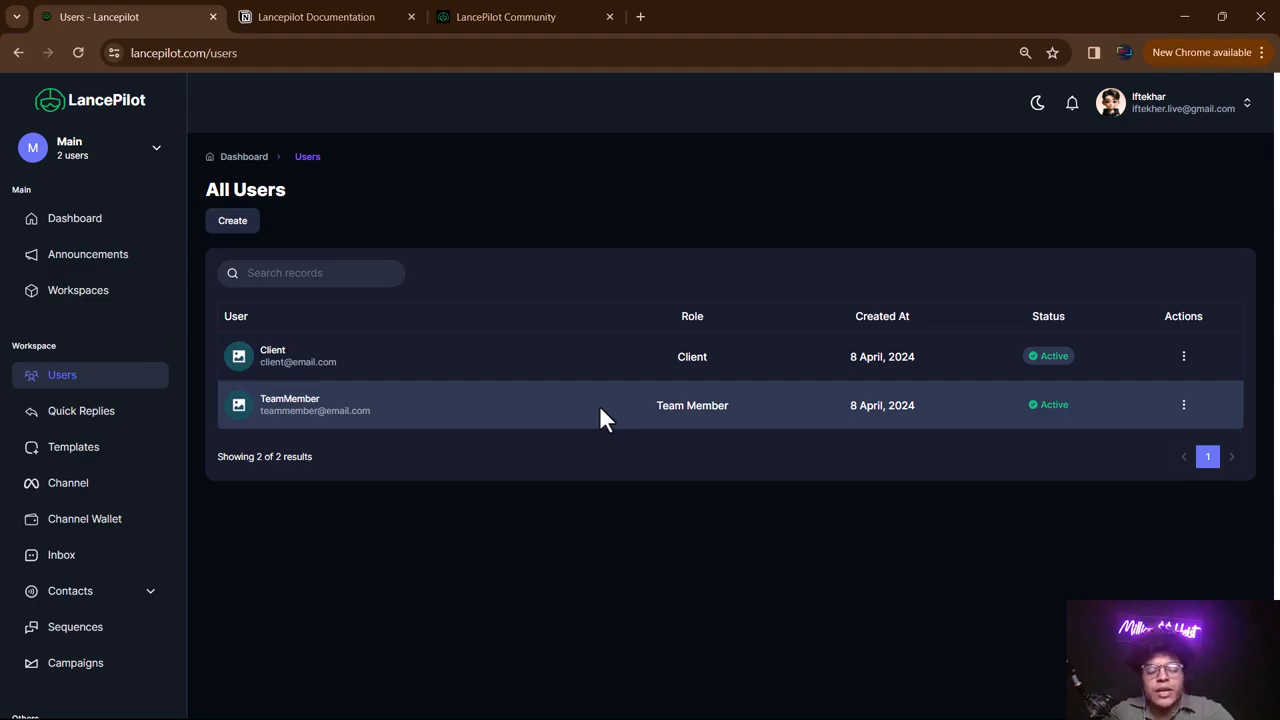
- Close the Create a new user form without adding anyone, then go to Quick Replies
click(238, 221)
click(554, 350)
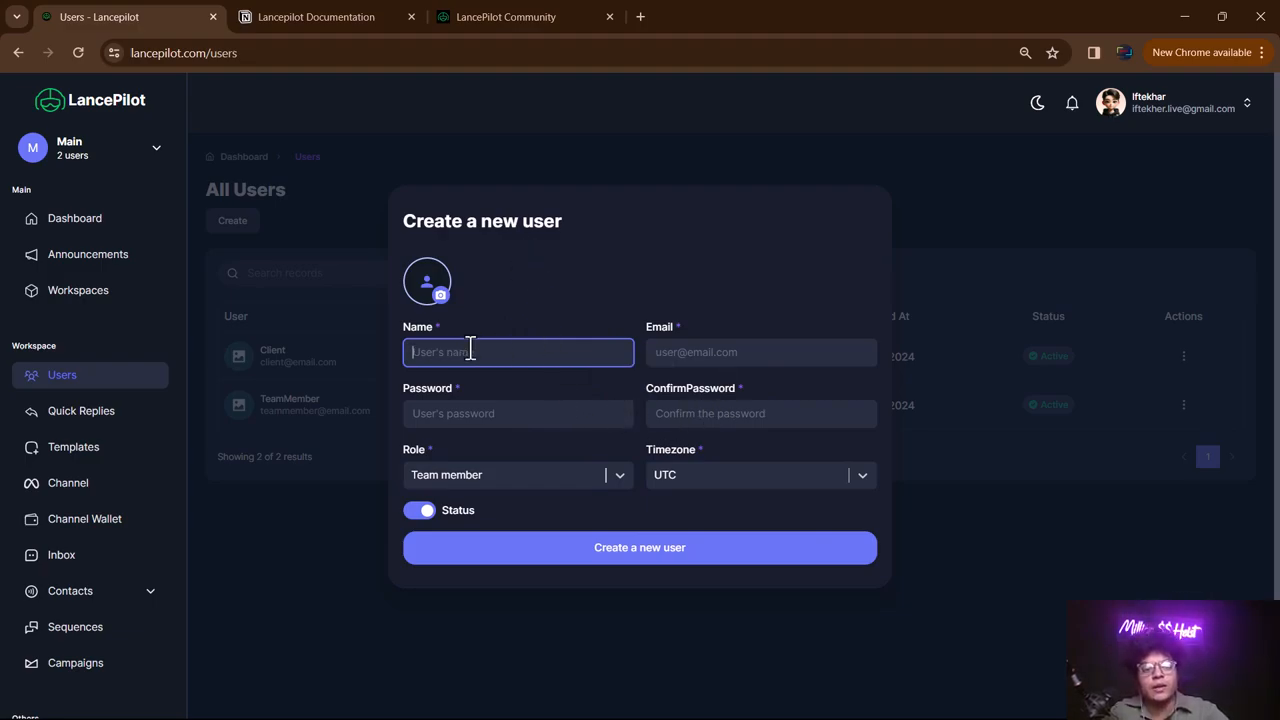
click(500, 420)
click(725, 420)
click(692, 350)
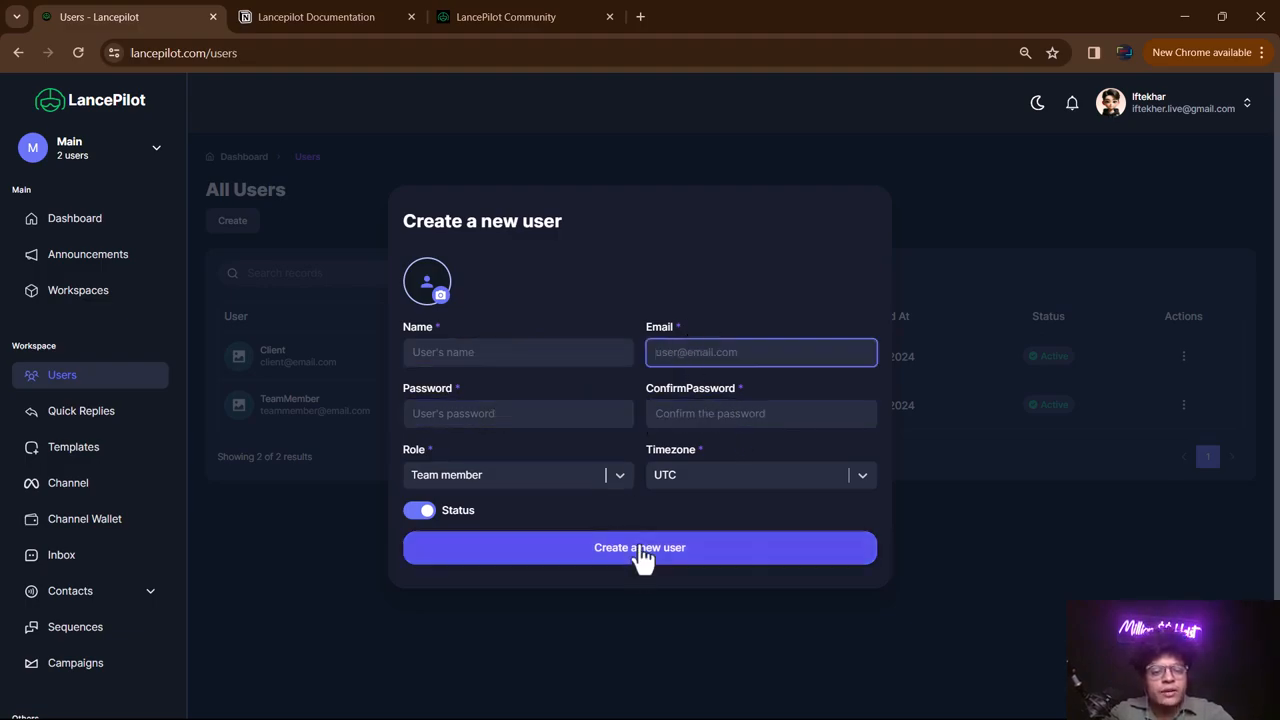
click(654, 597)
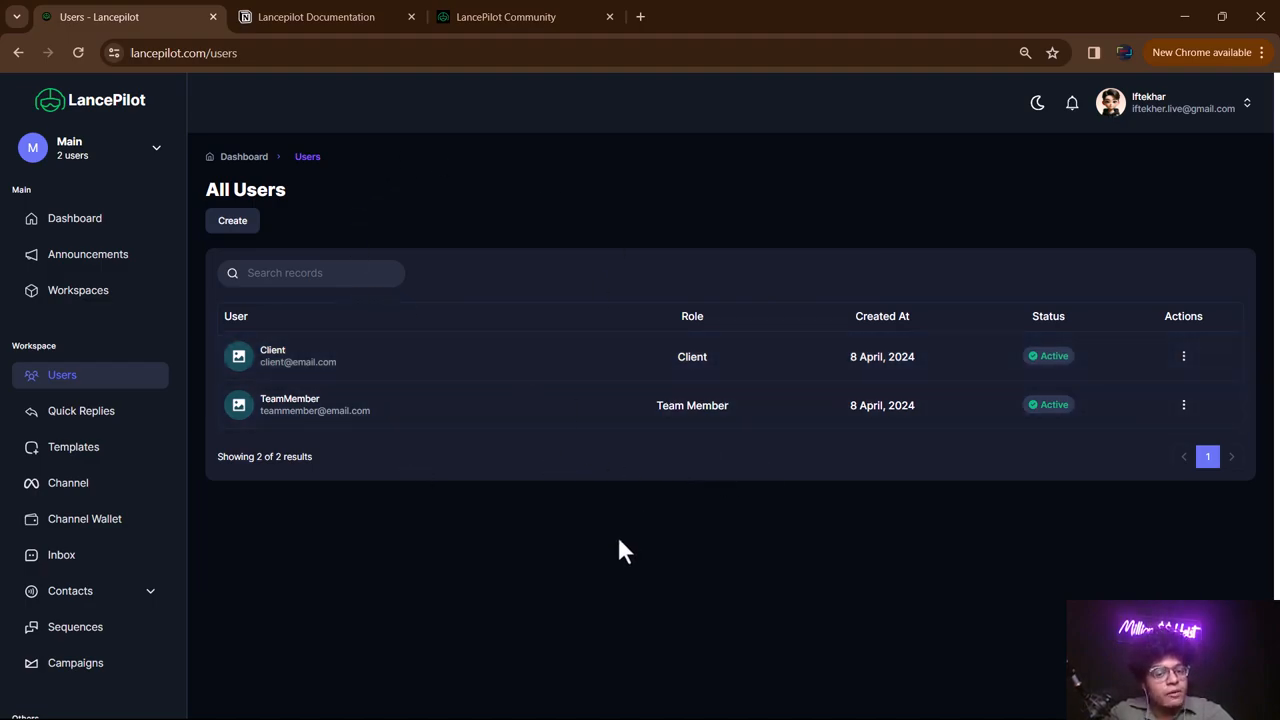
click(80, 416)
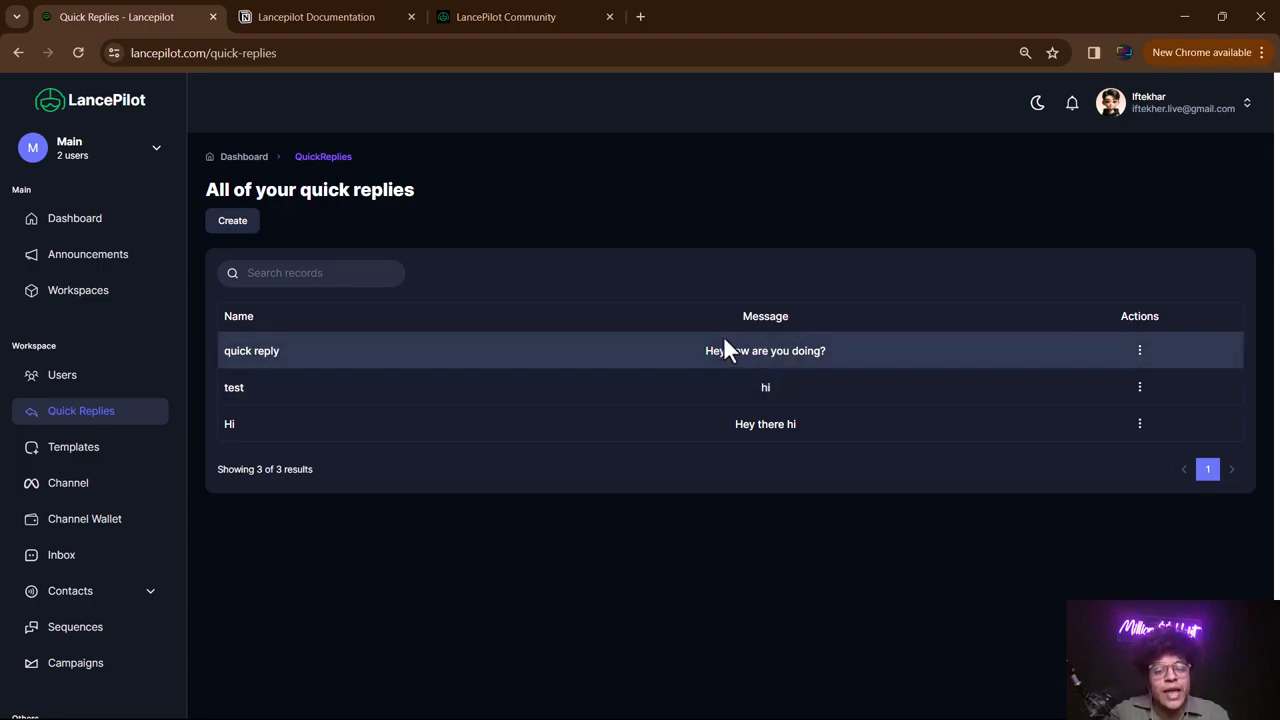
- Highlight and deselect a quick reply's message, then open the Templates list
drag(706, 352, 838, 352)
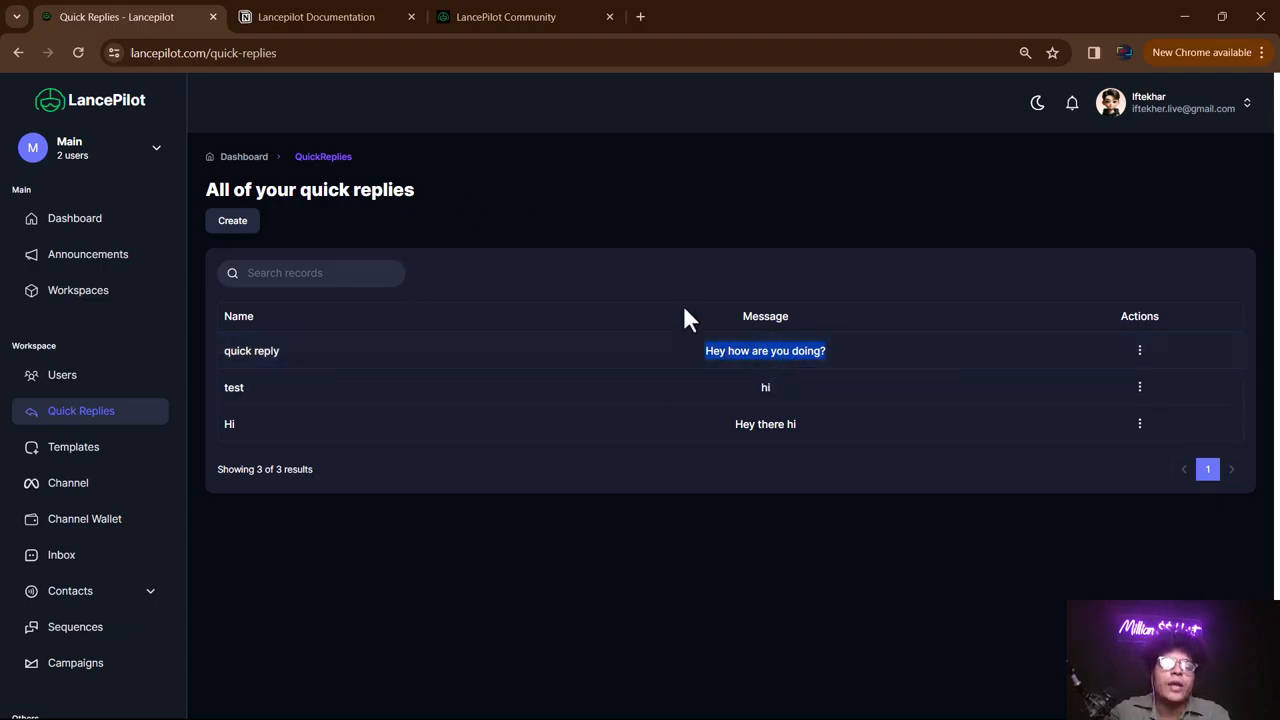
click(720, 354)
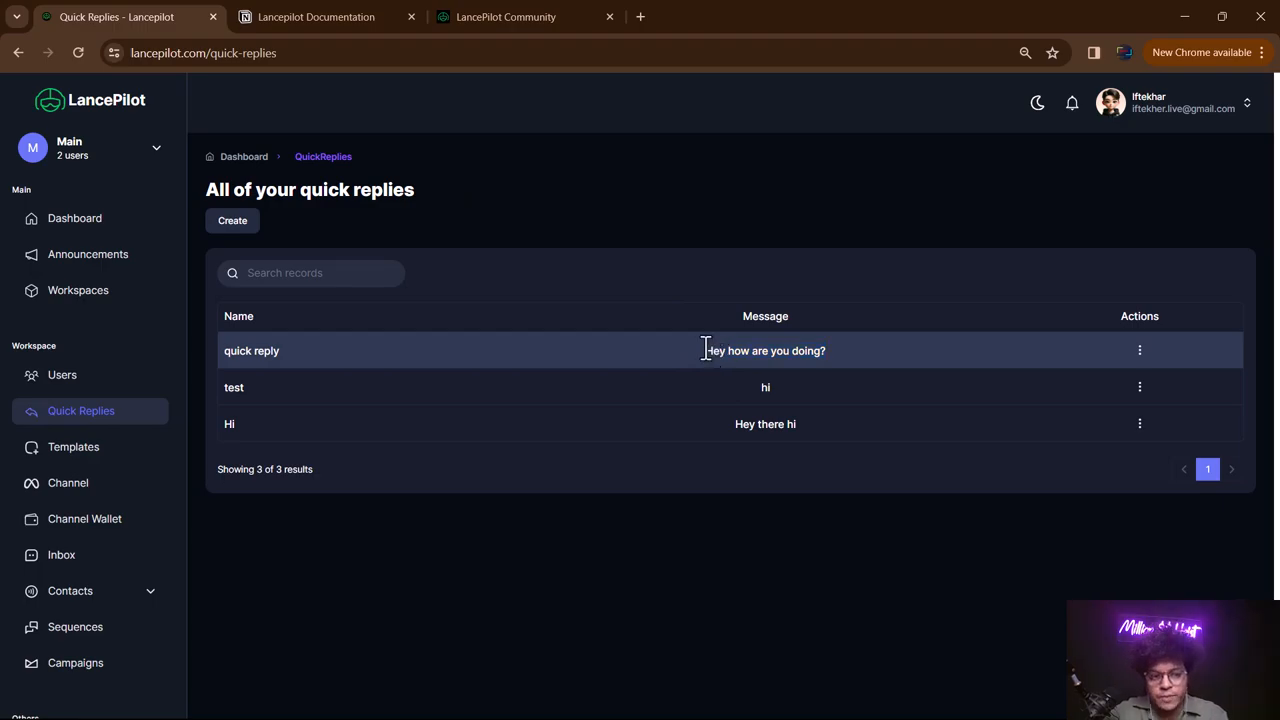
click(70, 450)
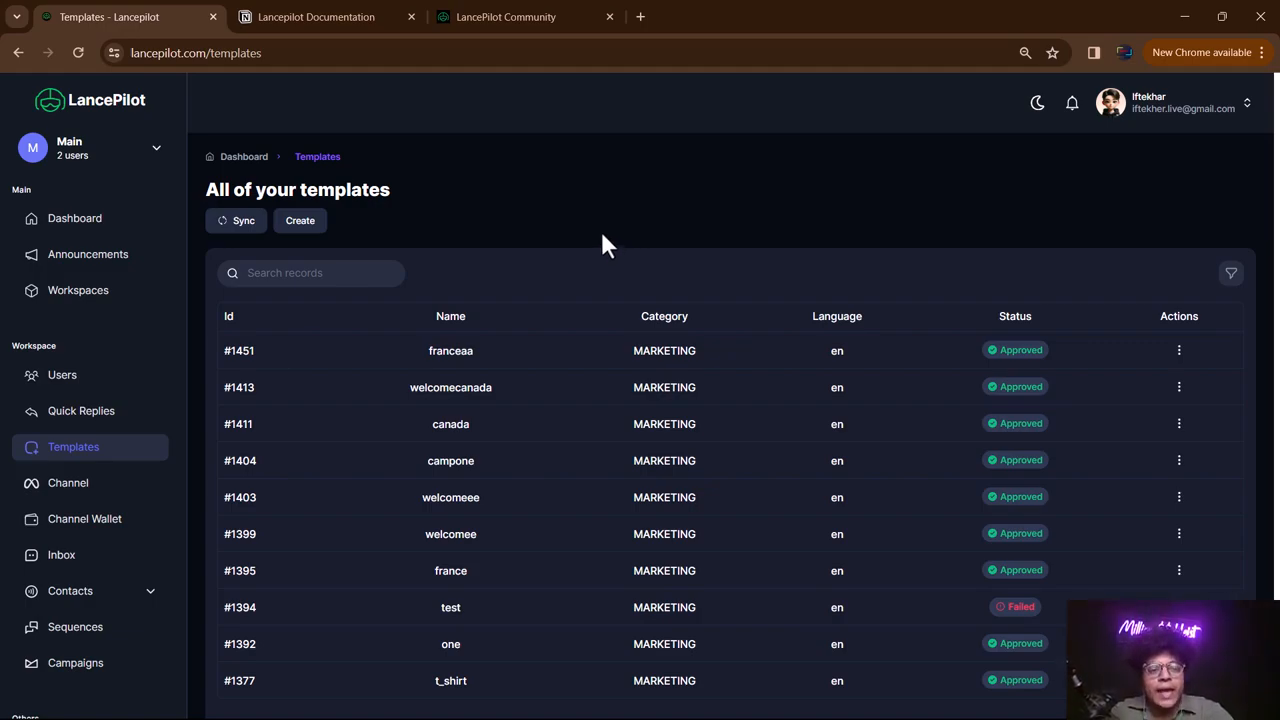
- Create a template named 'secondtemplate' with English language and the Marketing category
click(314, 226)
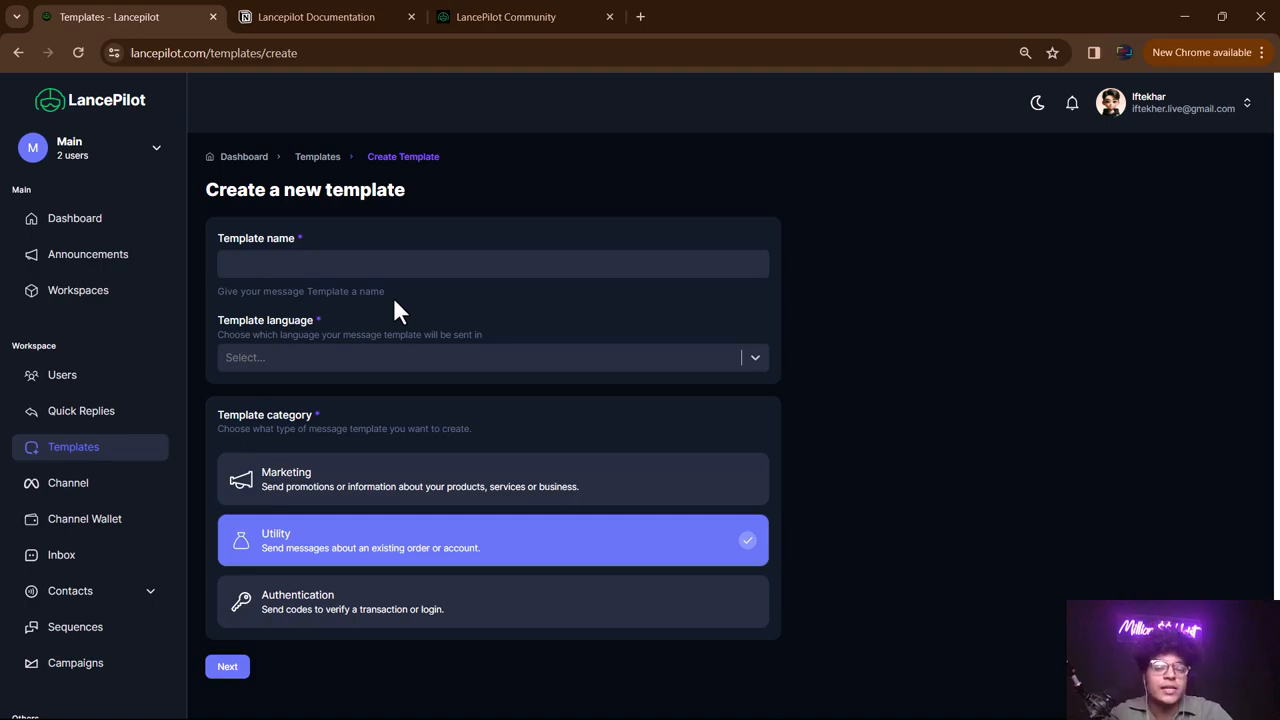
click(301, 263)
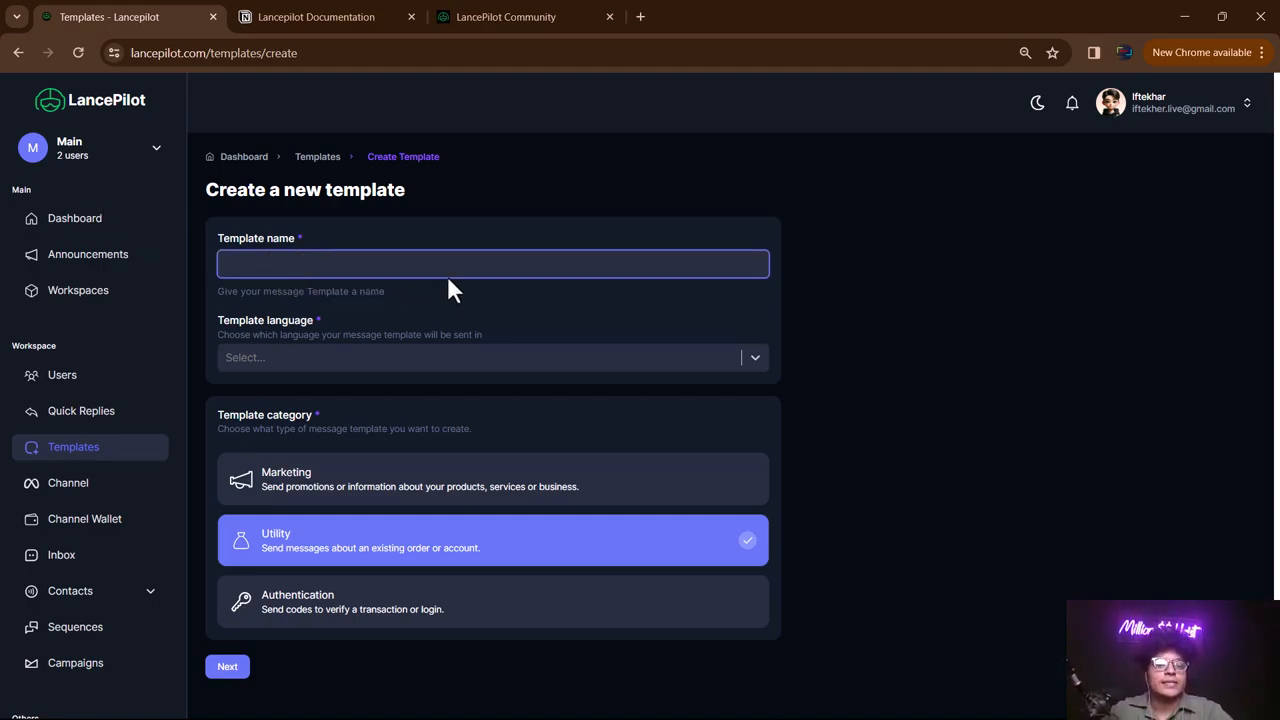
text(secondtemplate)
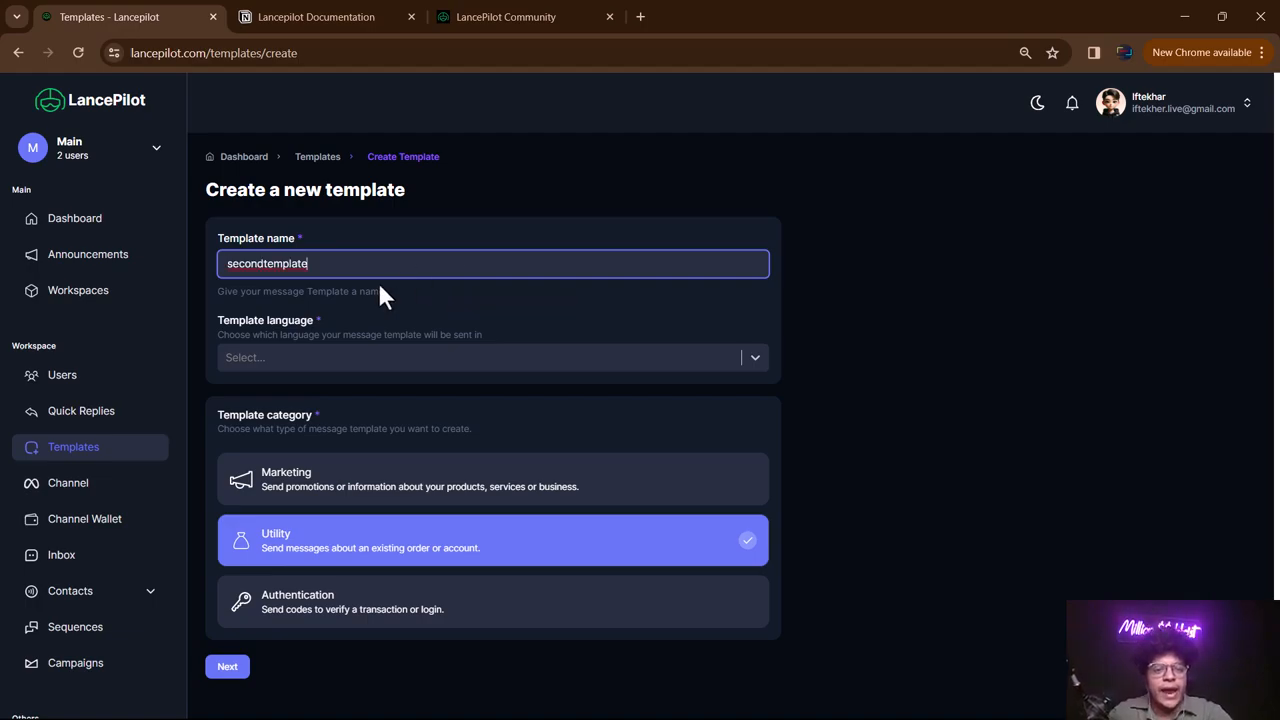
click(327, 358)
text(english)
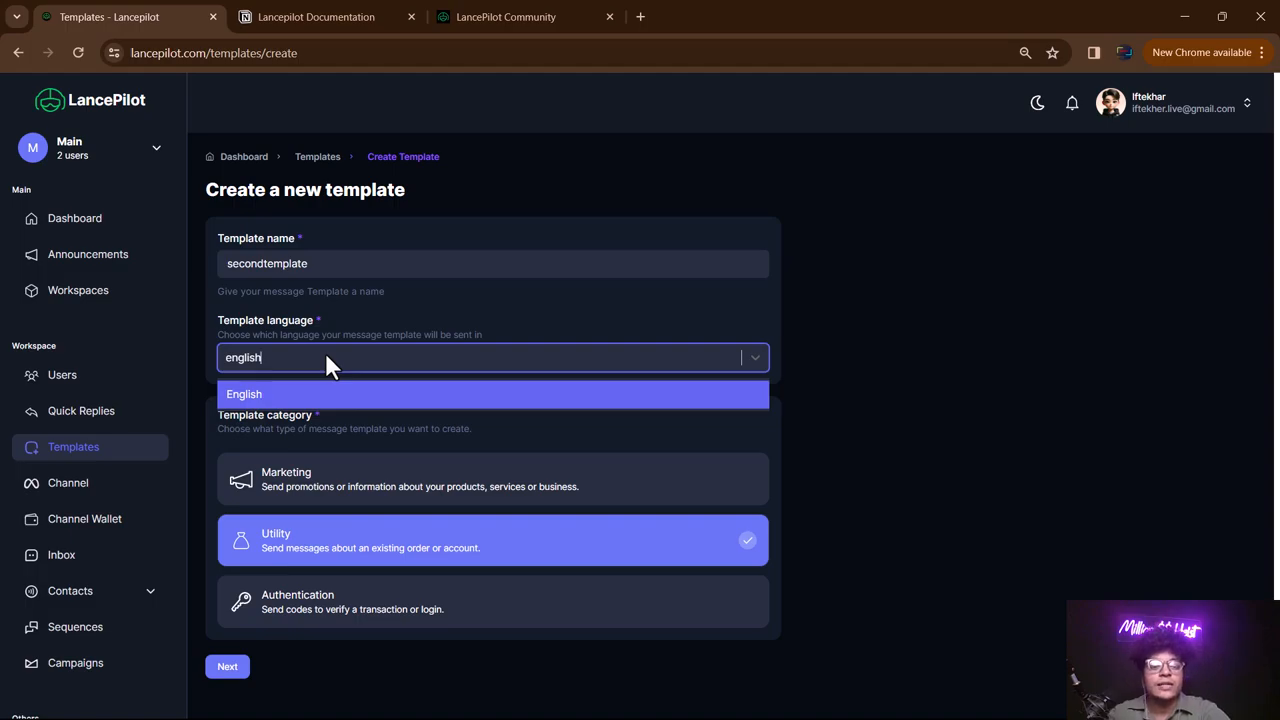
click(322, 393)
click(366, 488)
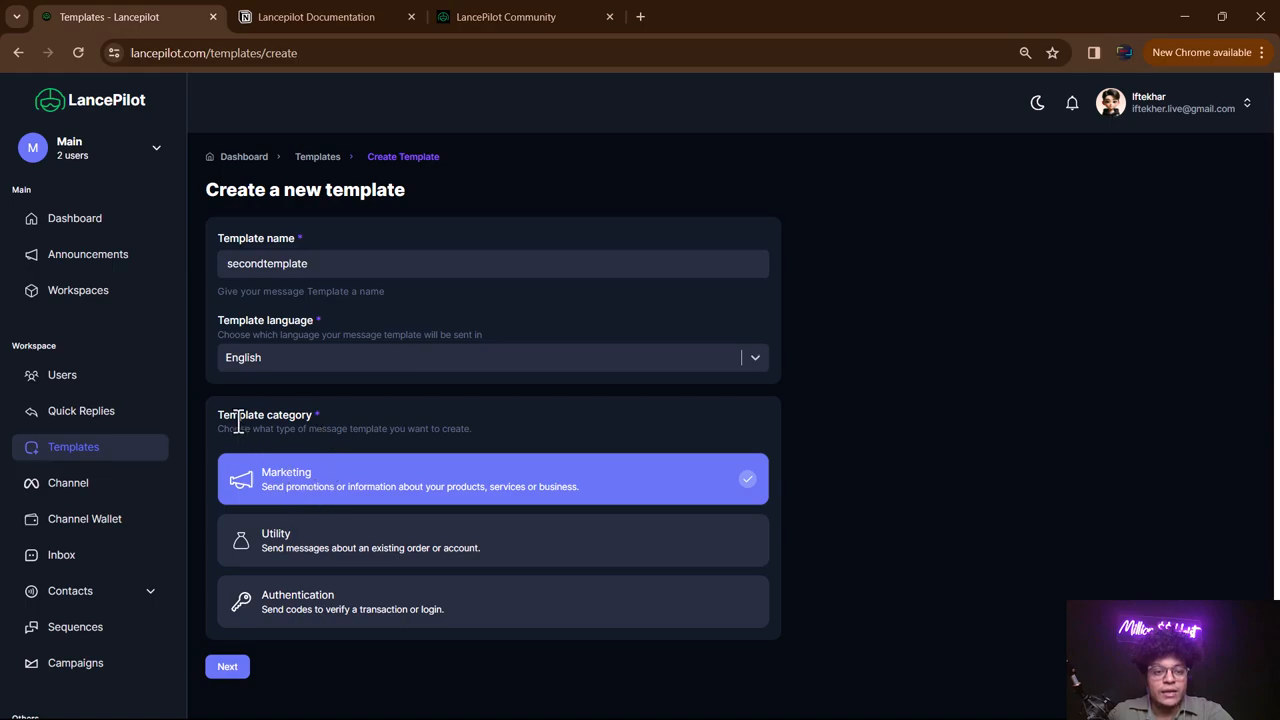
drag(217, 417, 371, 437)
click(471, 431)
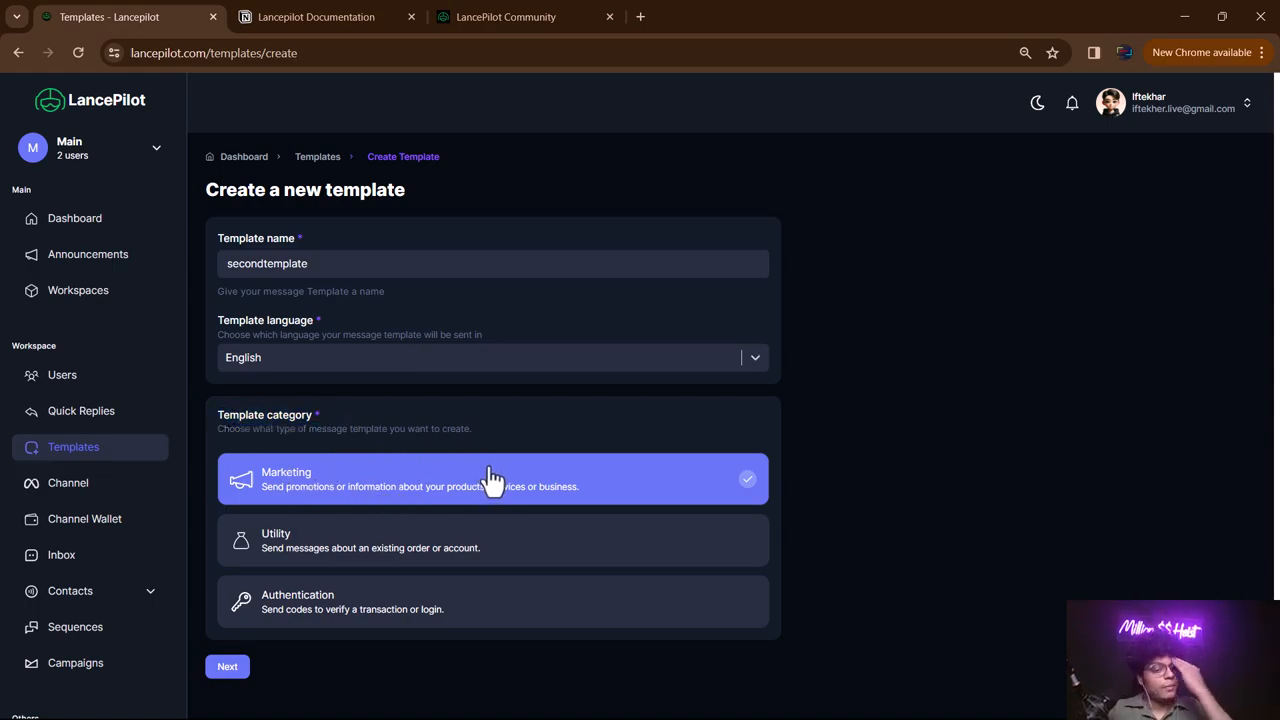
scroll(447, 340, down, 1)
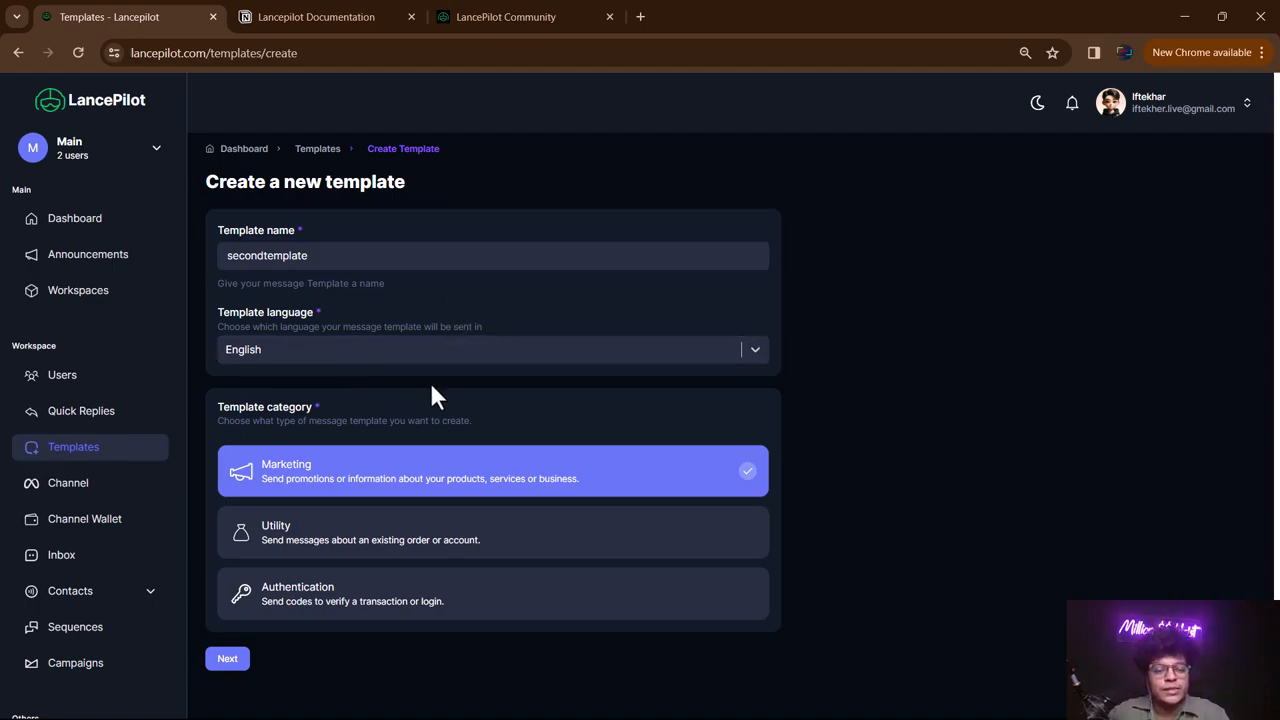
- Move to the content step and set the template header to None
click(243, 660)
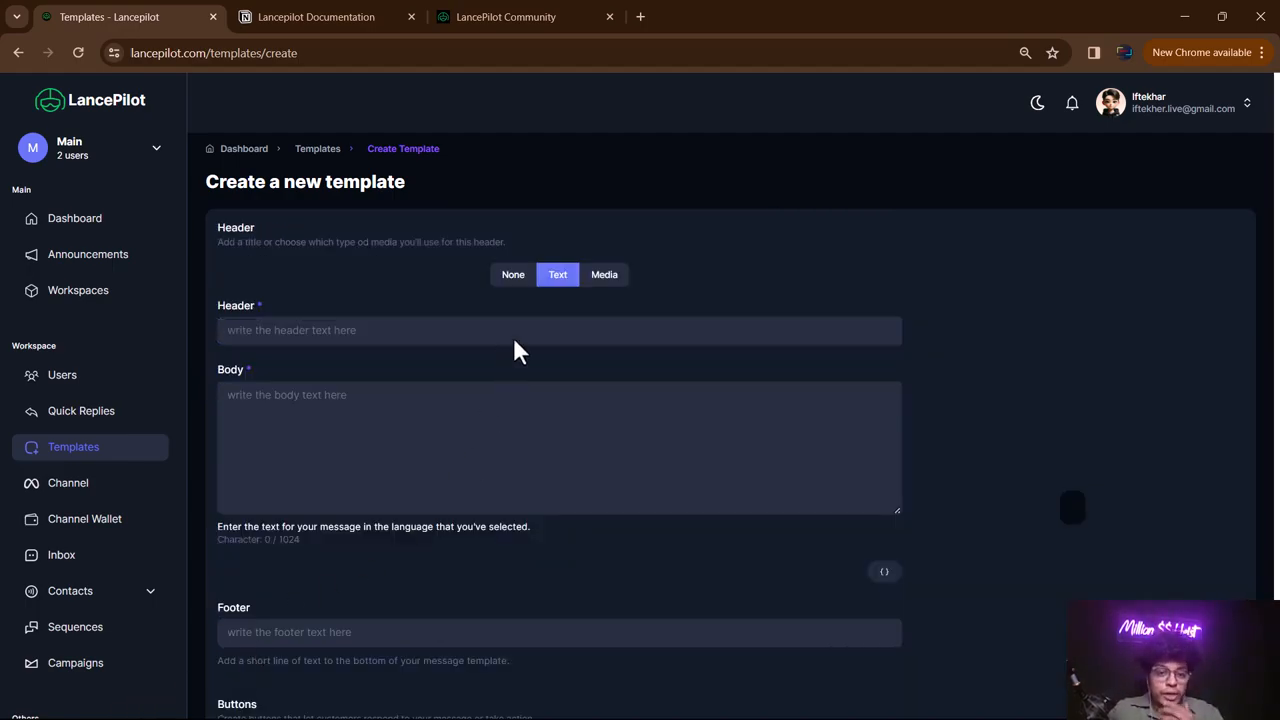
click(513, 285)
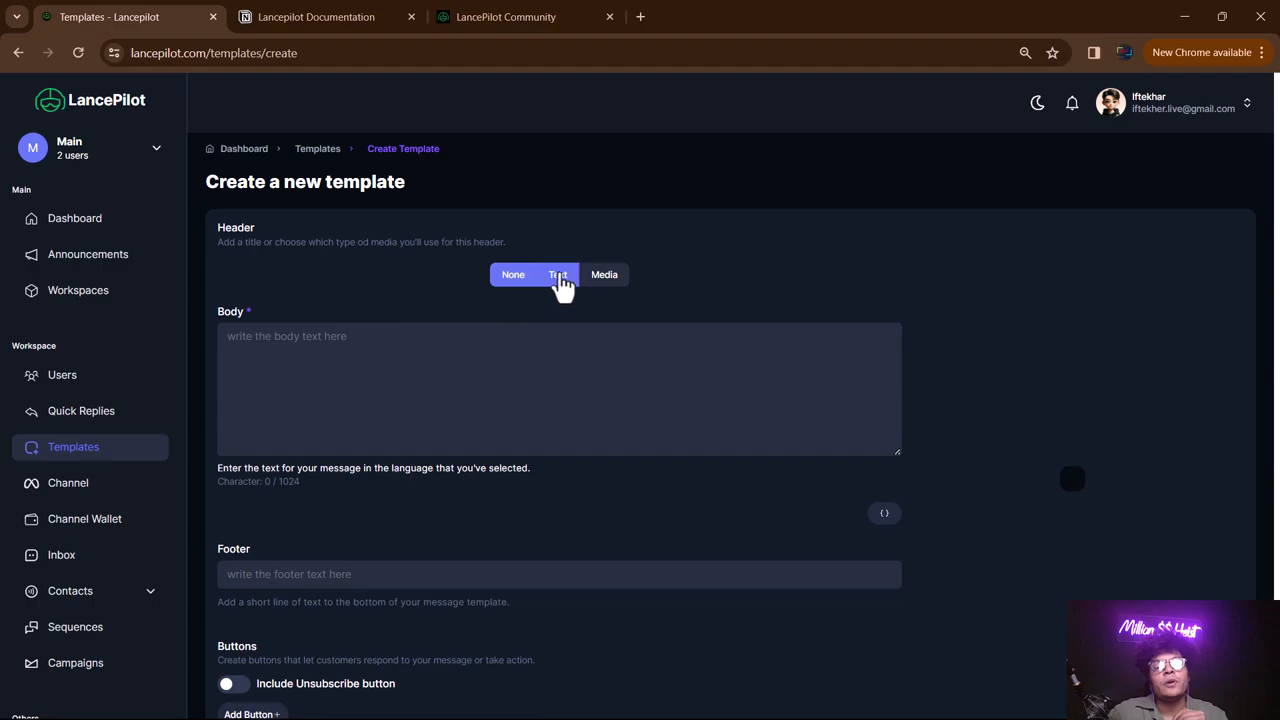
click(558, 283)
click(602, 284)
click(557, 284)
click(513, 275)
click(604, 275)
click(557, 276)
click(513, 276)
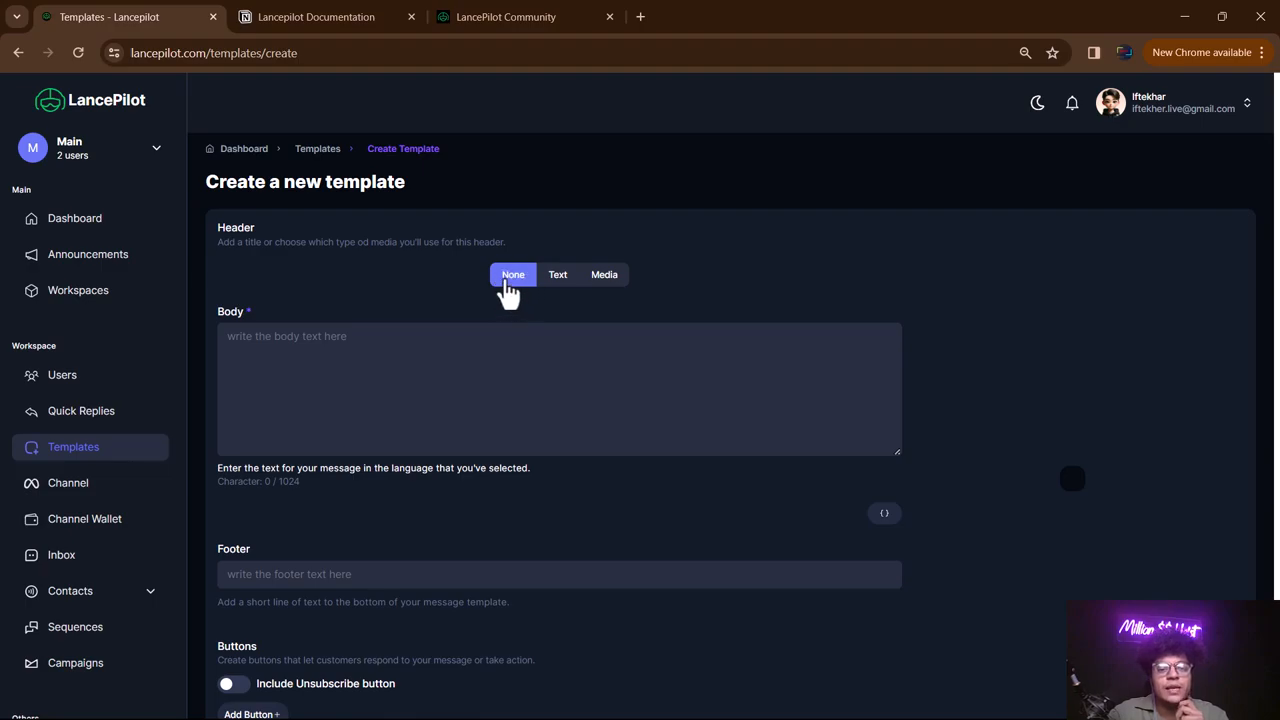
- Write the body 'Hey How are you doing today?' and check it in the preview
click(337, 358)
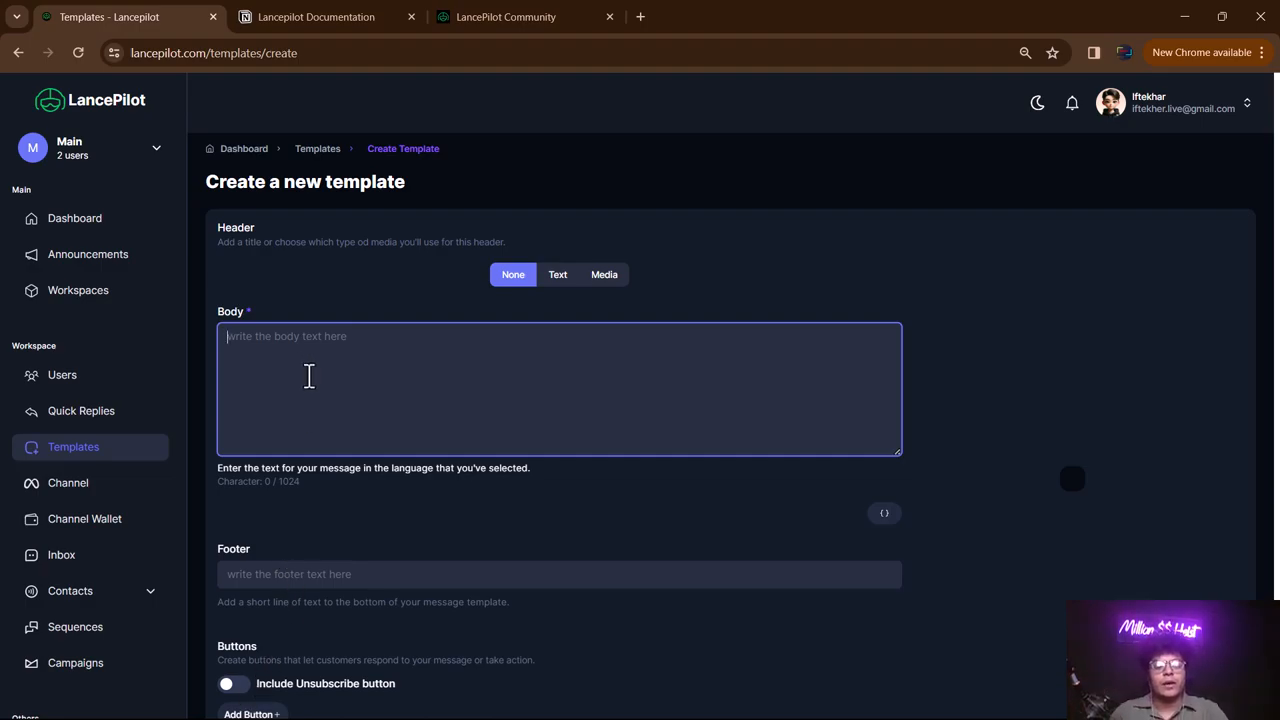
text(Hey)
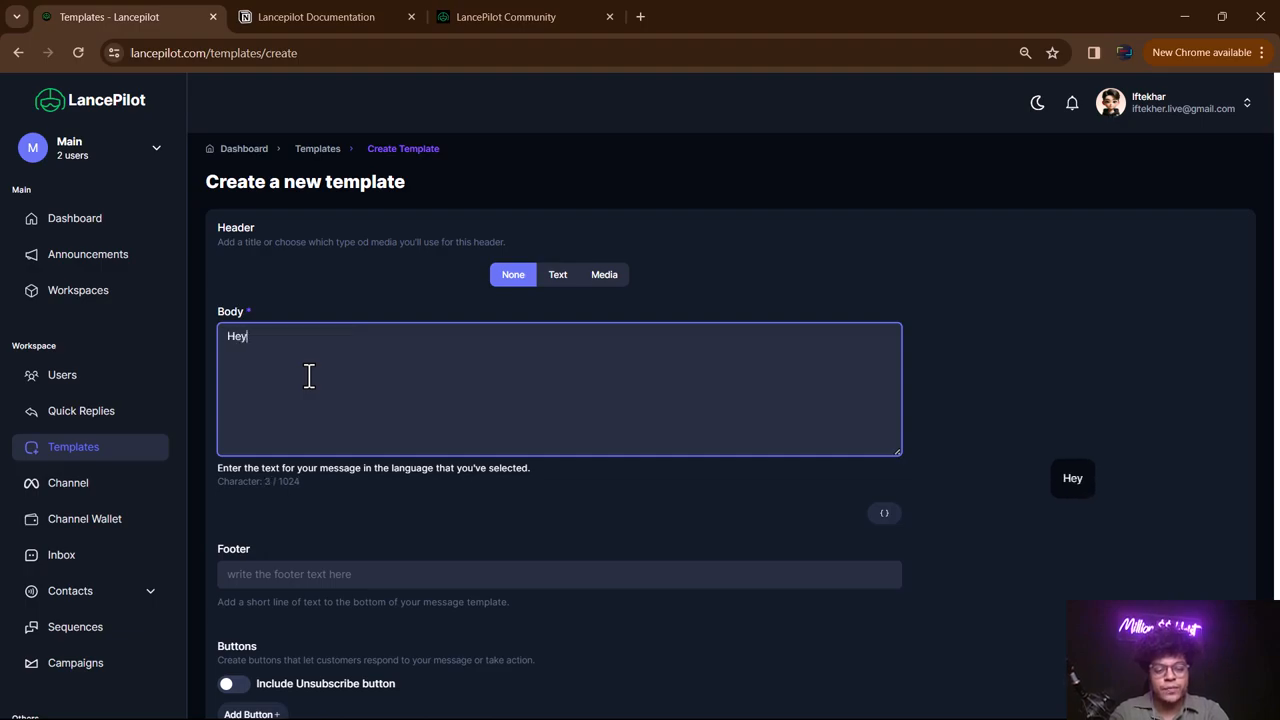
text( How are yo)
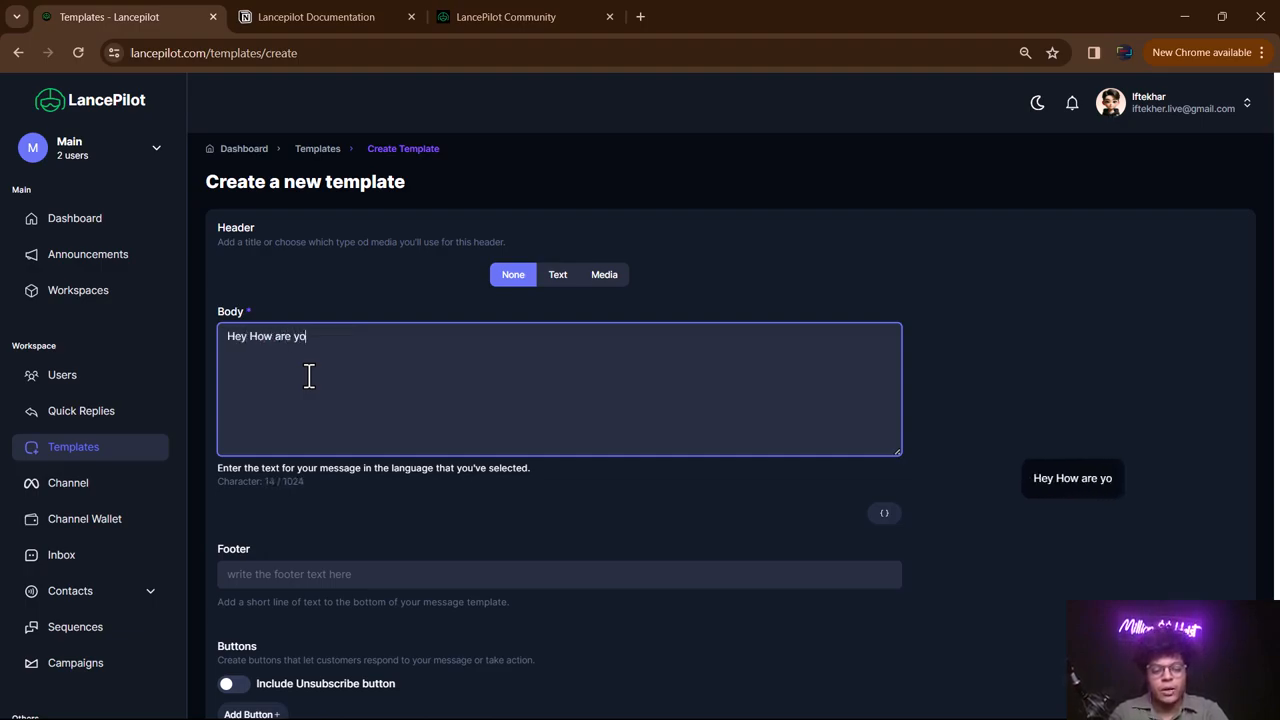
text(u doing today?)
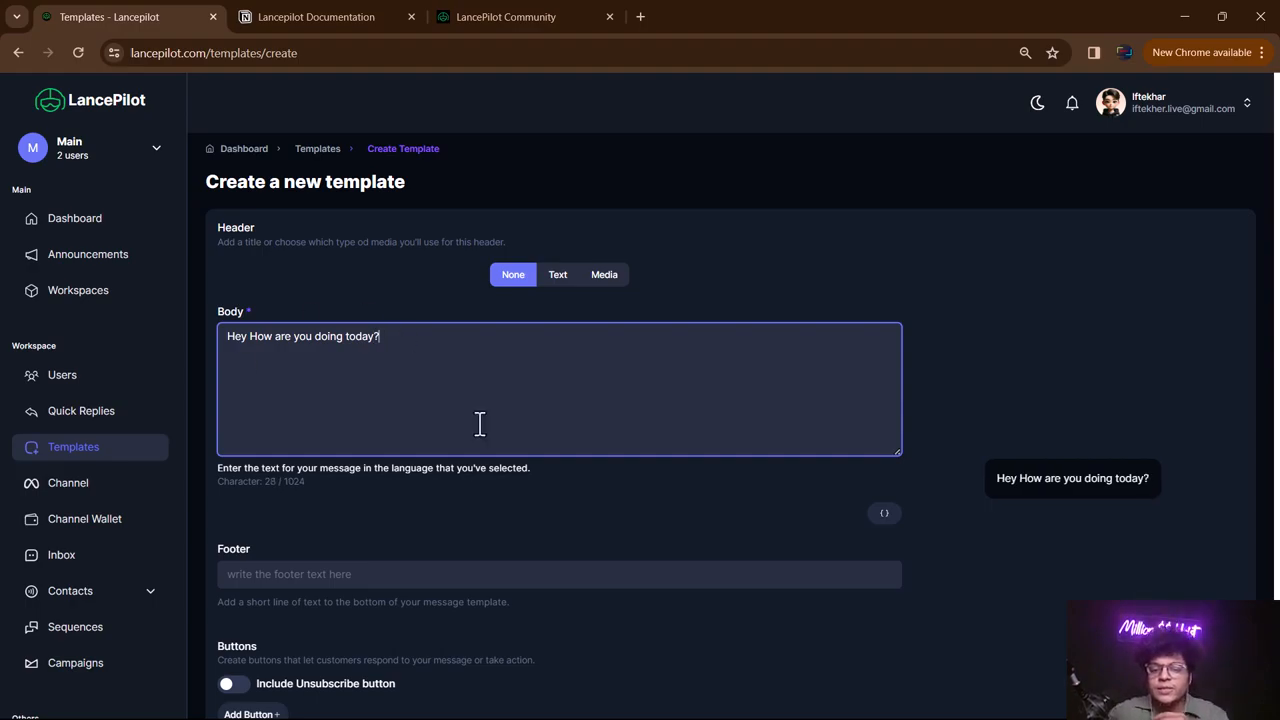
drag(1000, 477, 1157, 473)
click(1129, 451)
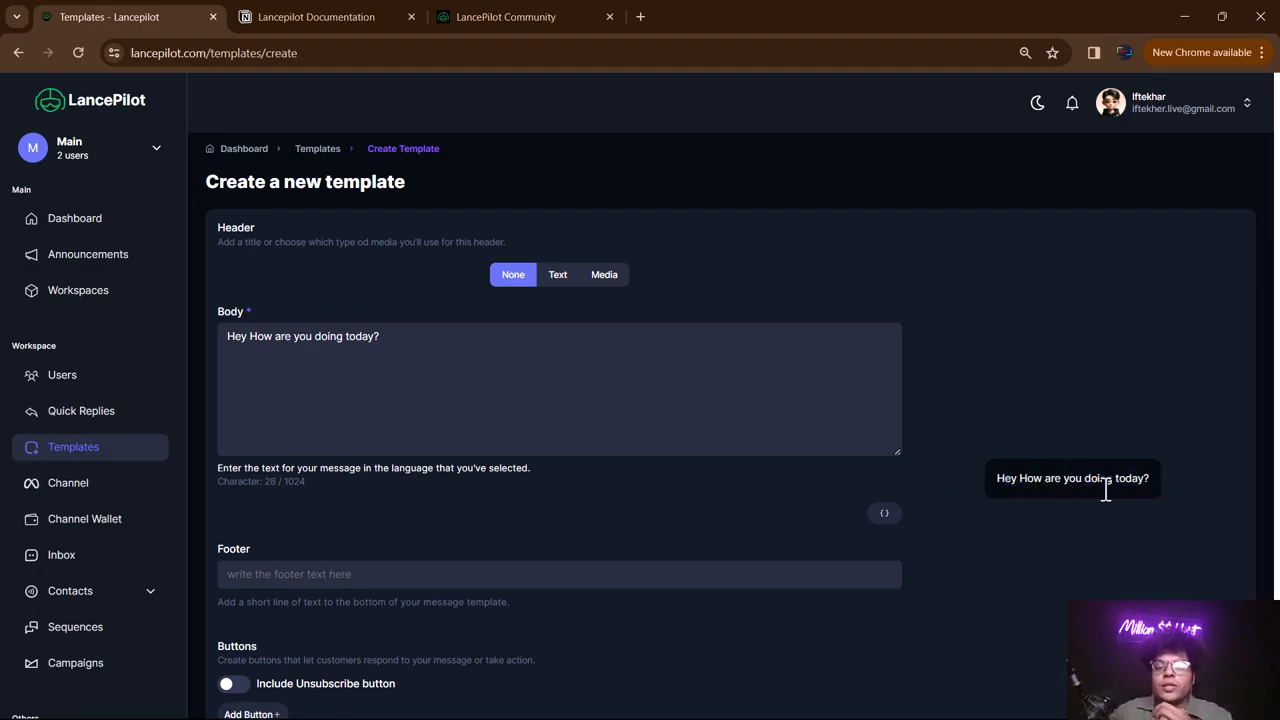
drag(400, 340, 226, 338)
click(417, 356)
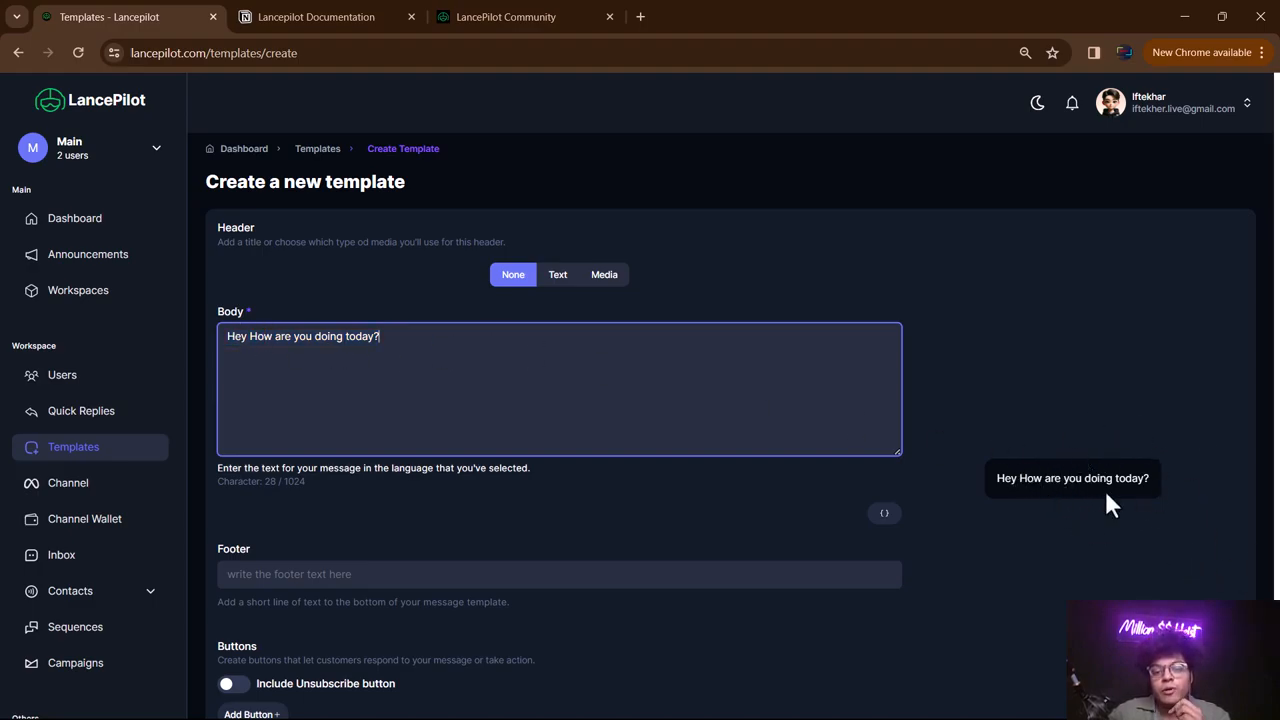
- Set the template footer to 'Founder@ lancepilot' and confirm it in the preview
click(264, 573)
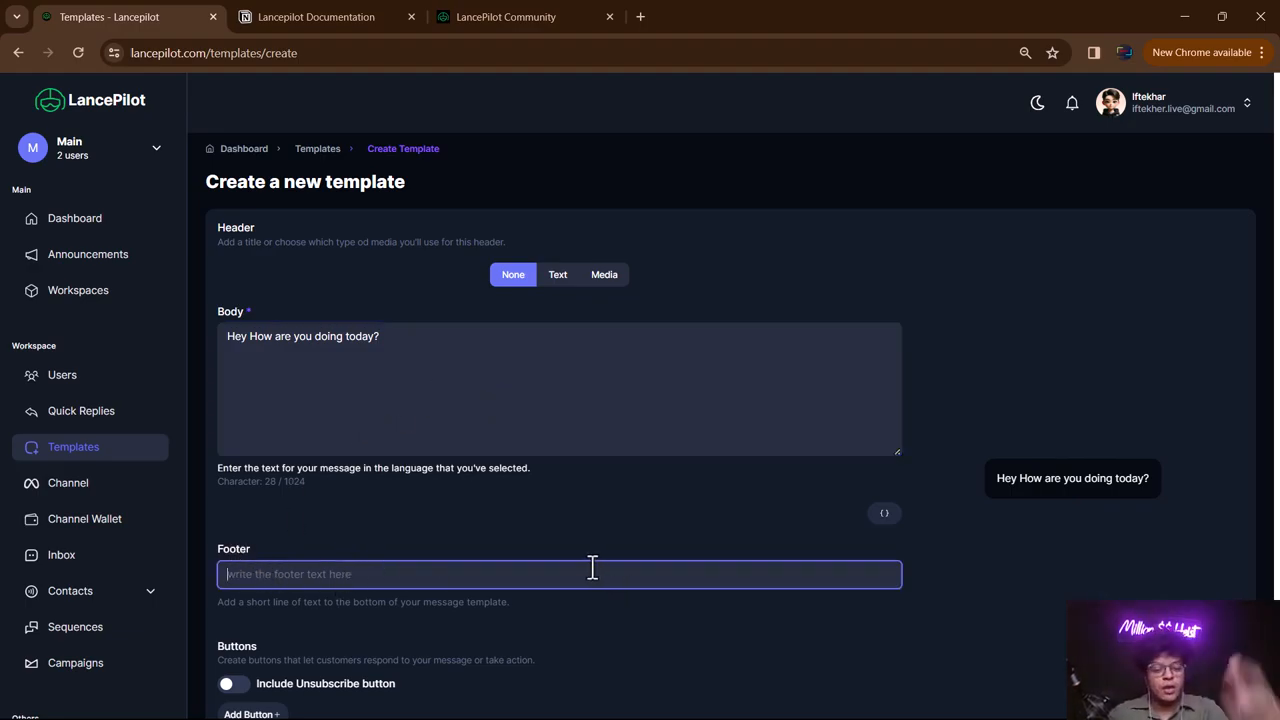
text(Founder })
key(BackSpace)
key(BackSpace)
text(@ lancepilot)
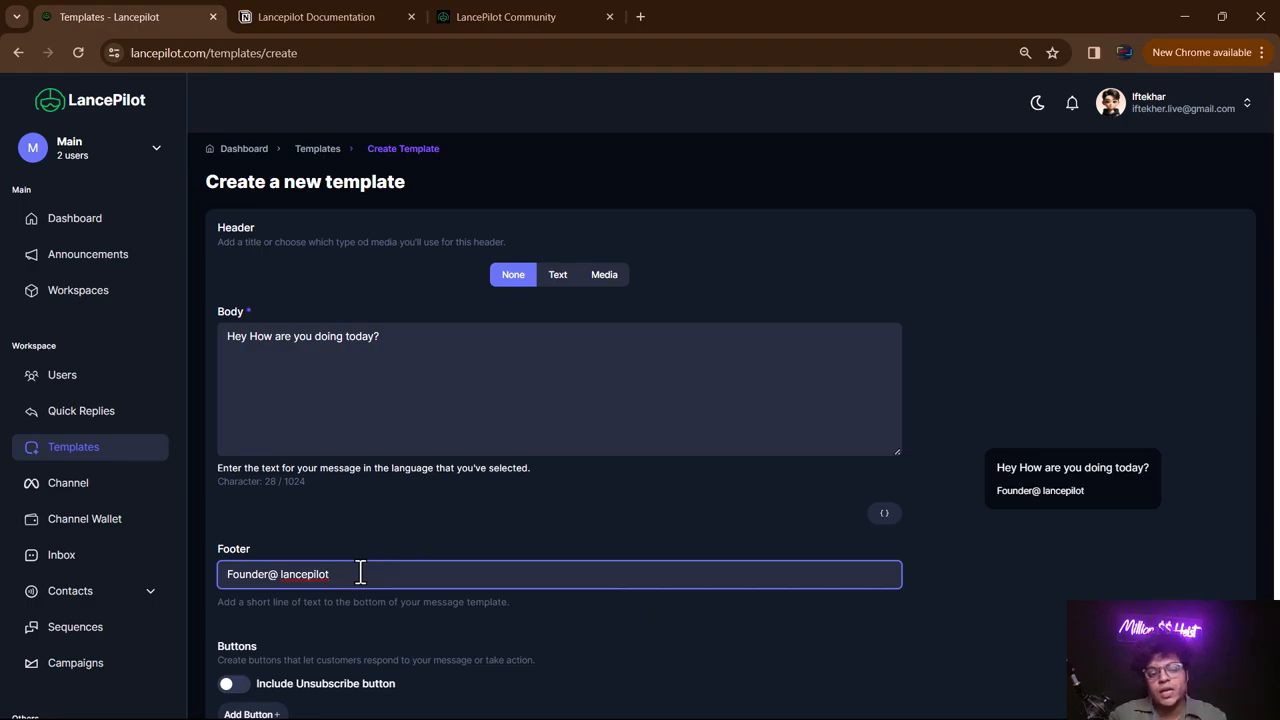
double_click(1010, 490)
drag(1071, 492, 1112, 490)
click(1106, 490)
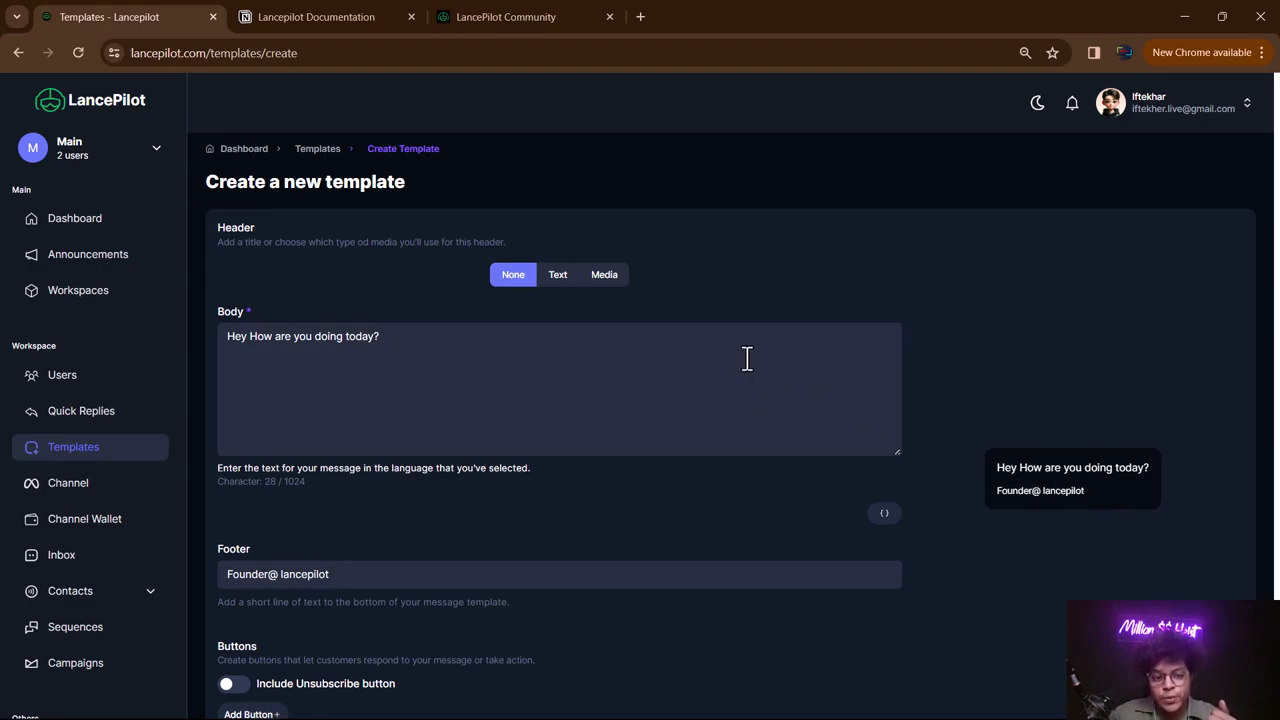
scroll(746, 357, down, 1)
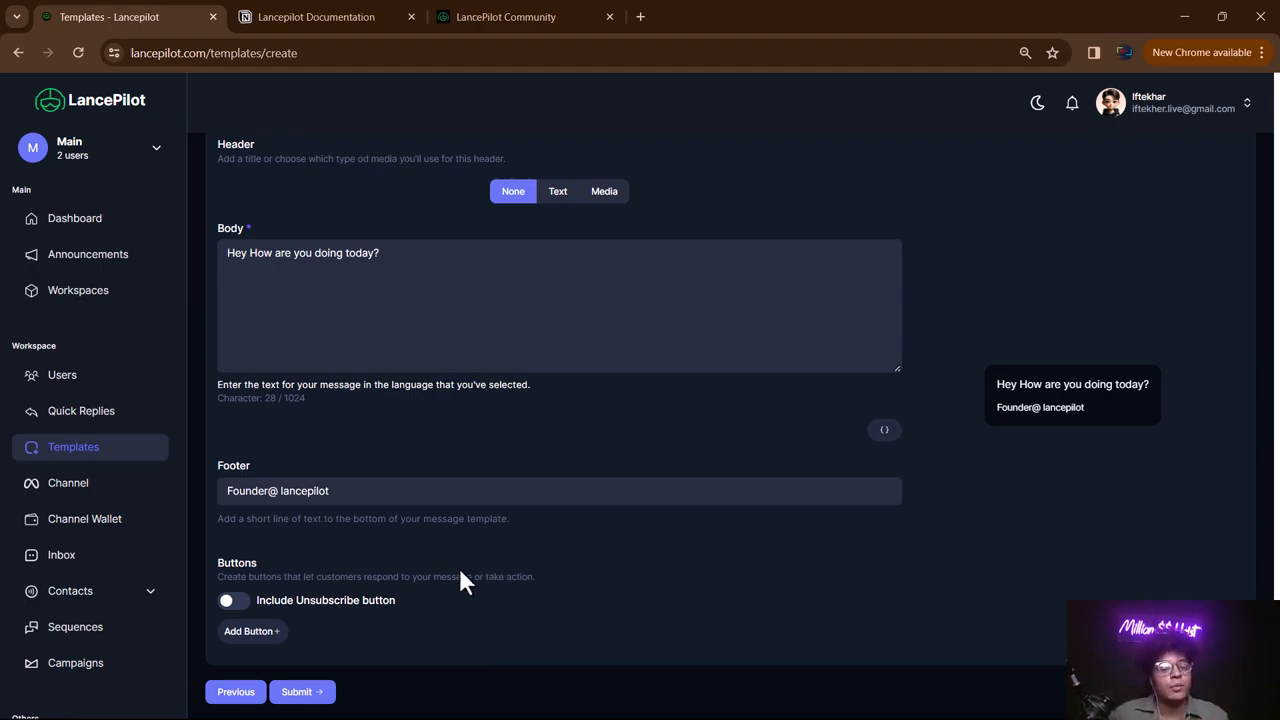
- Turn on the unsubscribe button and open the Add Button dropdown
click(248, 612)
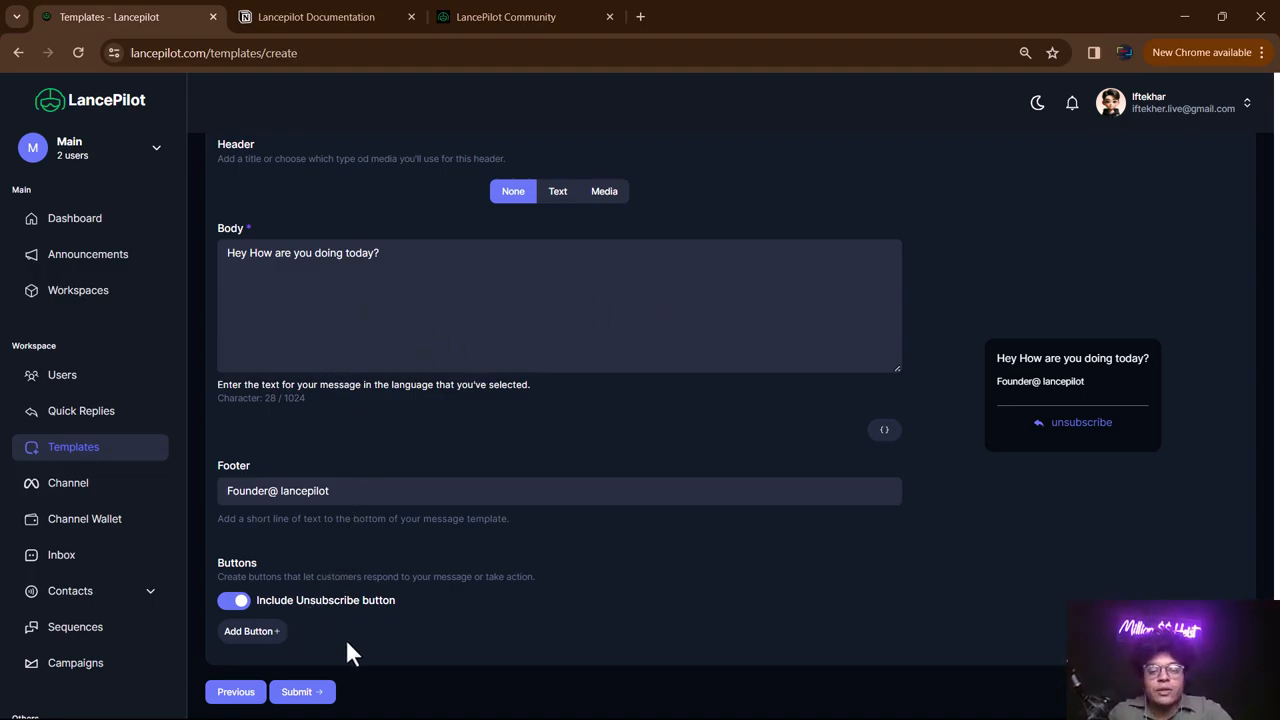
click(252, 631)
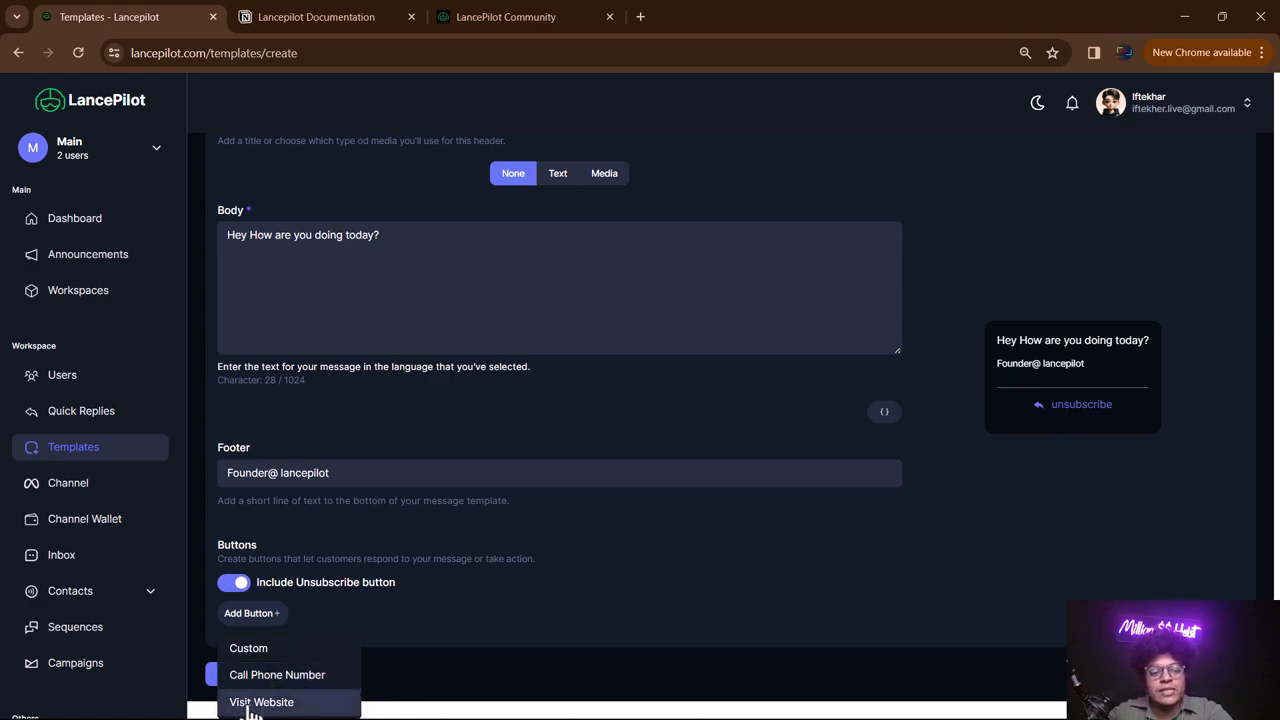
click(252, 703)
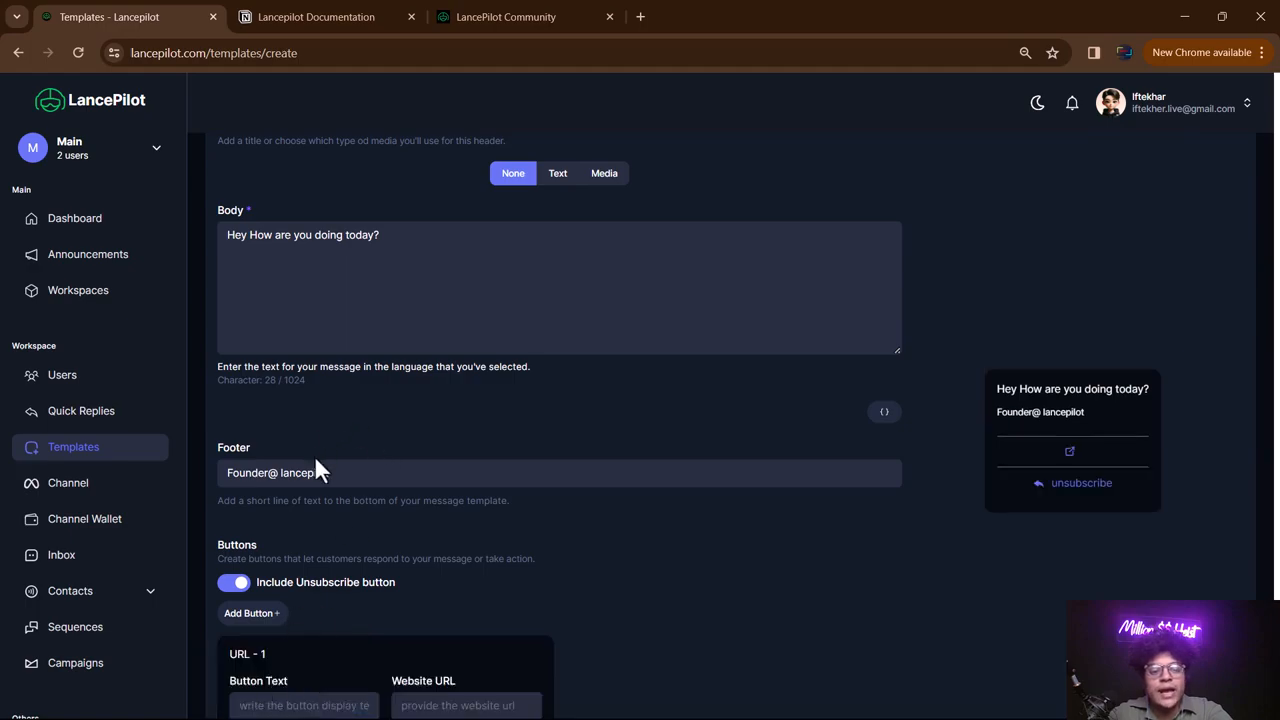
scroll(317, 480, down, 1)
click(297, 630)
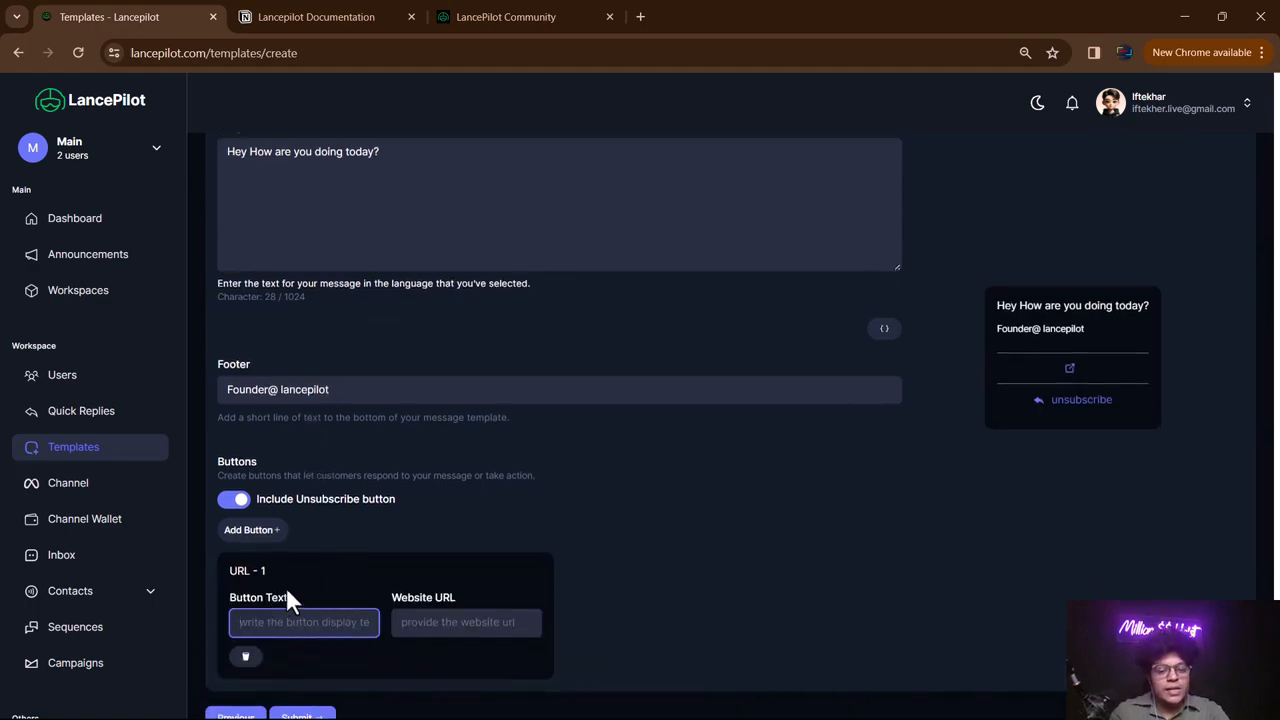
text(Visit )
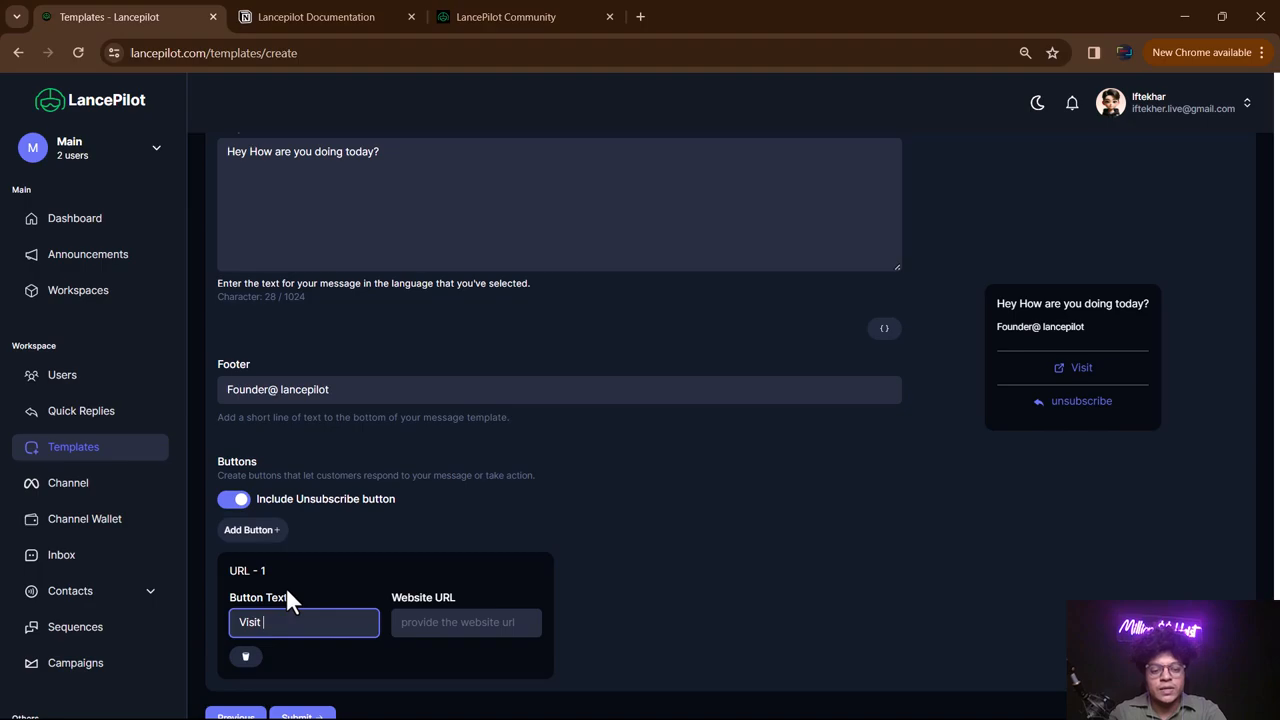
text(our website)
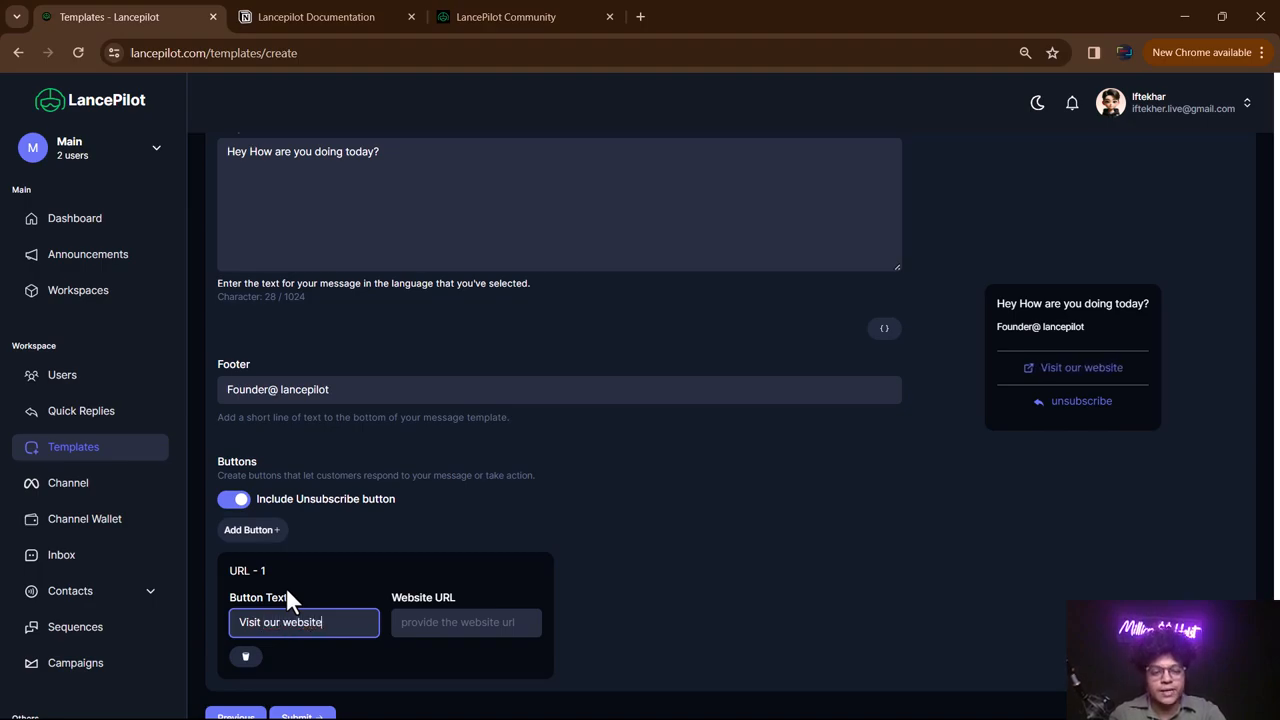
click(438, 620)
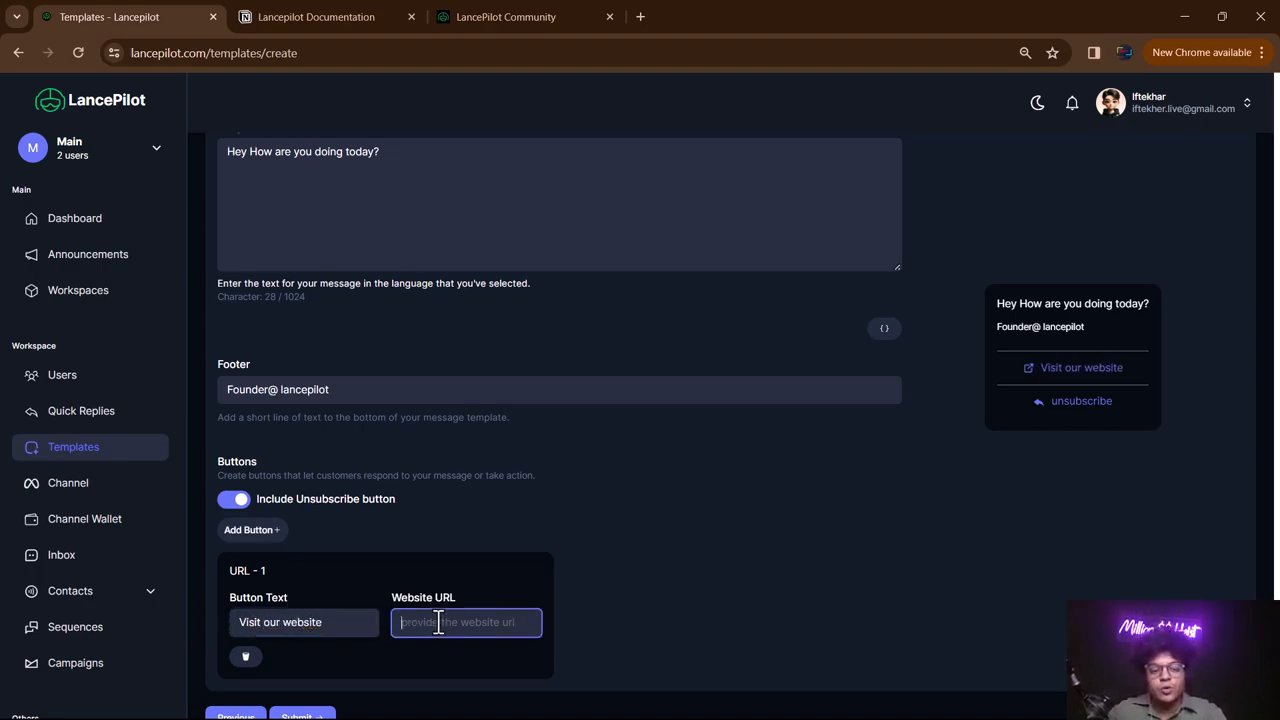
text(https://)
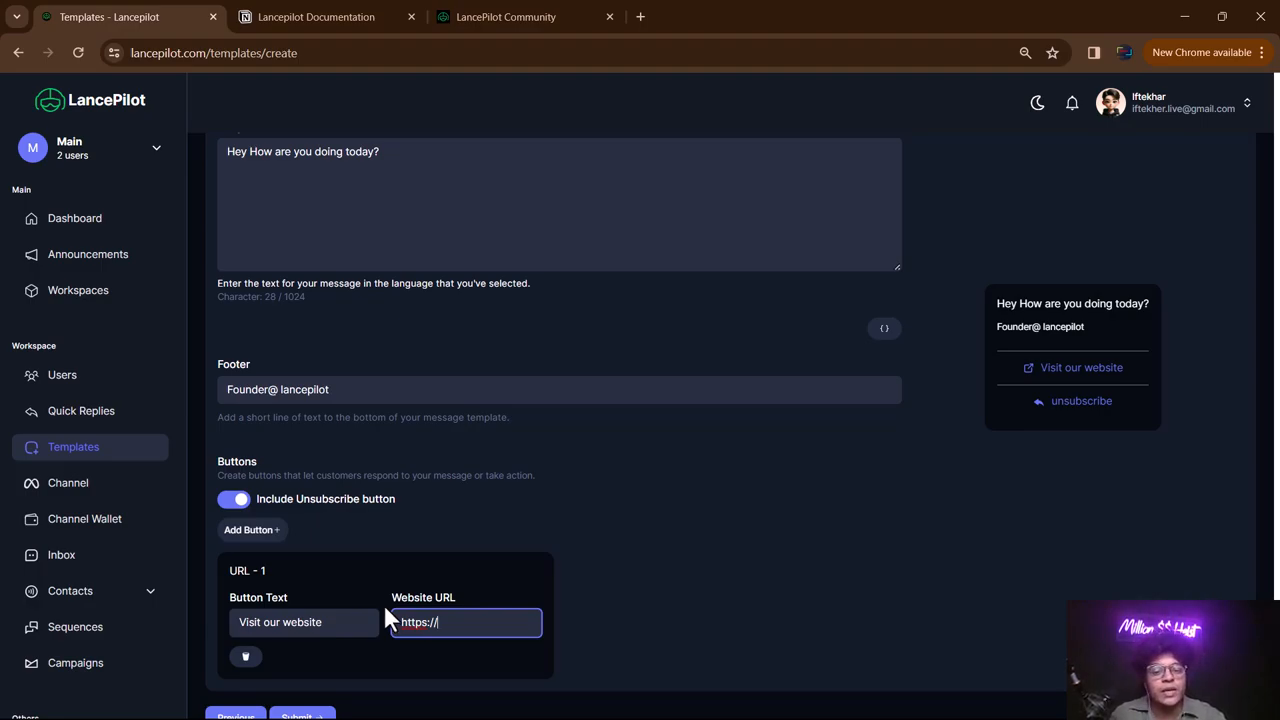
triple_click(313, 610)
text(book a call)
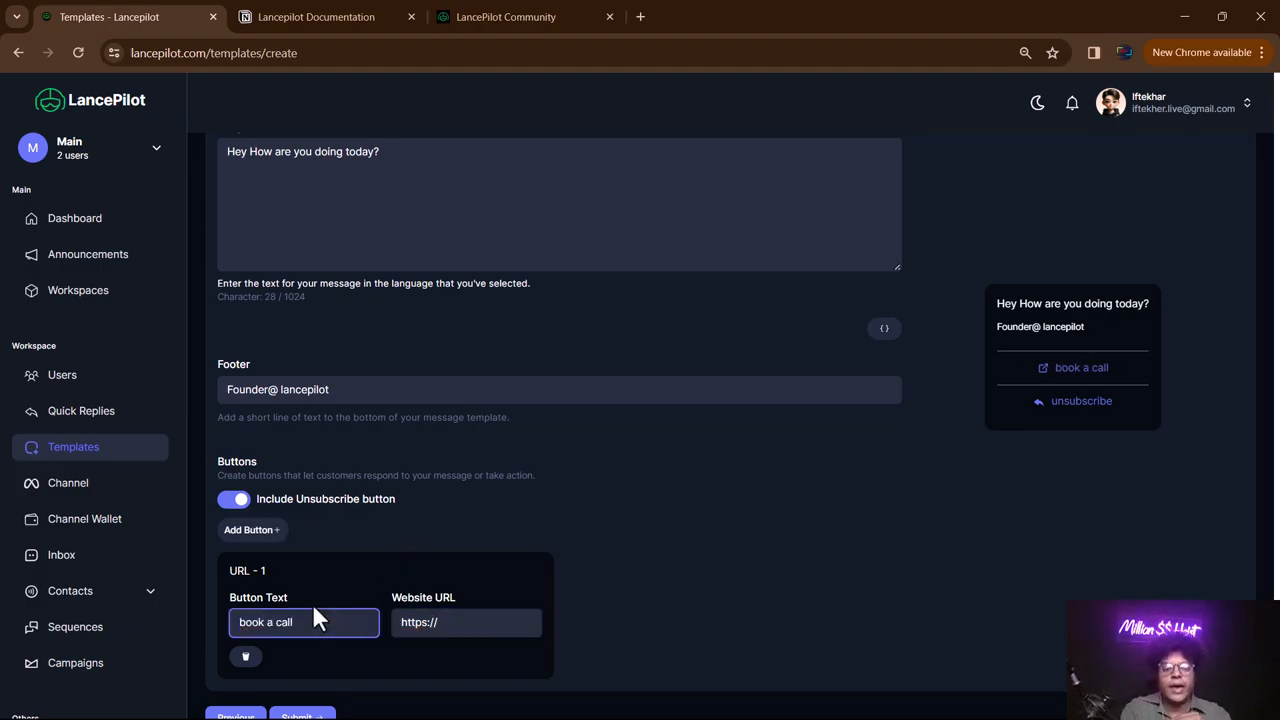
click(510, 622)
text(google)
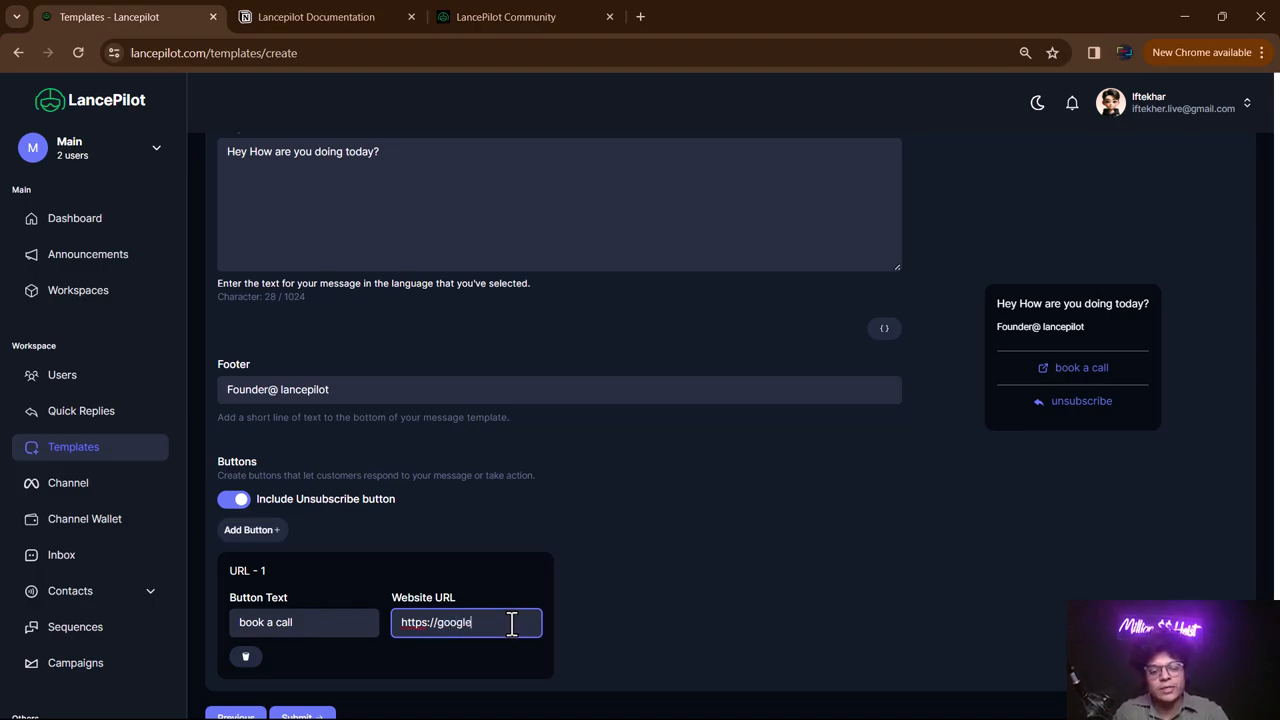
text(.com)
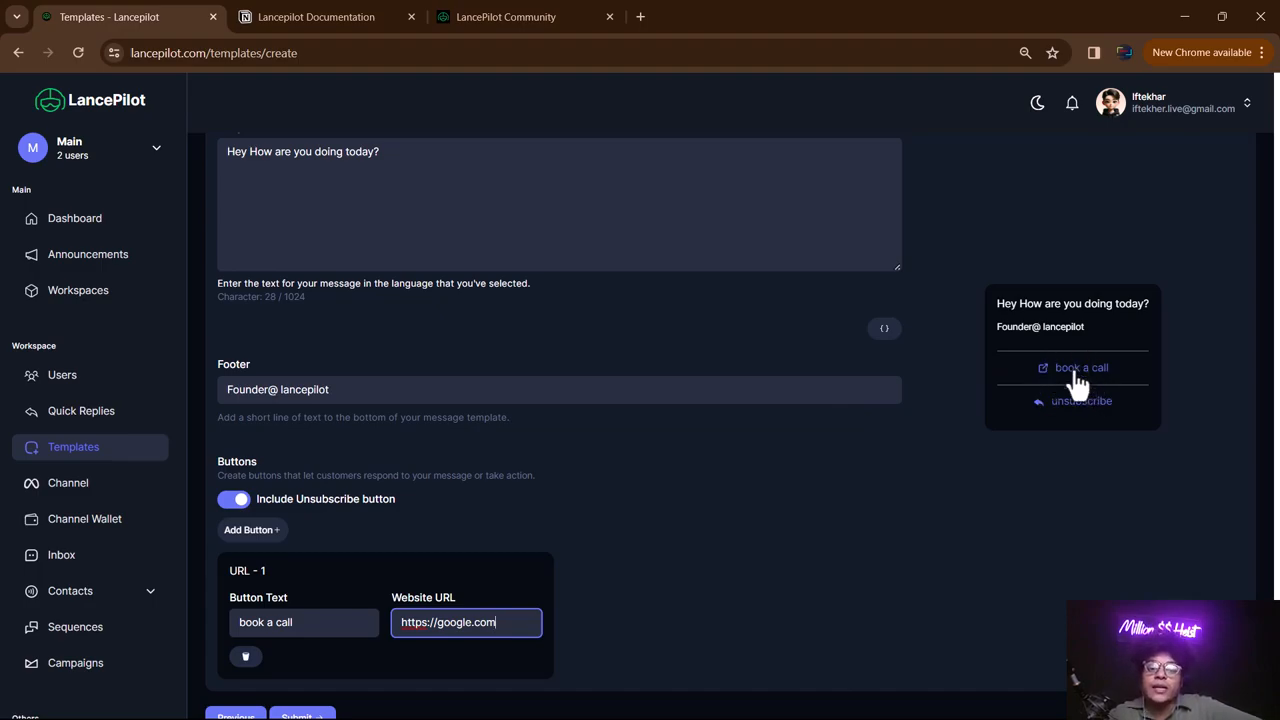
scroll(393, 541, down, 1)
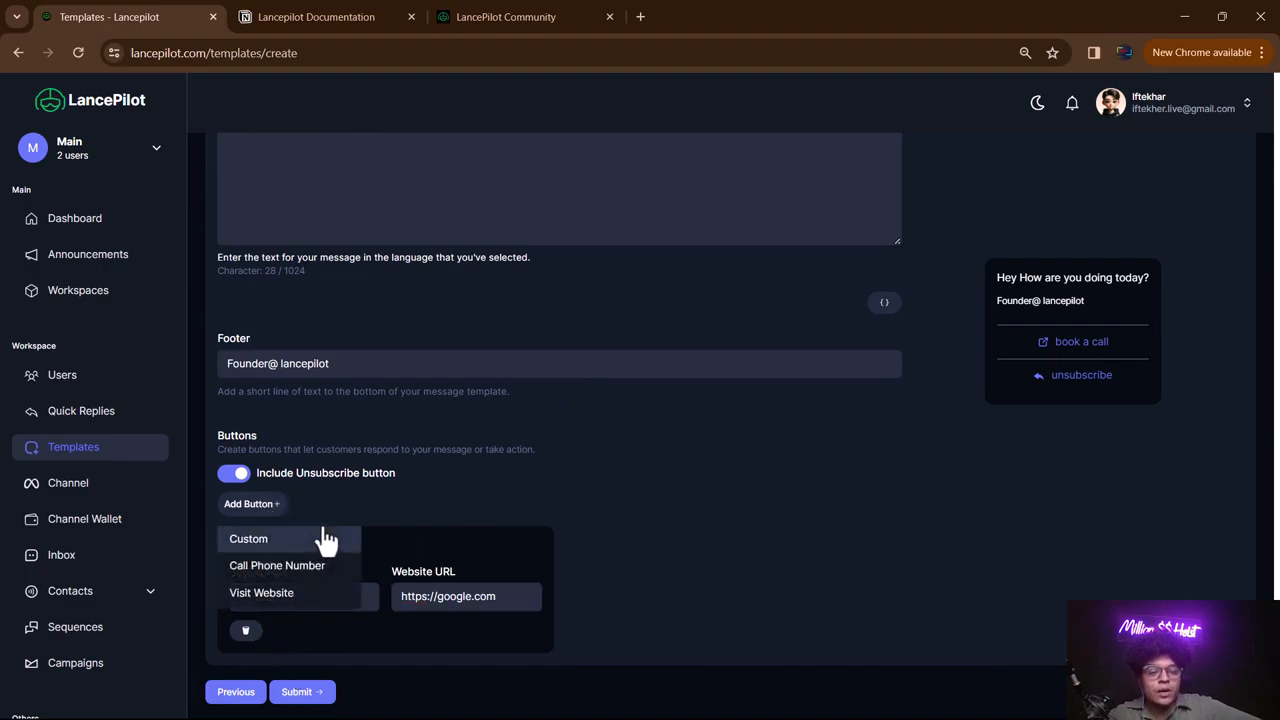
- Add a second website button labelled 'Visit our website'
click(275, 594)
click(634, 598)
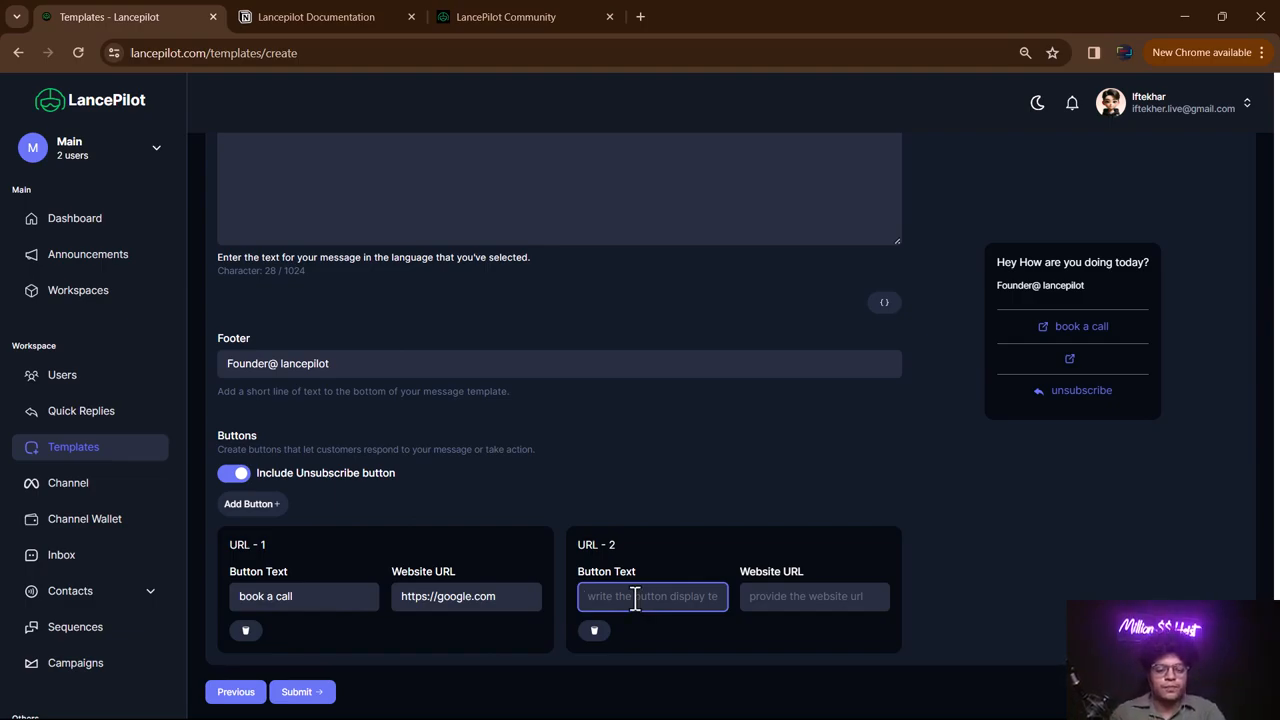
text(Visit our)
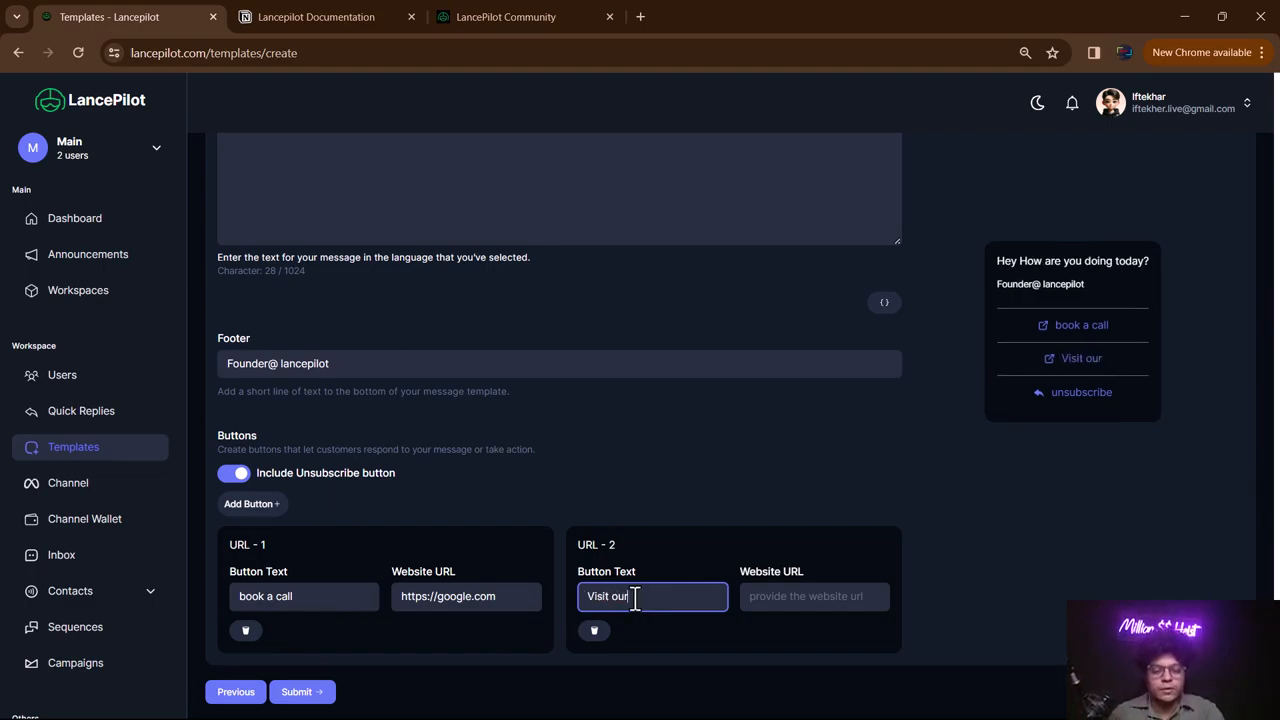
text( website)
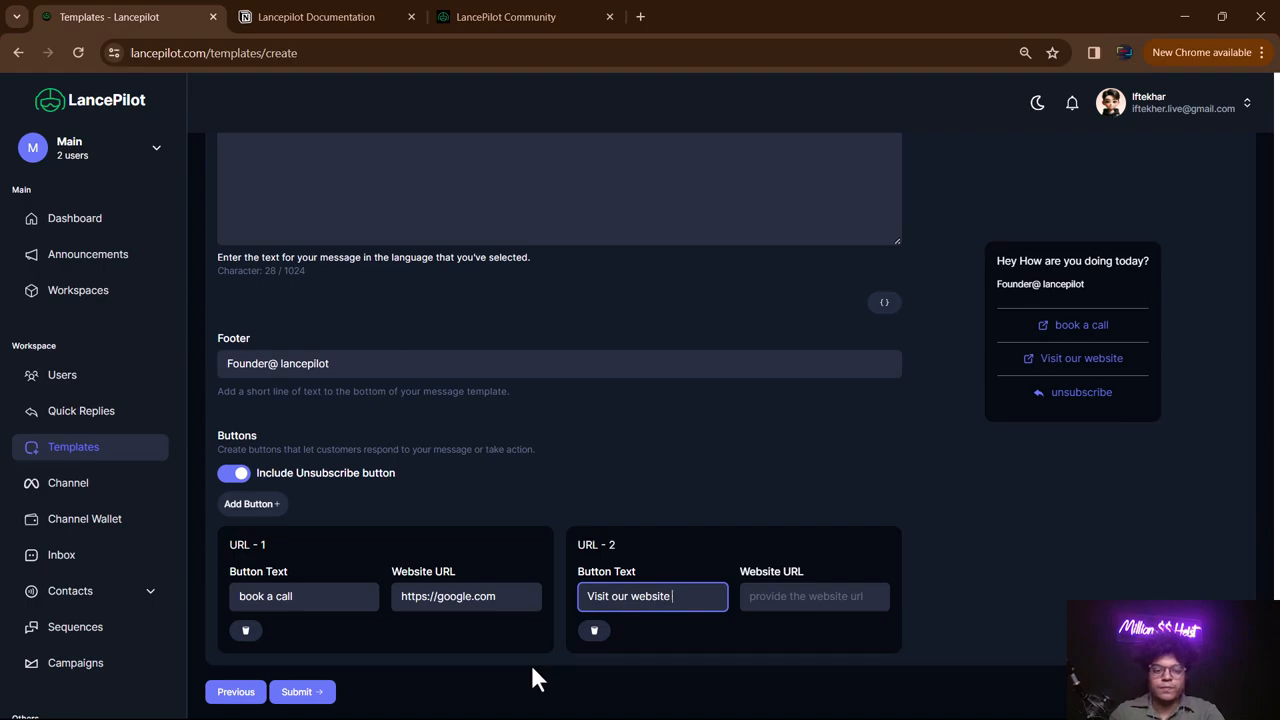
click(492, 597)
key(ctrl+a)
key(ctrl+c)
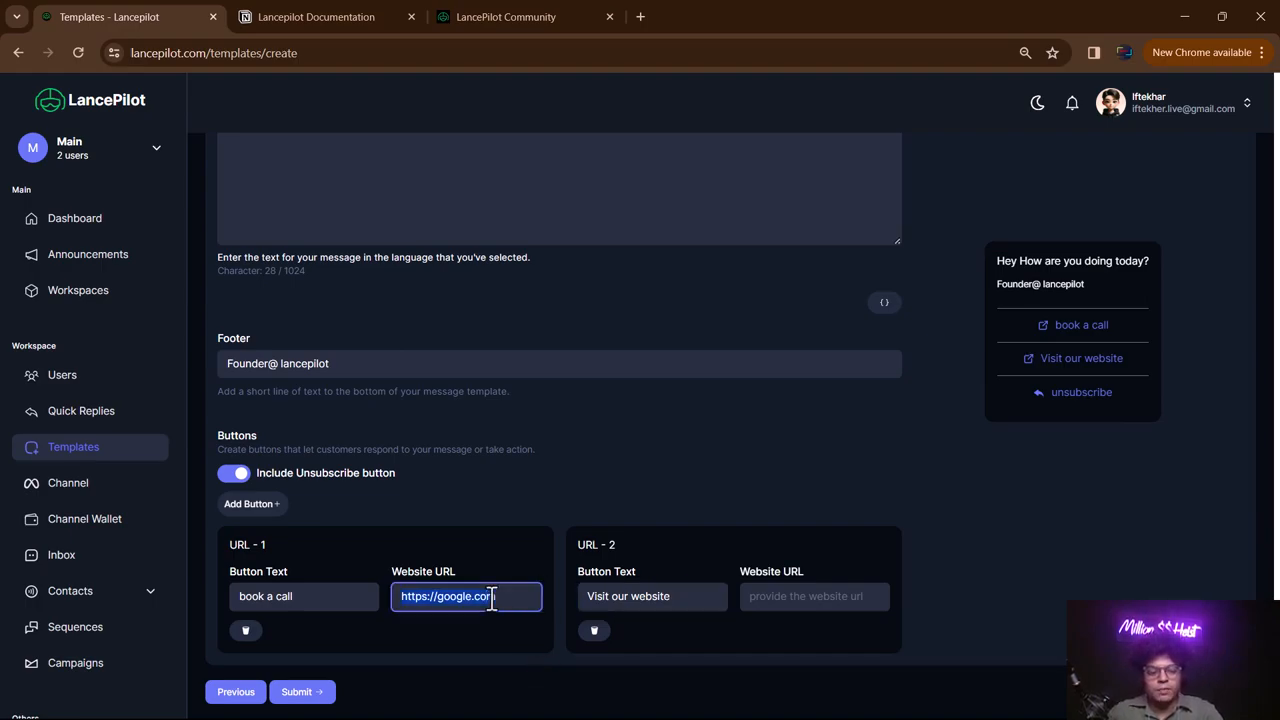
click(805, 604)
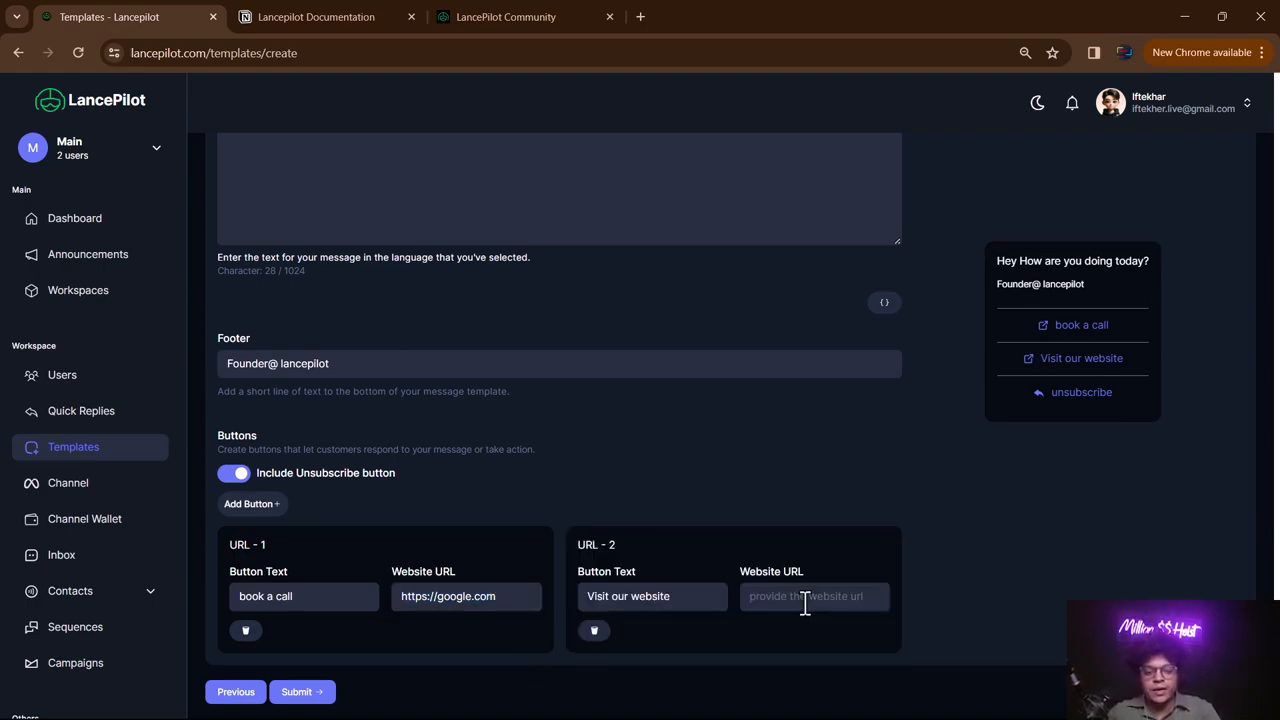
click(776, 596)
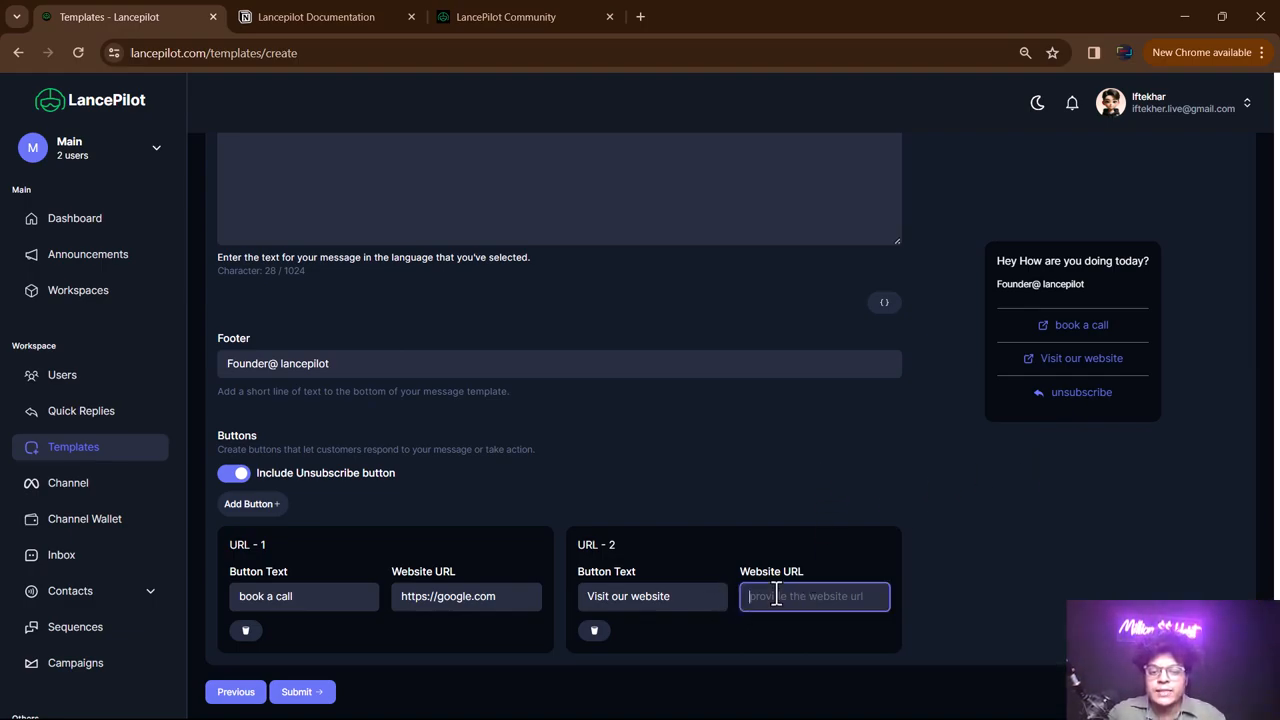
key(ctrl+v)
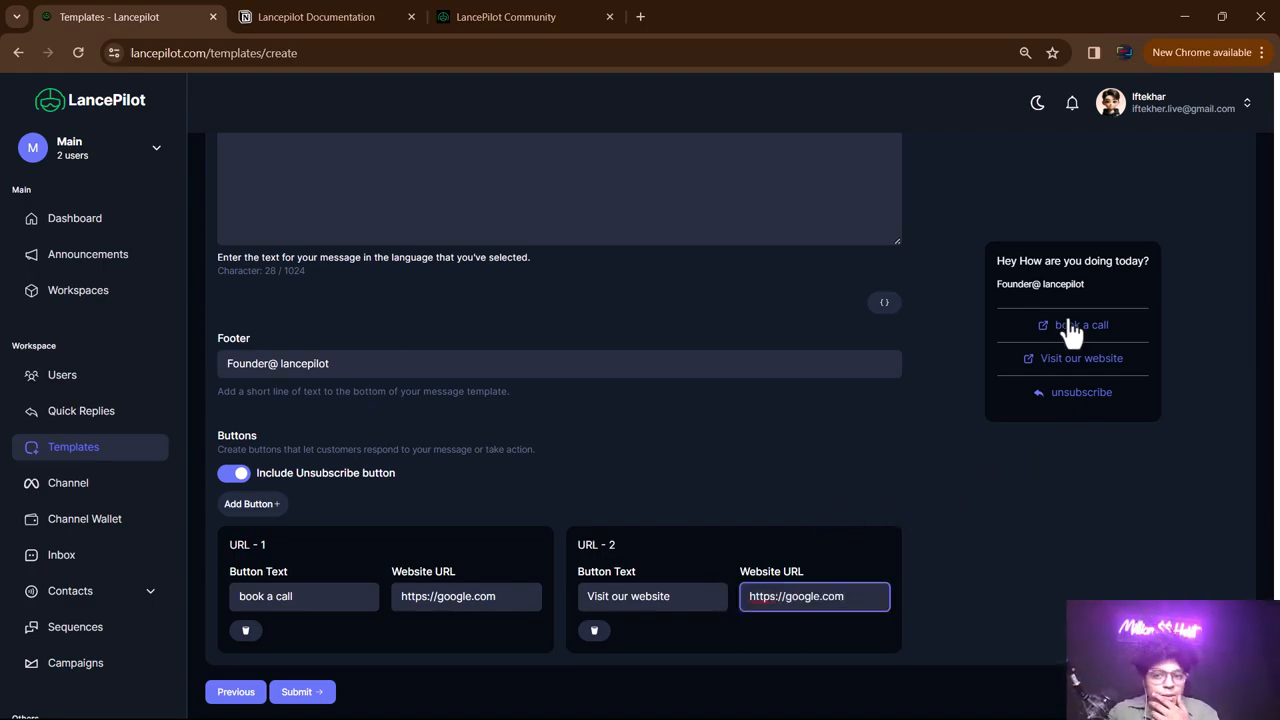
drag(640, 551, 366, 543)
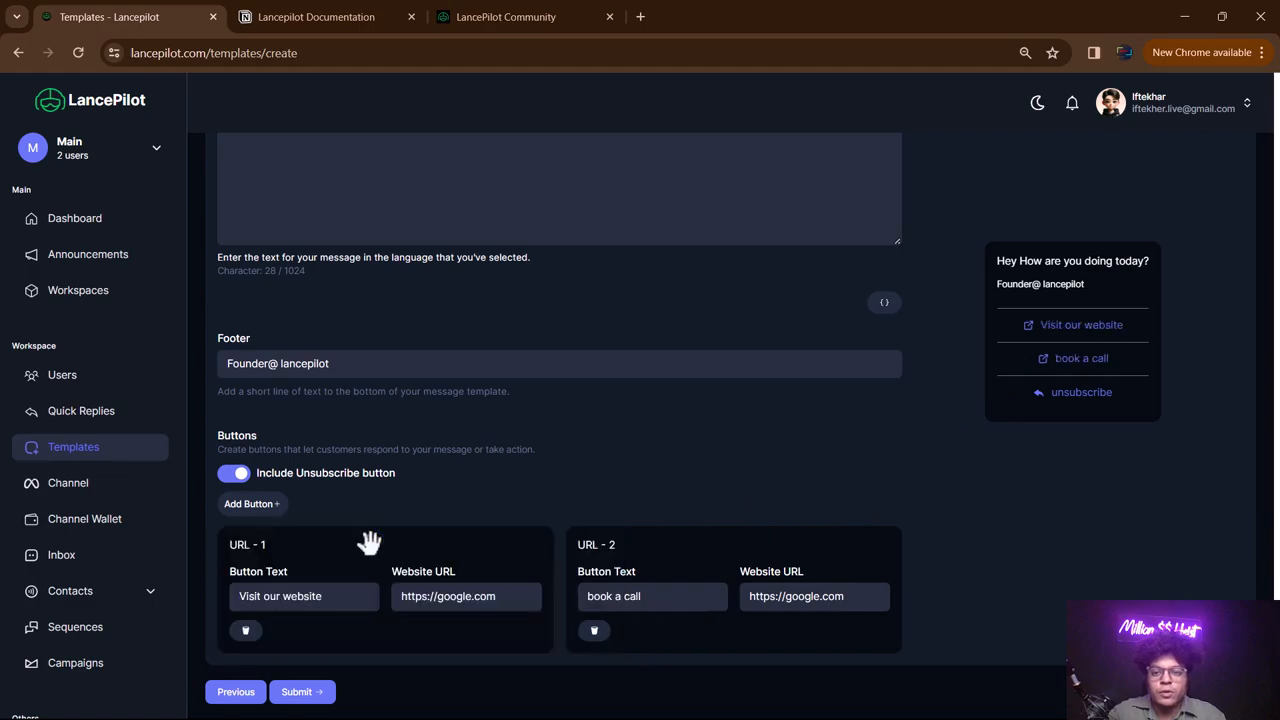
drag(666, 543, 374, 543)
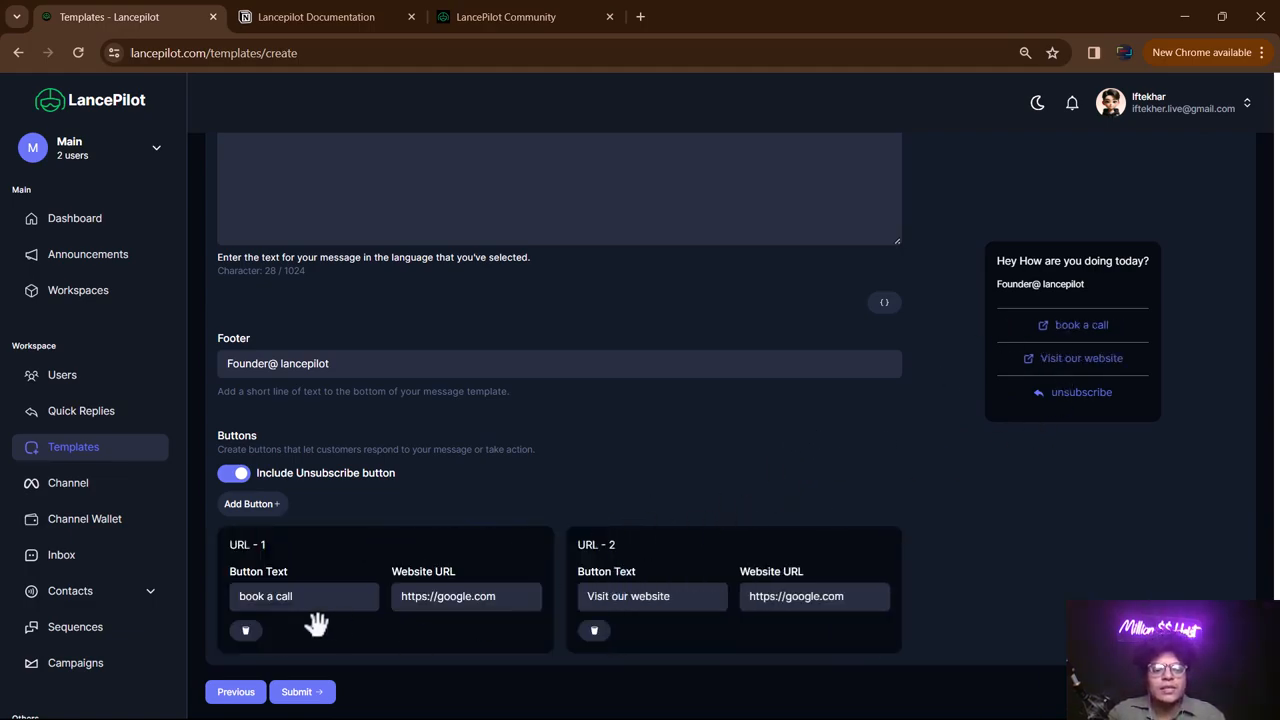
- Add a Call Phone Number button labelled 'Please Call'
click(279, 506)
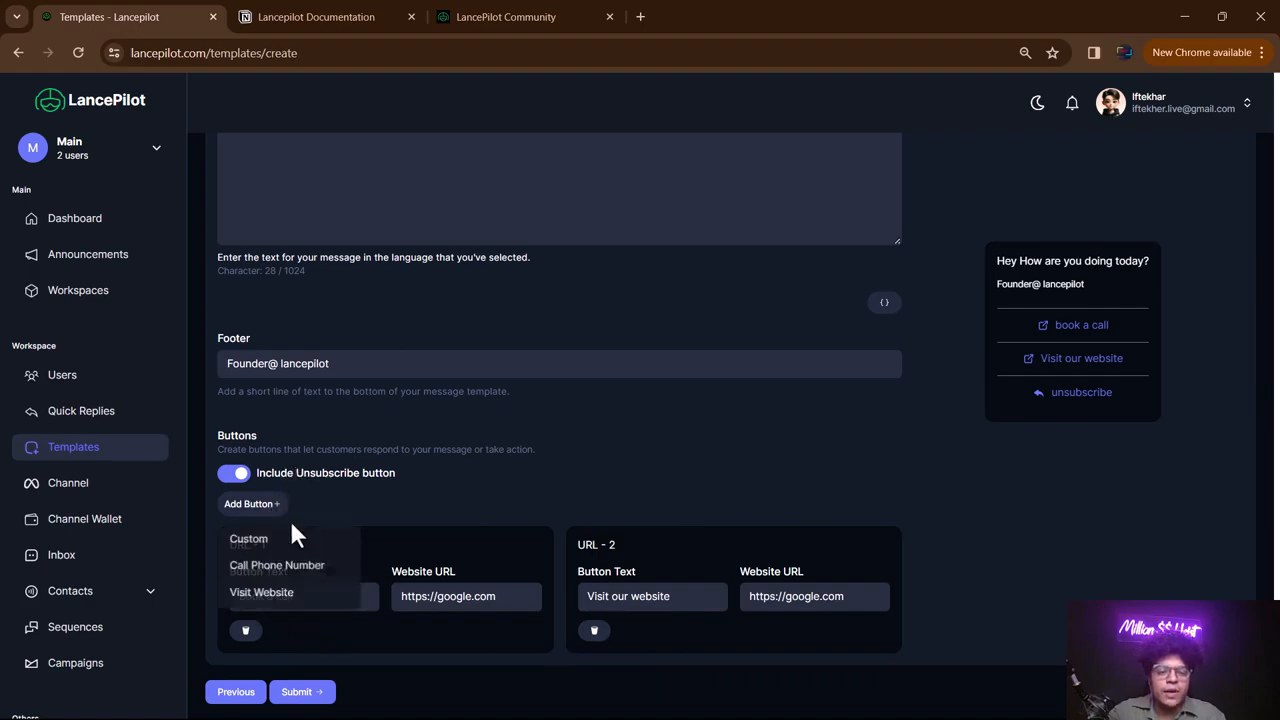
click(281, 578)
scroll(818, 492, down, 2)
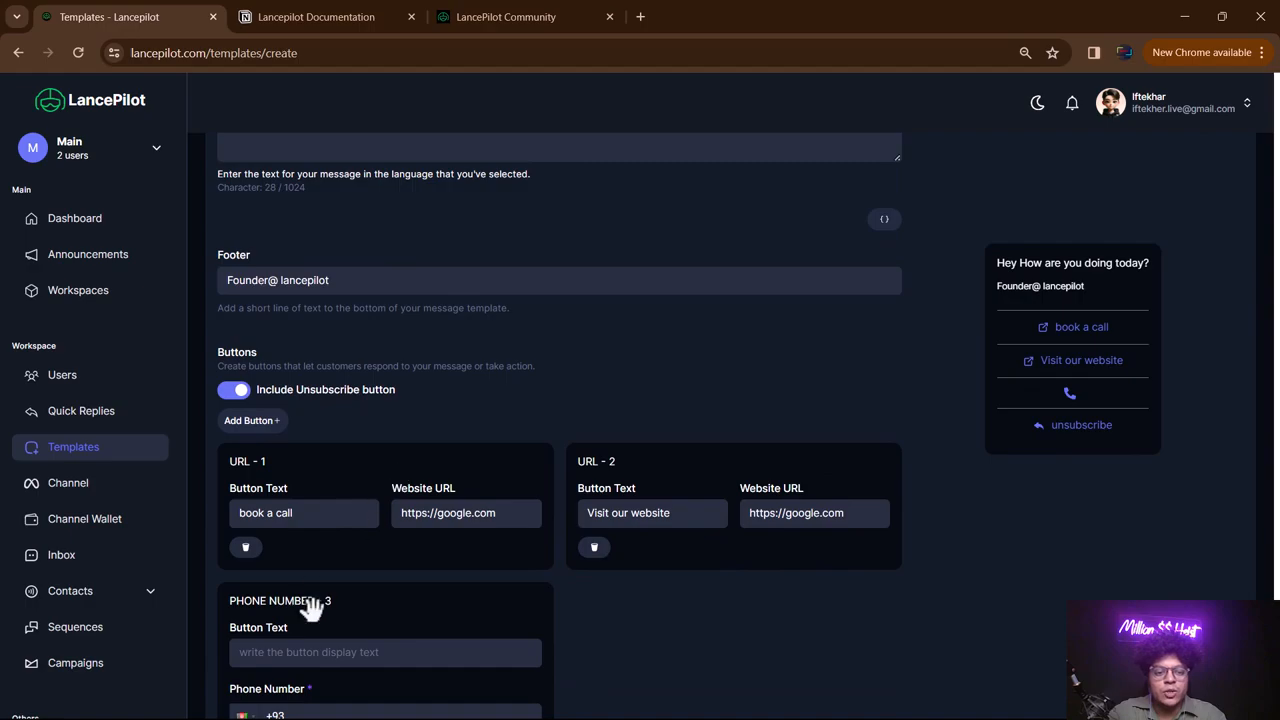
click(312, 536)
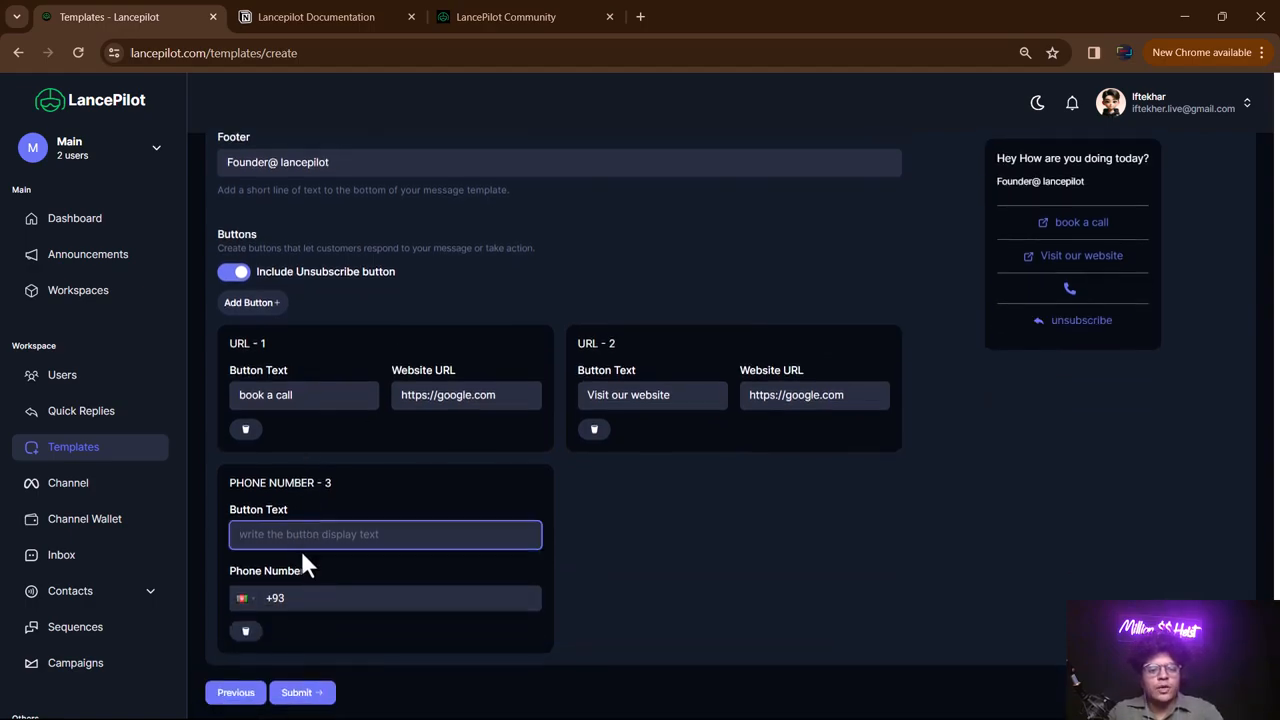
text(Please Call)
- Set the call button's country to Algeria and enter the phone number
click(245, 598)
click(283, 650)
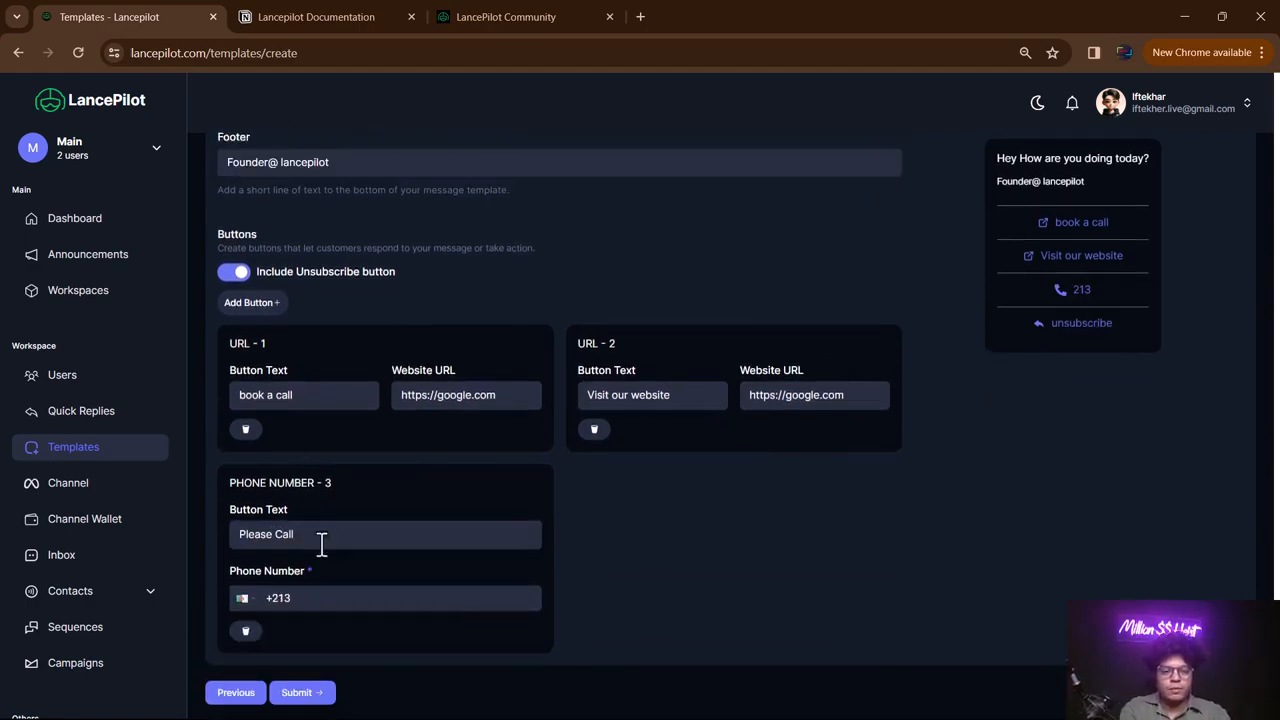
click(312, 600)
text(43534345)
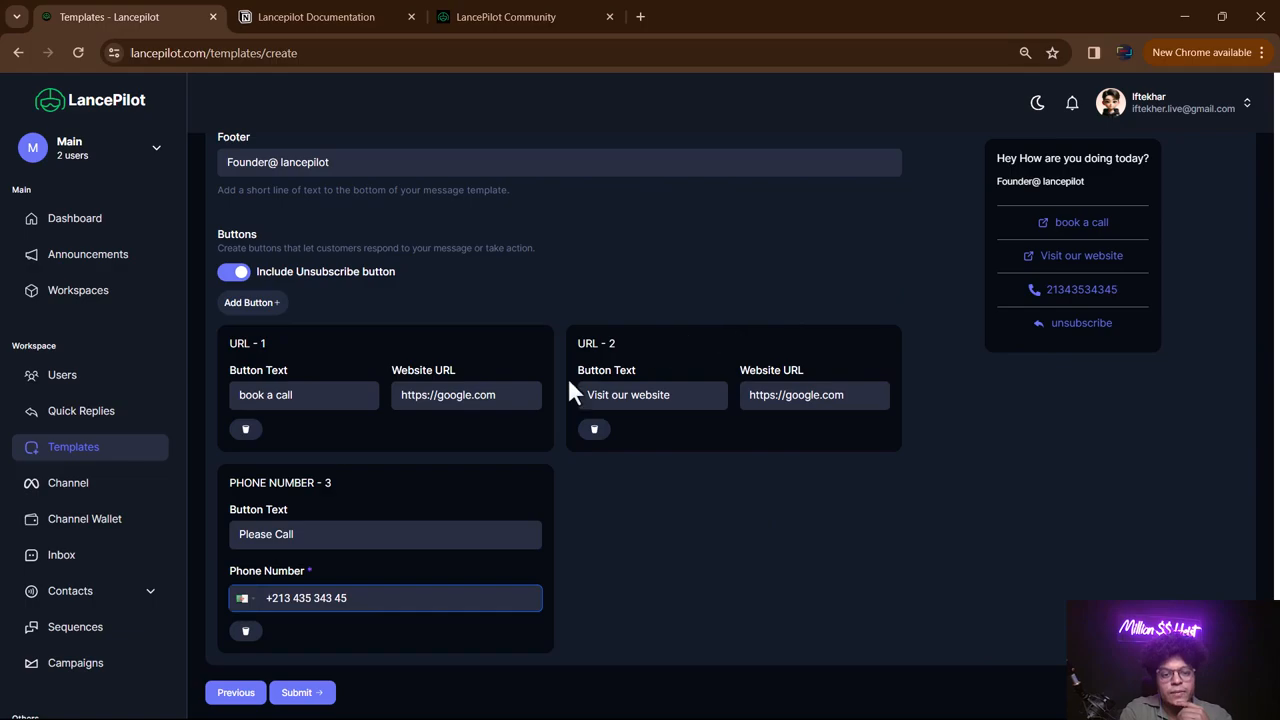
scroll(430, 505, up, 3)
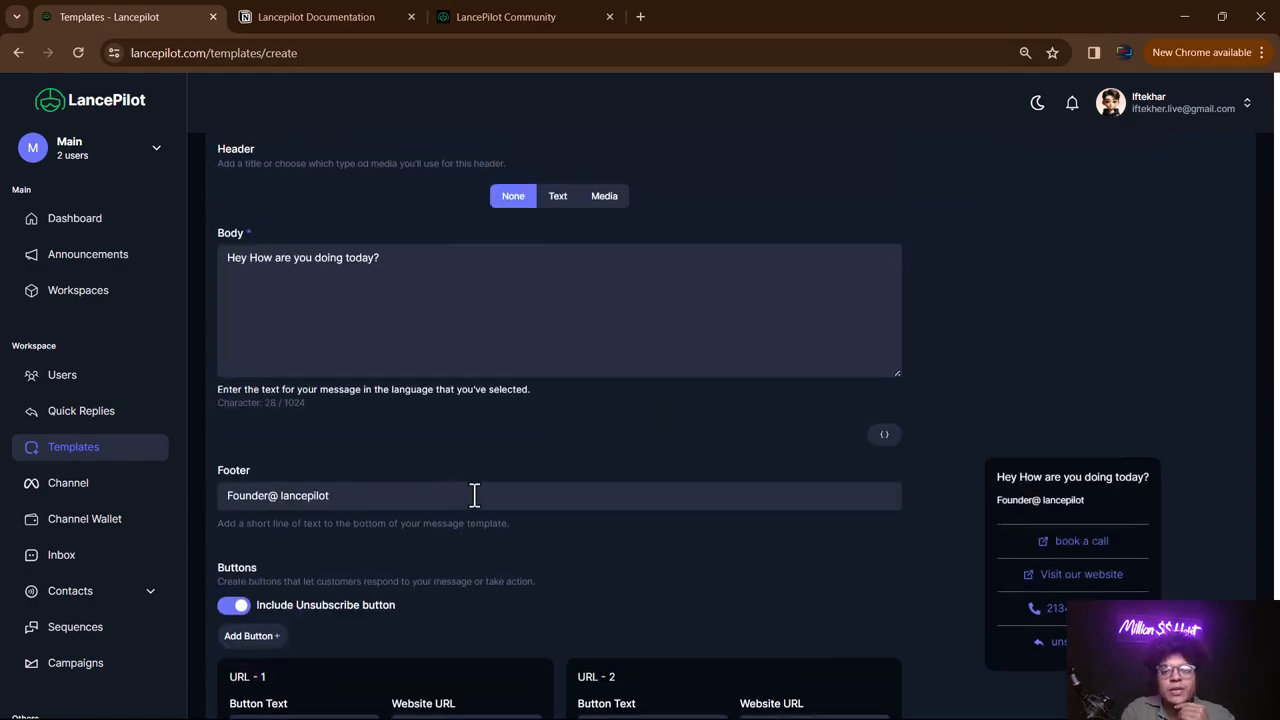
scroll(497, 473, up, 1)
- Scroll through the Create Template form to review its sections
click(349, 360)
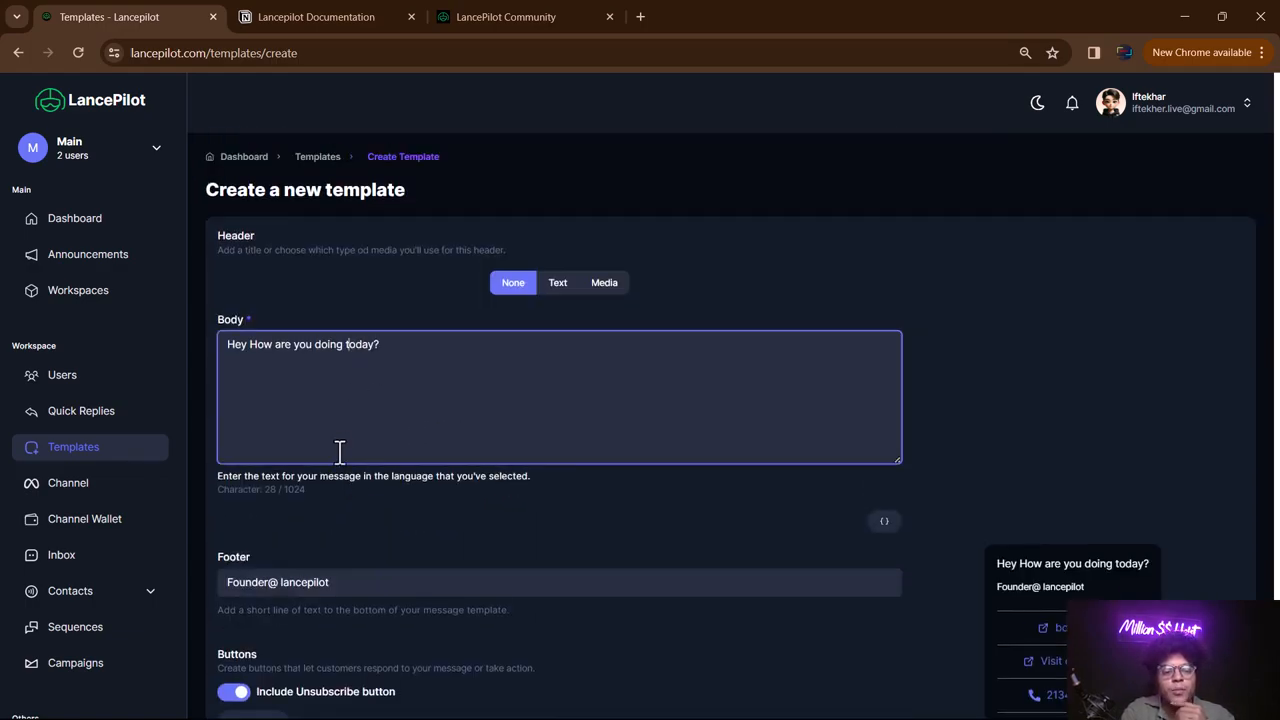
scroll(392, 404, down, 2)
click(392, 404)
scroll(430, 365, up, 2)
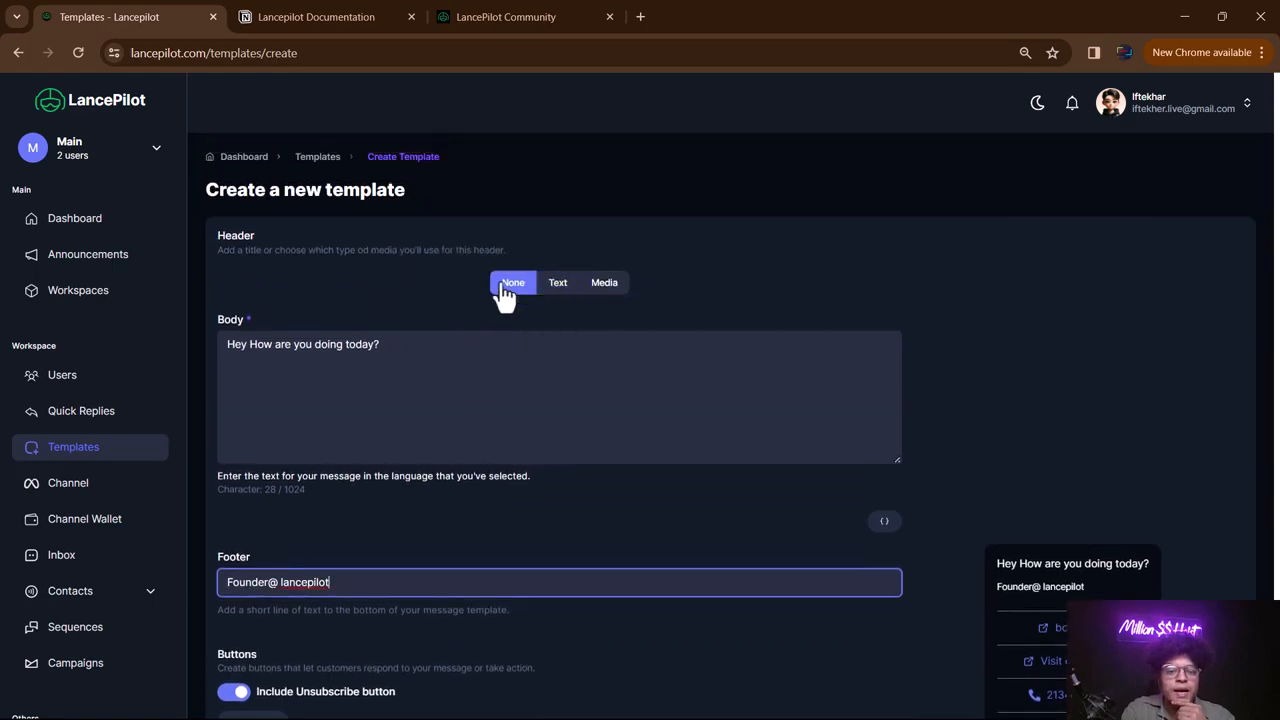
scroll(489, 366, down, 1)
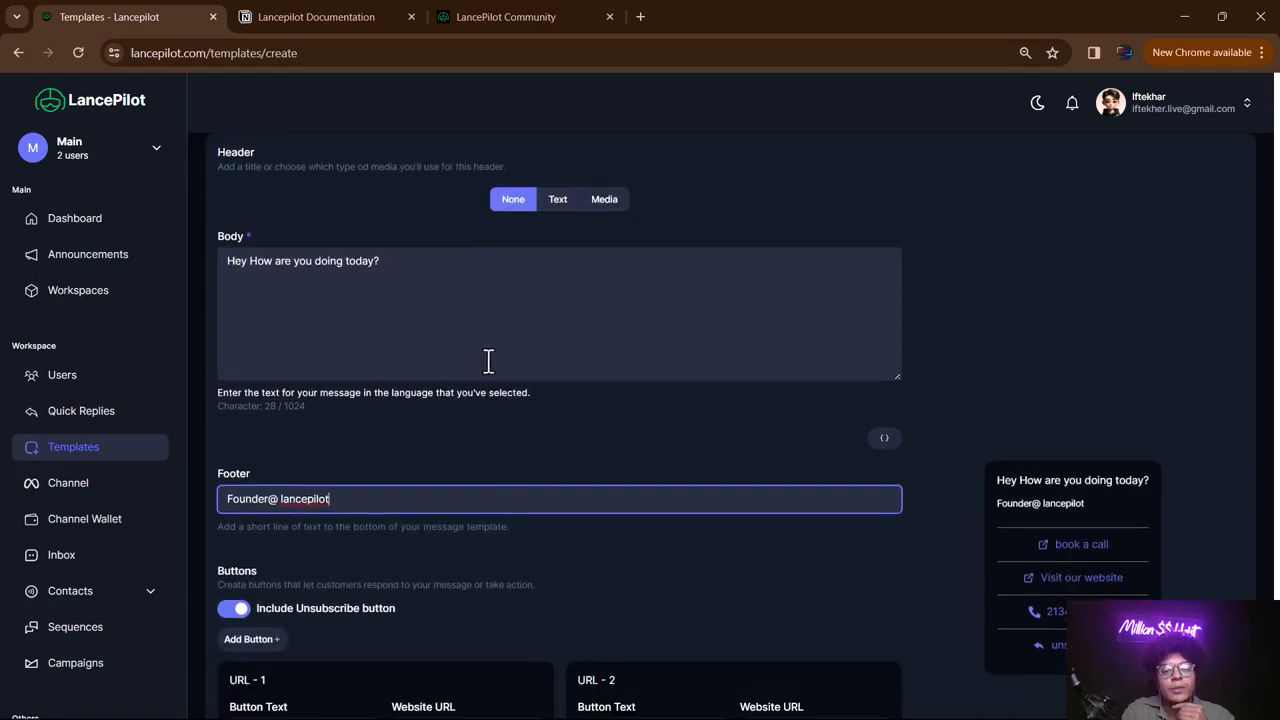
scroll(491, 375, down, 2)
scroll(500, 350, up, 3)
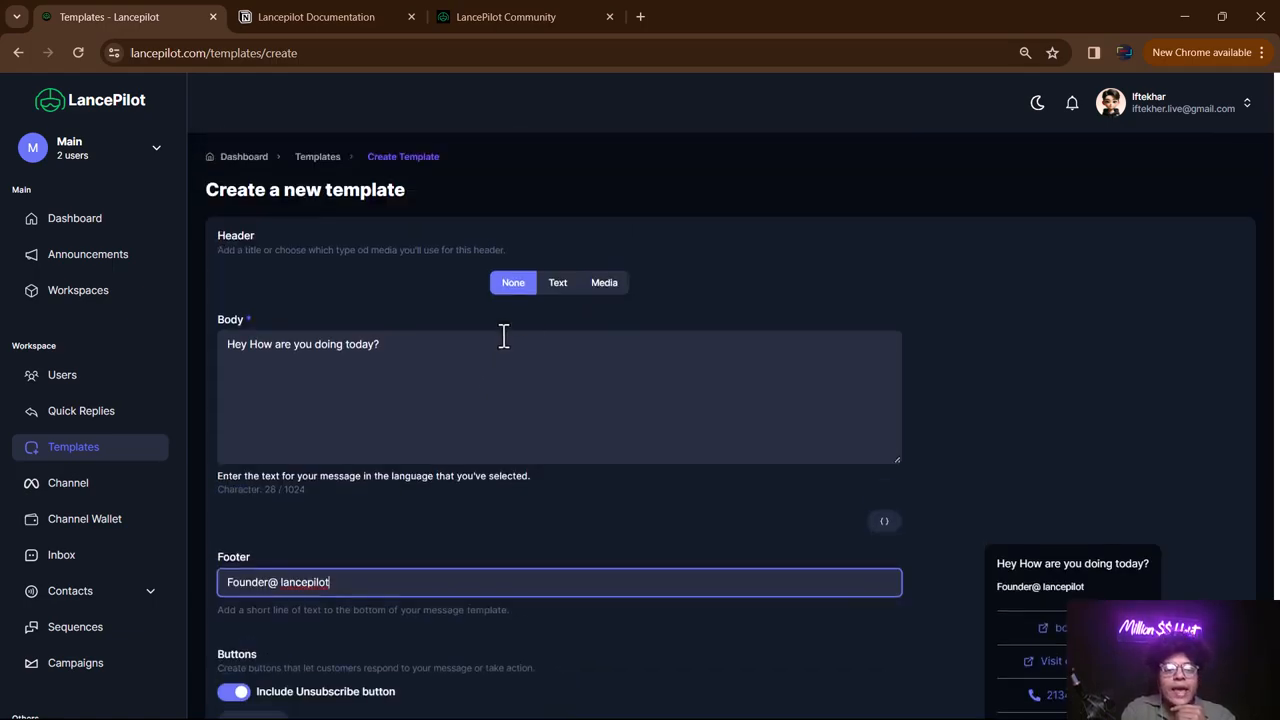
- Set a Text header reading 'Lets connect?' and check it in the preview
click(550, 286)
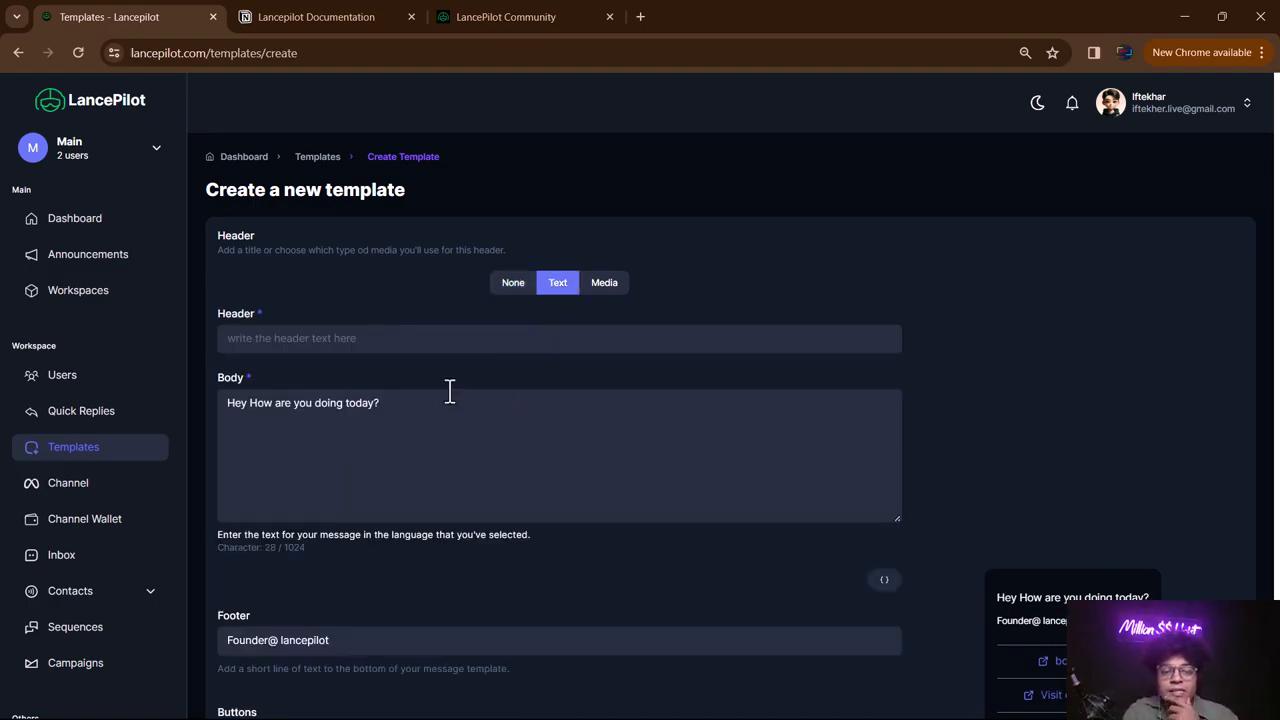
scroll(354, 332, down, 1)
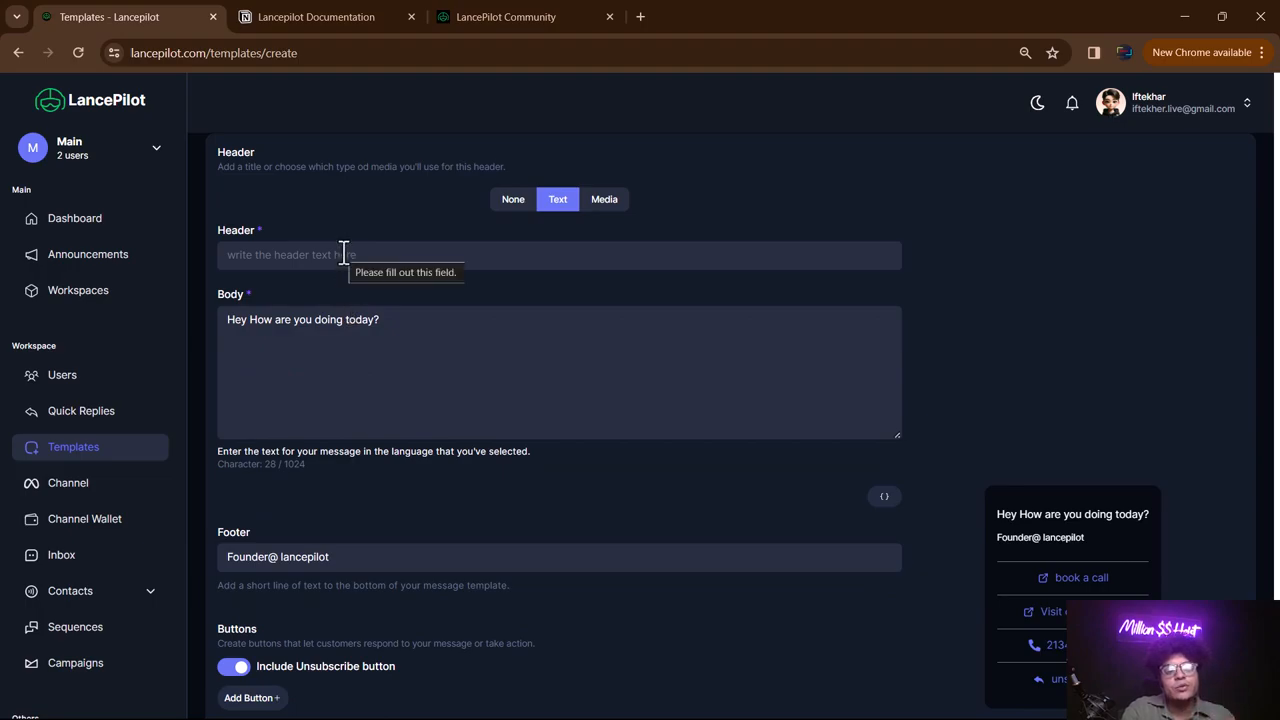
click(343, 254)
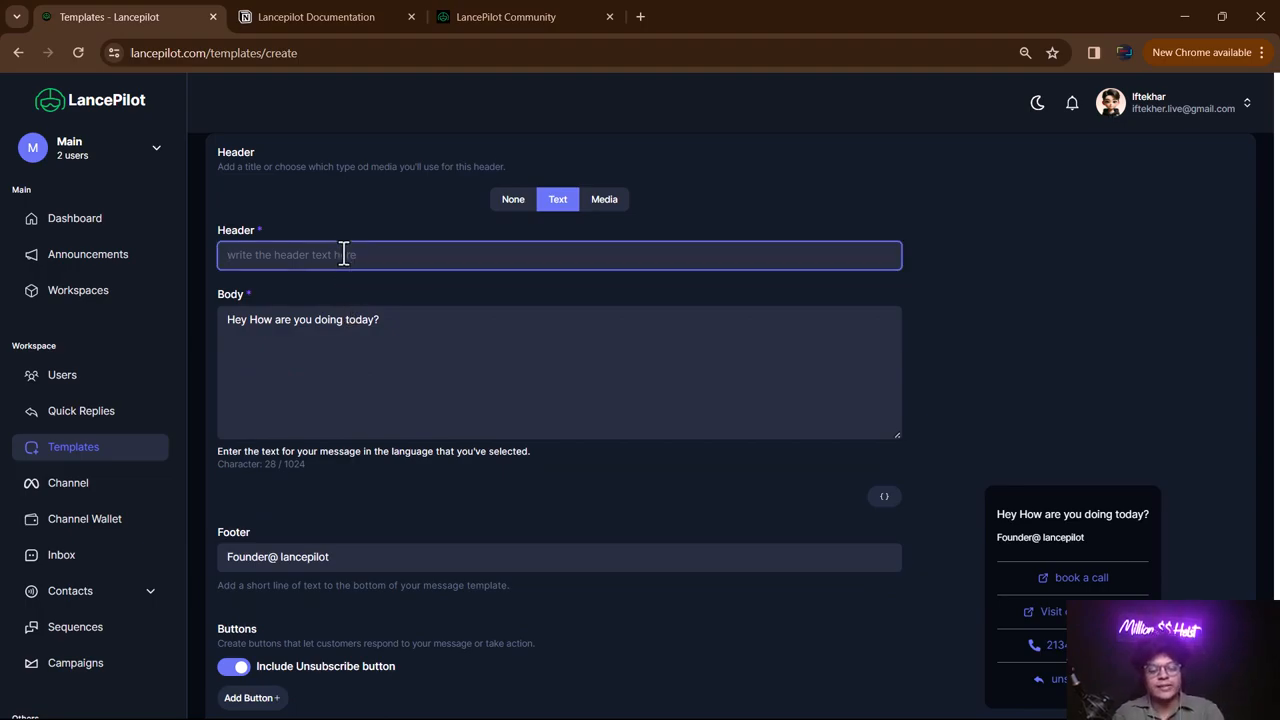
text(Lets connect?)
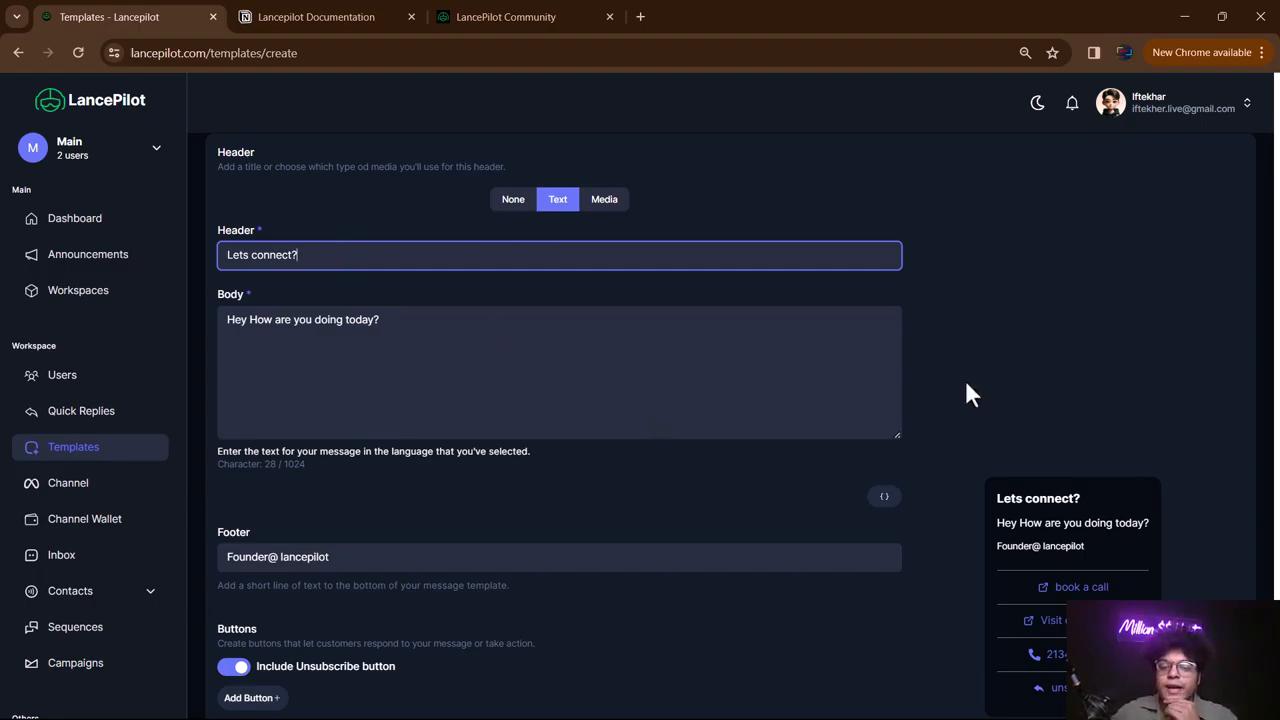
scroll(1063, 409, down, 1)
scroll(451, 243, up, 1)
scroll(995, 402, down, 1)
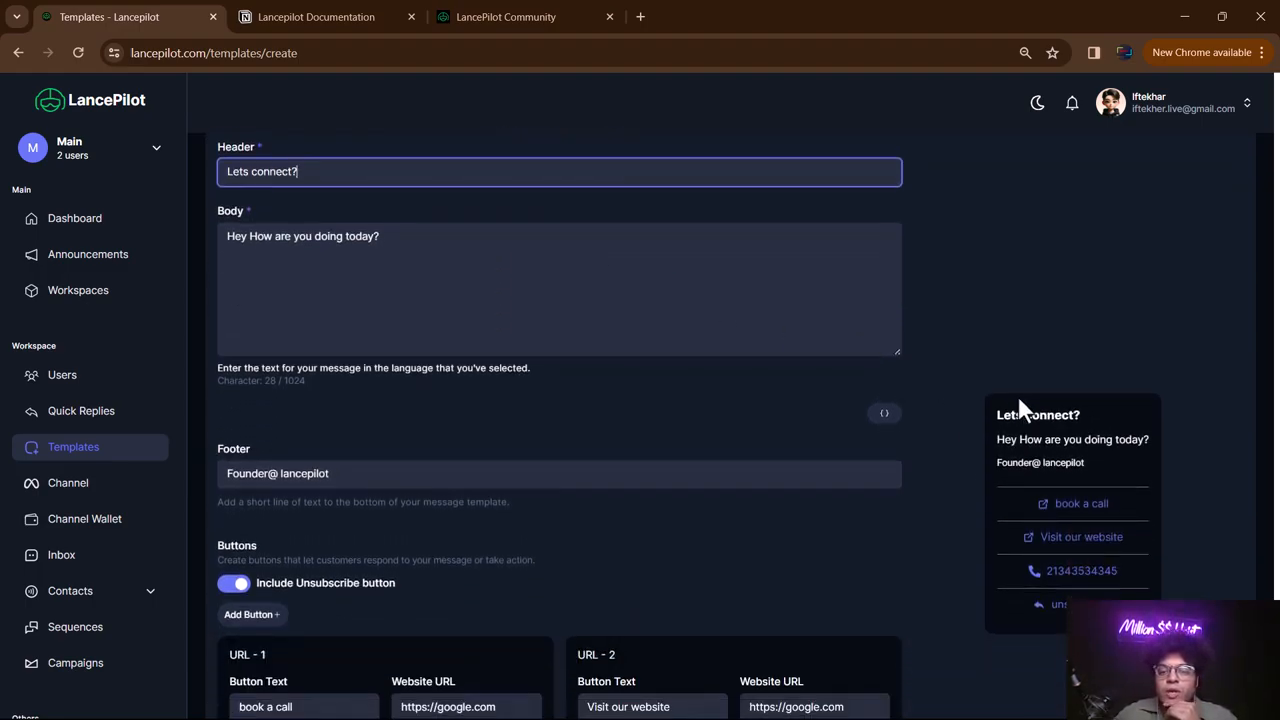
drag(988, 430, 1008, 424)
click(1022, 441)
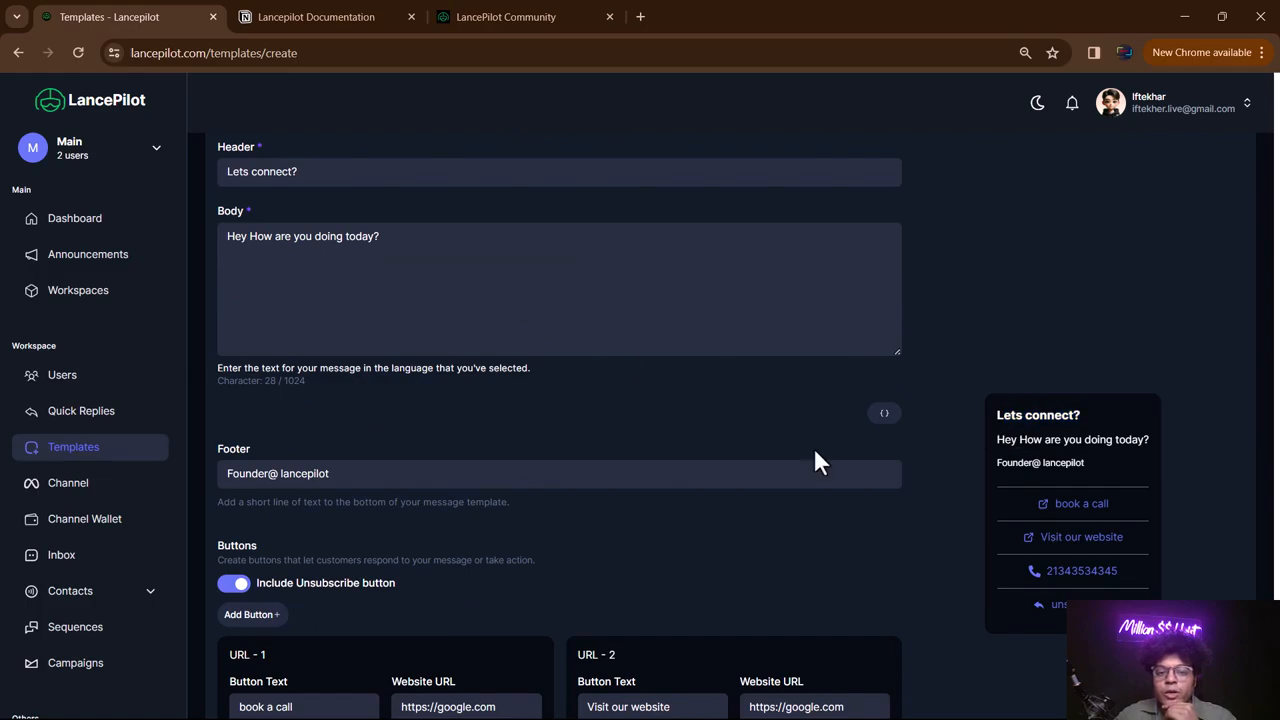
scroll(660, 466, down, 2)
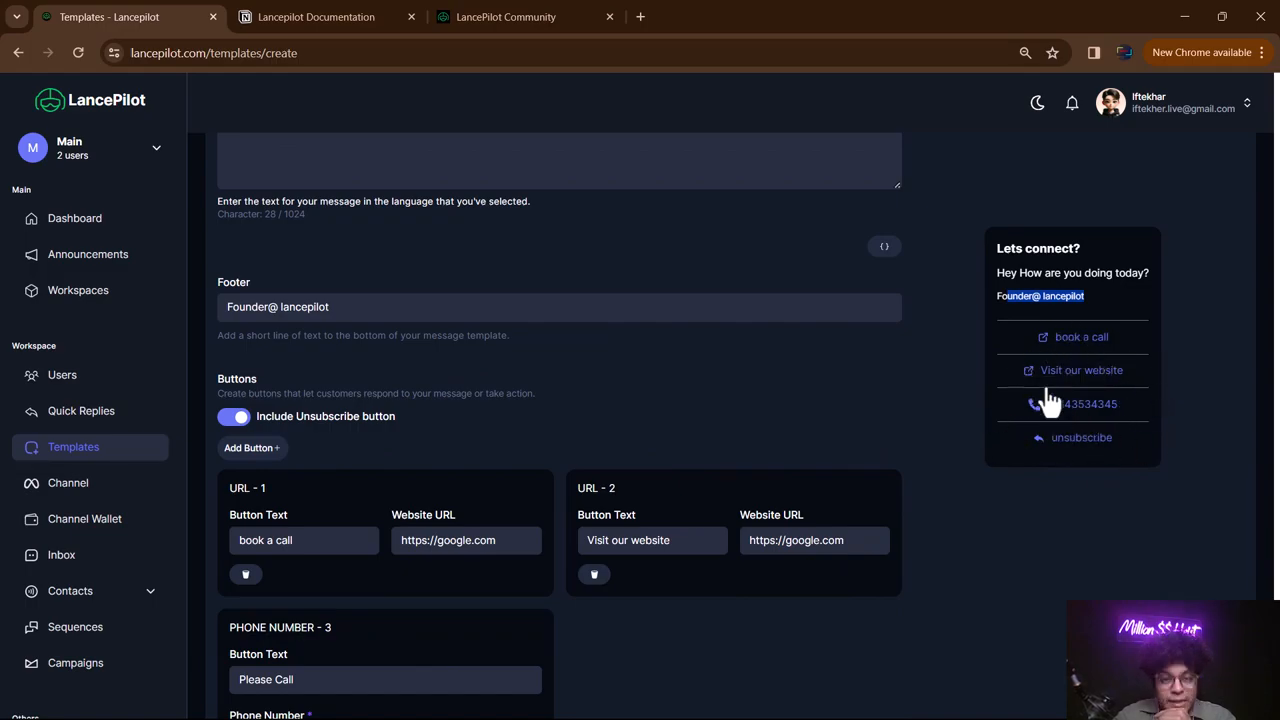
scroll(962, 378, up, 3)
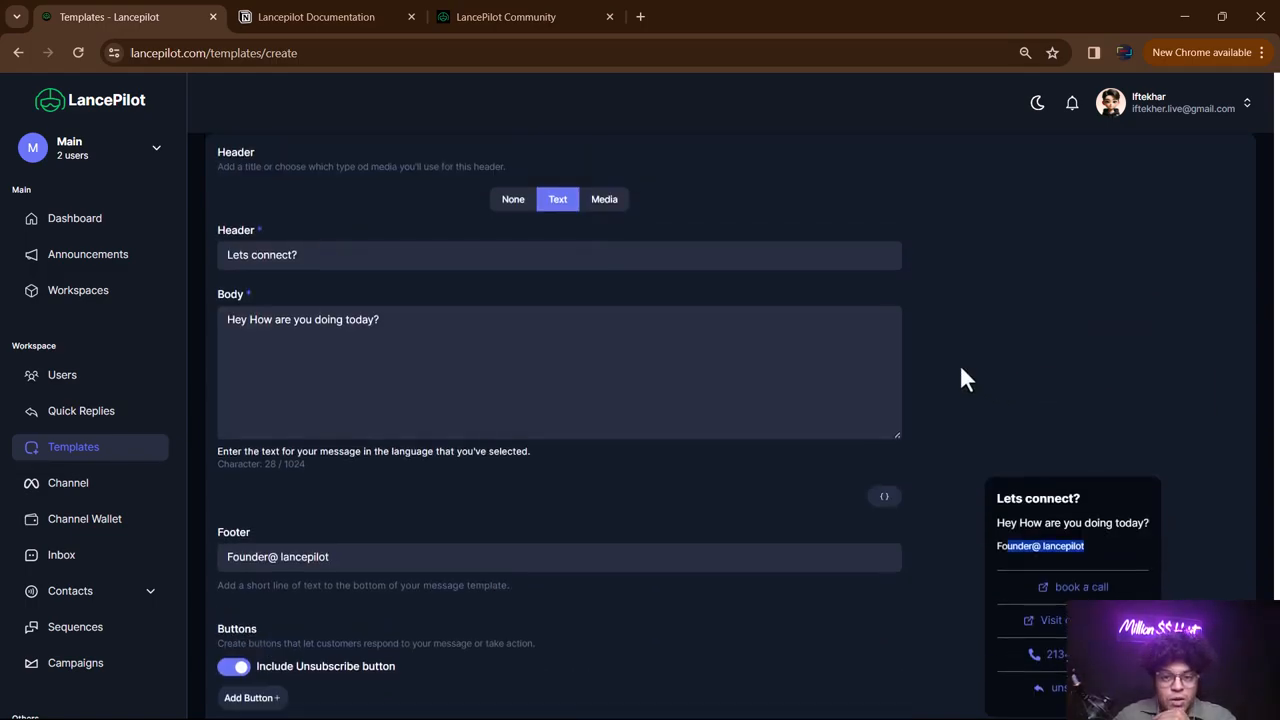
- Switch the template header type to Media with Image selected
click(606, 206)
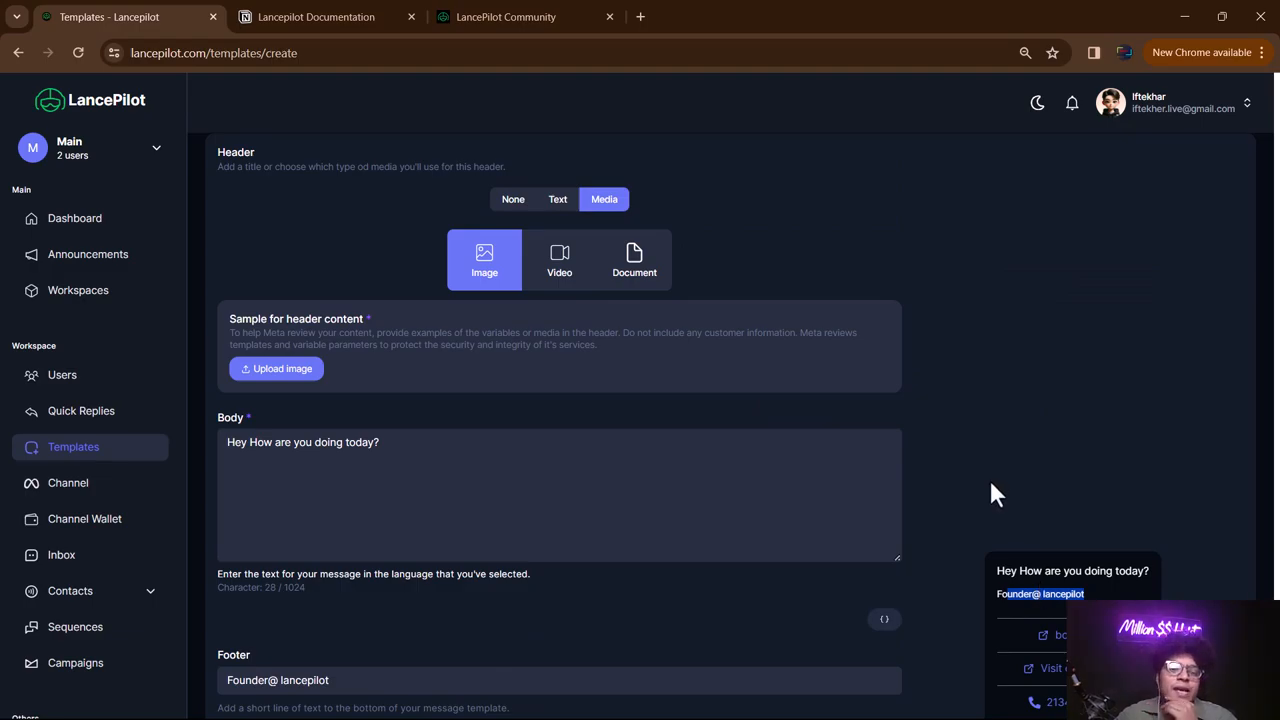
scroll(989, 478, down, 1)
scroll(918, 412, up, 1)
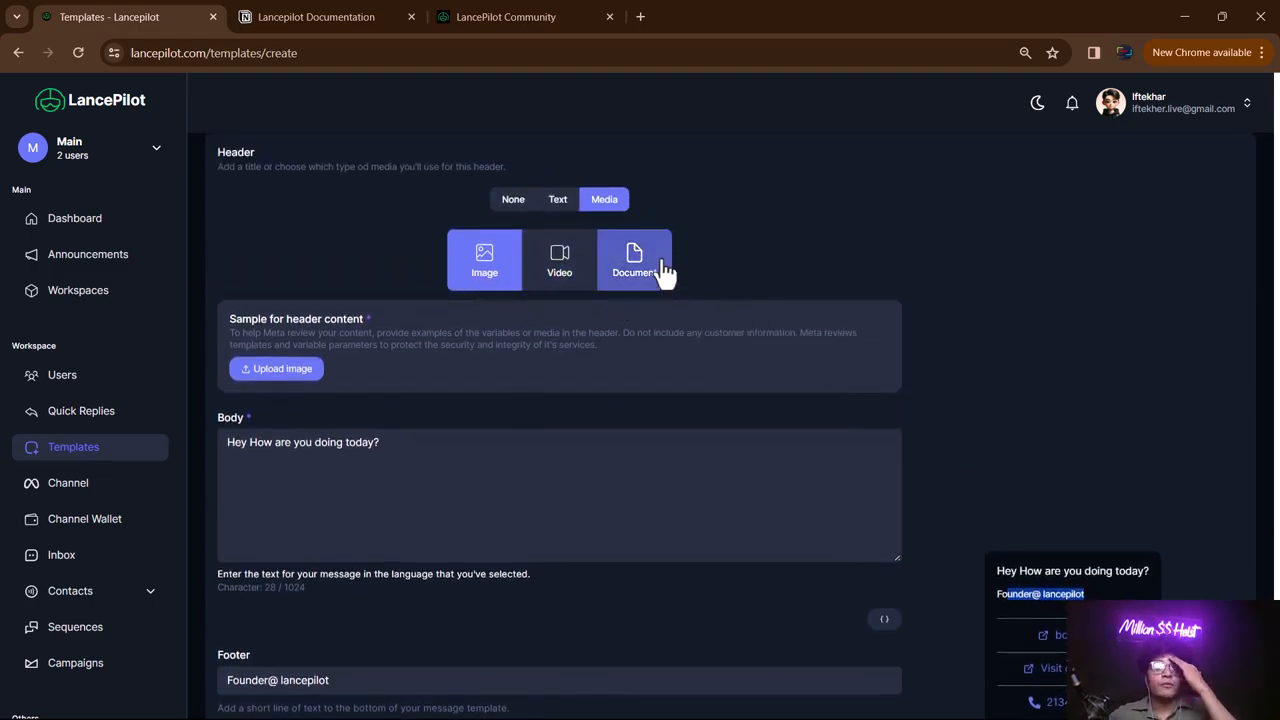
scroll(980, 314, down, 2)
scroll(980, 308, up, 1)
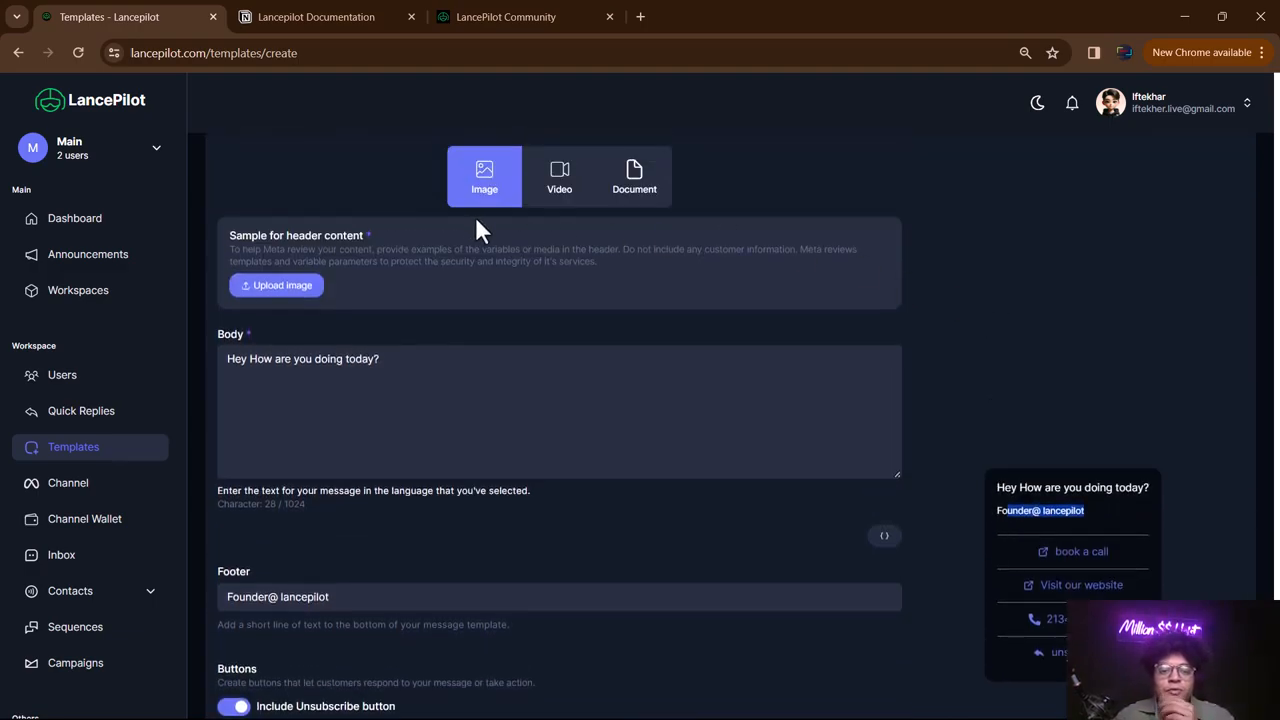
- Upload the 'dis' Special Discount picture as the header's sample image
click(284, 286)
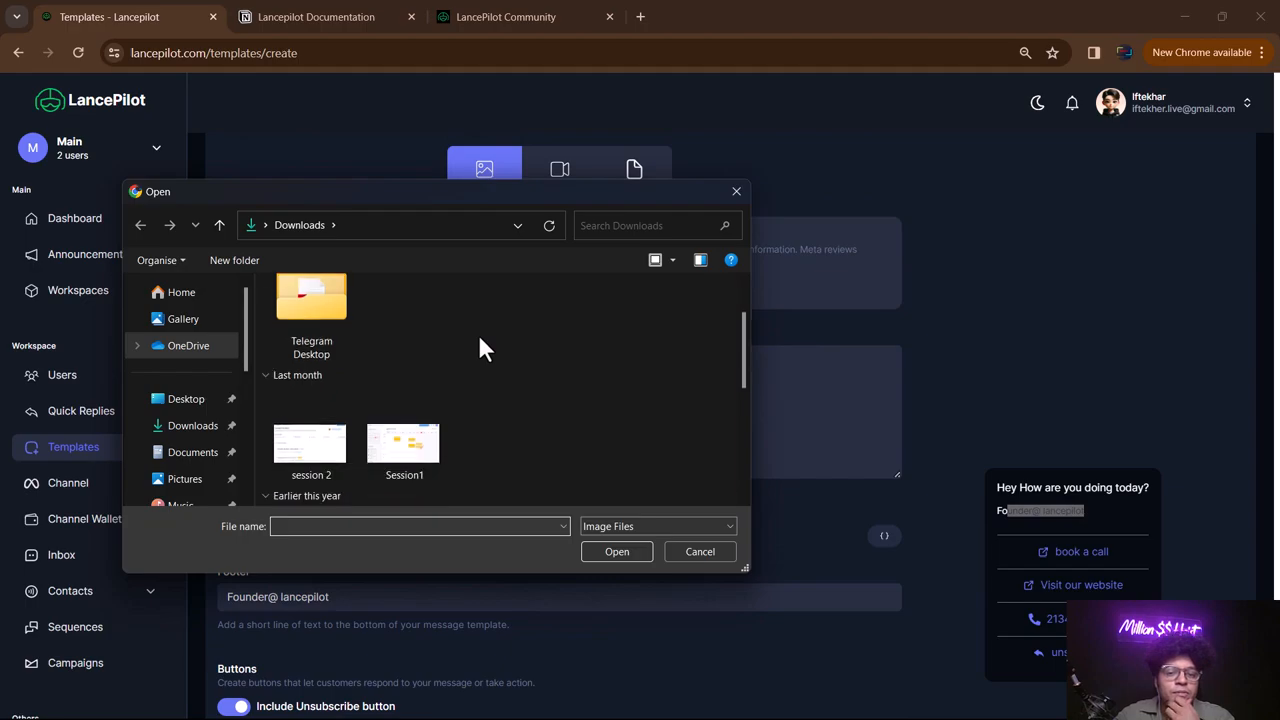
scroll(480, 340, down, 3)
scroll(485, 332, up, 2)
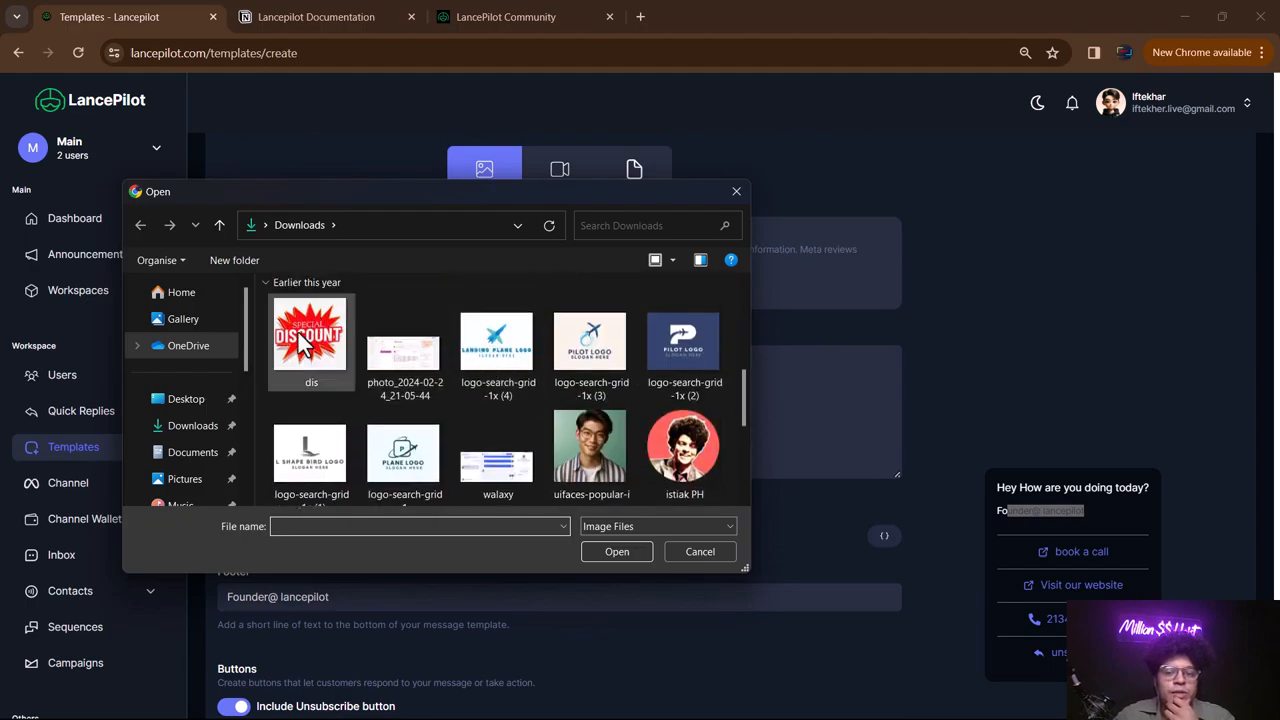
scroll(345, 336, up, 1)
scroll(345, 334, down, 1)
double_click(308, 424)
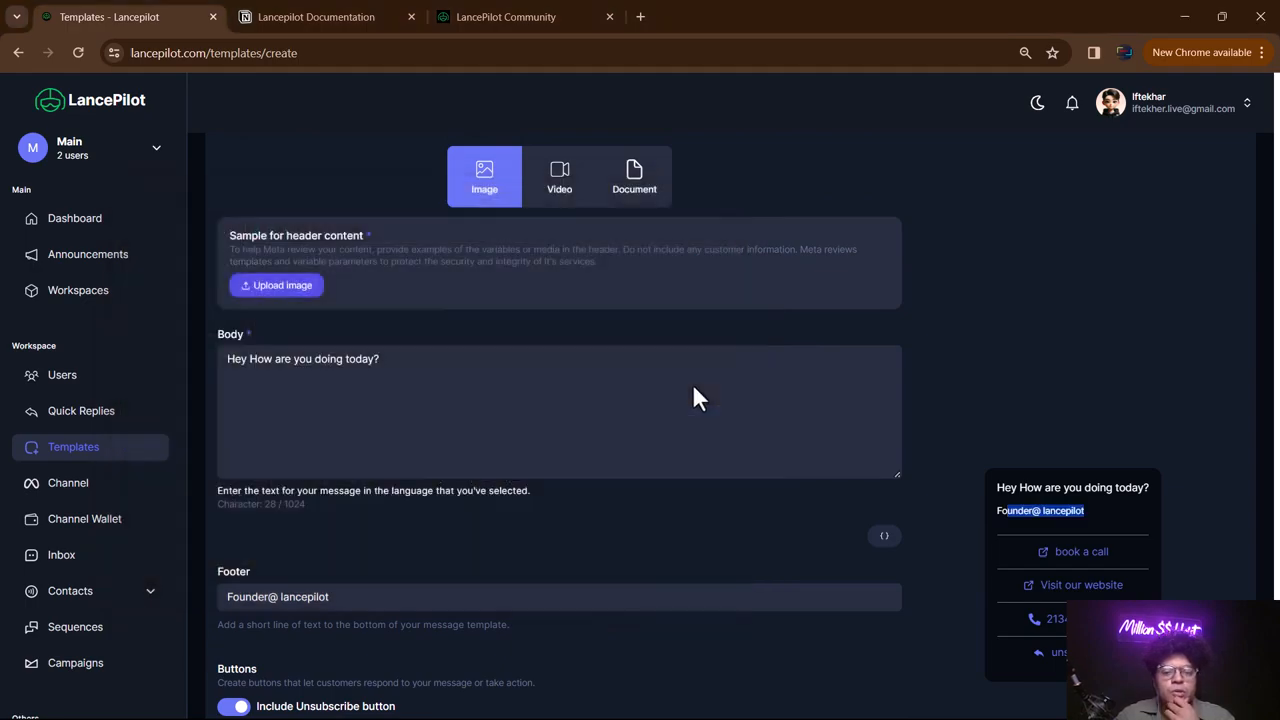
scroll(1065, 420, down, 2)
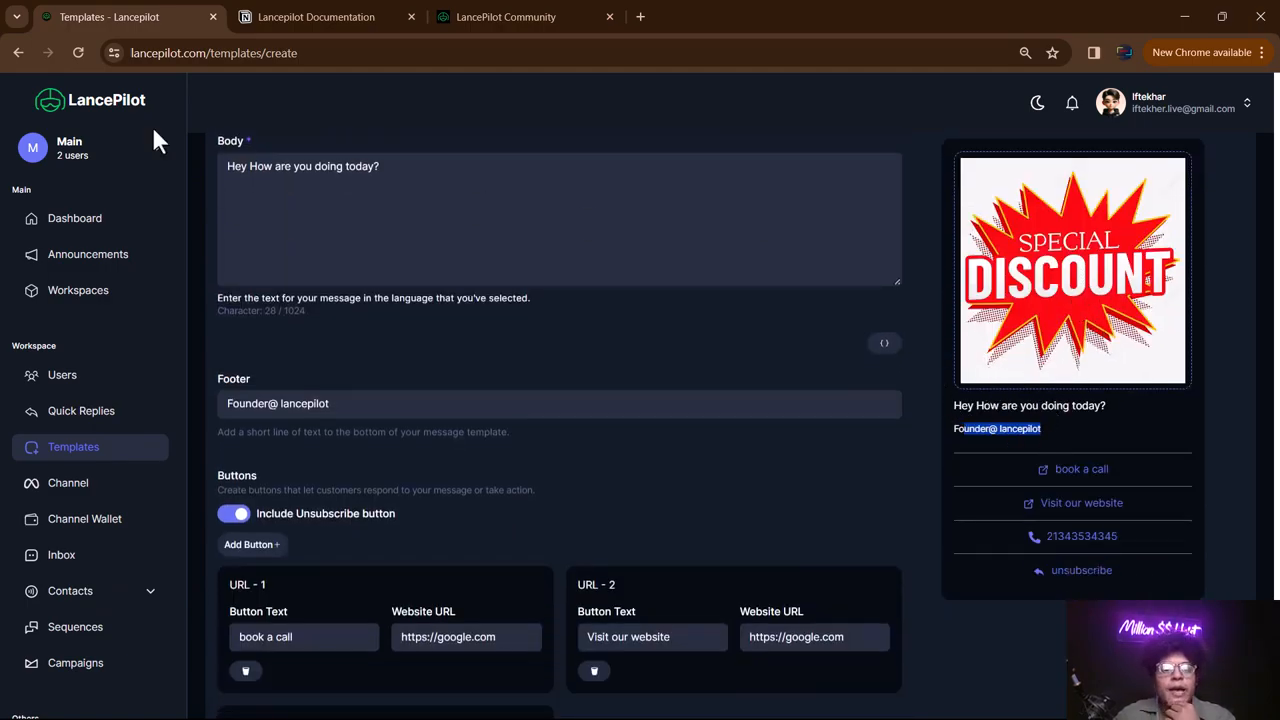
scroll(486, 297, up, 3)
scroll(846, 298, down, 2)
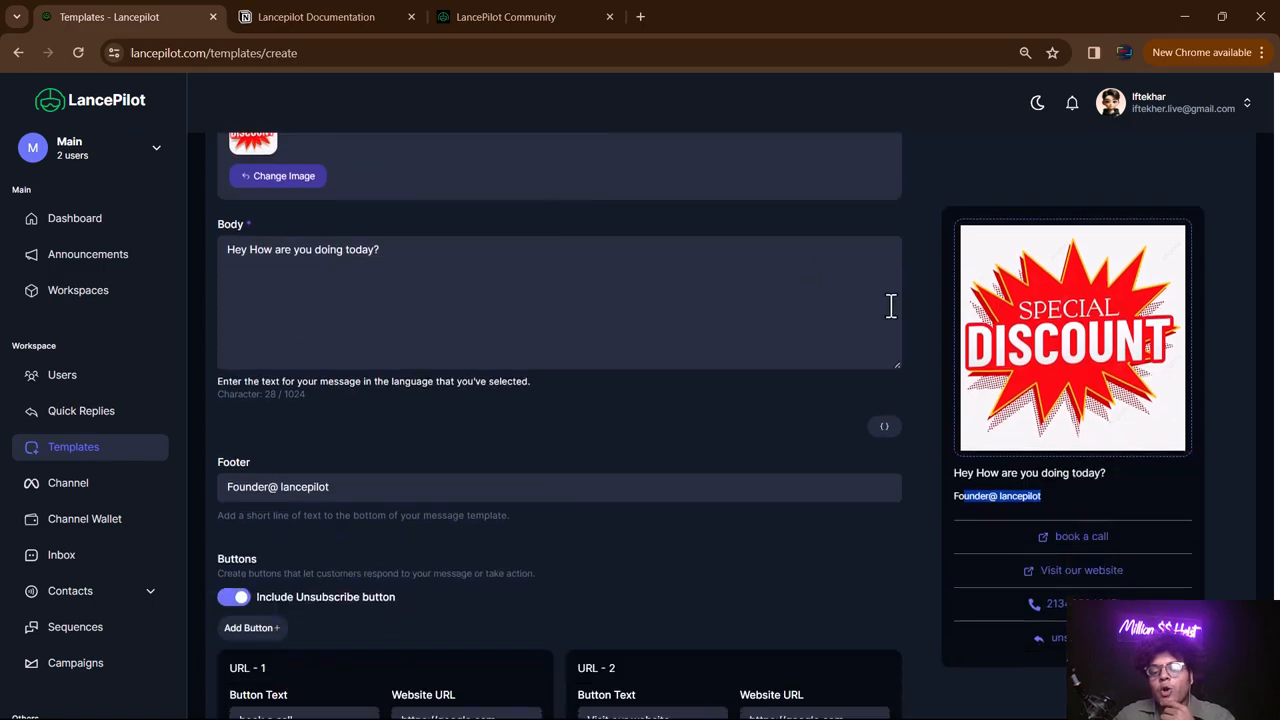
scroll(985, 287, down, 1)
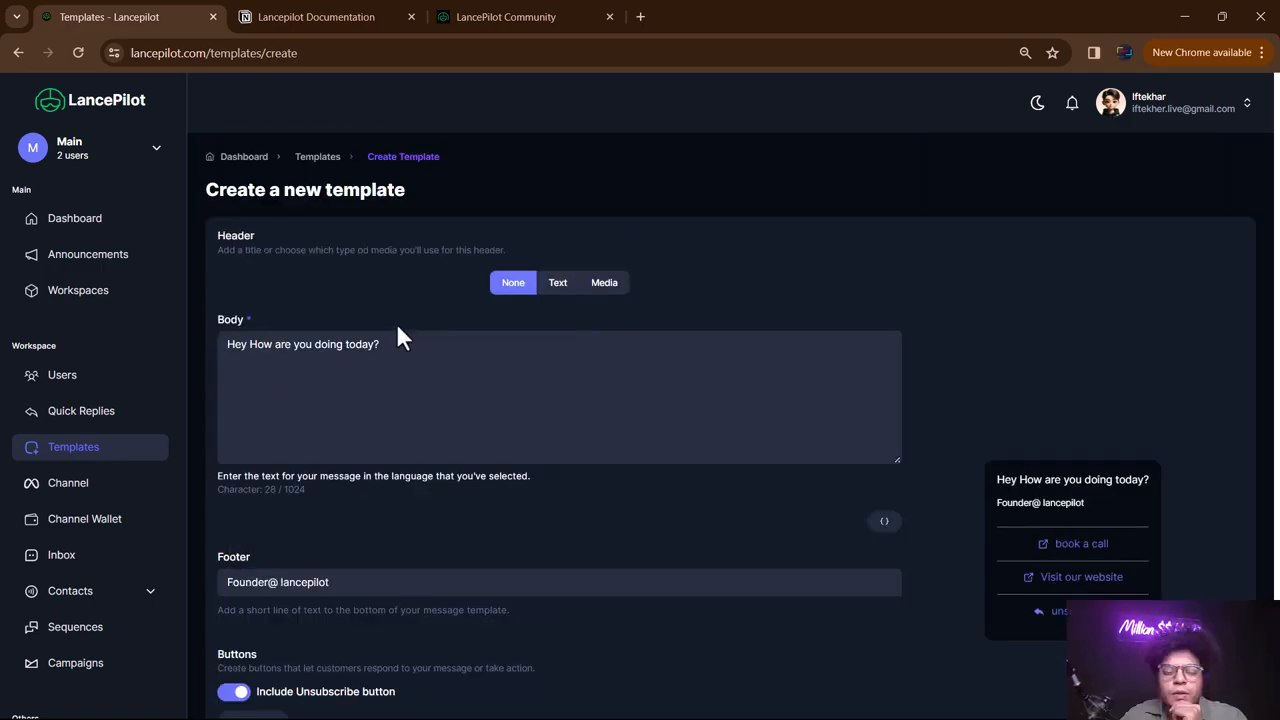
- Submit secondtemplate for approval from the bottom of the form
scroll(460, 360, down, 3)
scroll(530, 403, up, 3)
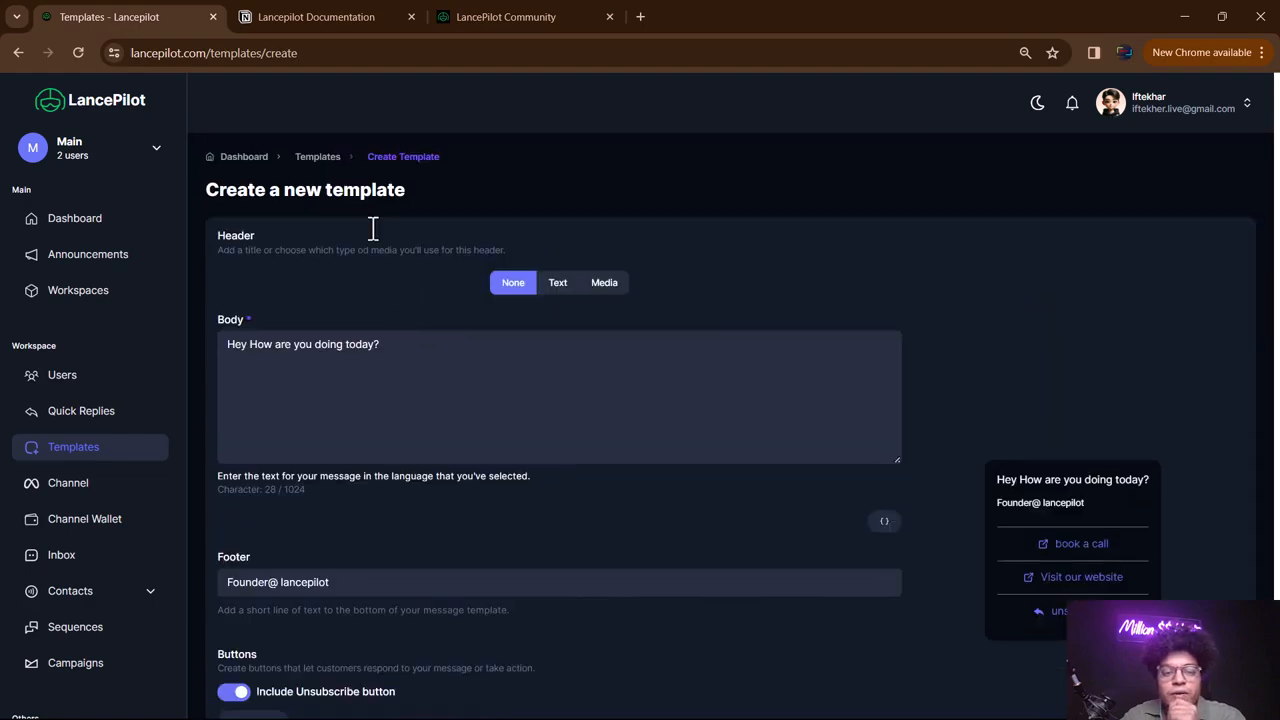
scroll(597, 503, down, 3)
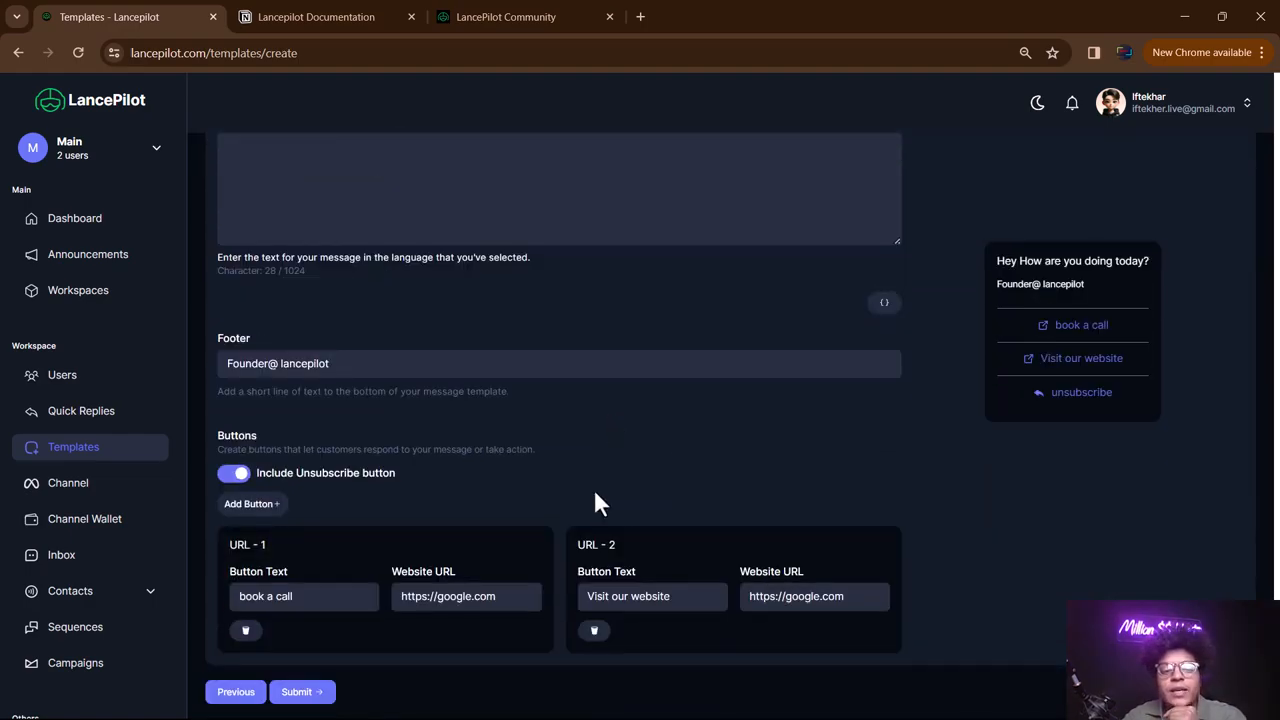
click(296, 692)
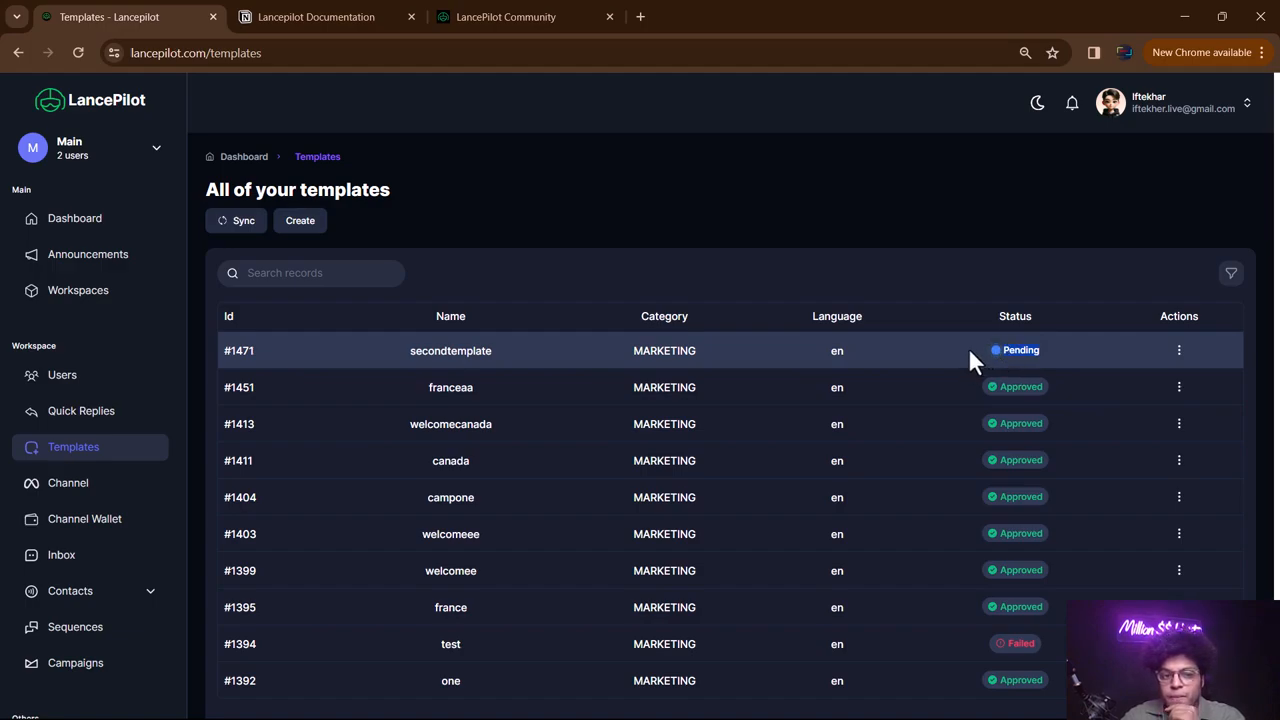
- Sync template statuses until secondtemplate shows Approved, then open the Channel page
click(238, 224)
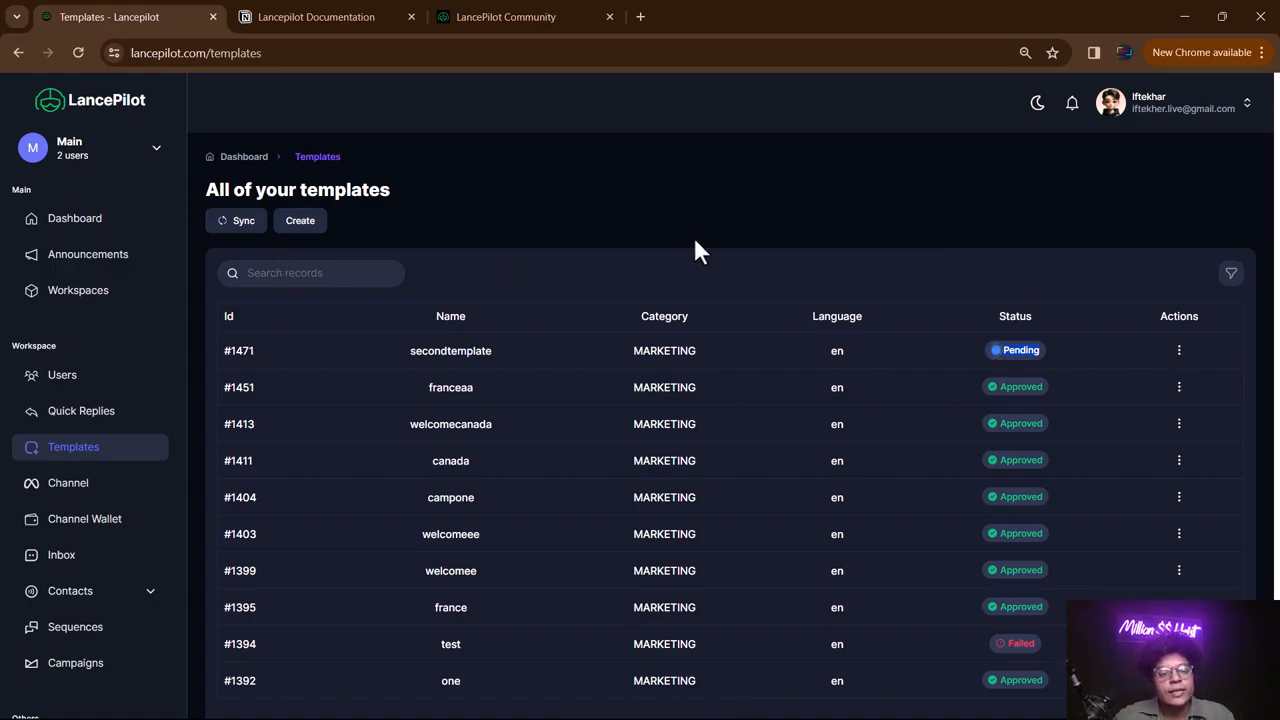
scroll(700, 220, down, 1)
scroll(695, 213, up, 1)
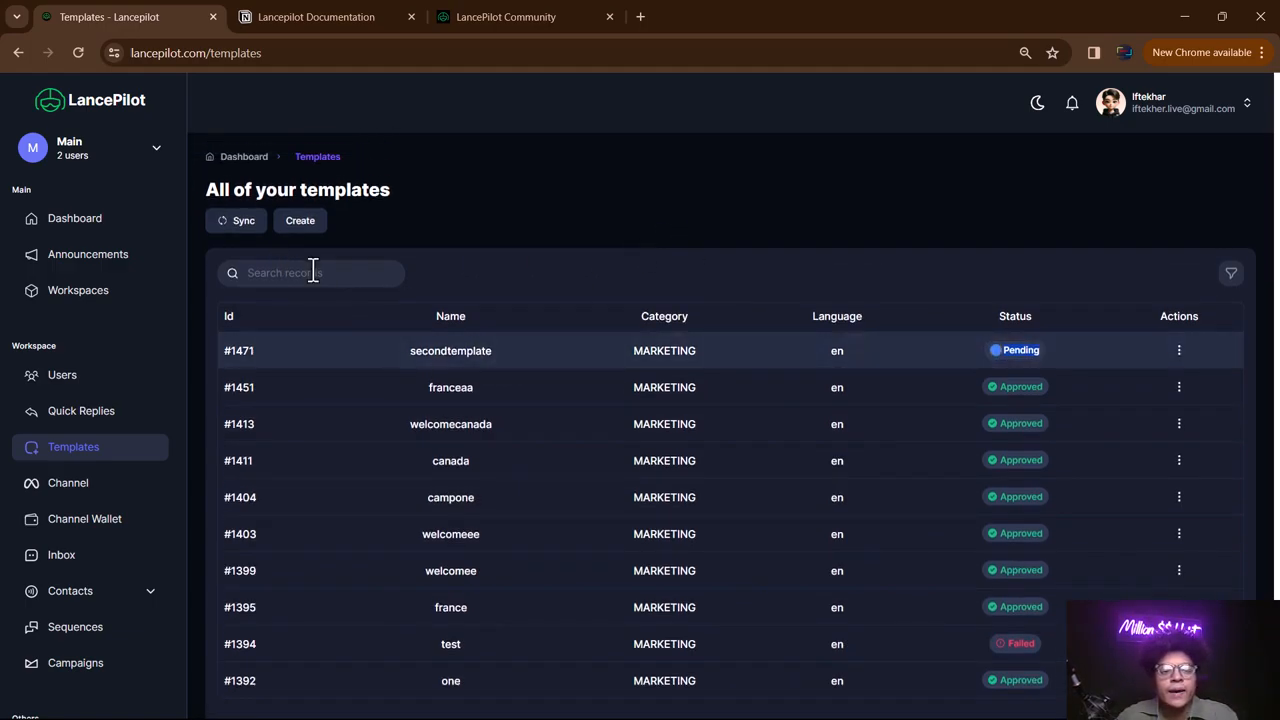
click(245, 222)
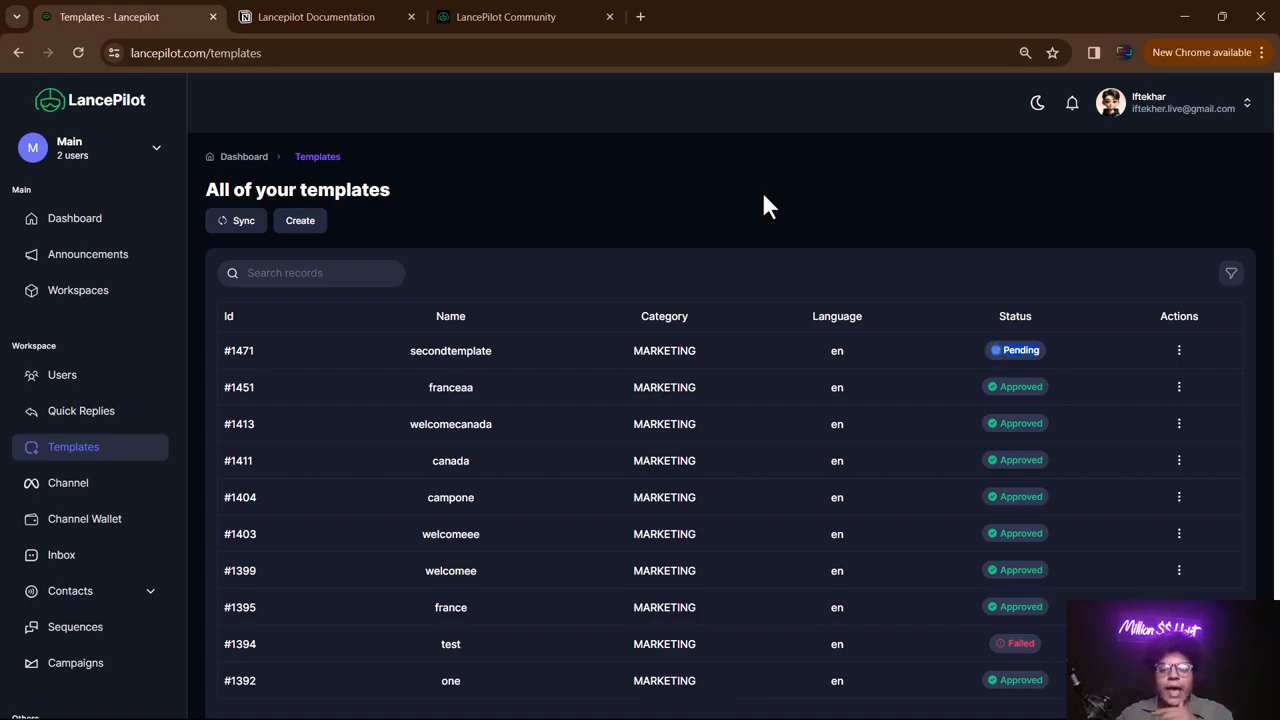
click(240, 222)
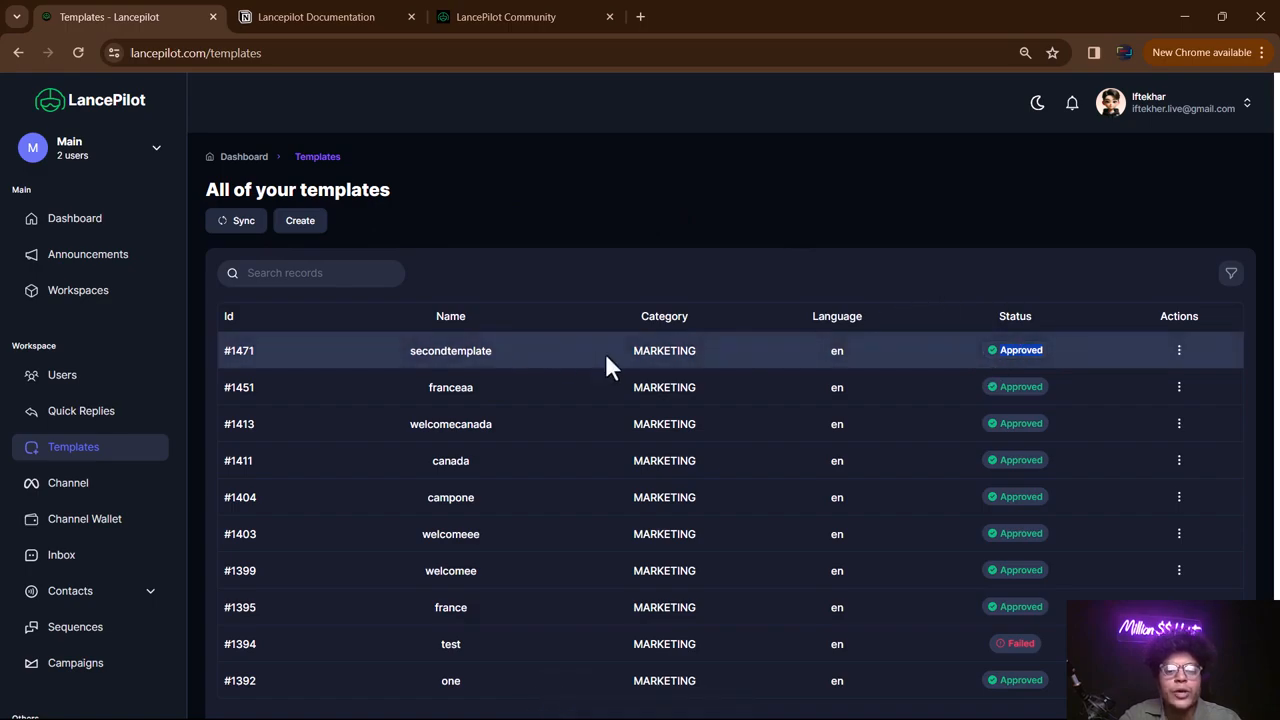
drag(495, 351, 405, 355)
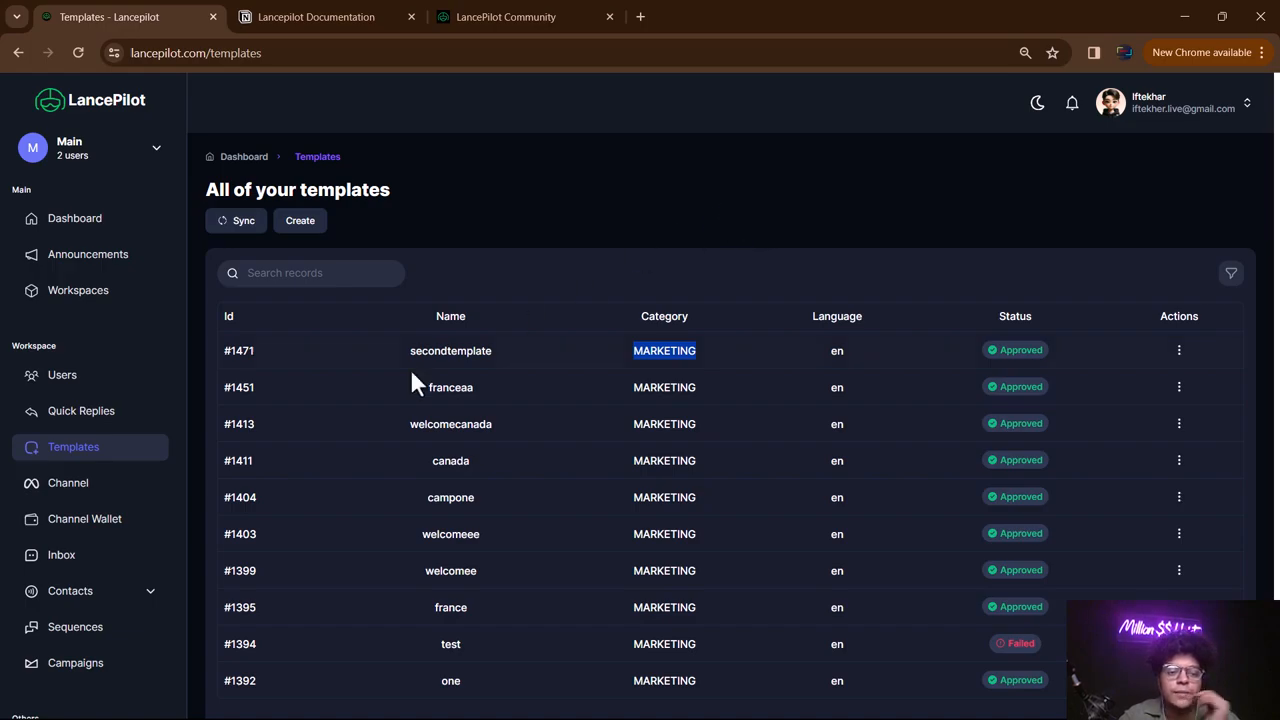
click(88, 486)
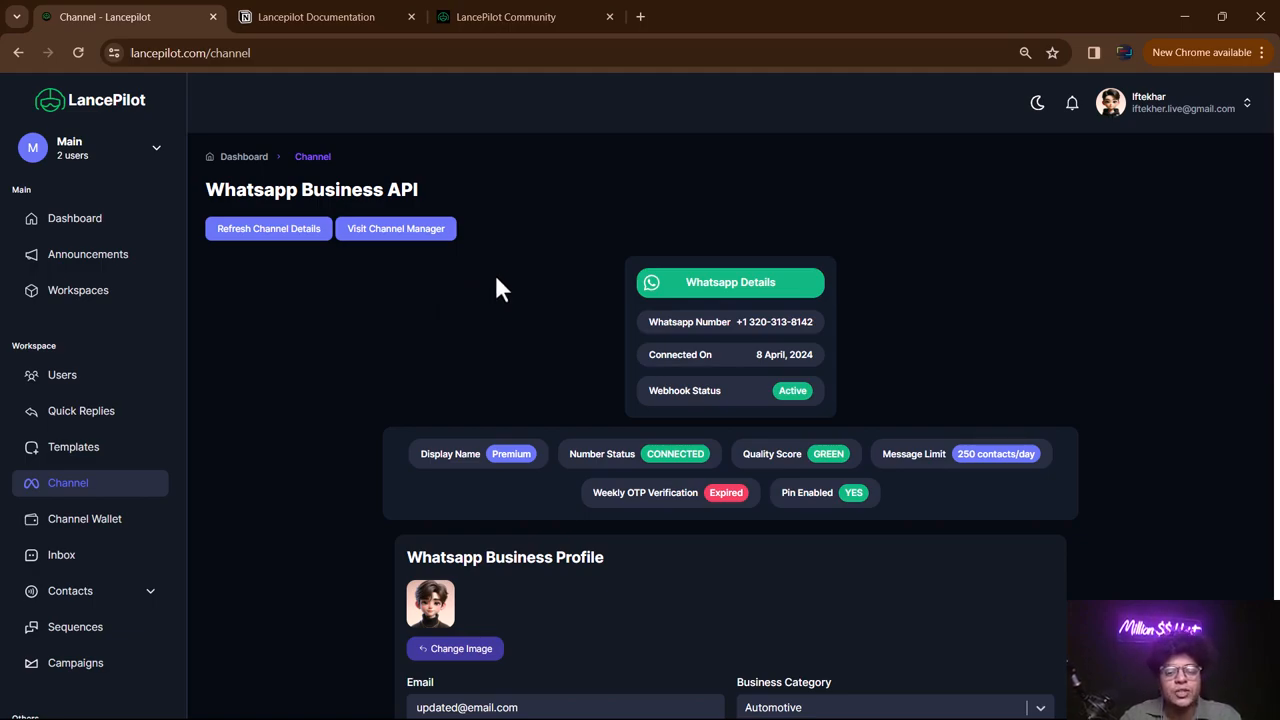
drag(814, 321, 677, 321)
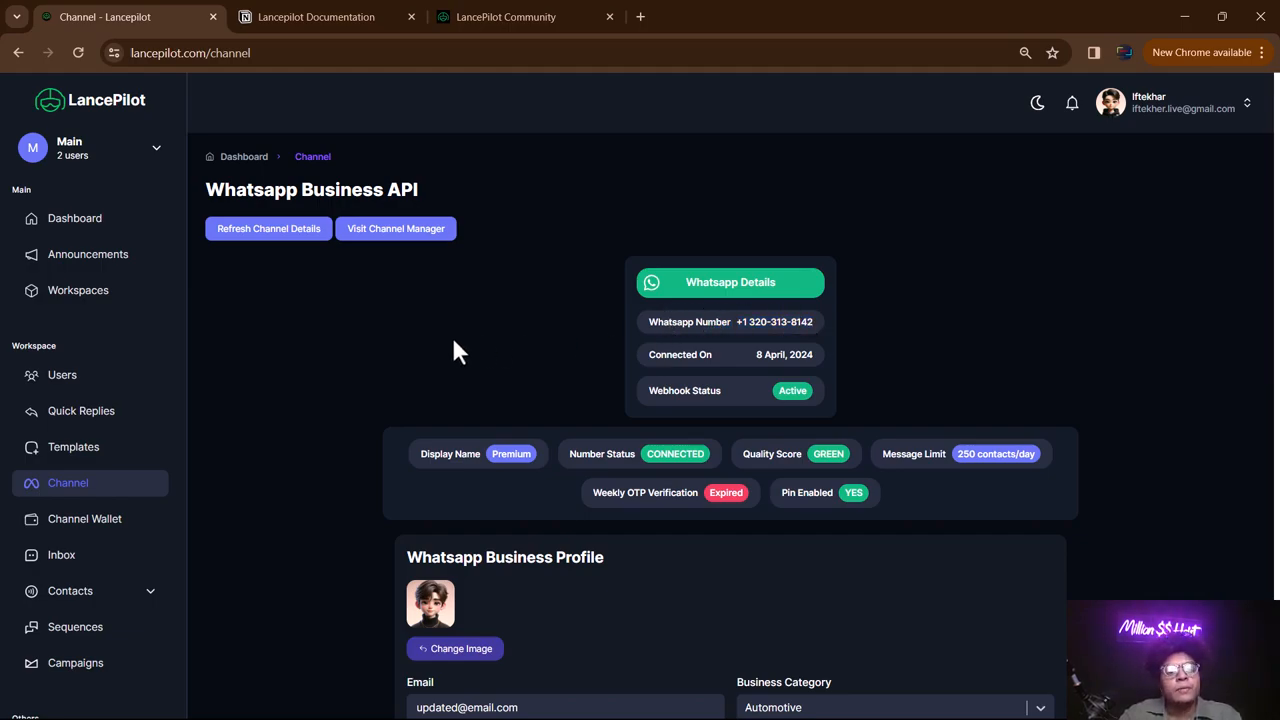
scroll(708, 268, down, 4)
scroll(708, 268, up, 4)
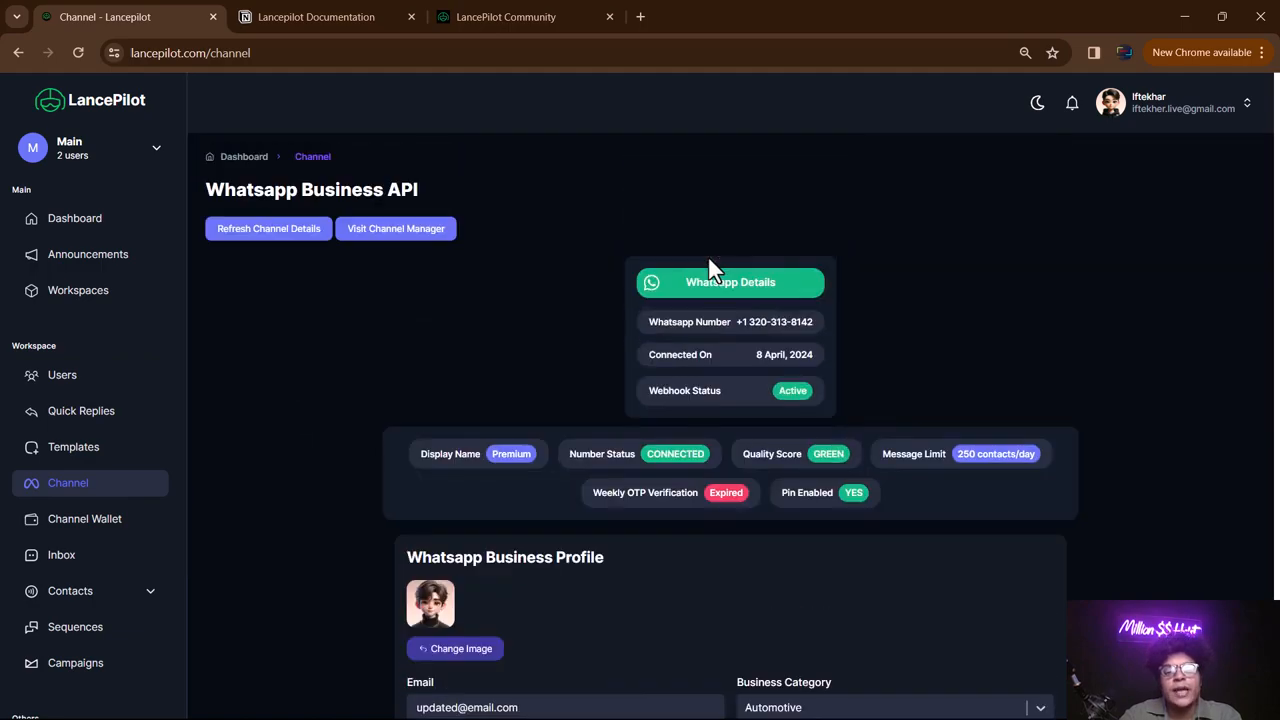
drag(731, 321, 855, 330)
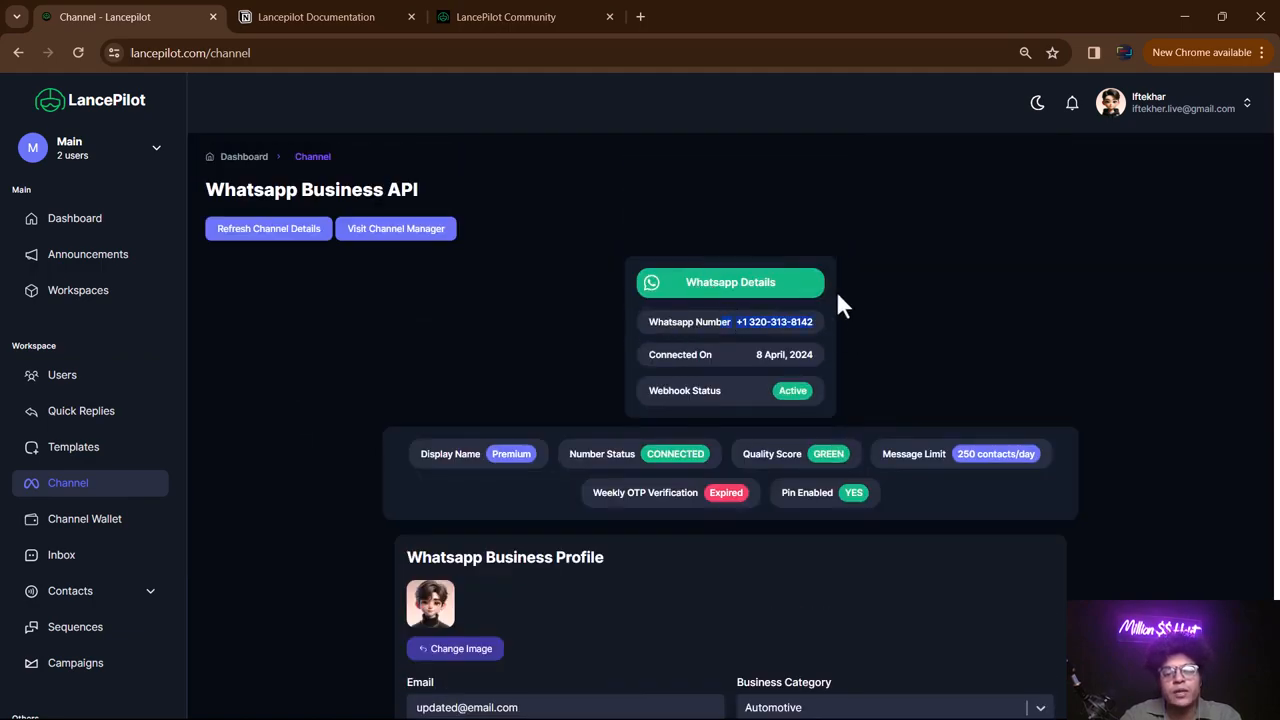
scroll(746, 329, down, 4)
scroll(745, 332, up, 2)
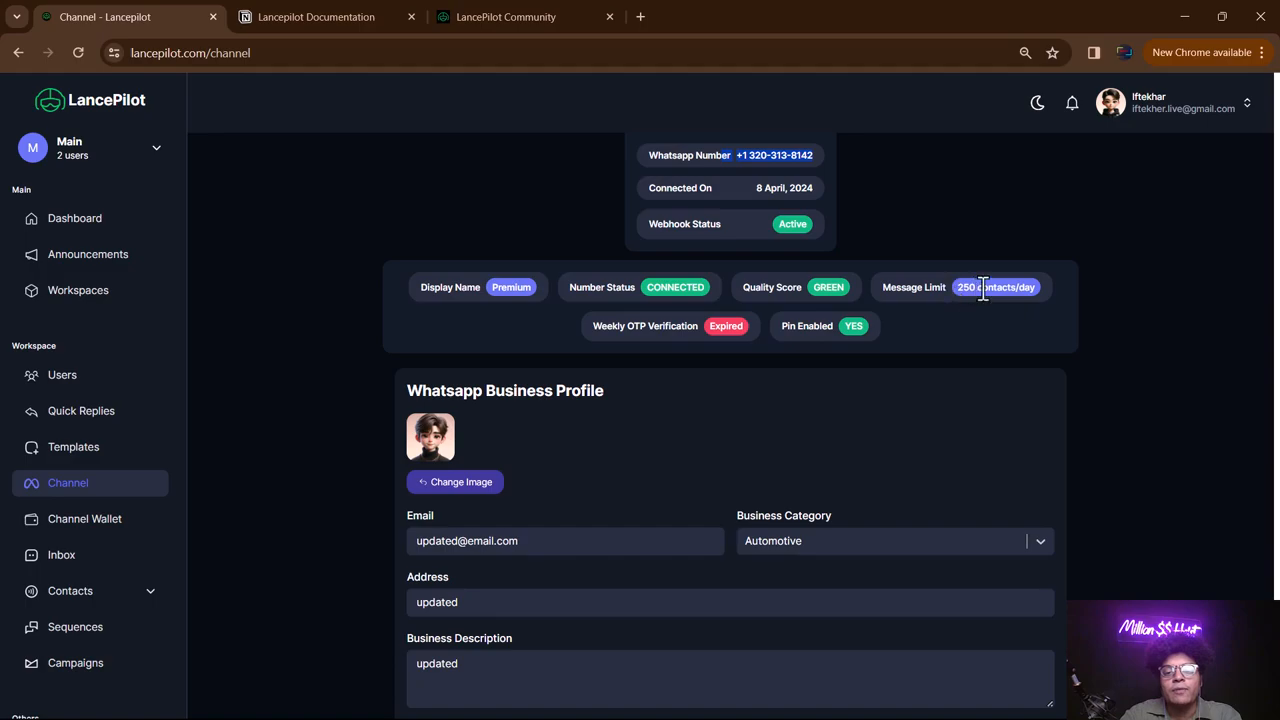
drag(987, 290, 1036, 294)
click(589, 286)
scroll(460, 240, up, 1)
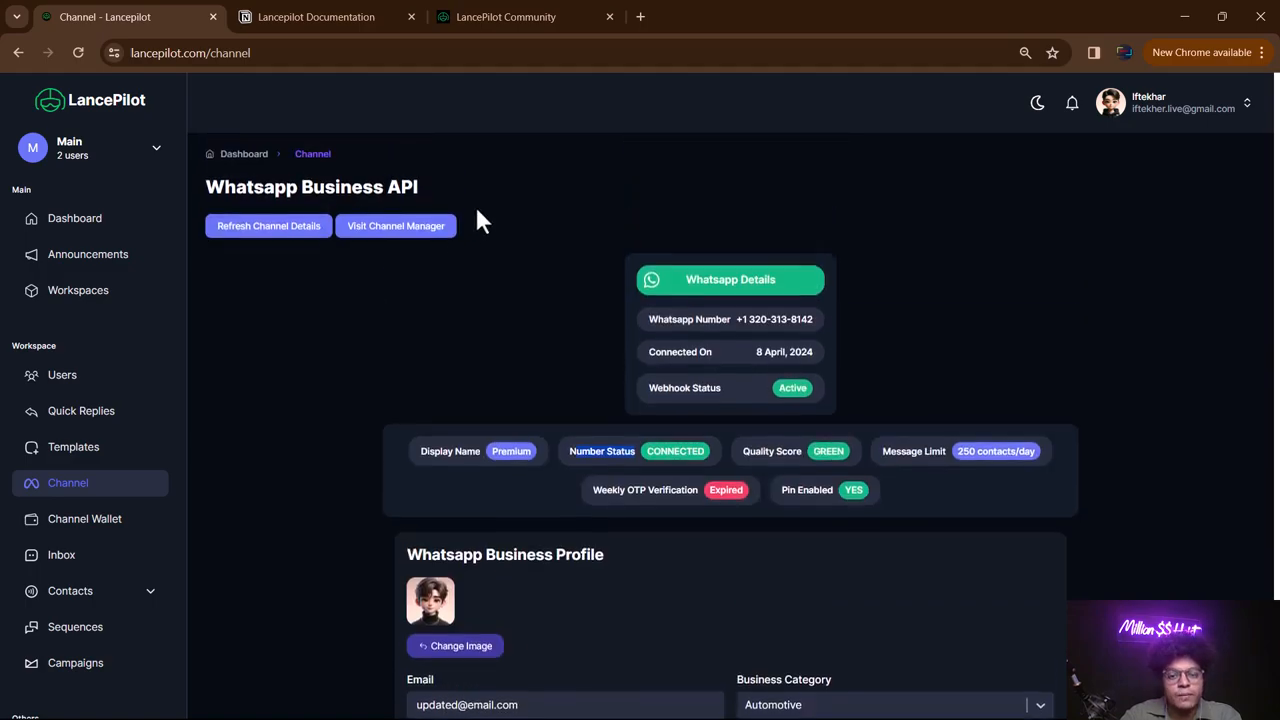
scroll(476, 206, down, 4)
scroll(476, 206, down, 1)
scroll(586, 329, up, 4)
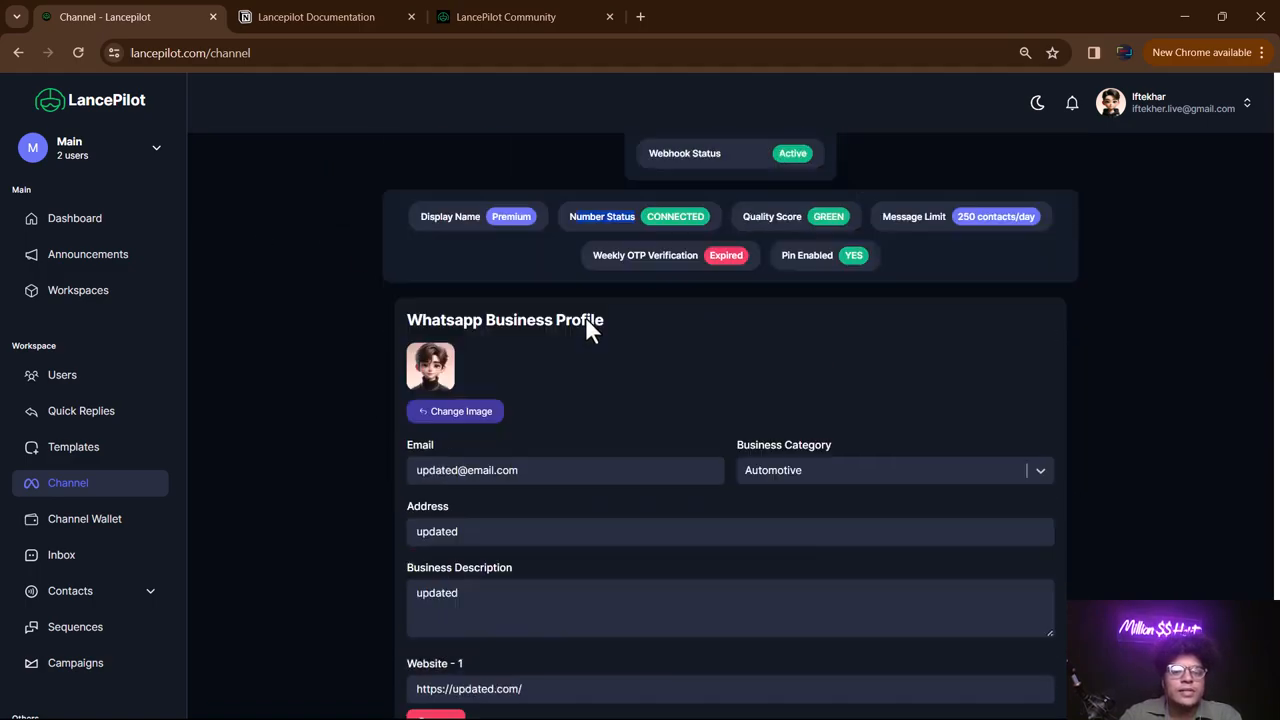
scroll(583, 312, down, 4)
scroll(588, 294, up, 4)
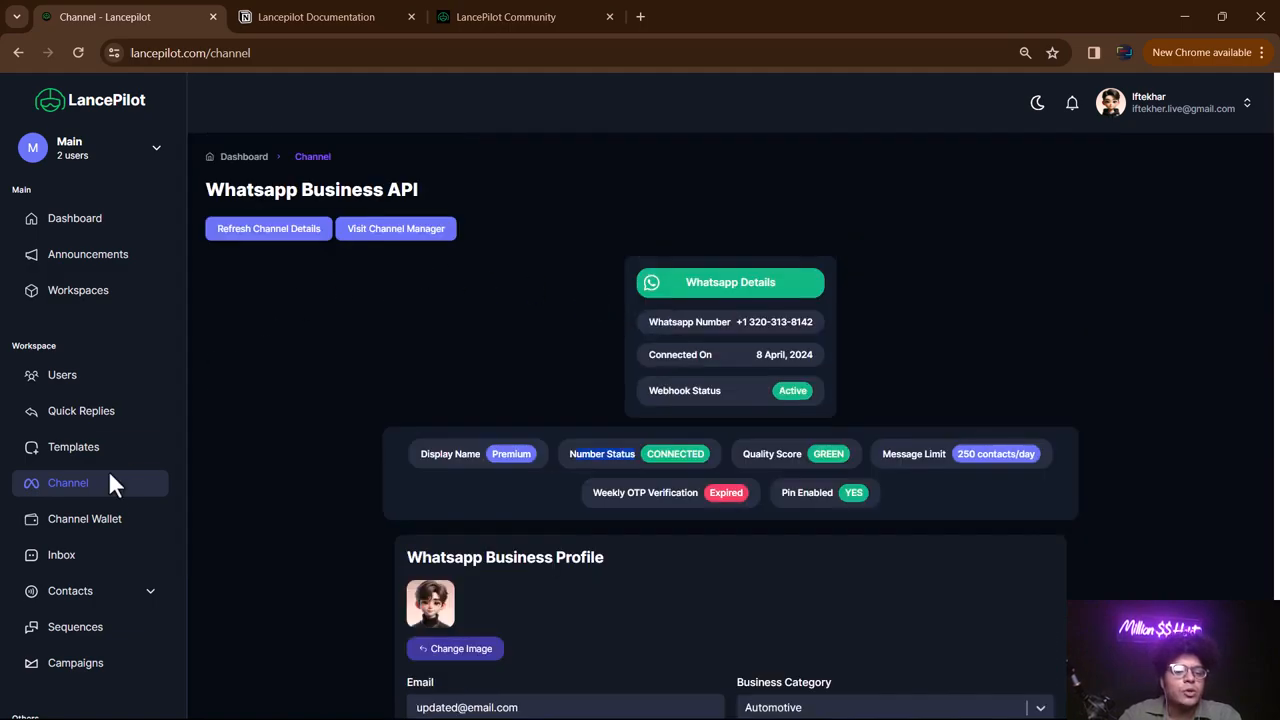
- Open the Channel Wallet page showing the 1.8968 USD balance
click(92, 522)
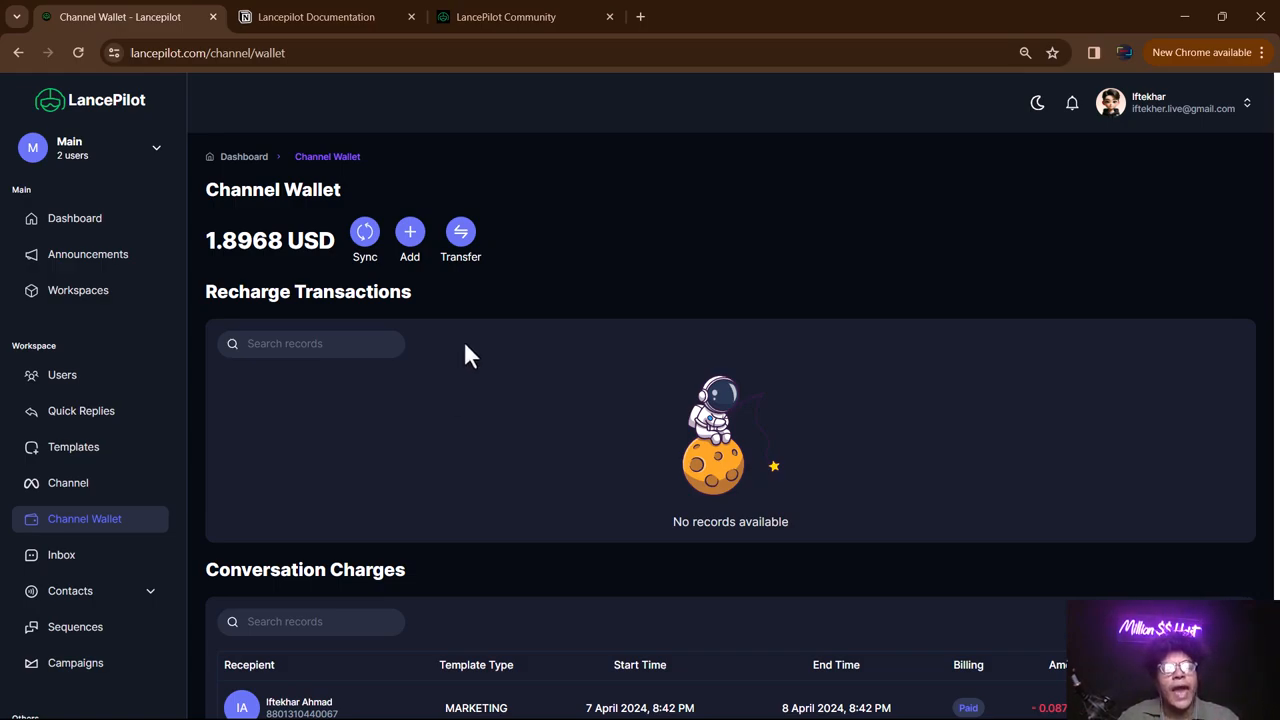
- Load the LancePilot site in a new tab and go to the Cost Calculator
right_click(121, 15)
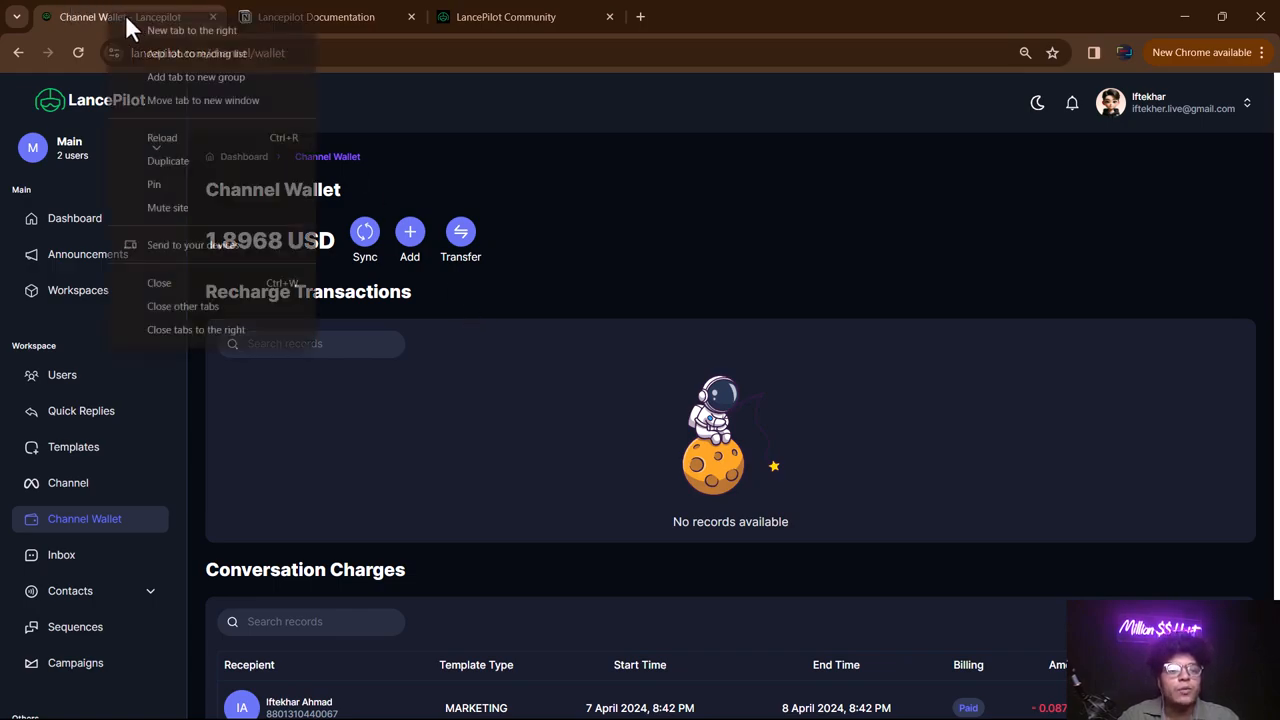
click(142, 29)
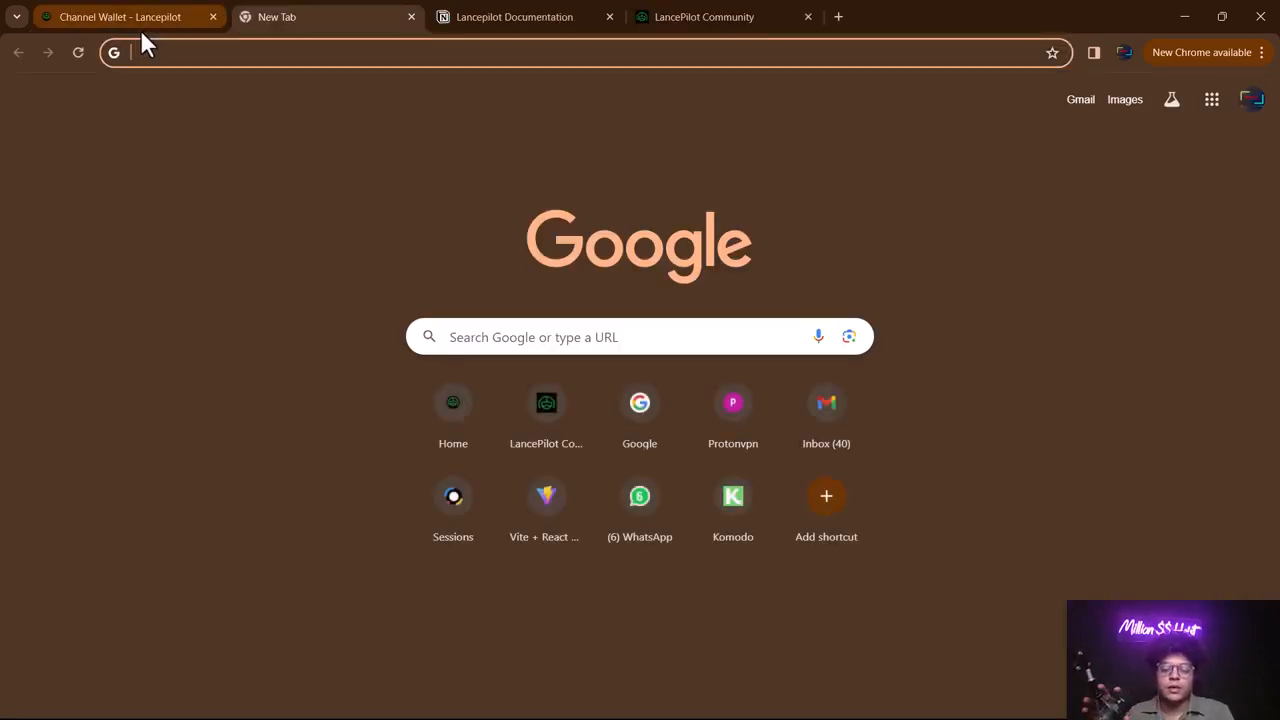
text(p)
key(BackSpace)
text(la)
key(Return)
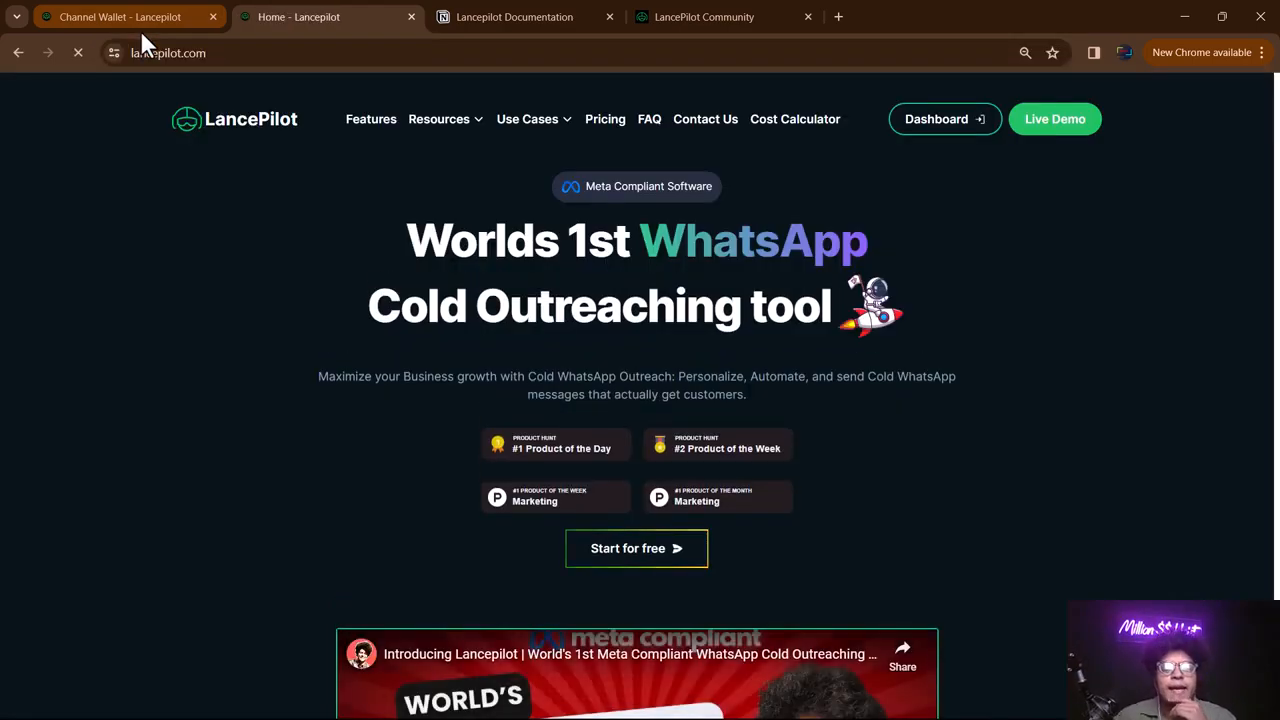
click(760, 121)
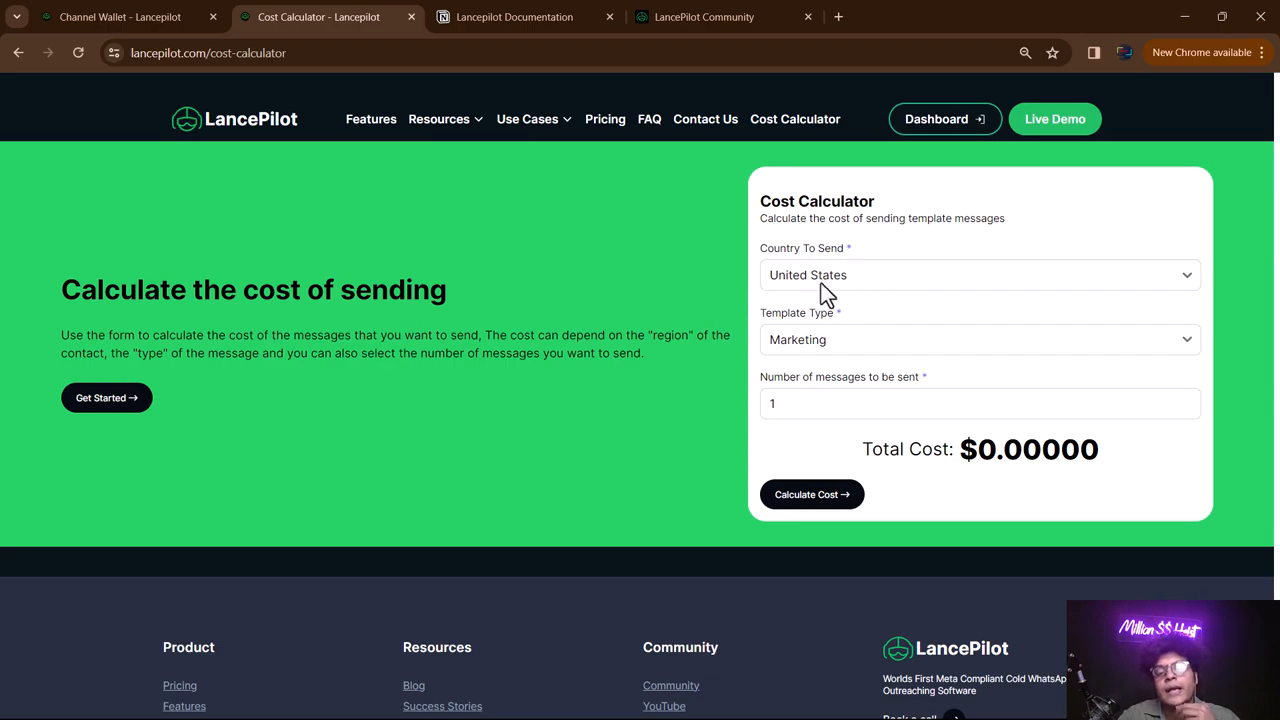
- Calculate the cost of 100 US marketing template messages
click(816, 404)
text(00)
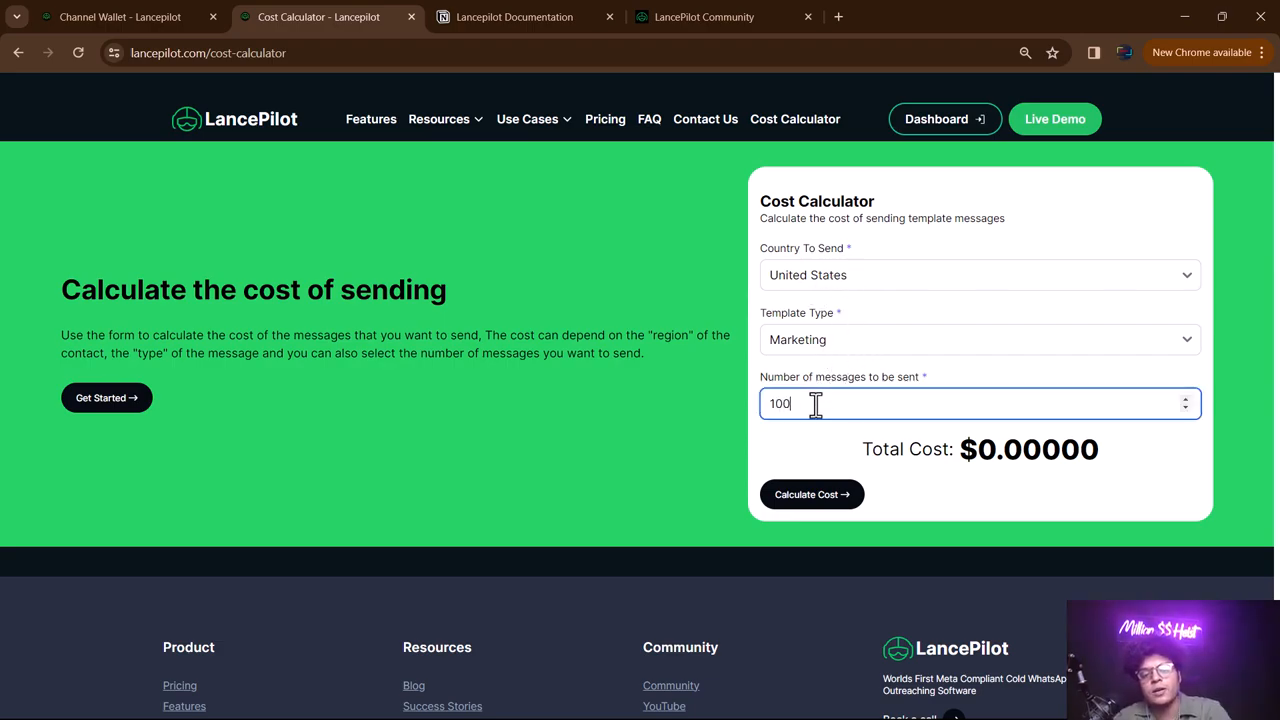
click(807, 496)
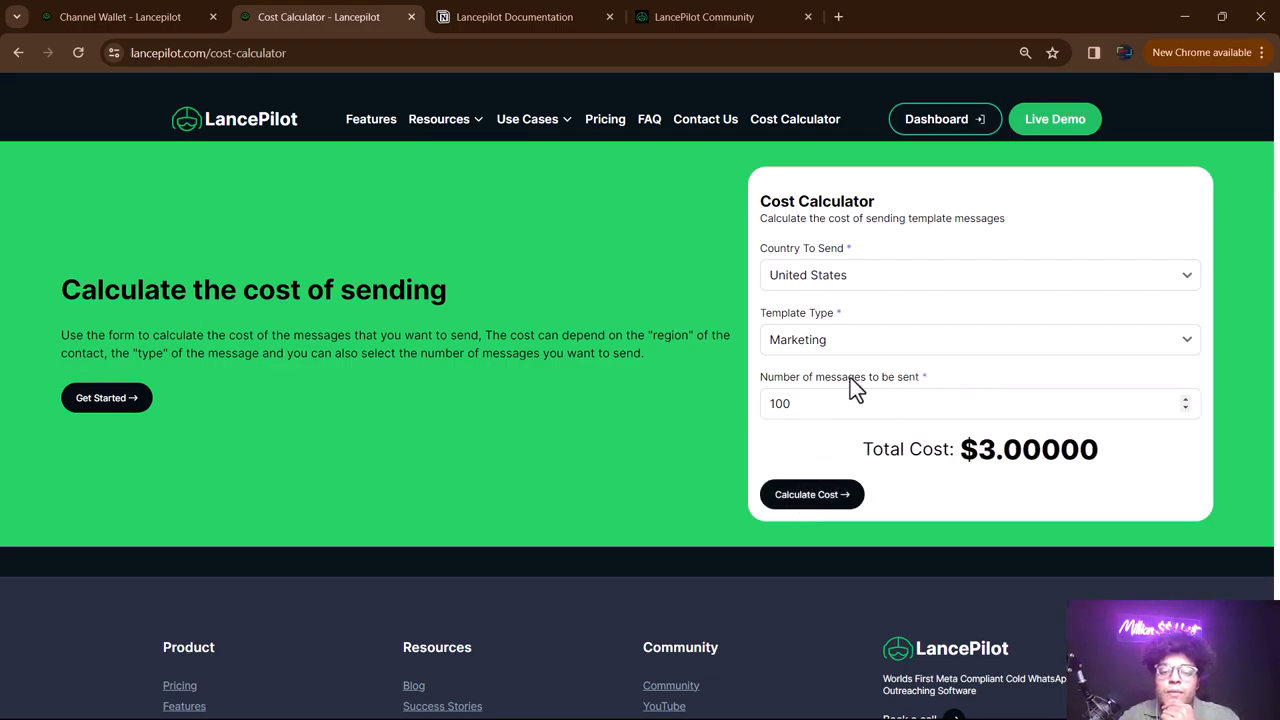
drag(806, 403, 772, 405)
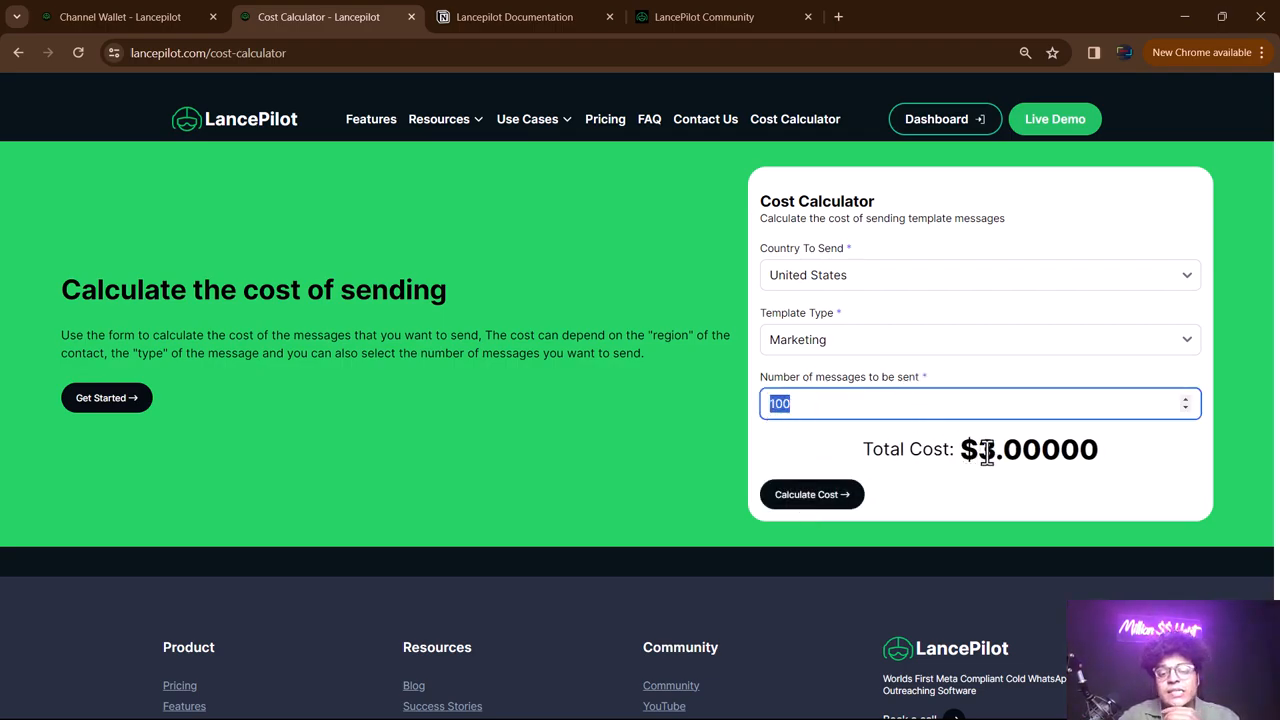
drag(964, 455, 1014, 457)
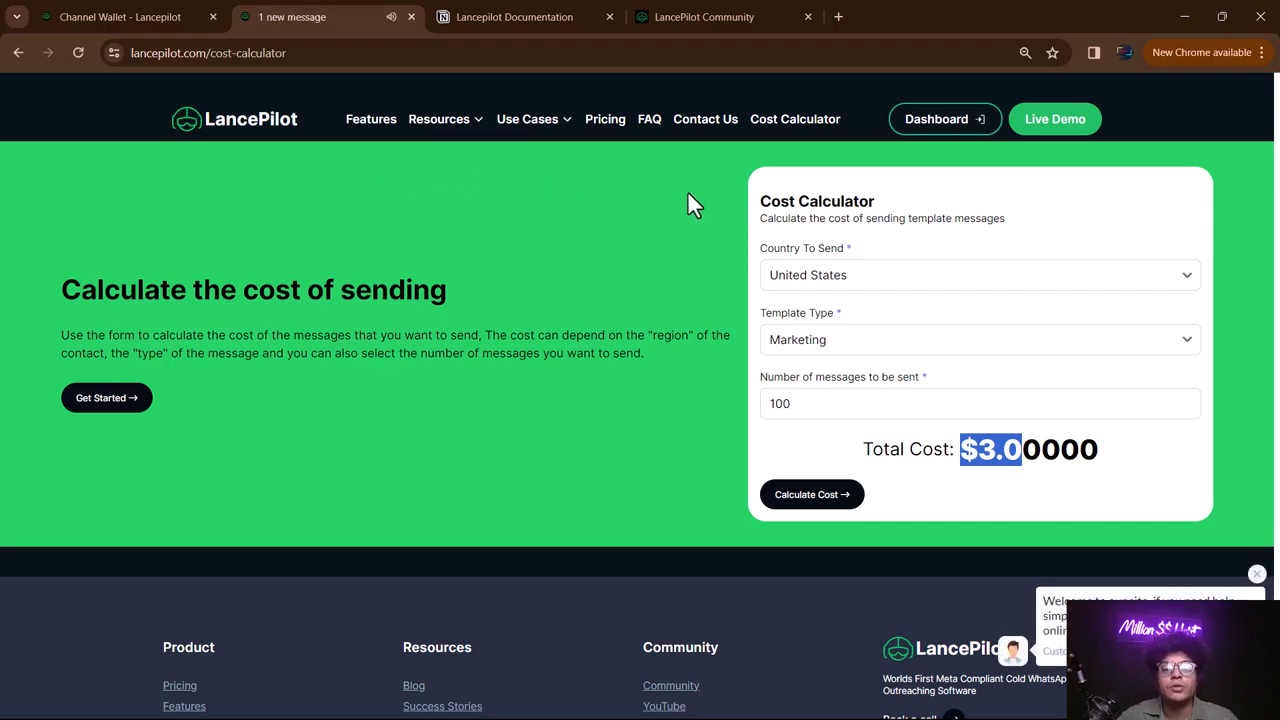
- Recalculate for a single message, giving a $0.03000 total
click(808, 404)
key(BackSpace)
key(BackSpace)
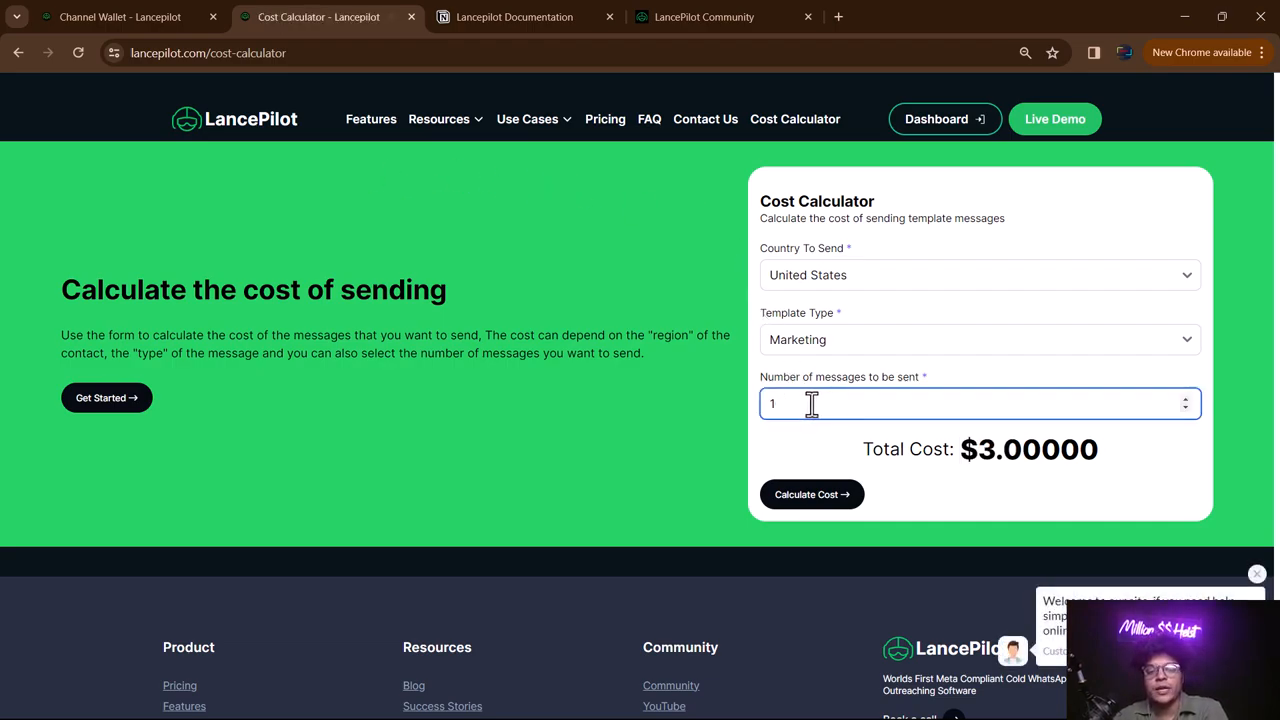
click(808, 497)
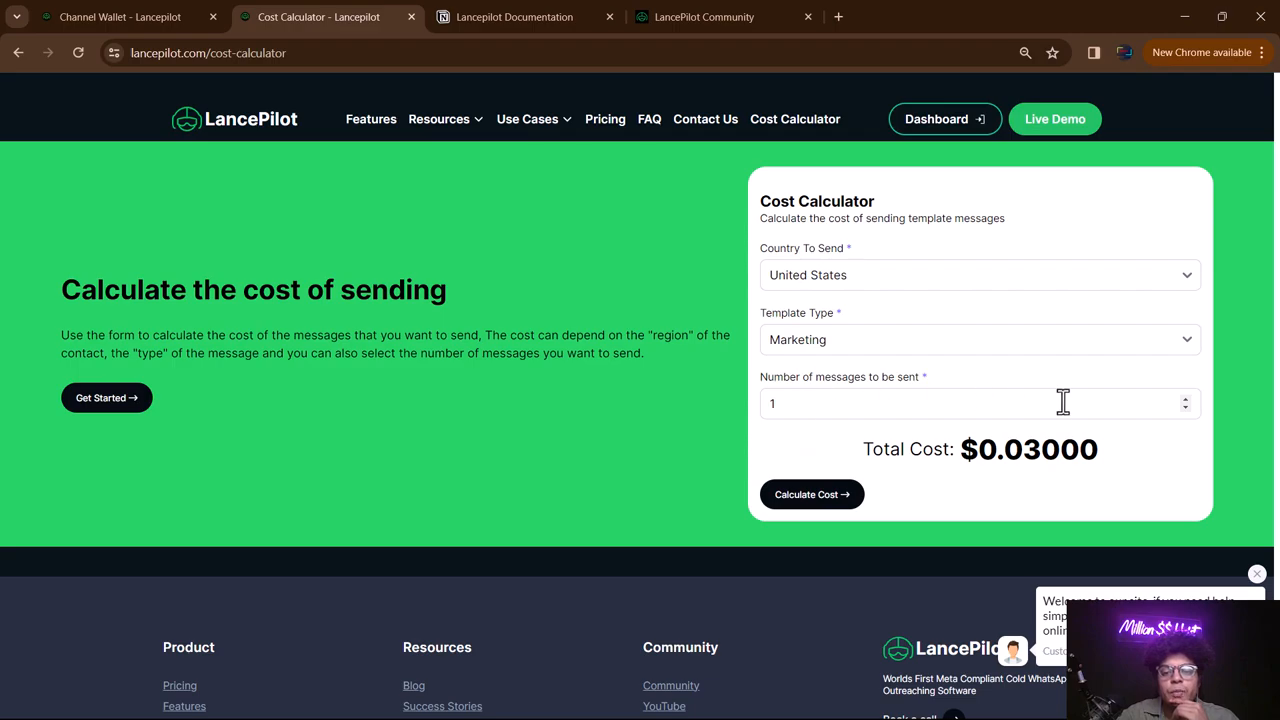
drag(998, 450, 1041, 450)
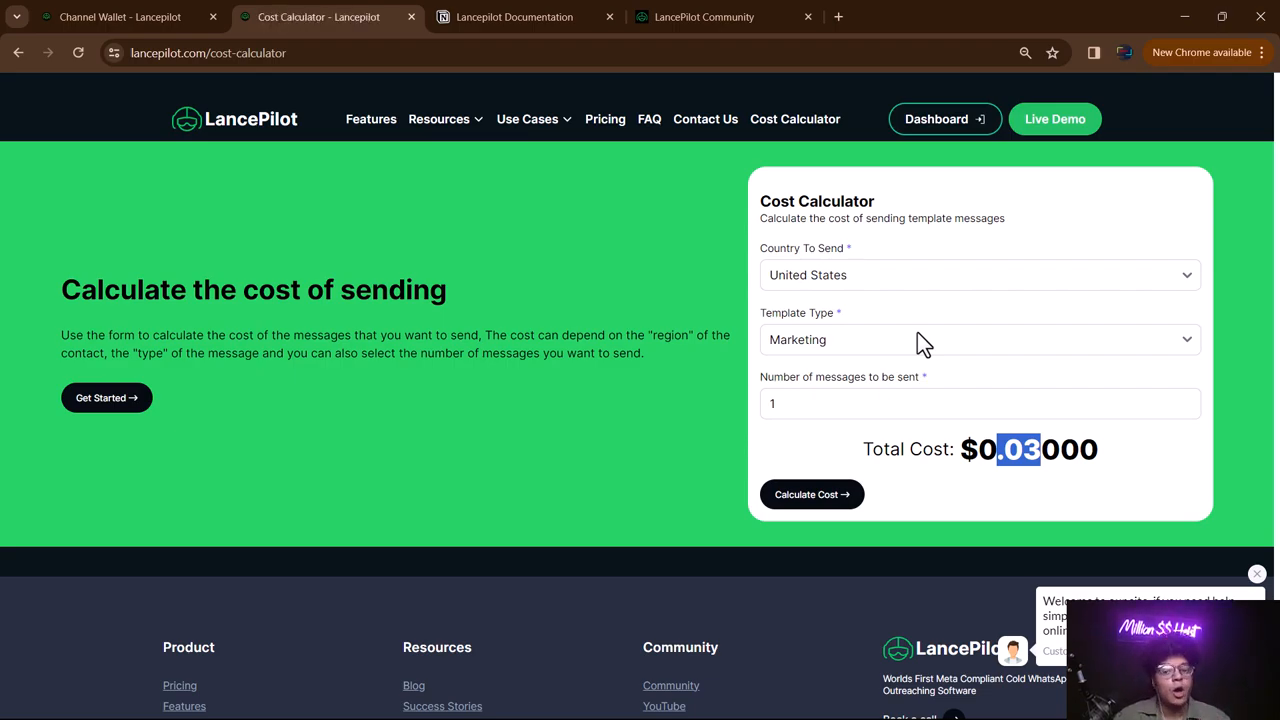
click(1035, 447)
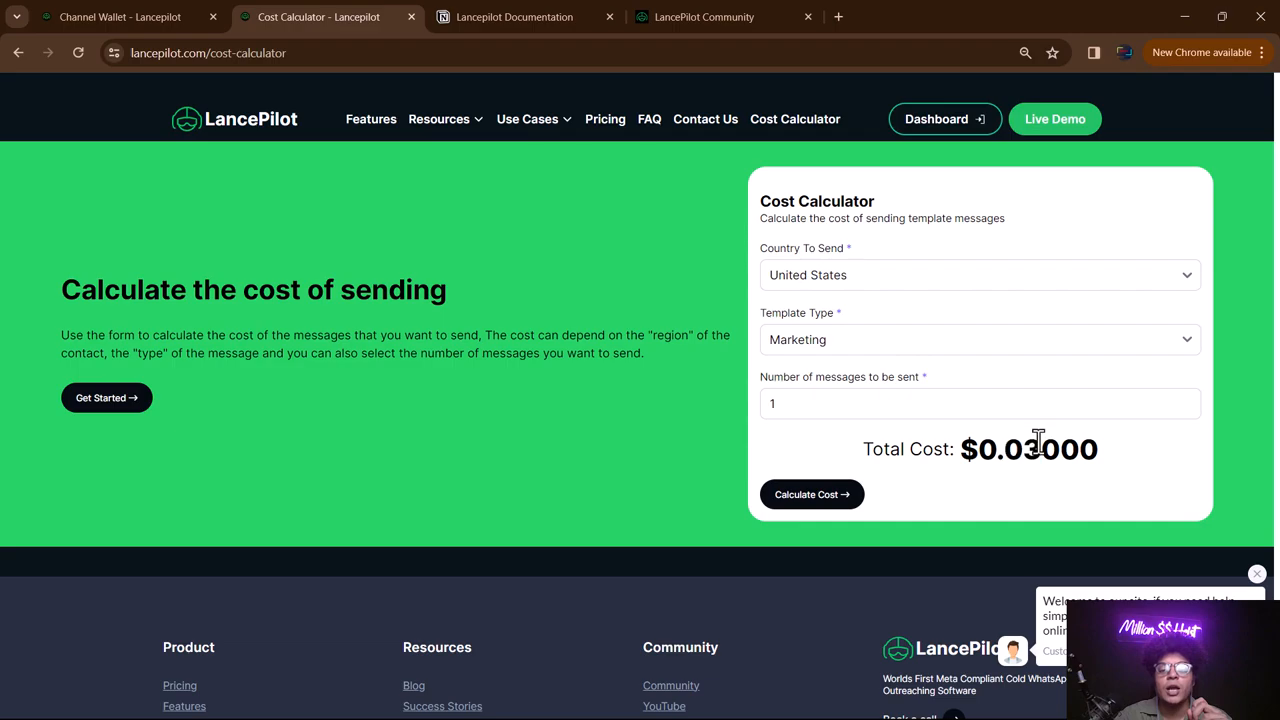
double_click(1022, 447)
click(1013, 447)
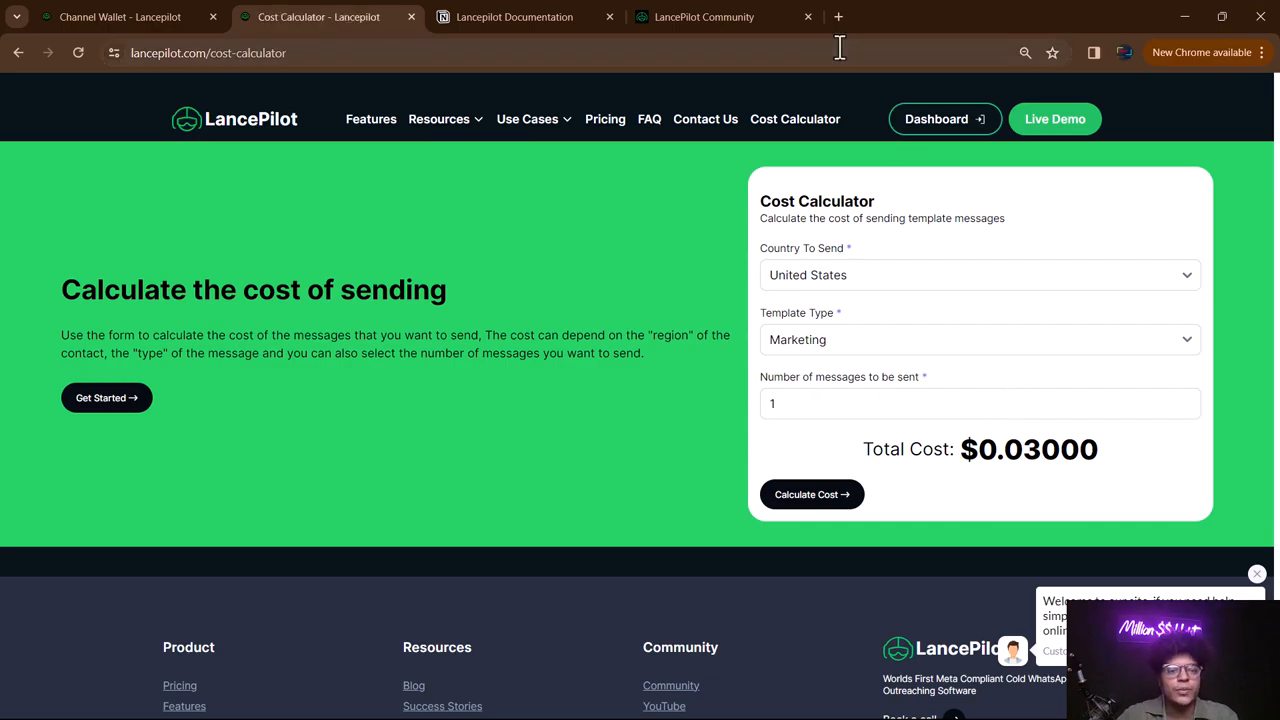
- Back on Channel Wallet, view the recharge options and scroll the conversation charges table
click(157, 14)
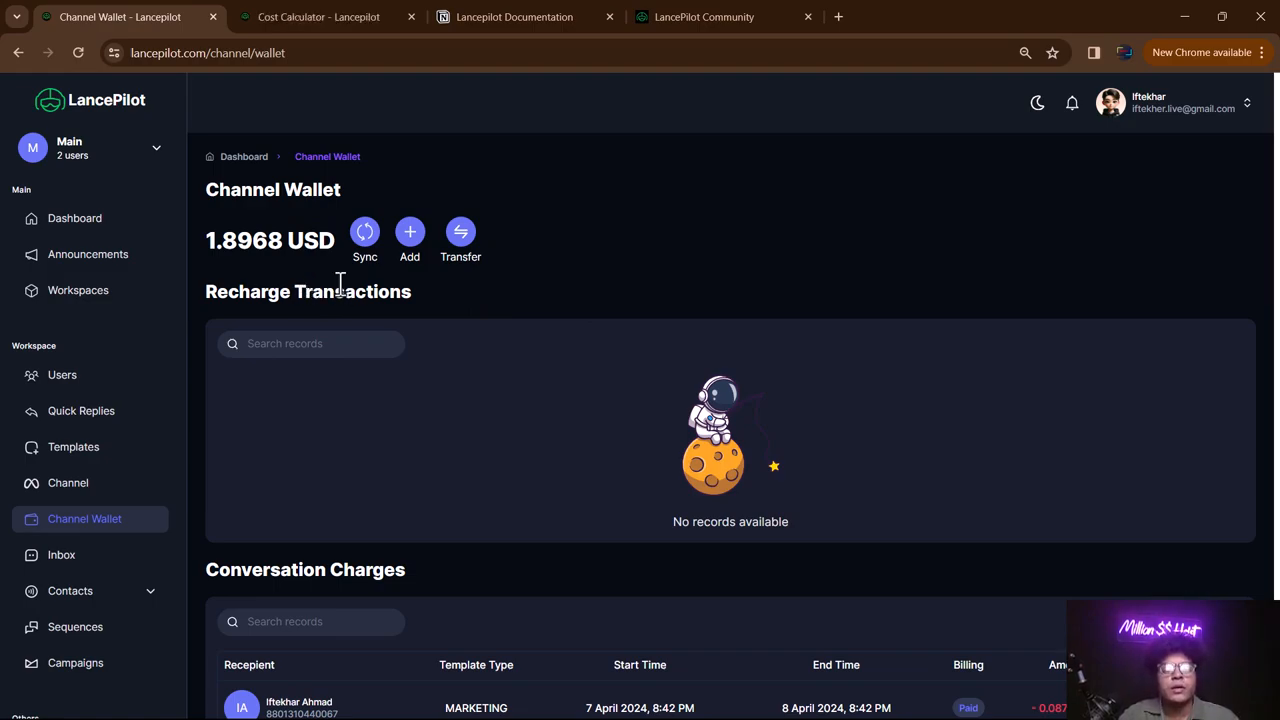
click(412, 242)
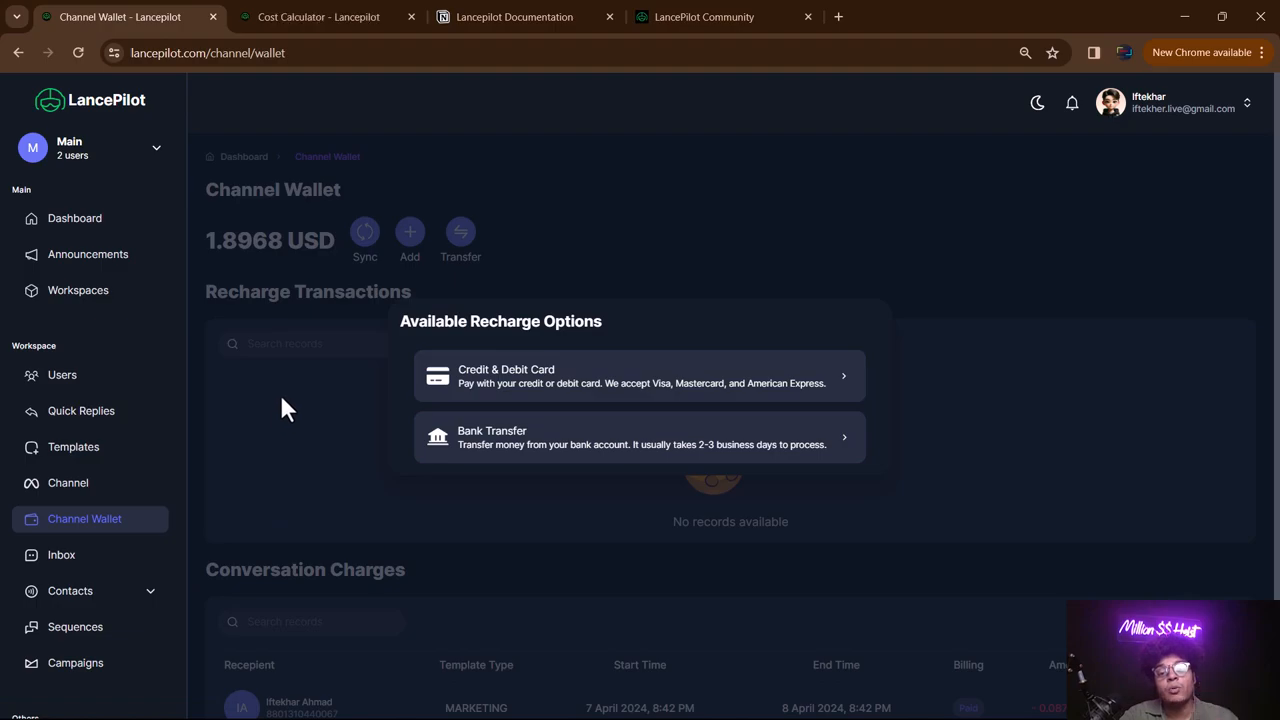
click(636, 266)
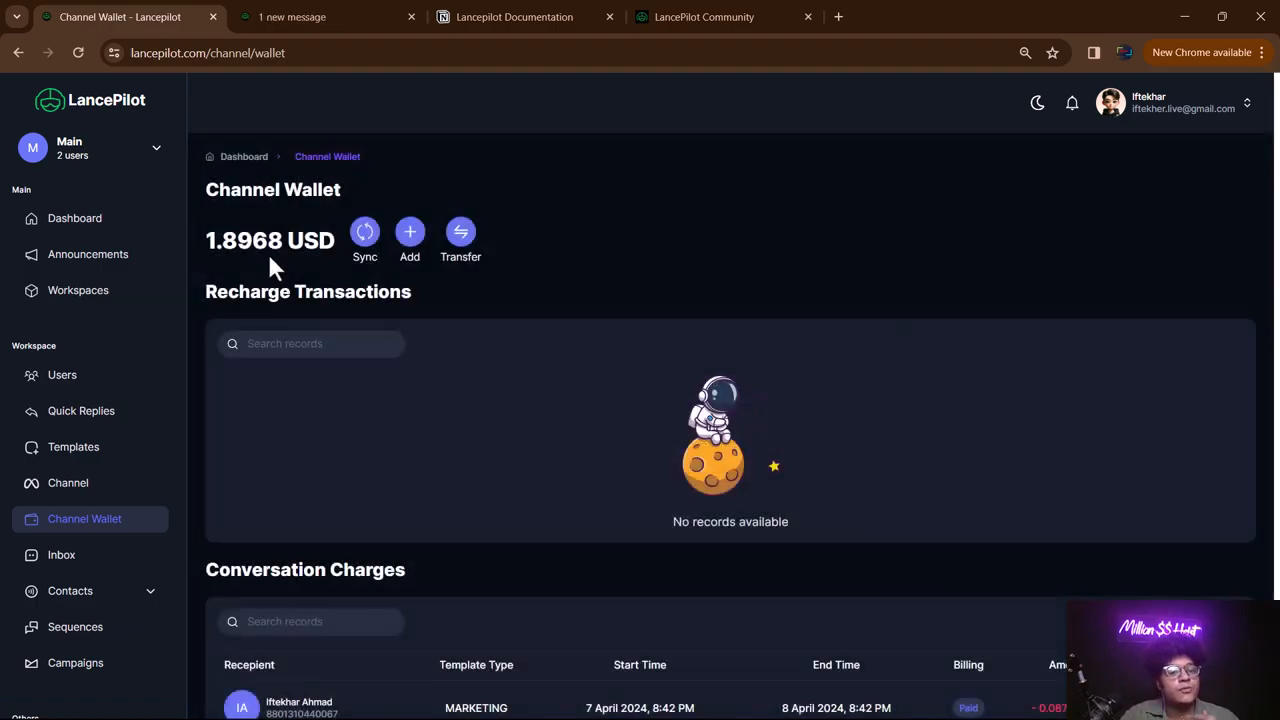
scroll(737, 277, down, 3)
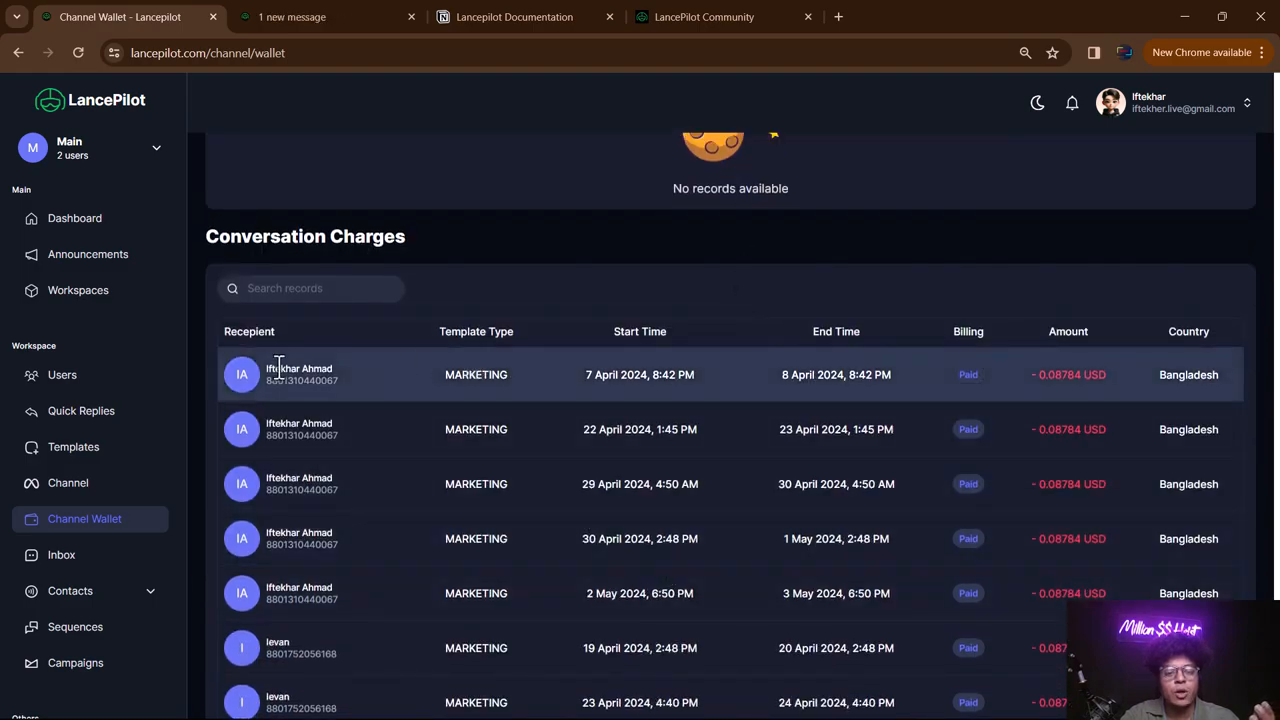
scroll(417, 414, down, 1)
scroll(423, 371, up, 4)
scroll(423, 374, down, 6)
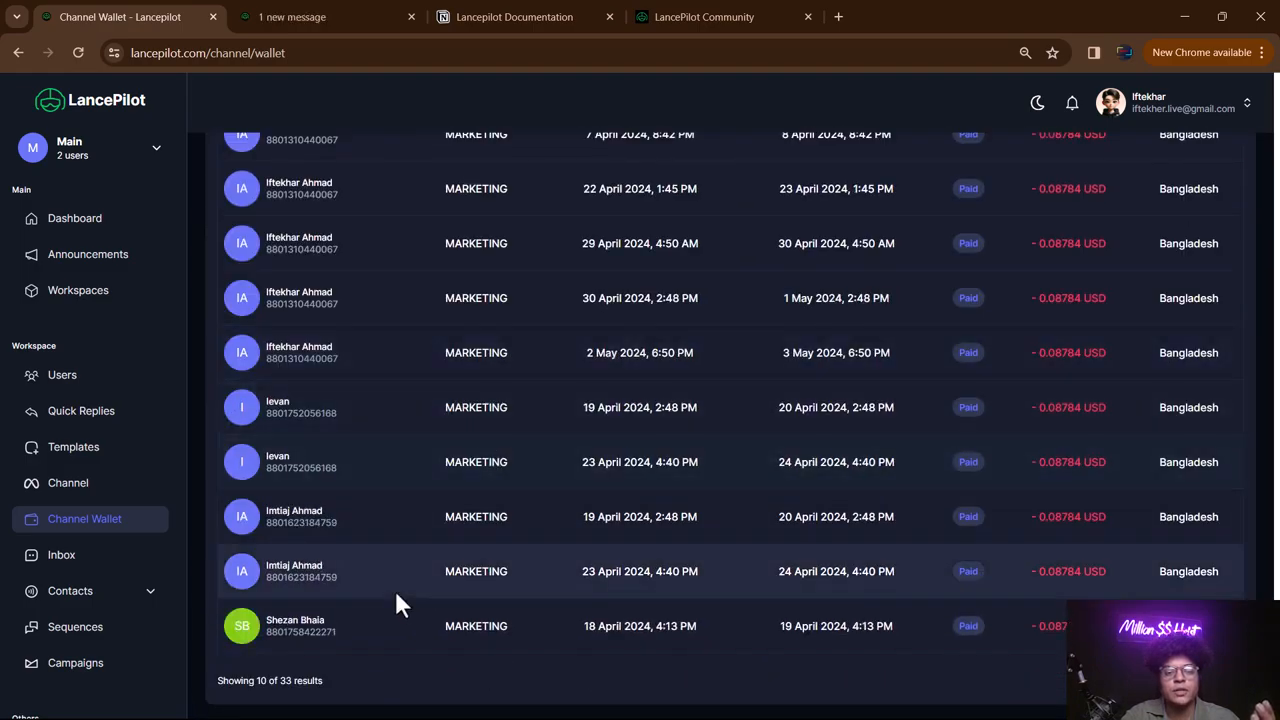
scroll(903, 300, up, 1)
scroll(860, 580, up, 5)
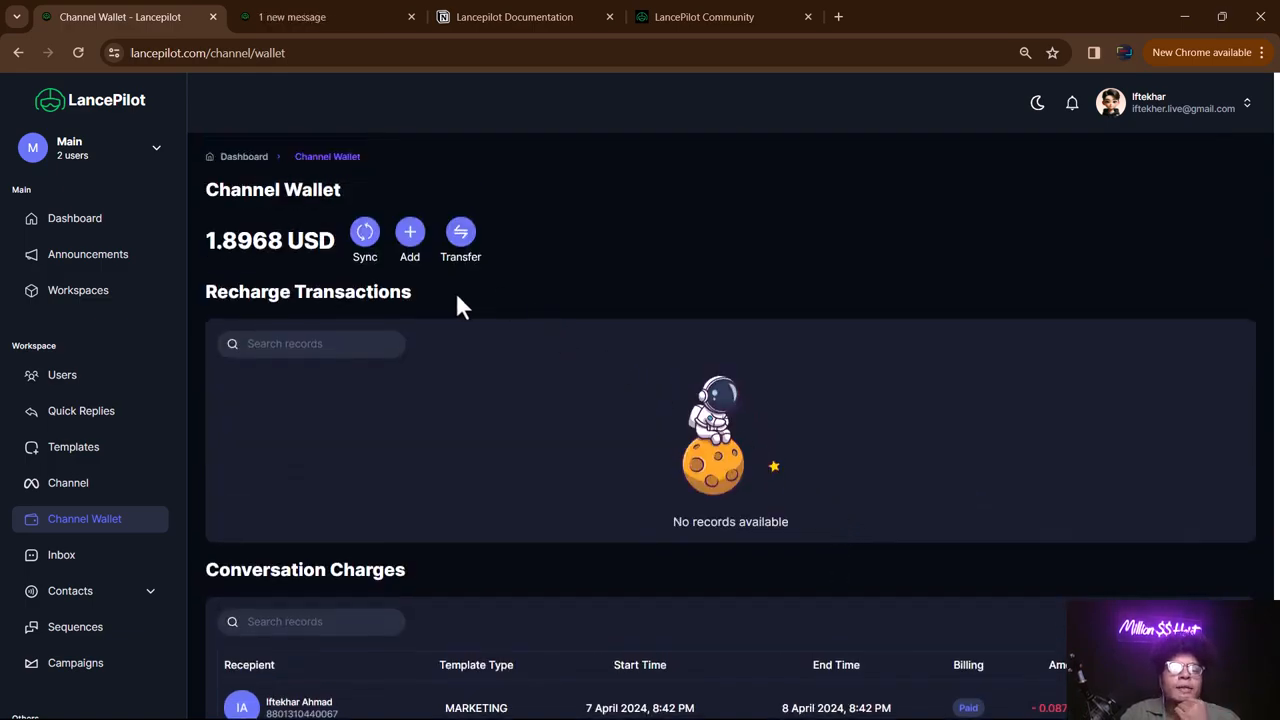
- Sync the wallet balance and open the All your transfers page
drag(284, 244, 219, 240)
click(365, 240)
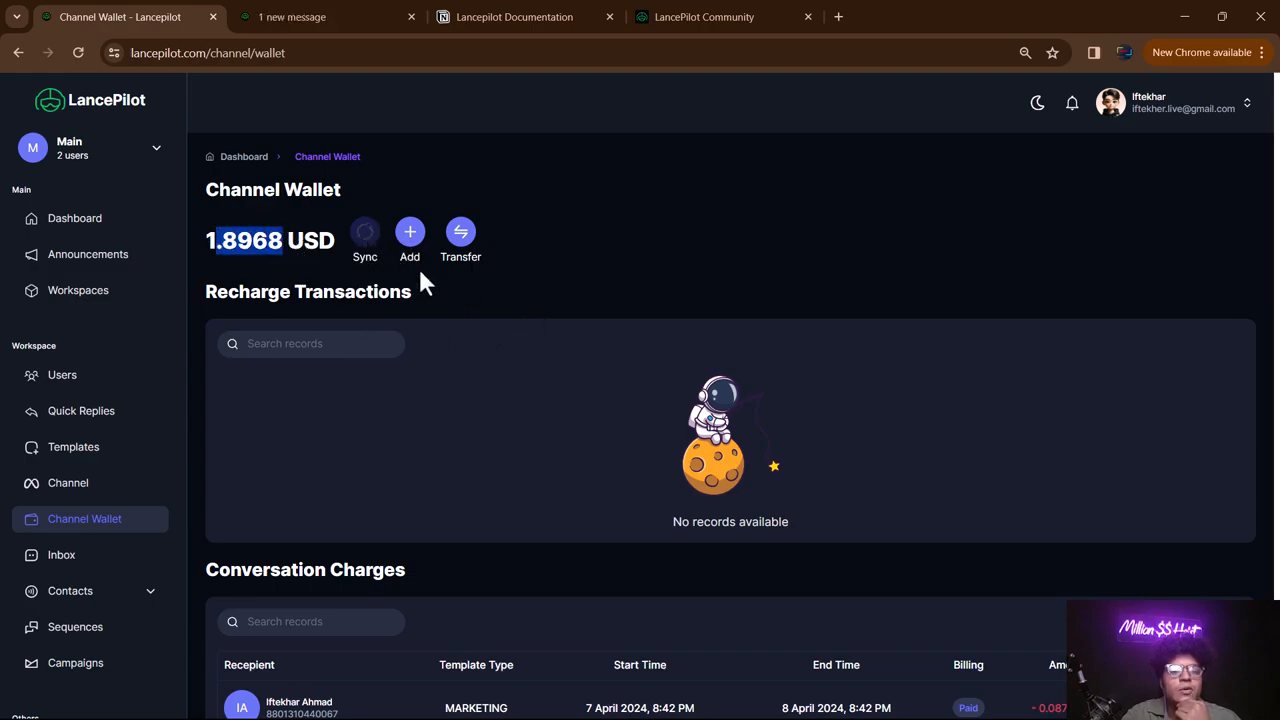
click(284, 247)
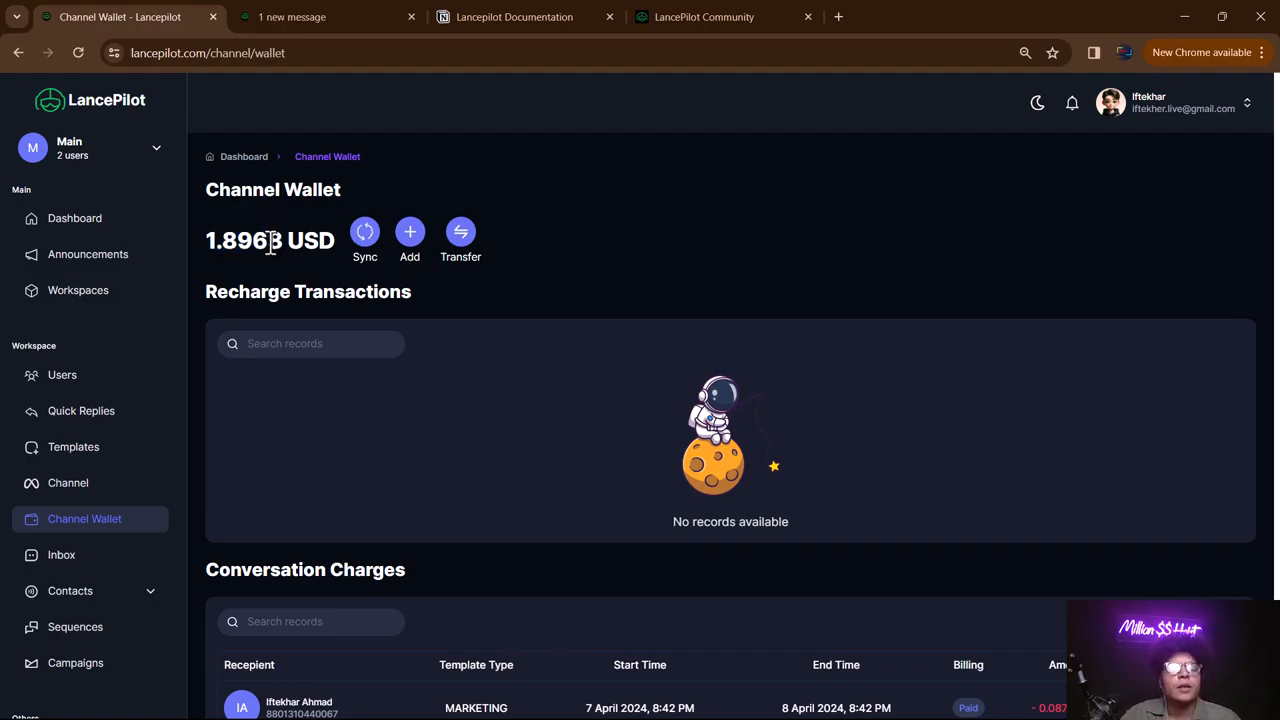
click(413, 238)
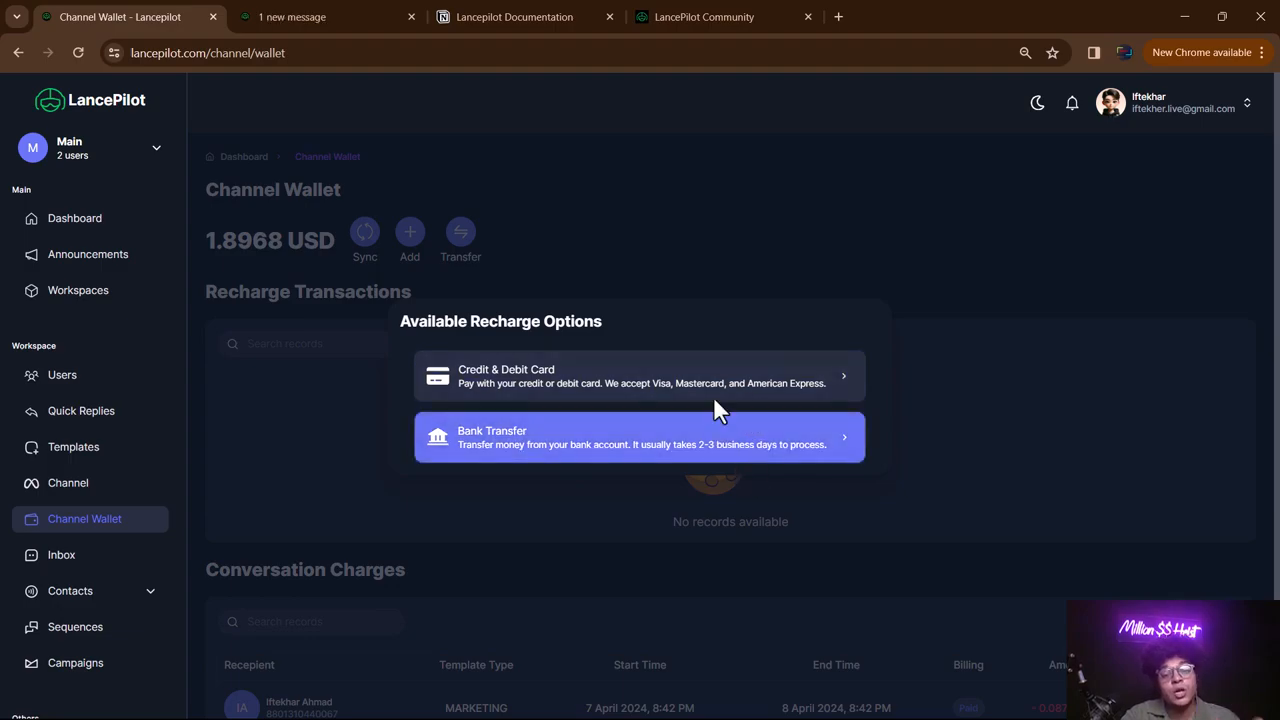
click(712, 218)
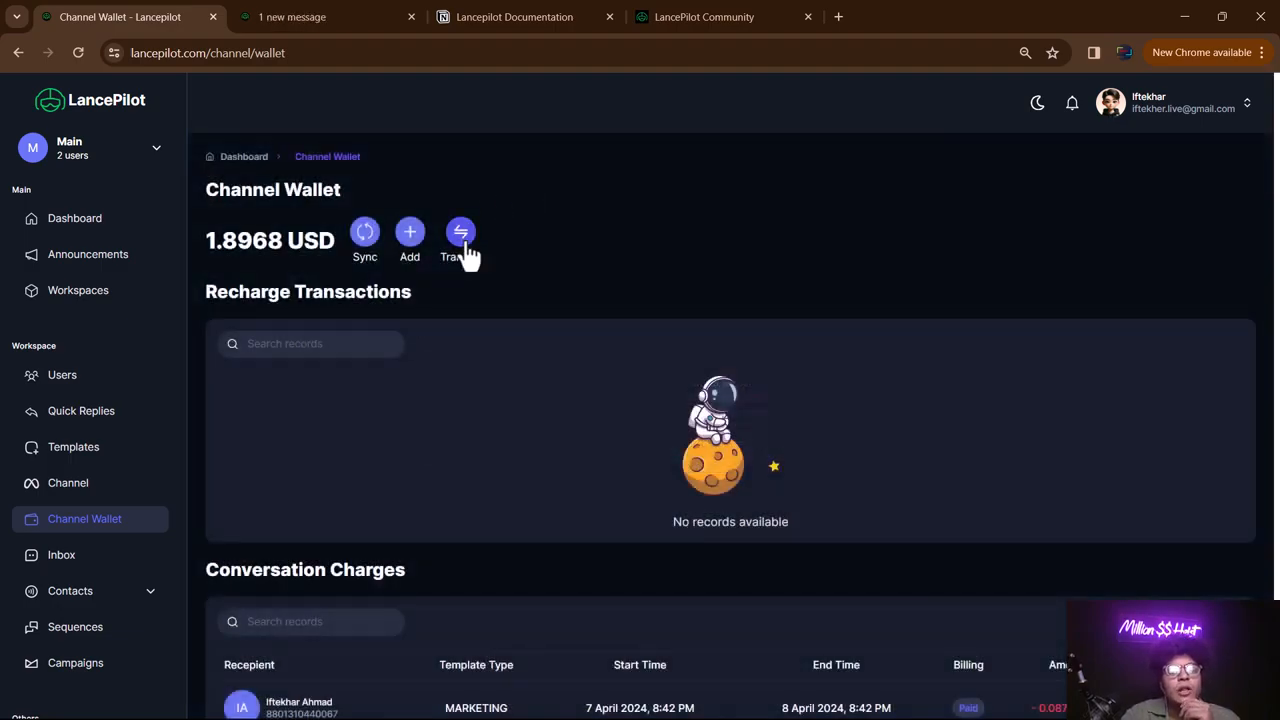
click(462, 244)
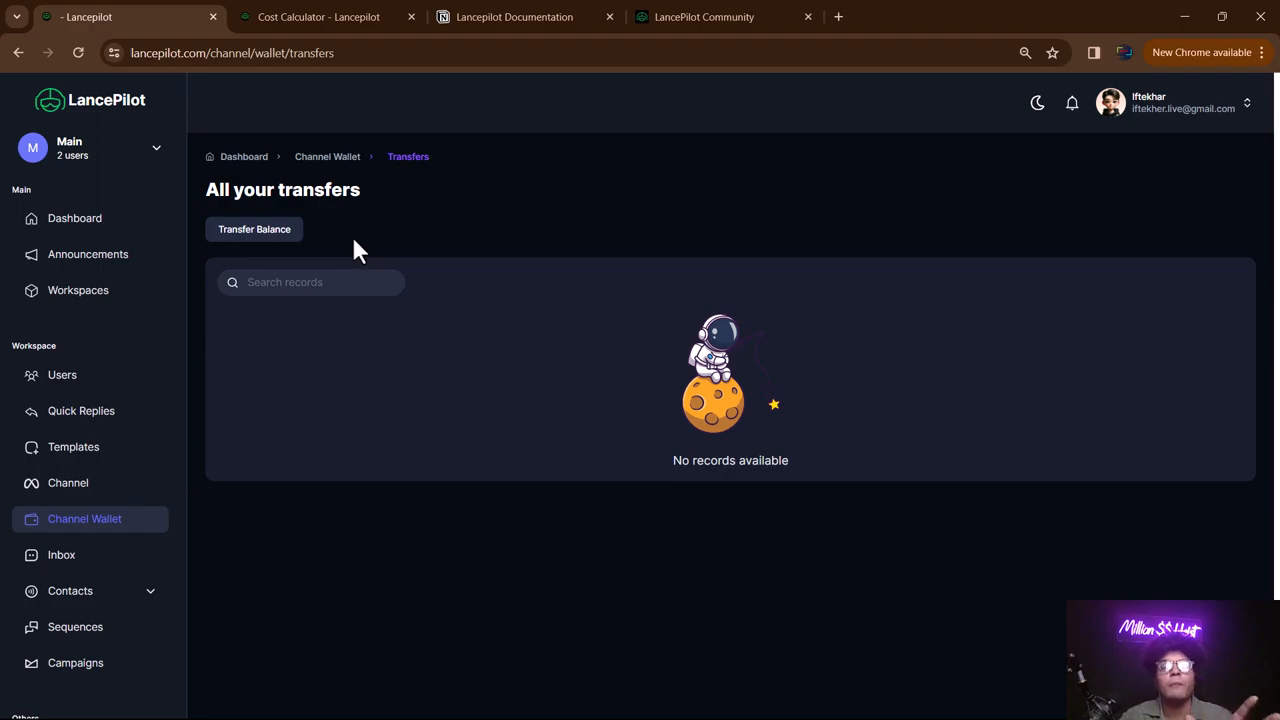
- Preview the Transfer Balance number and Amount fields, close the form unsent, and return to Channel Wallet
click(288, 232)
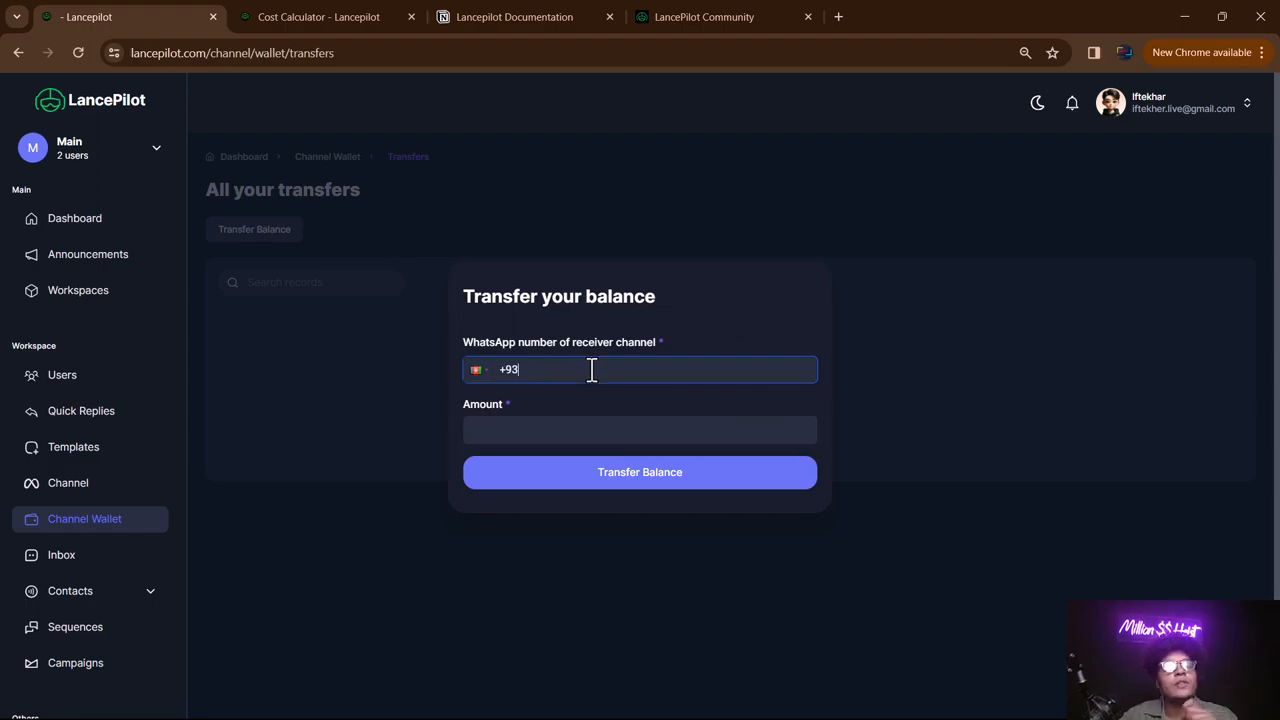
click(571, 433)
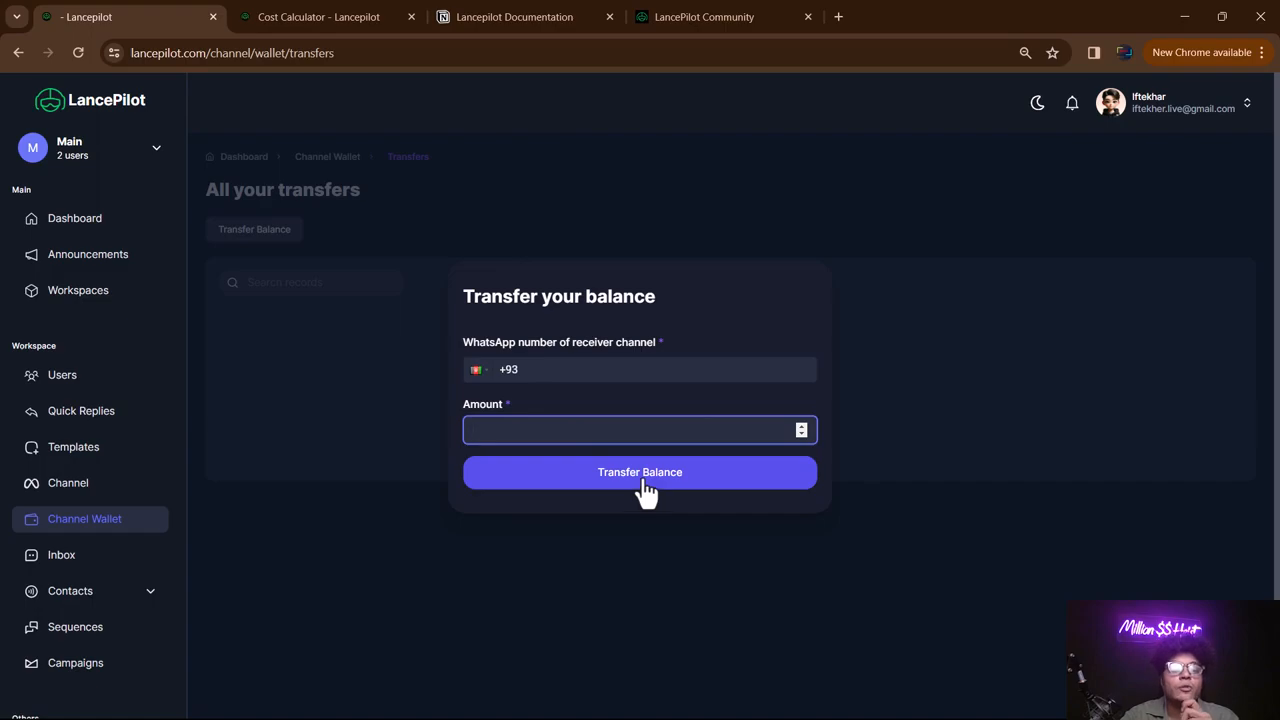
click(644, 529)
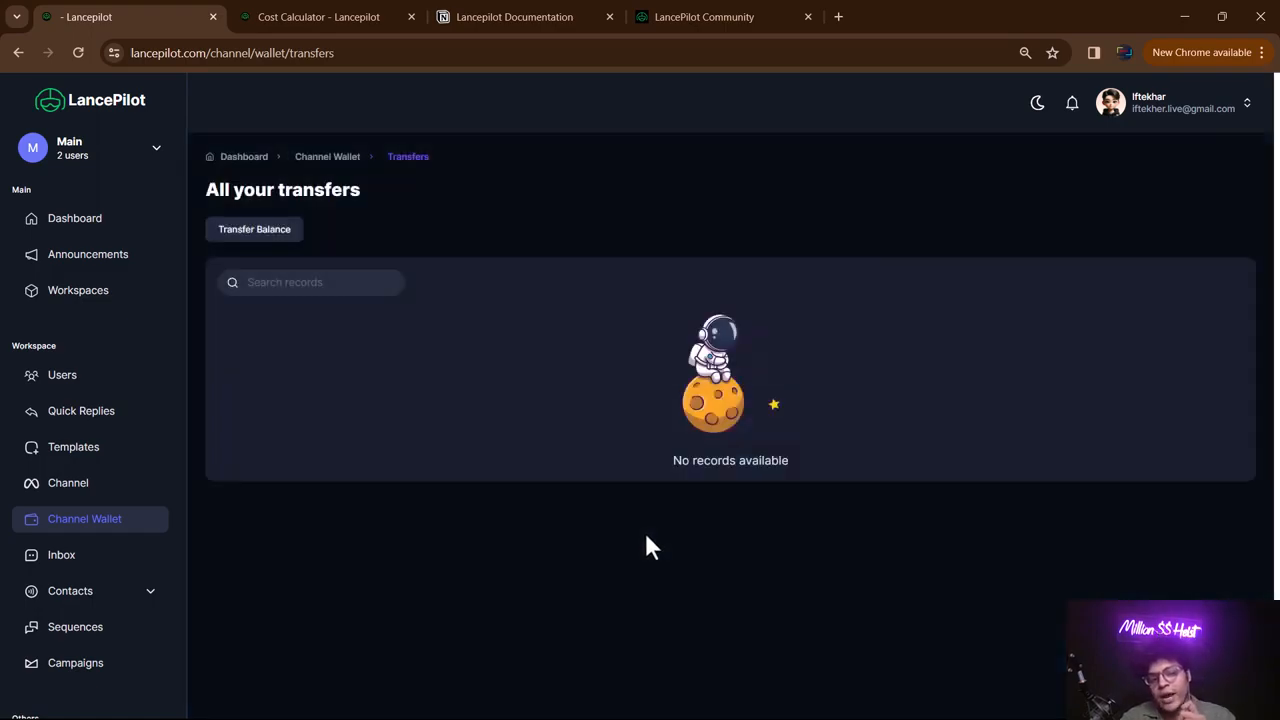
click(100, 522)
scroll(676, 280, down, 4)
scroll(640, 295, up, 3)
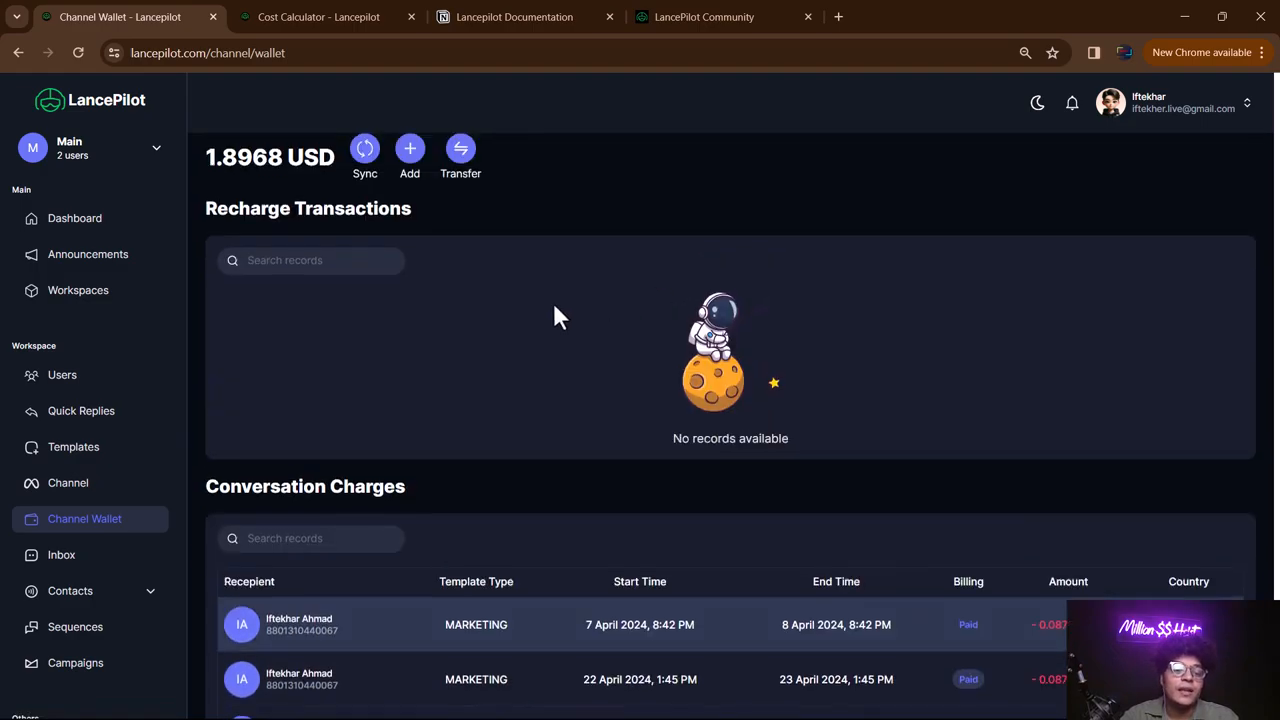
- Open the Inbox and the second conversation's thread, which is marked Expired
click(62, 563)
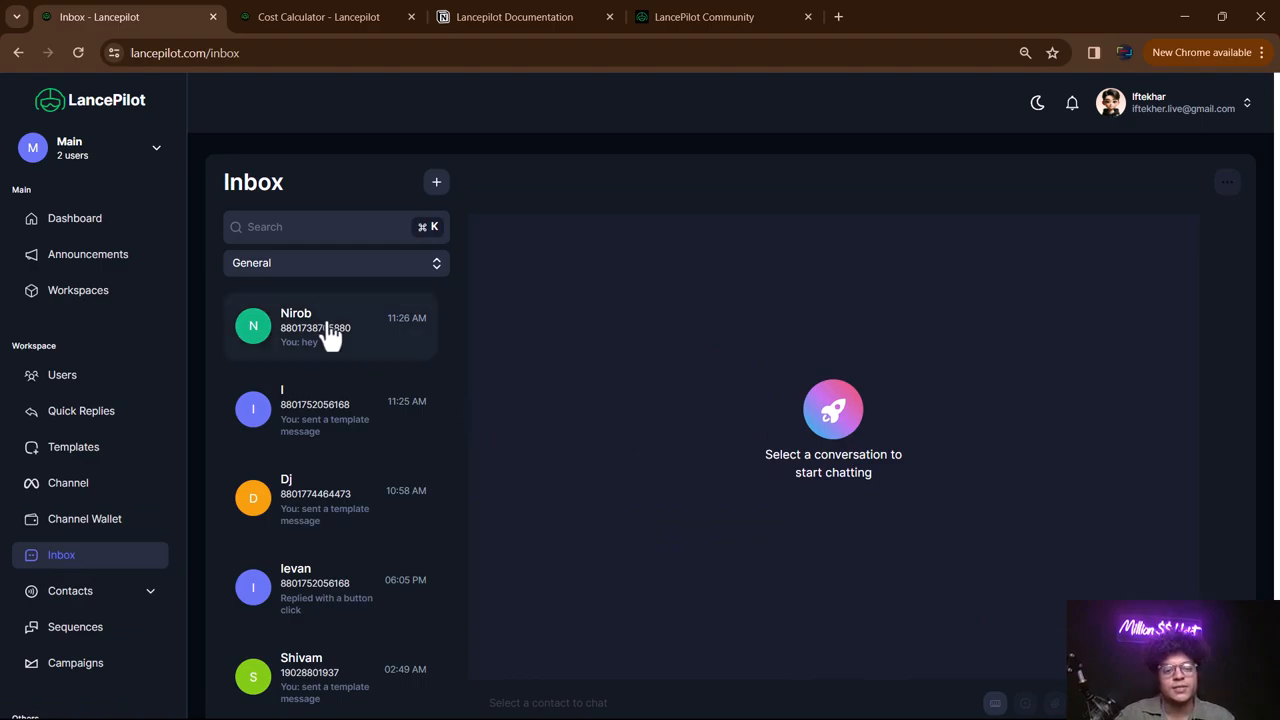
click(352, 434)
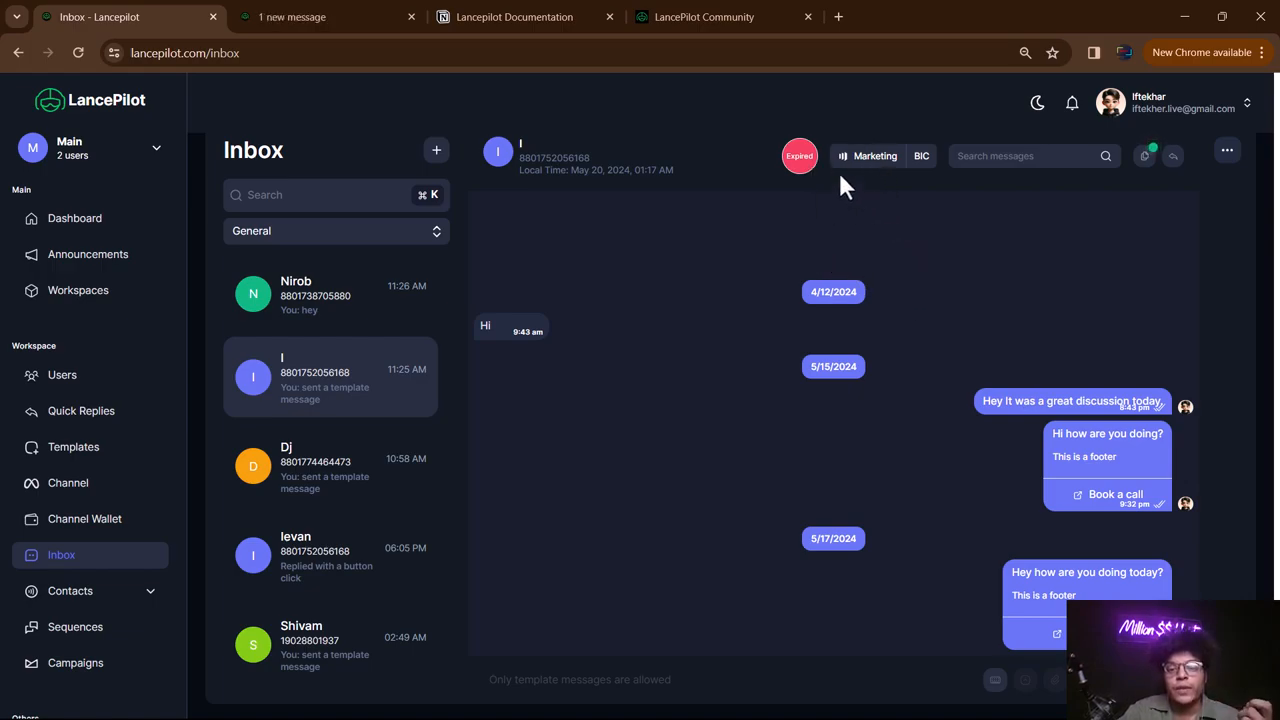
- Search the expired conversation's messages and browse the template list, closing it without sending
click(1030, 157)
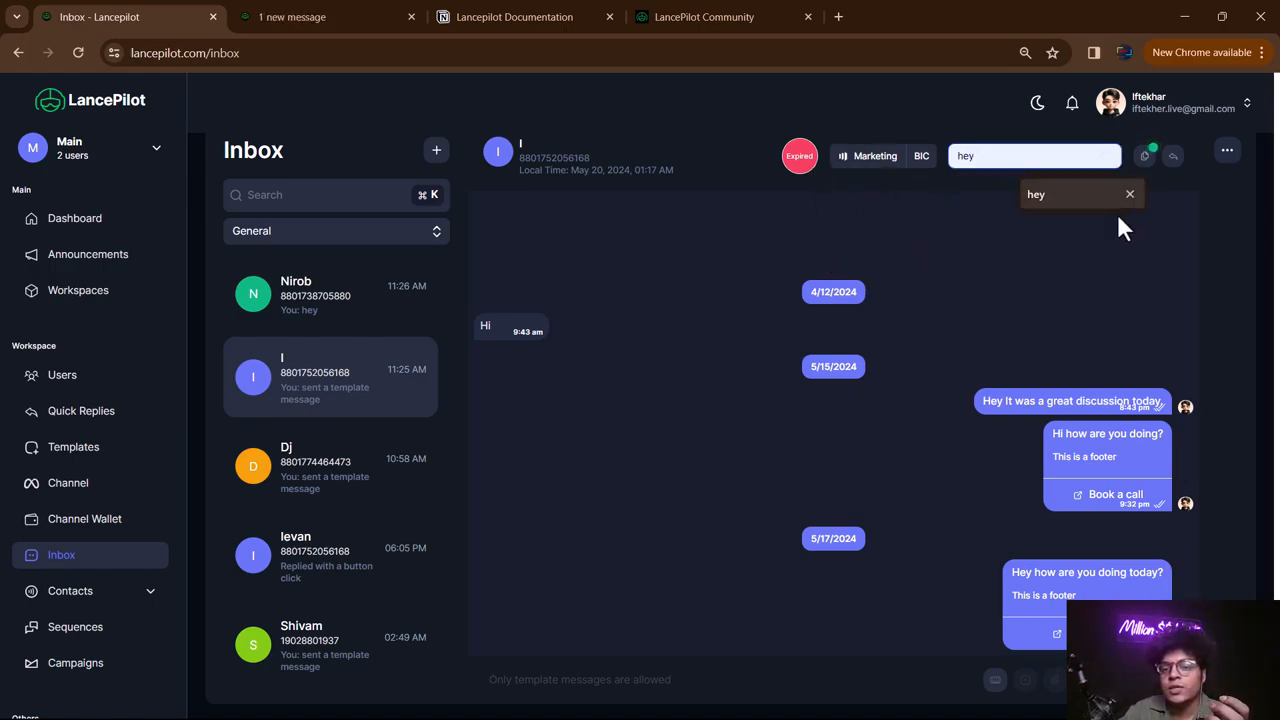
drag(685, 314, 1184, 195)
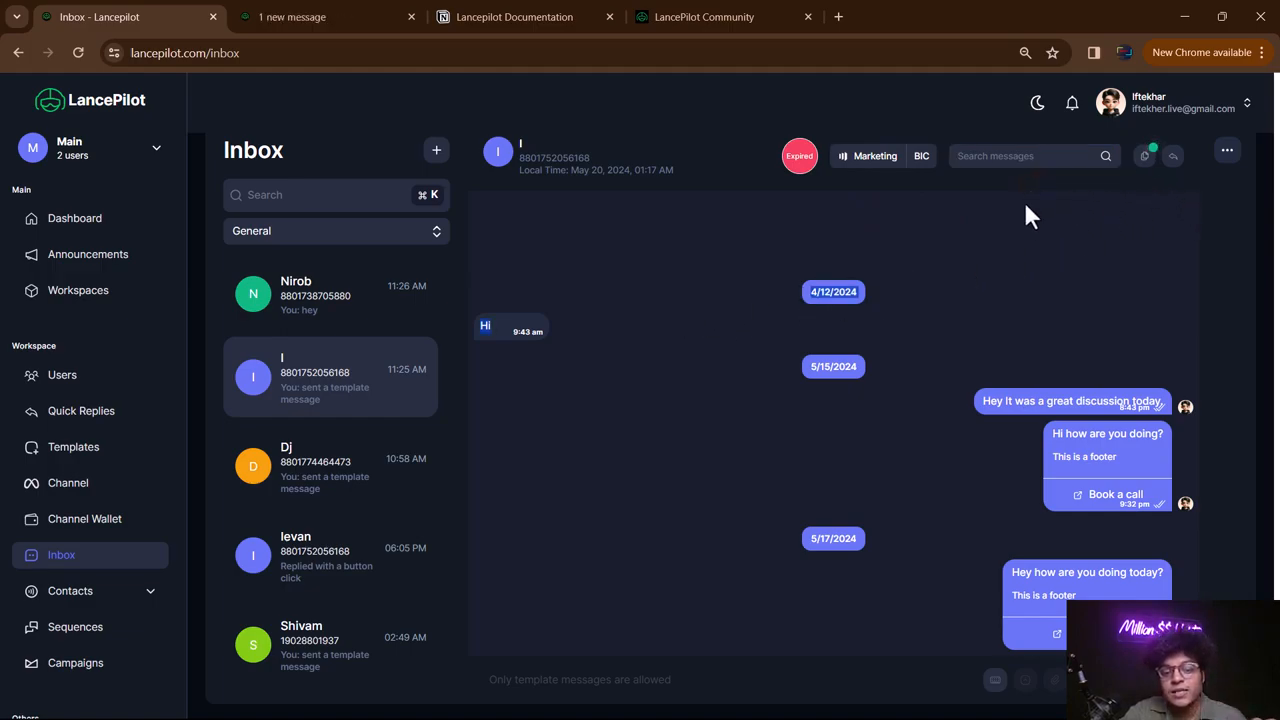
click(1146, 160)
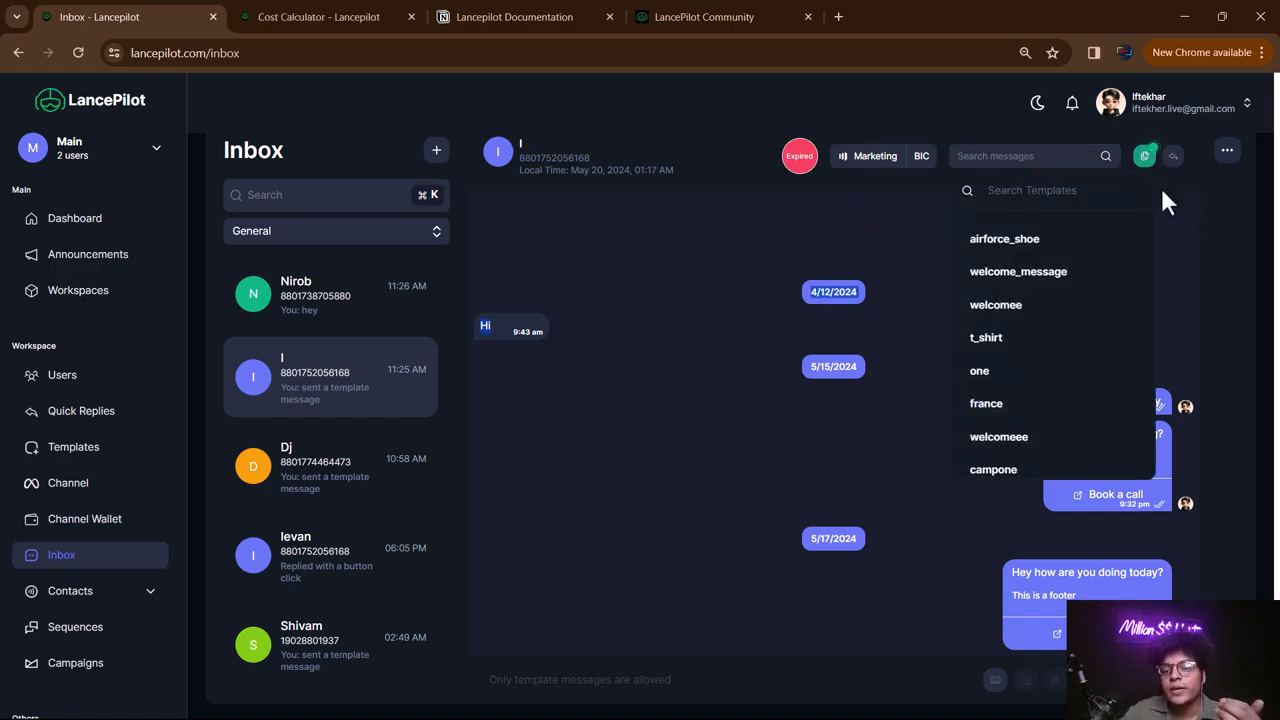
click(684, 398)
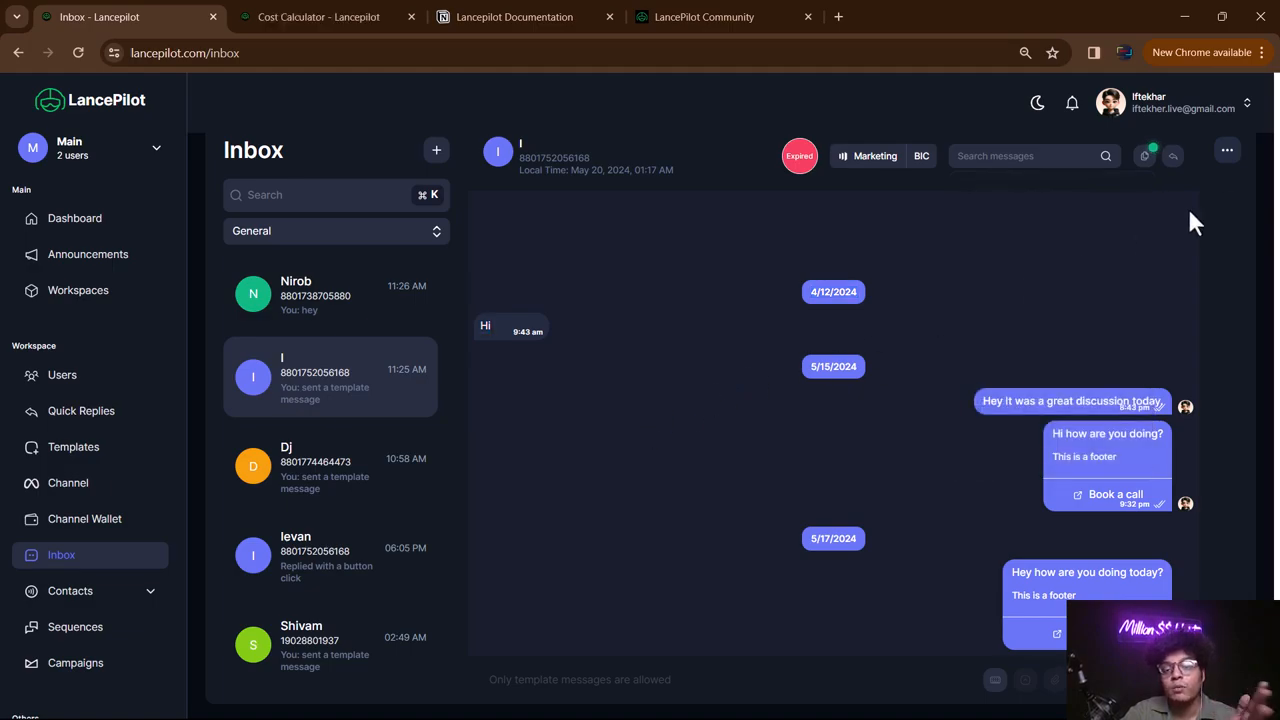
click(1145, 160)
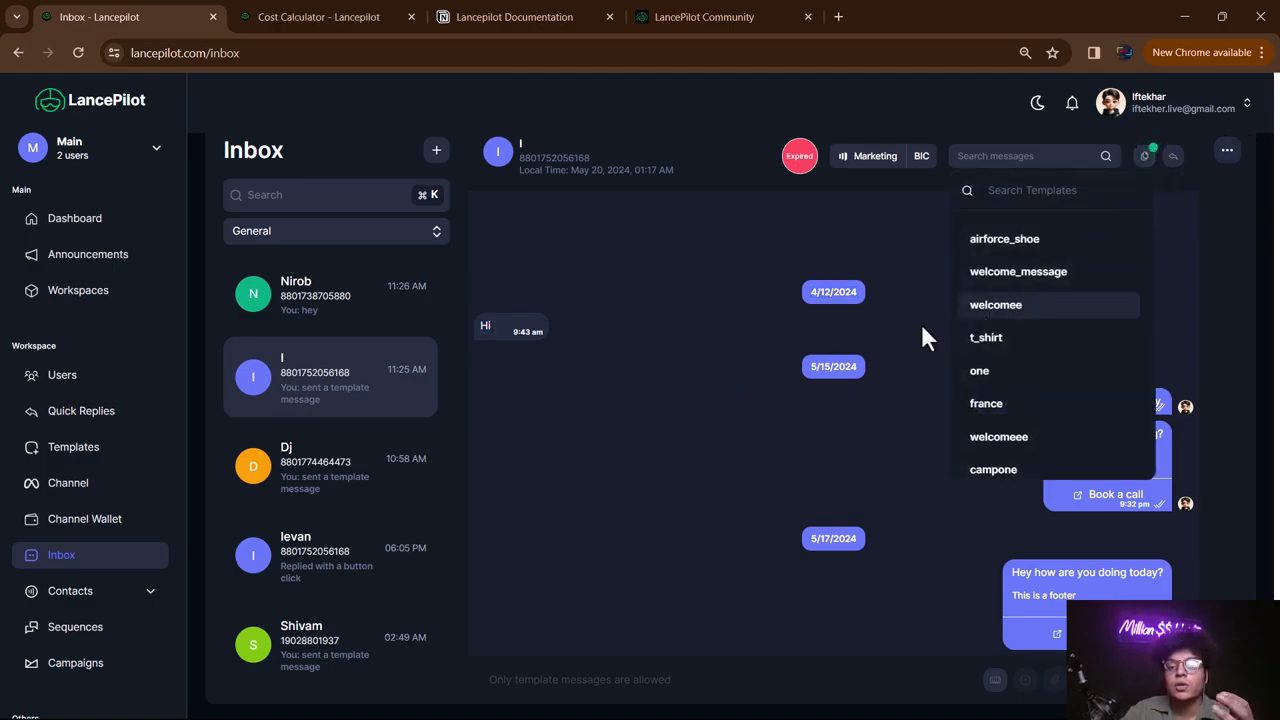
click(658, 417)
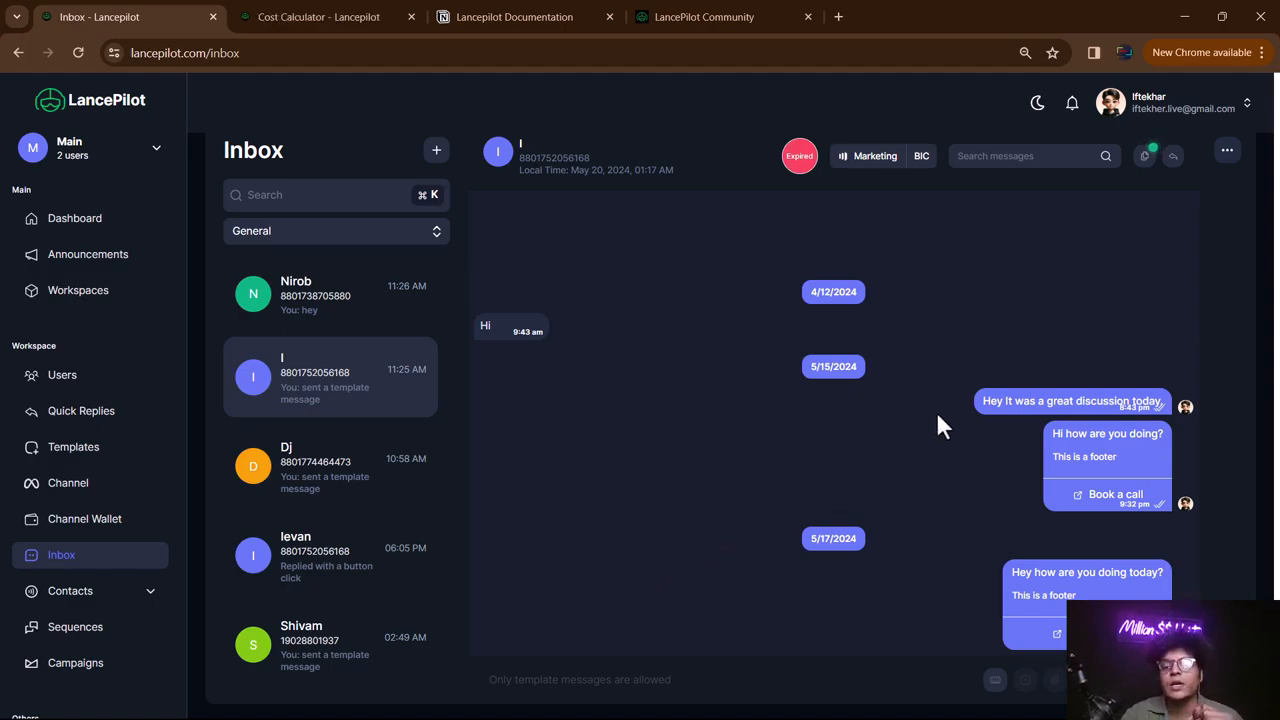
click(1145, 158)
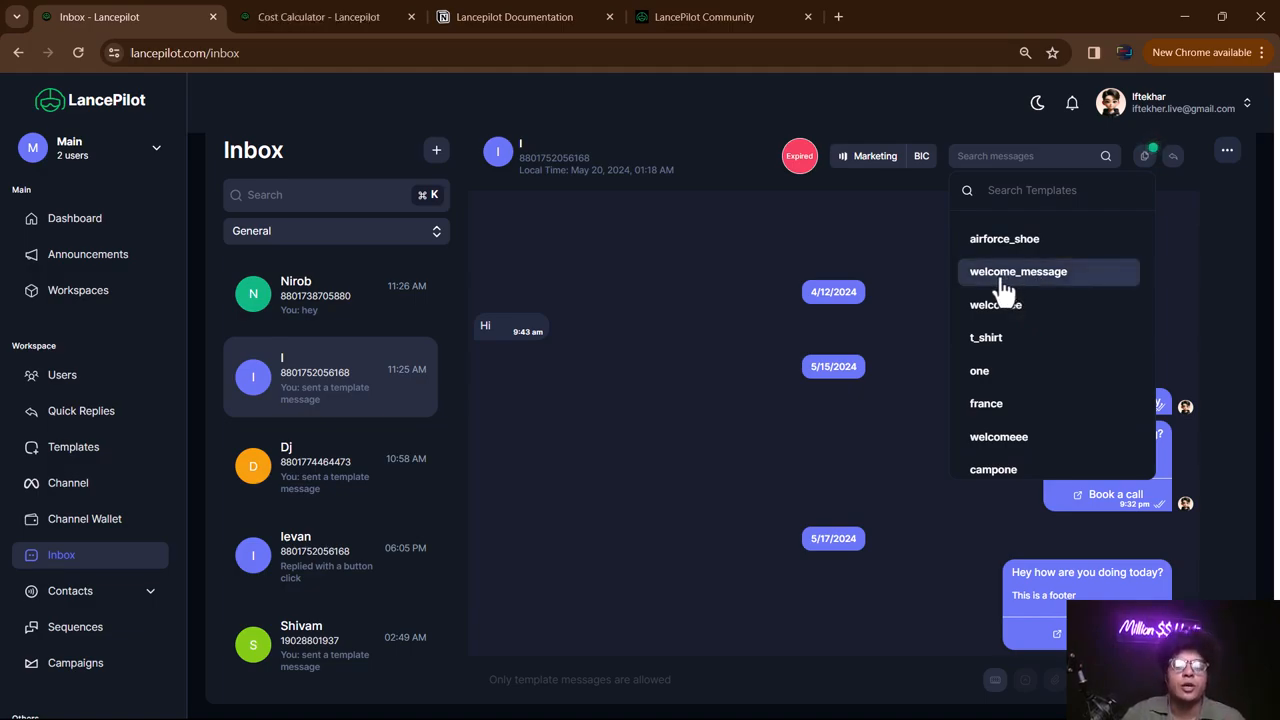
click(561, 340)
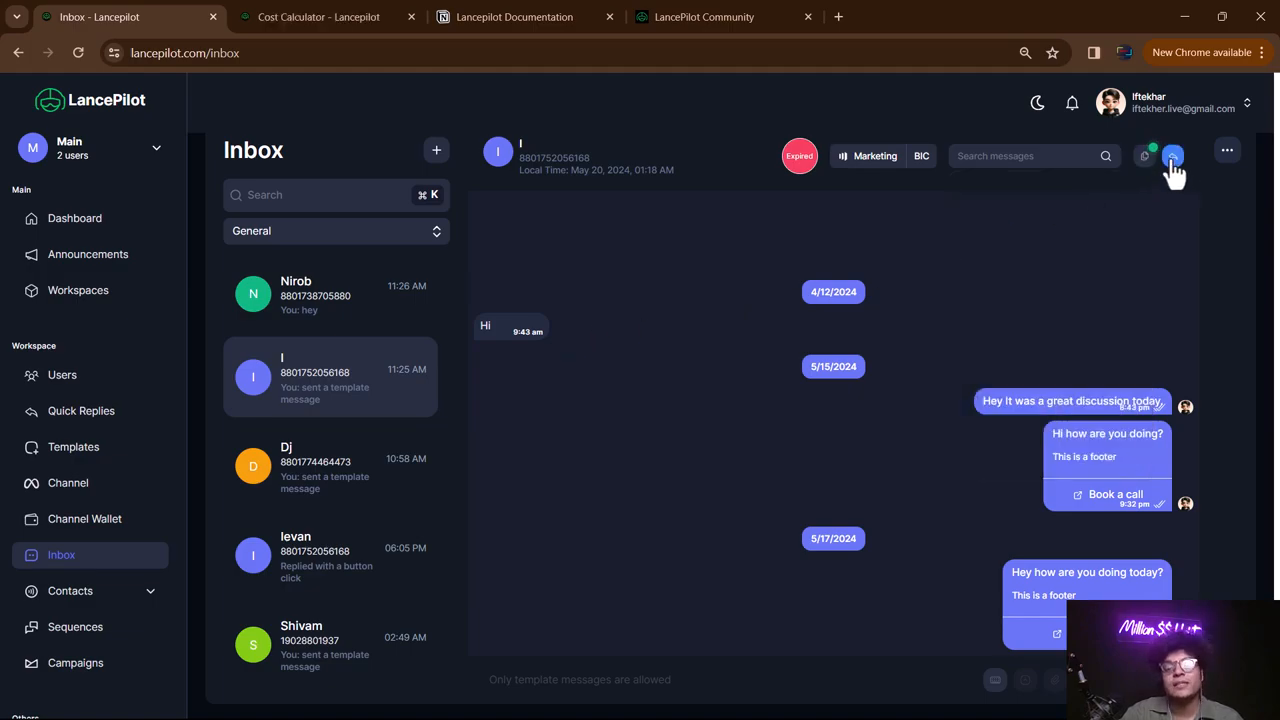
click(104, 414)
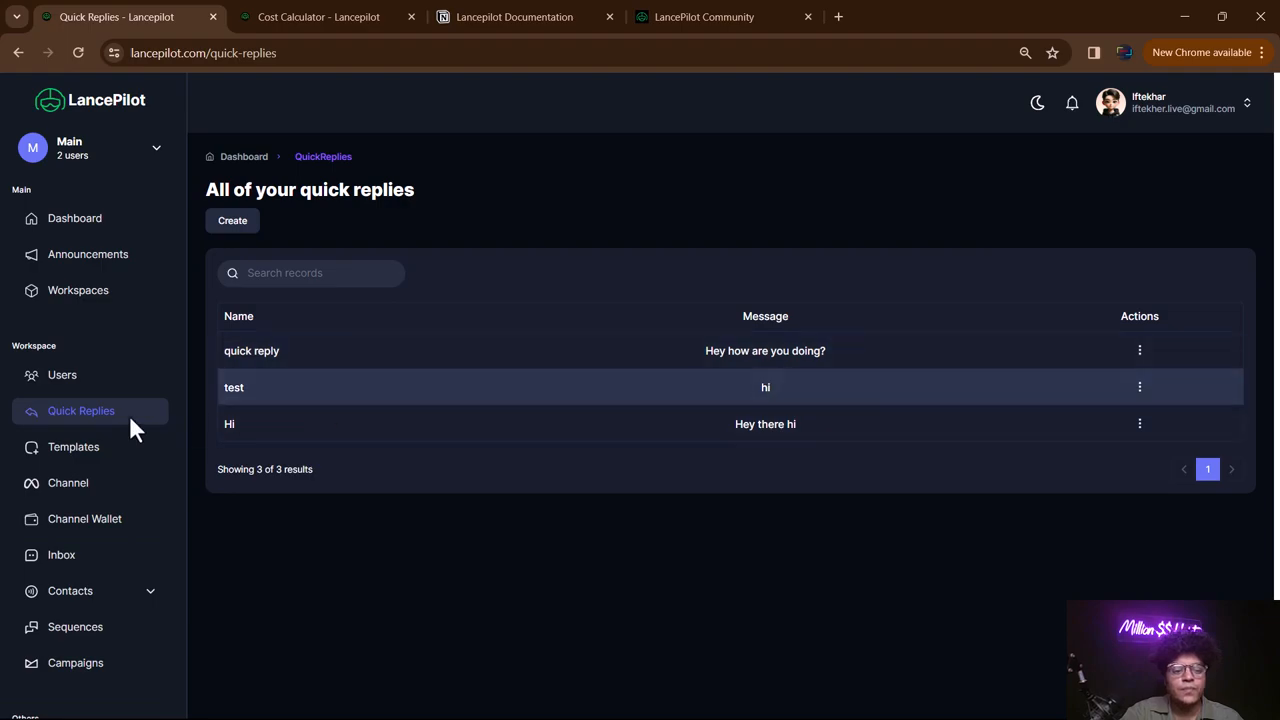
click(158, 544)
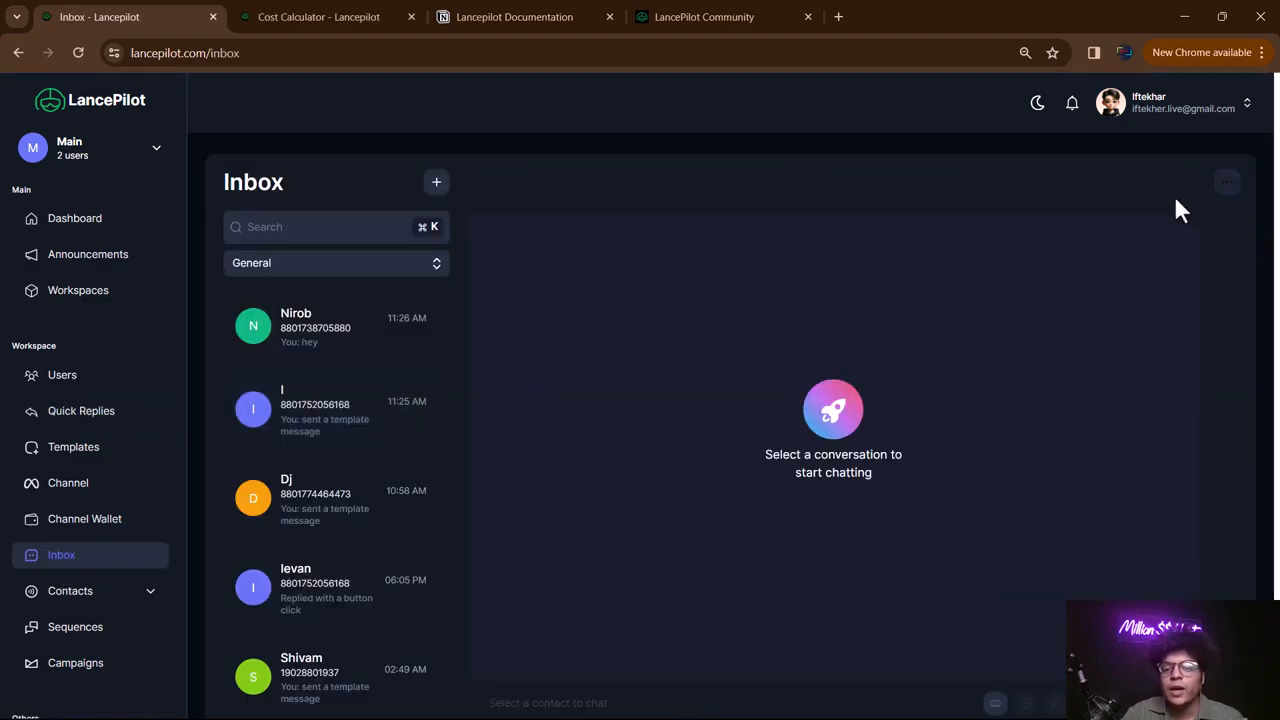
click(316, 428)
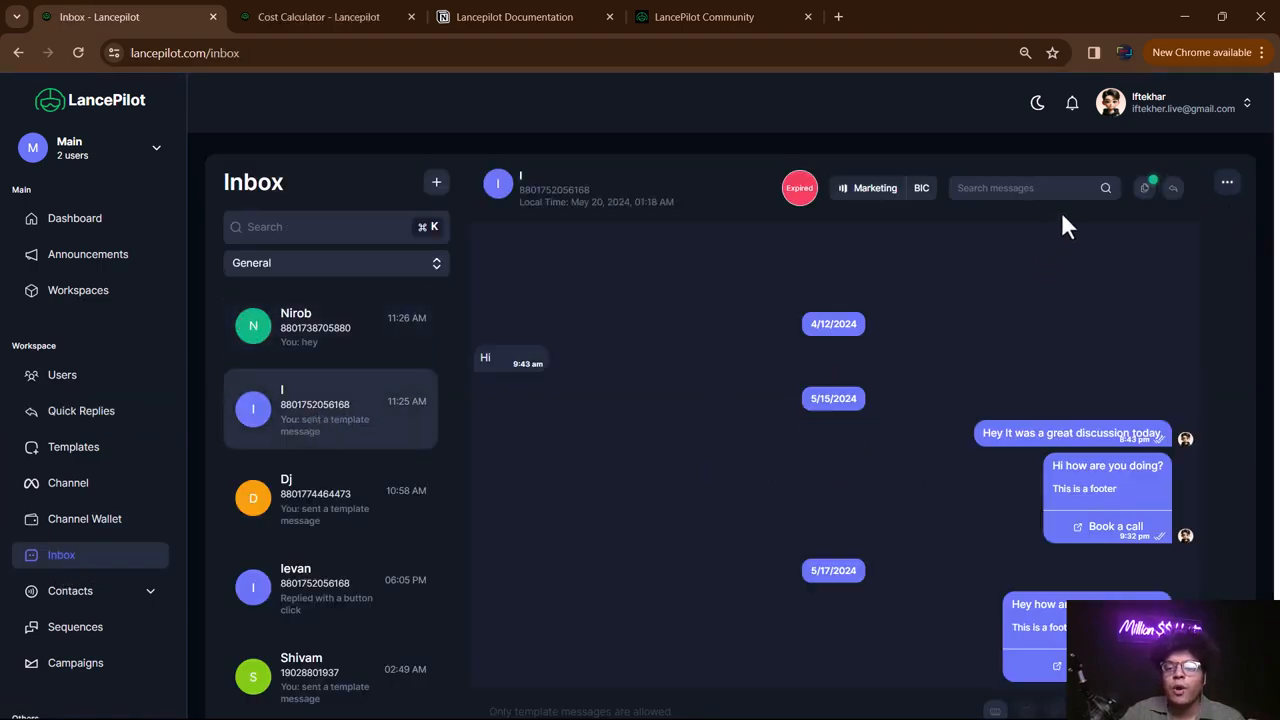
click(1174, 195)
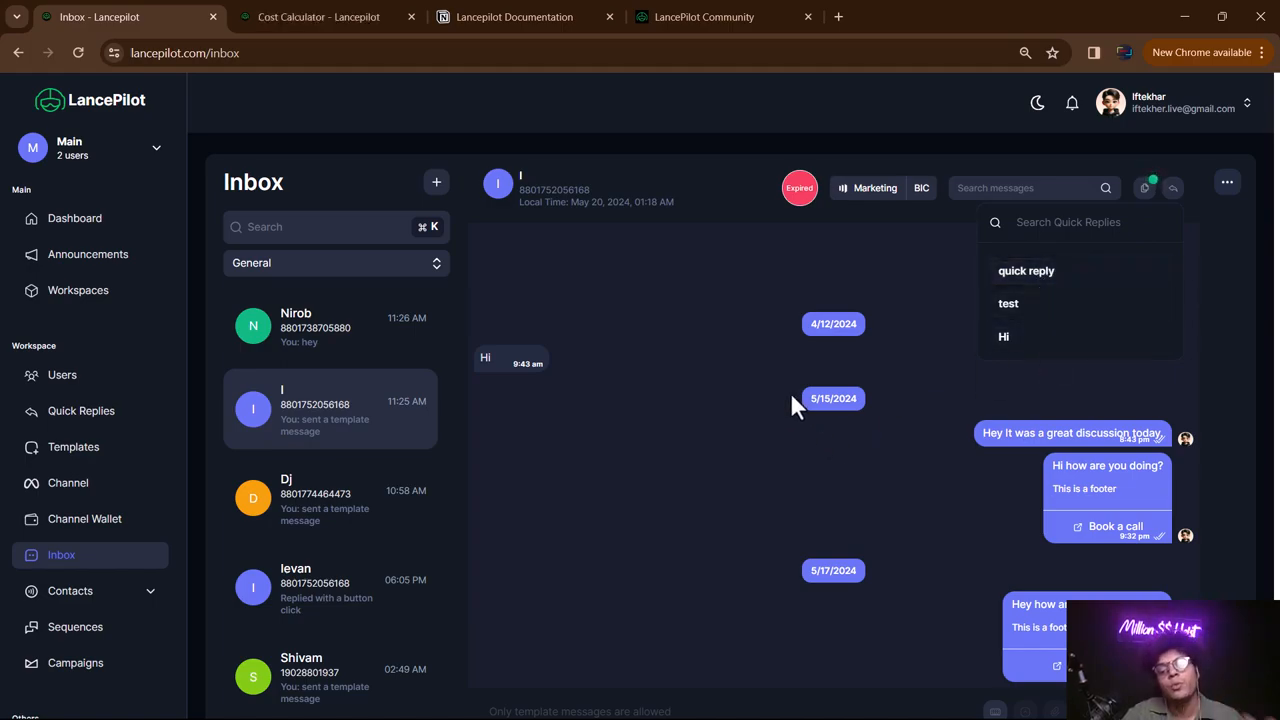
click(1061, 297)
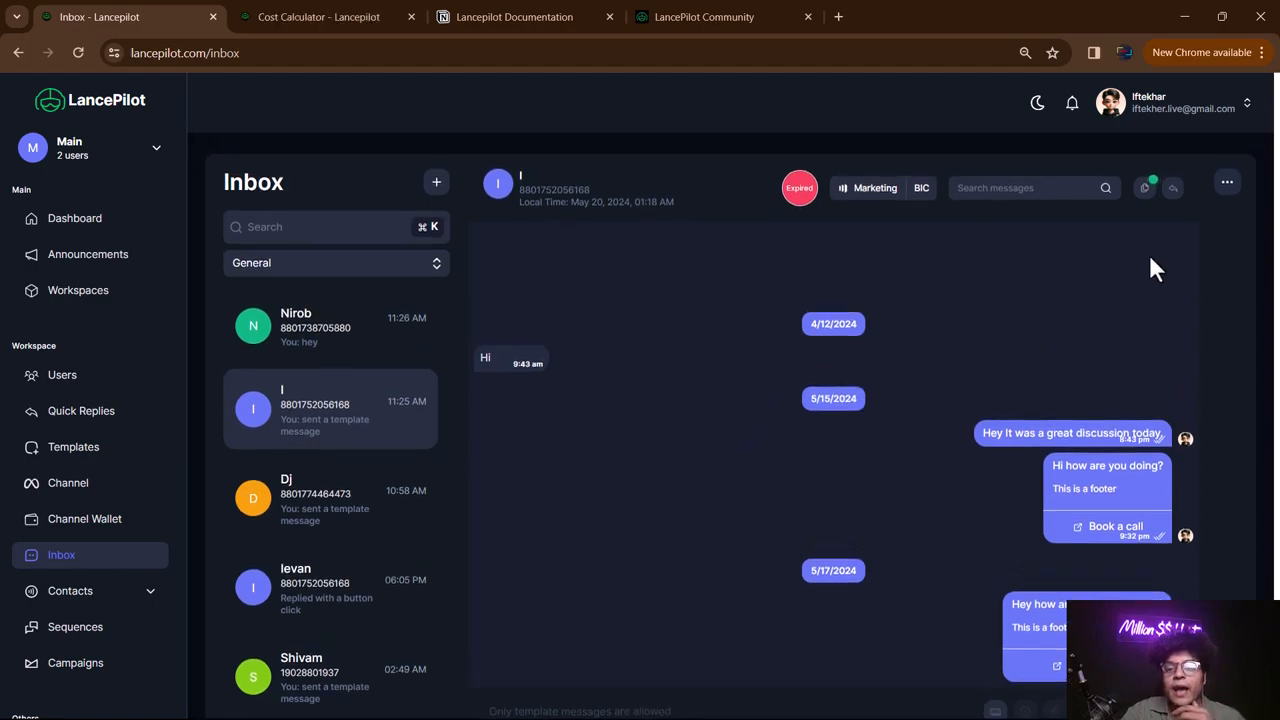
- Open the contact's details and review its $0.1757 balance, campaigns and Contact Groups
click(1228, 184)
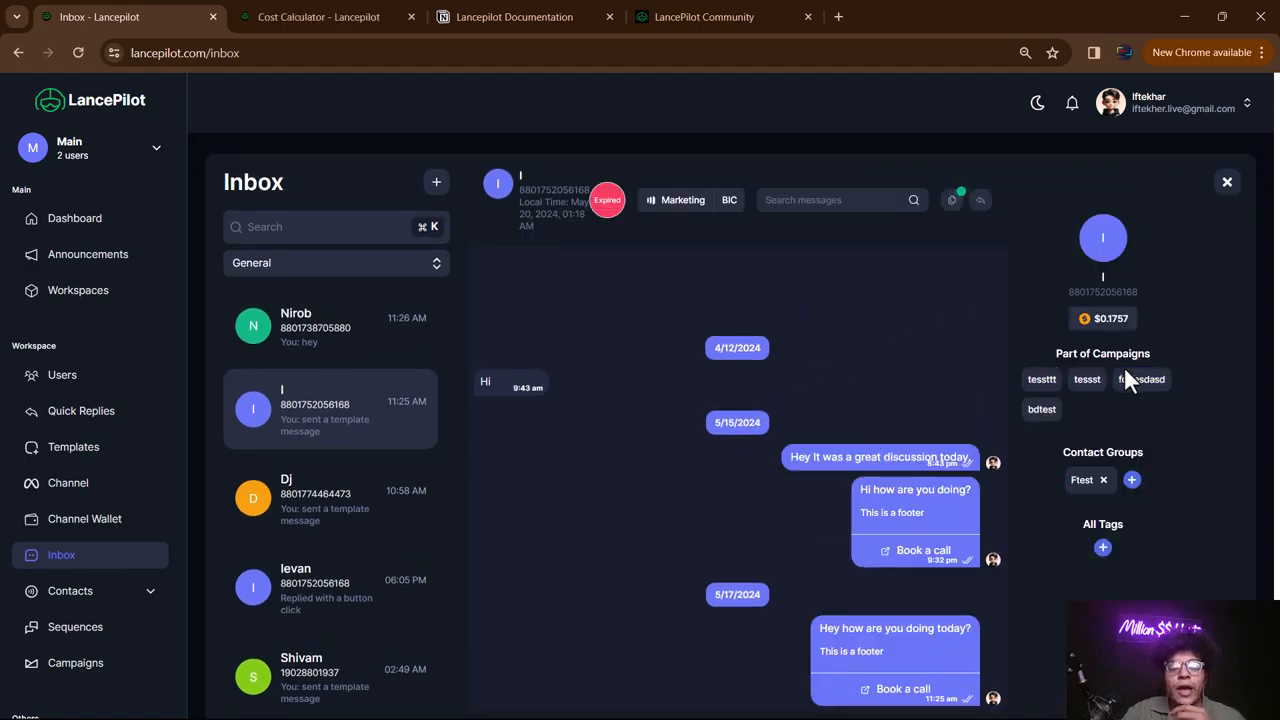
double_click(1130, 318)
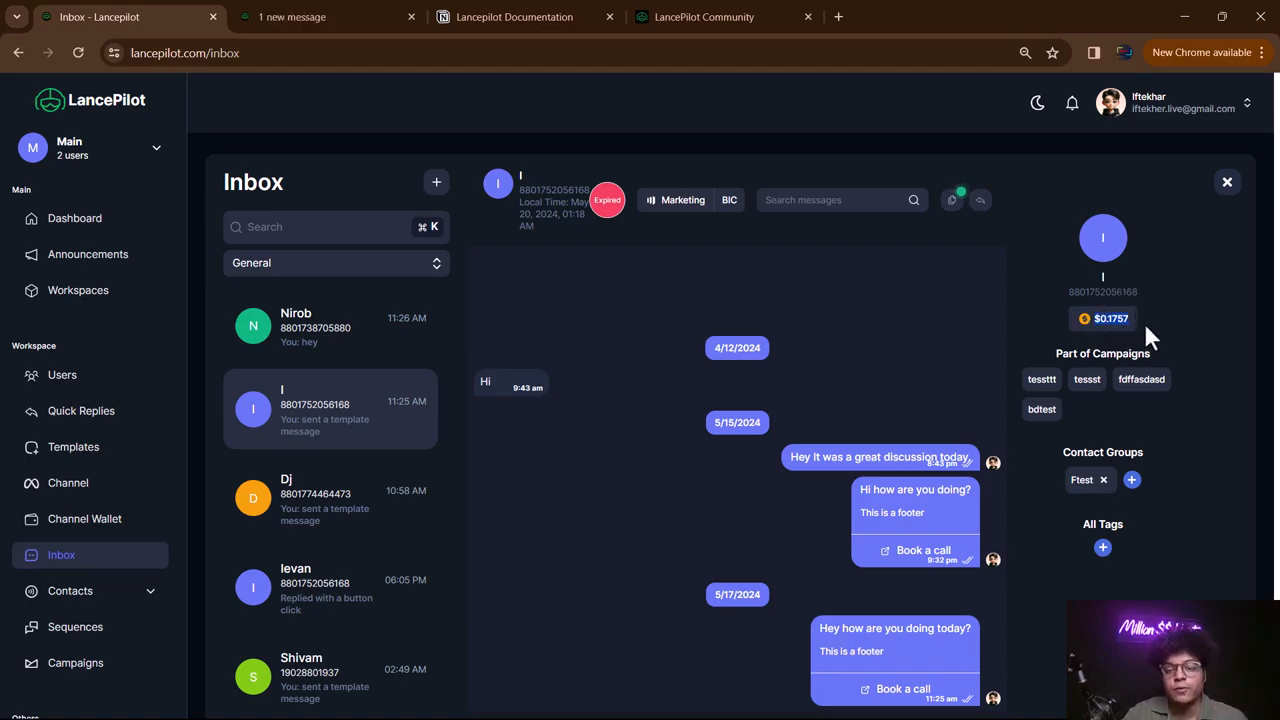
drag(1058, 356, 1158, 351)
drag(1088, 402, 1044, 380)
click(1044, 380)
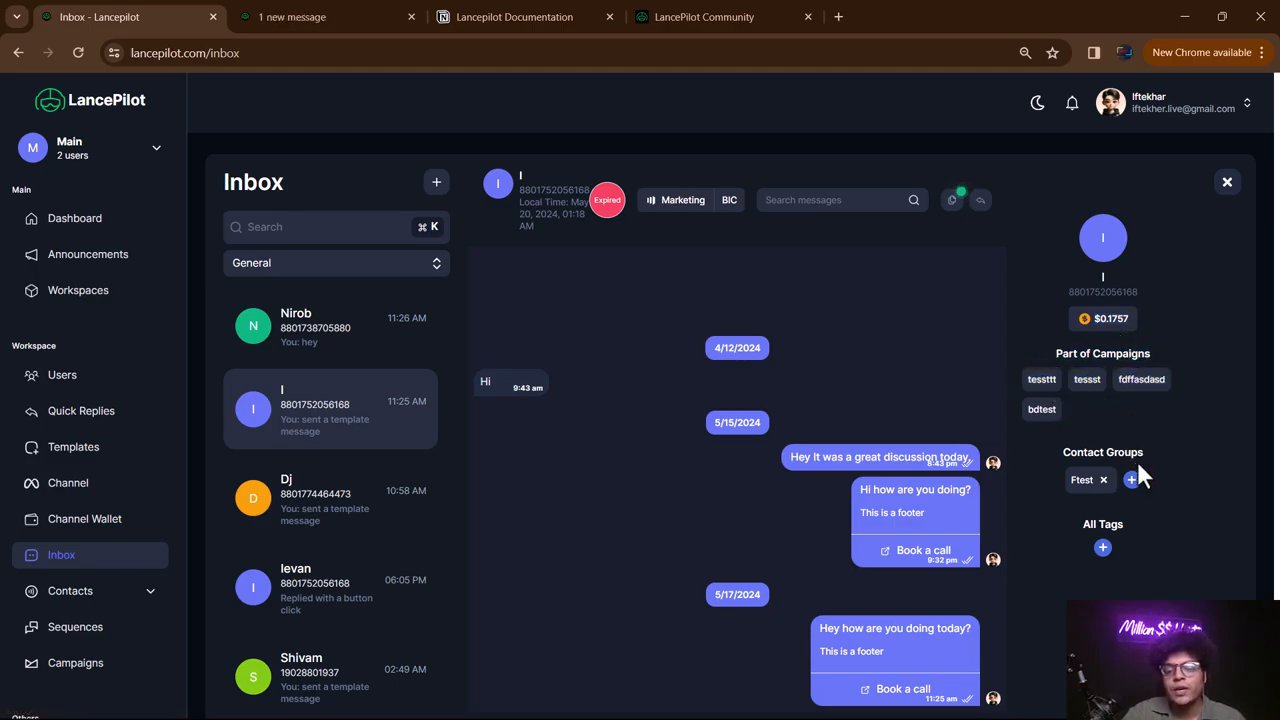
drag(1062, 456, 1147, 452)
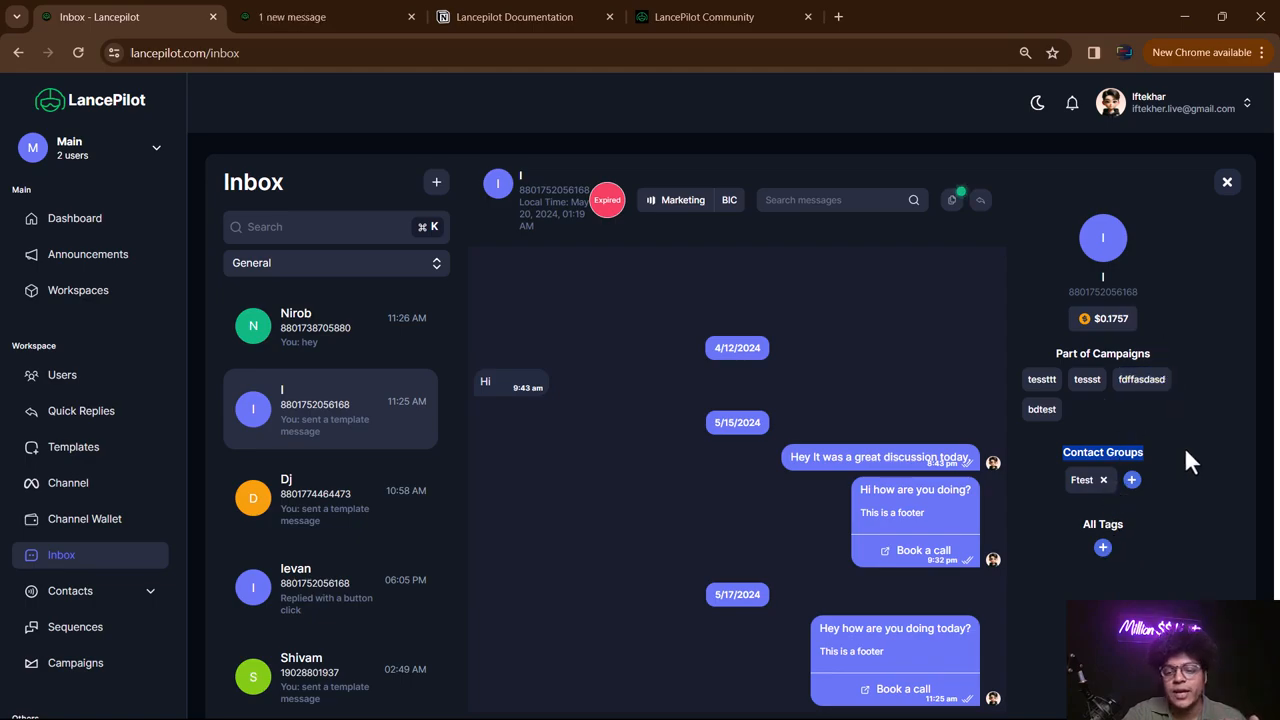
- Close the contact details panel and expand the Contacts subsections in the sidebar
click(1227, 183)
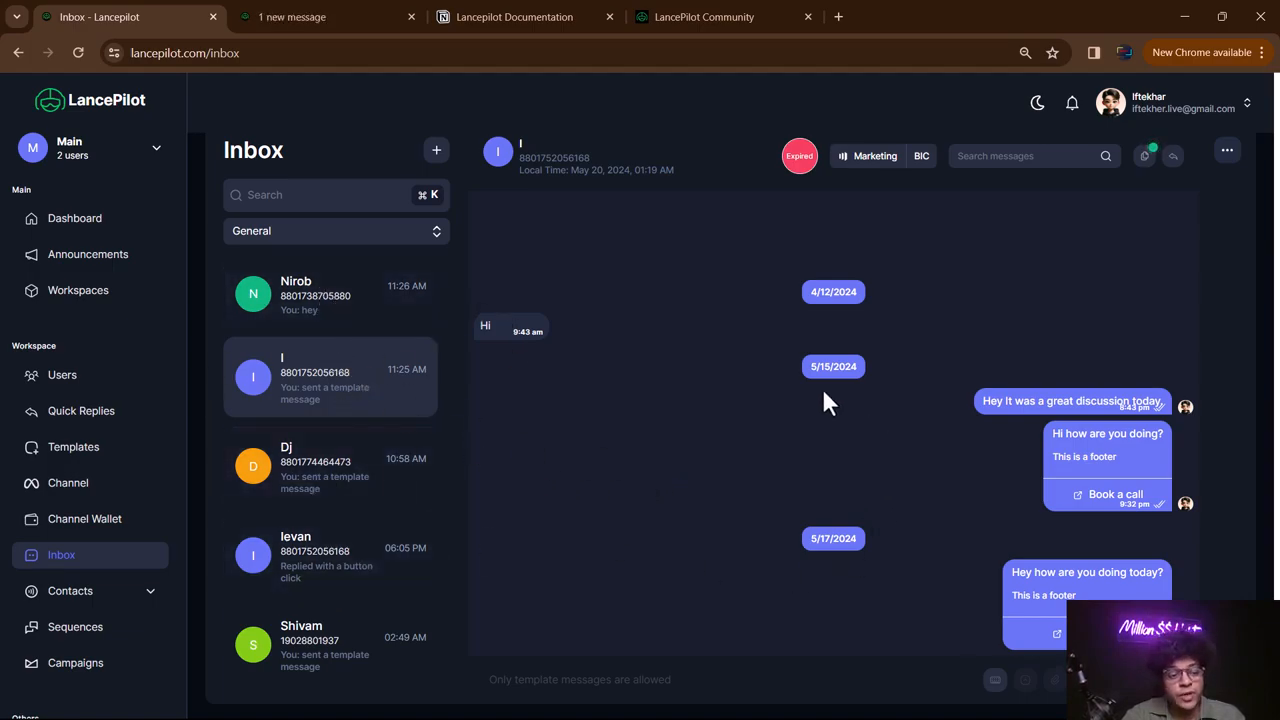
click(80, 588)
scroll(75, 480, down, 2)
- Look over All Contacts and the empty Contact Fields page, dismissing the new-field form
click(92, 460)
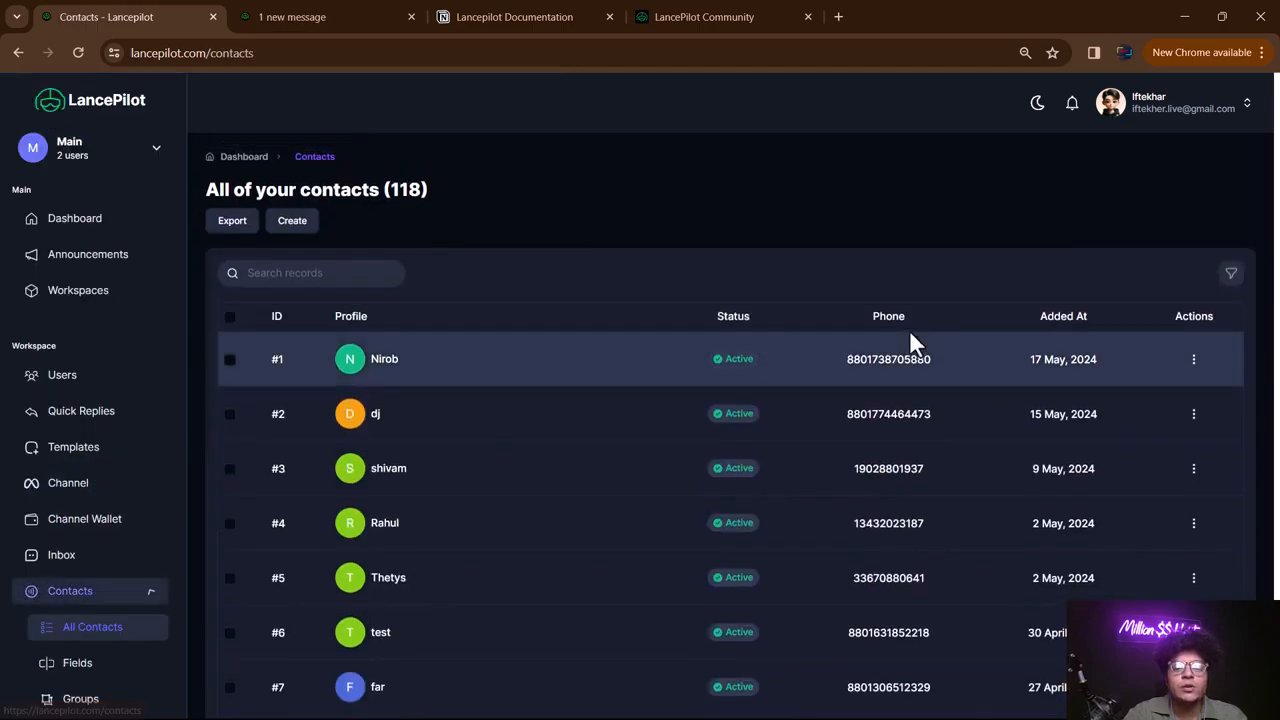
scroll(60, 545, down, 2)
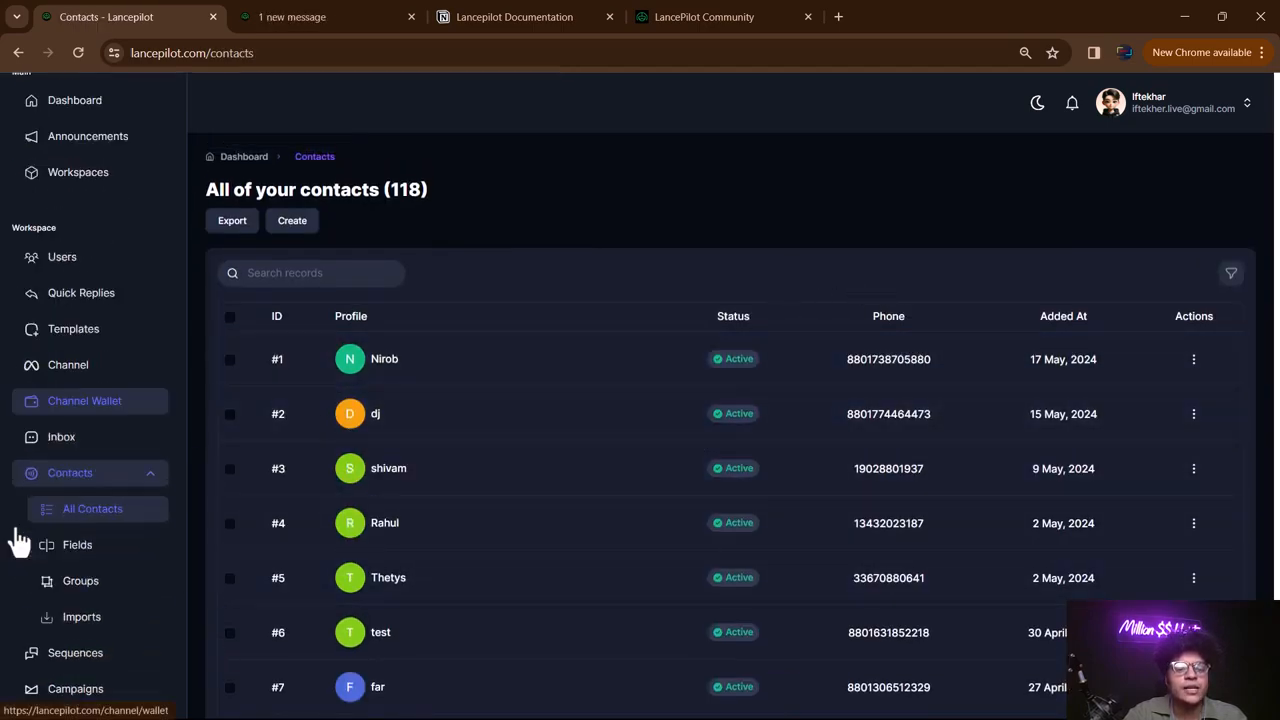
click(77, 503)
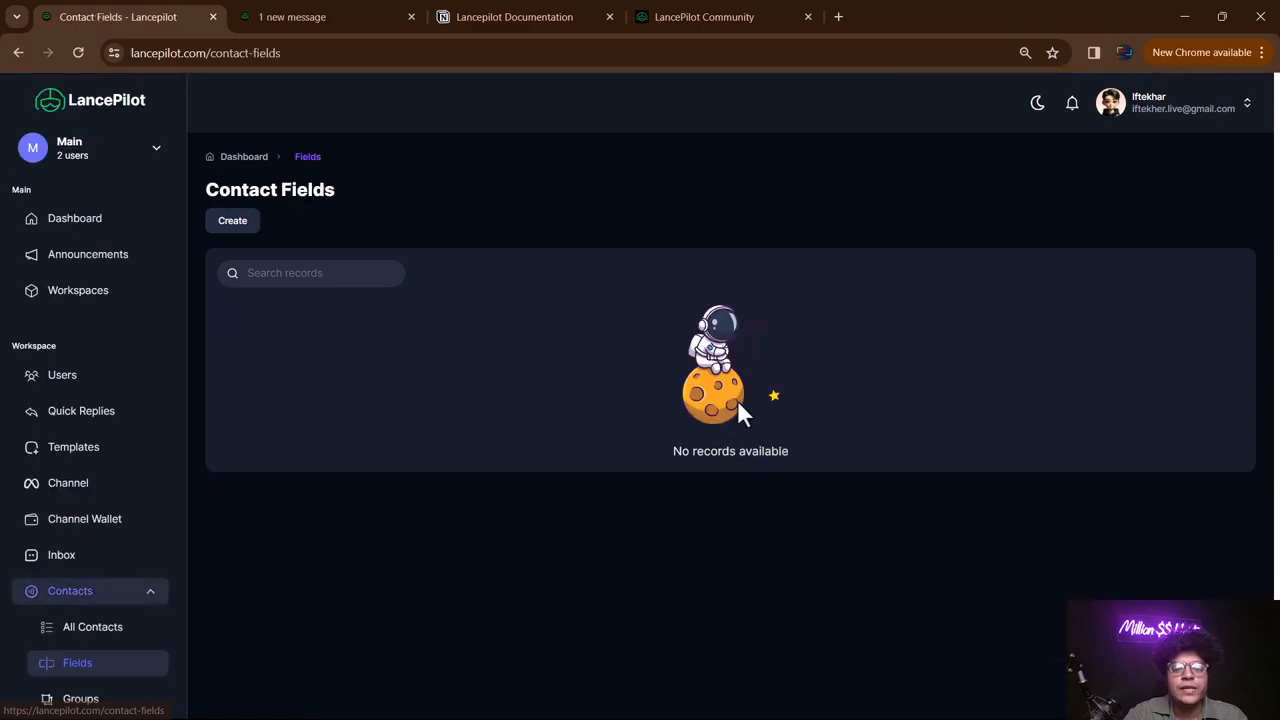
click(232, 221)
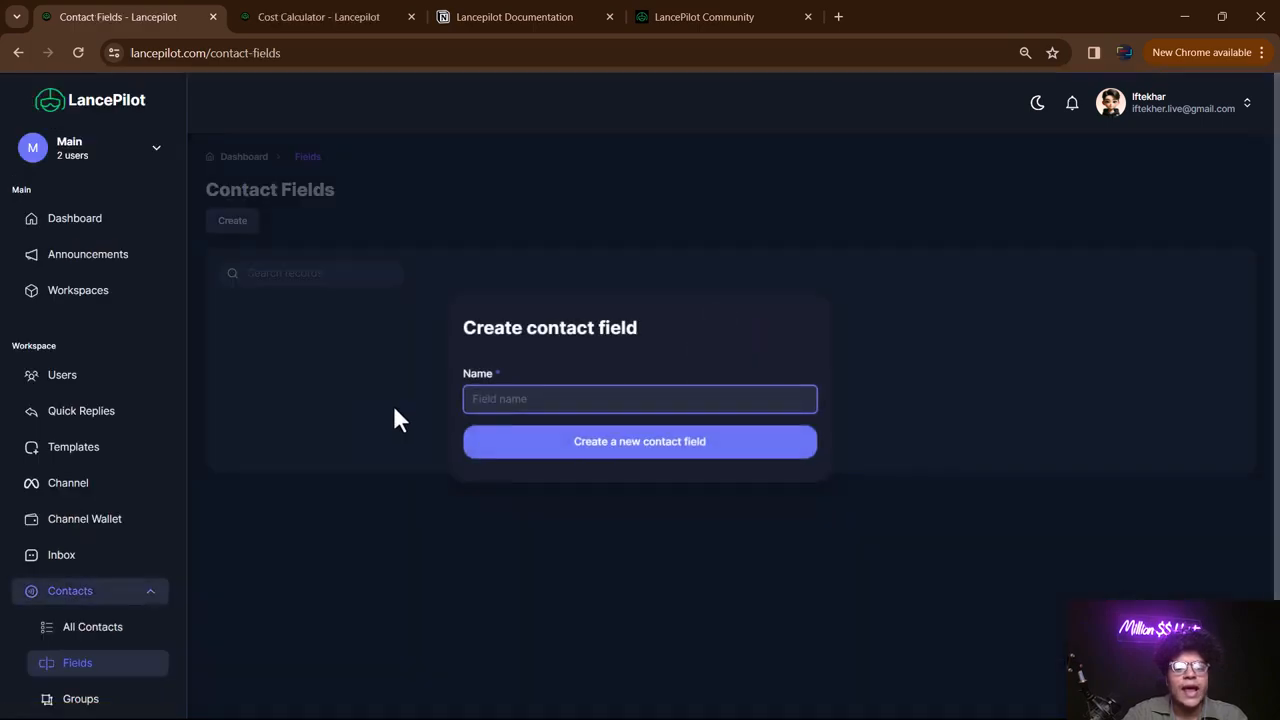
click(489, 545)
- Return to All Contacts, then open the Contact Groups page listing six groups
click(104, 630)
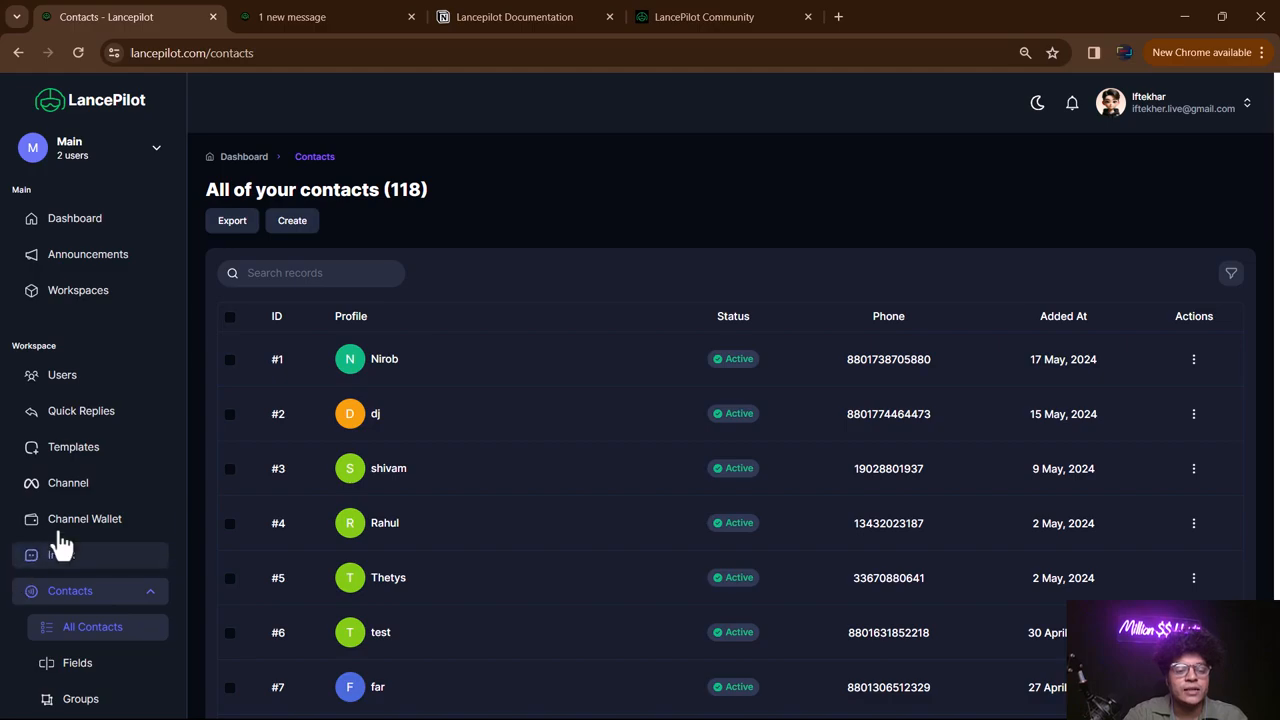
scroll(58, 544, down, 2)
click(100, 537)
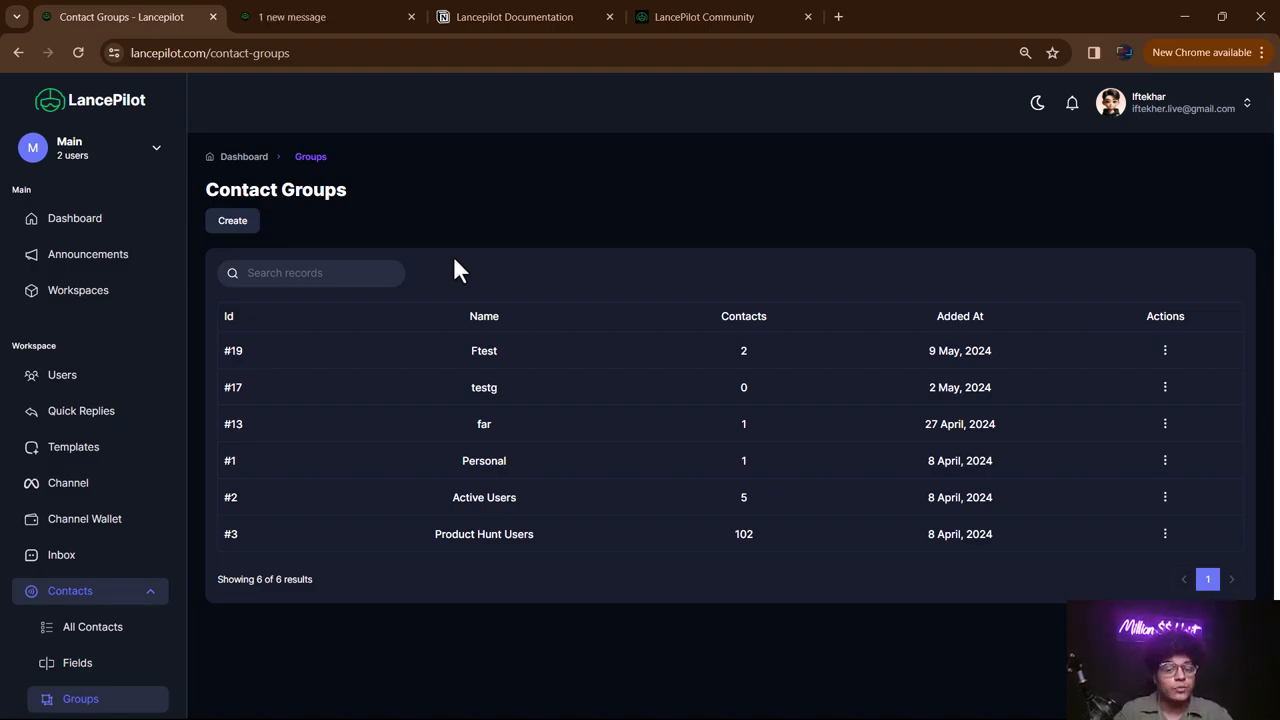
- Create a new contact group named testee, using a letters-only name
click(220, 224)
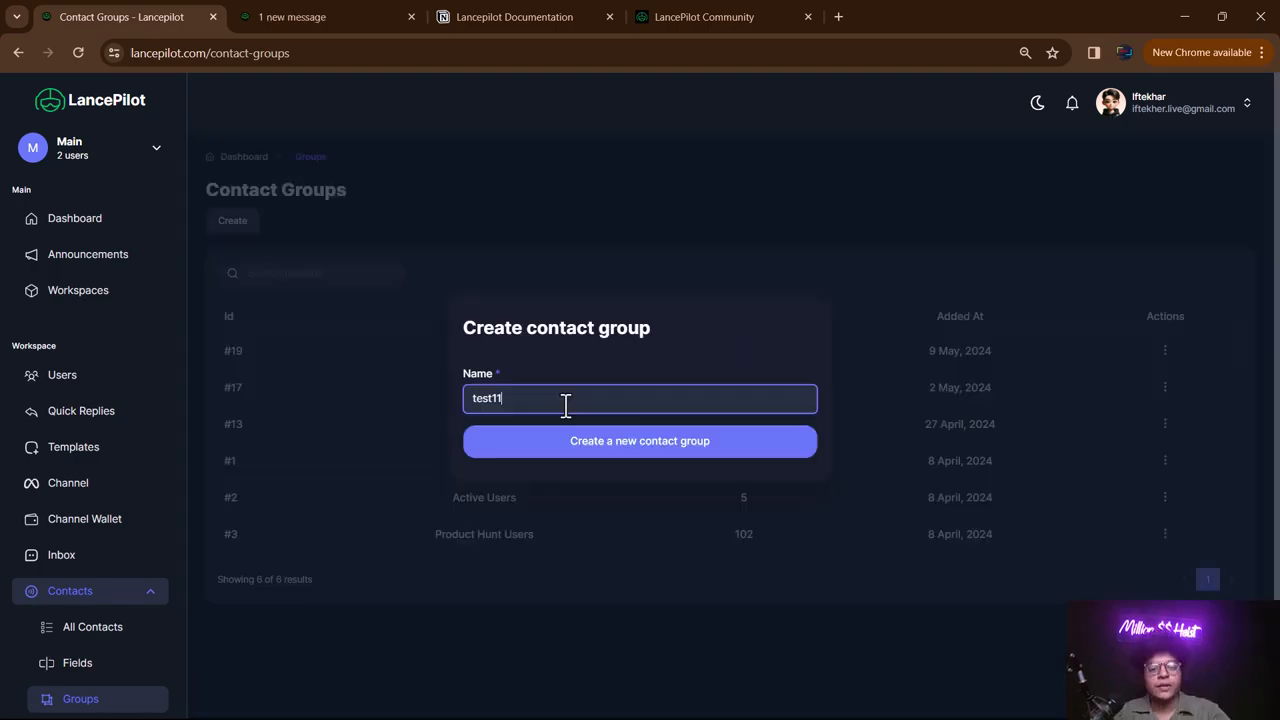
click(580, 441)
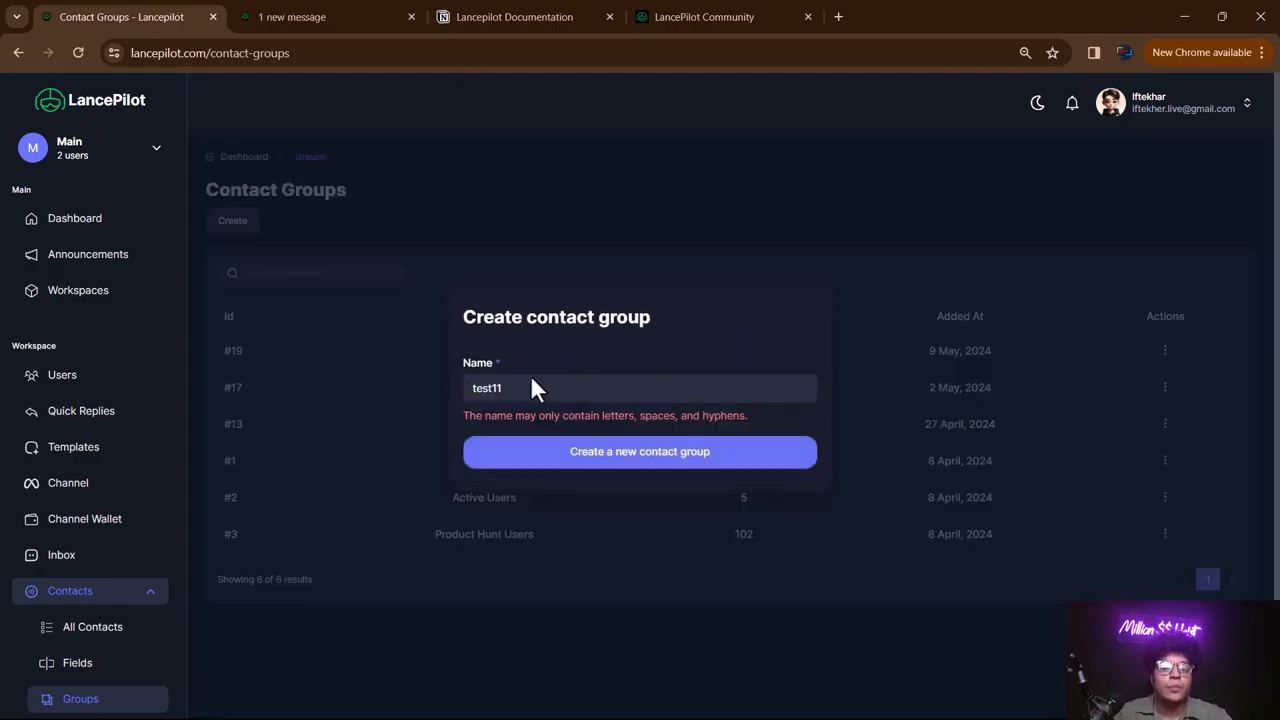
click(592, 449)
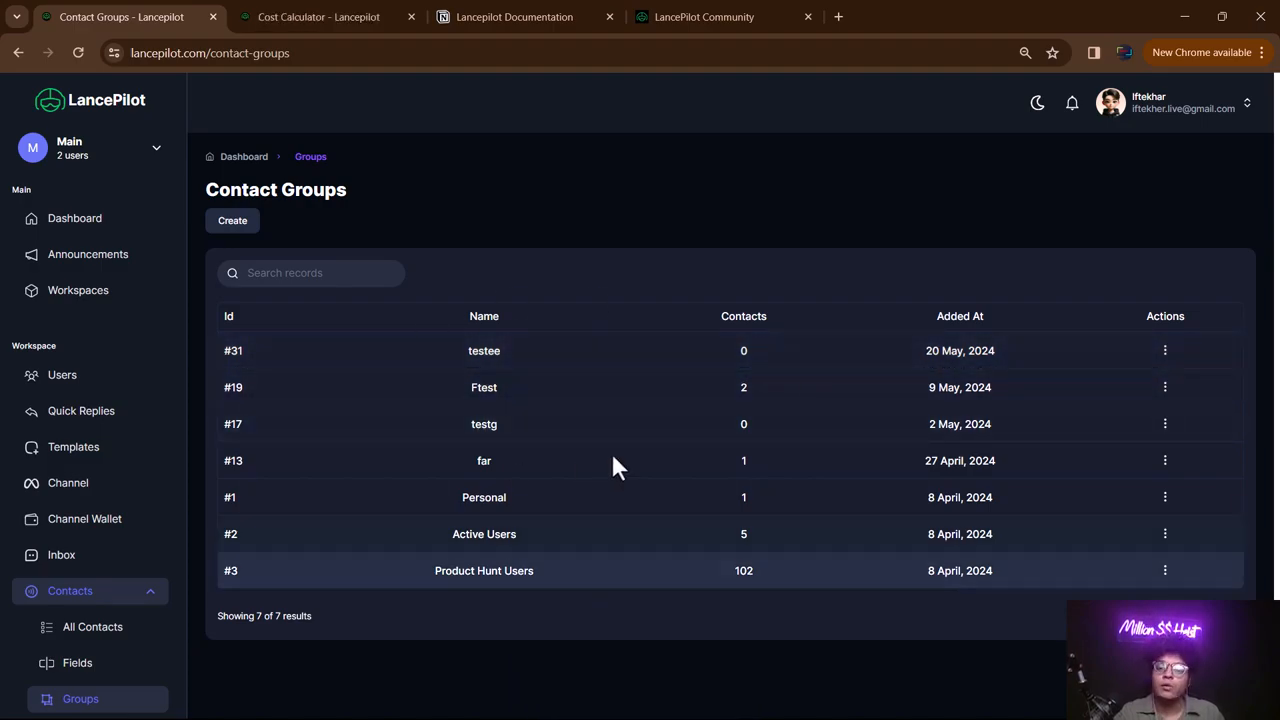
scroll(620, 393, down, 1)
scroll(103, 545, down, 2)
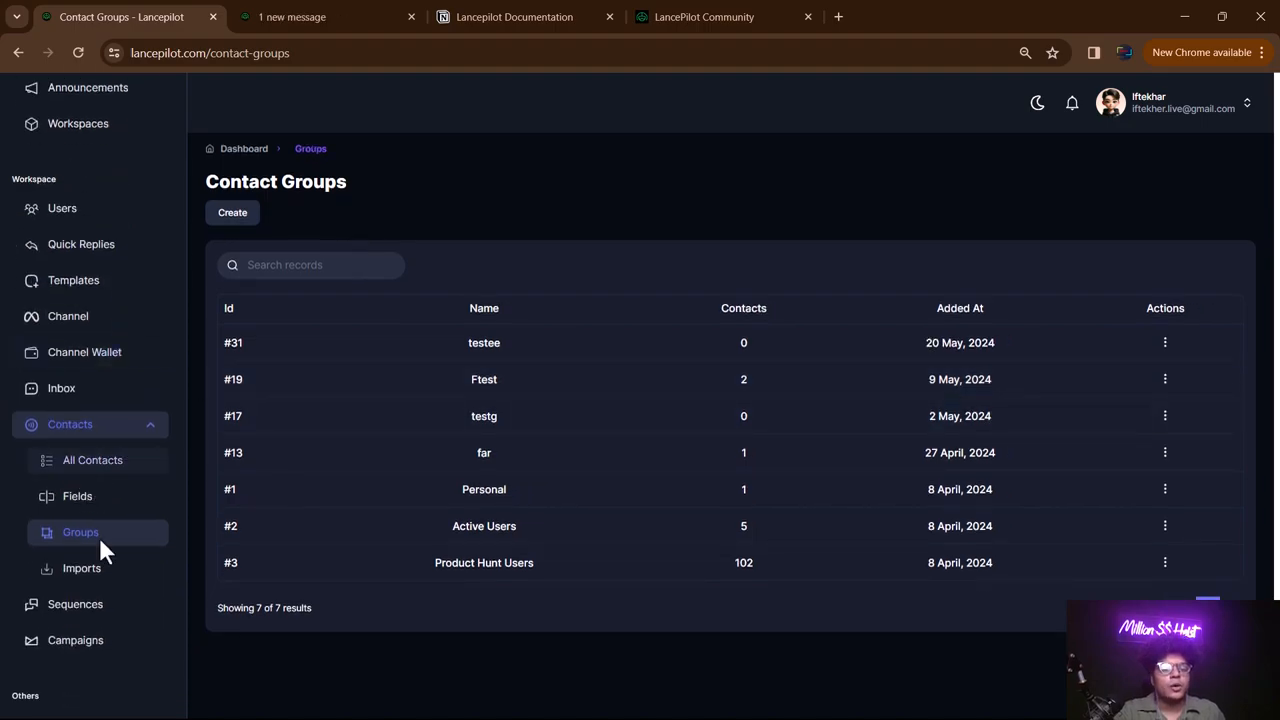
- Open Contact Imports and preview the Import form and file picker, cancelling both
click(92, 572)
scroll(300, 370, down, 1)
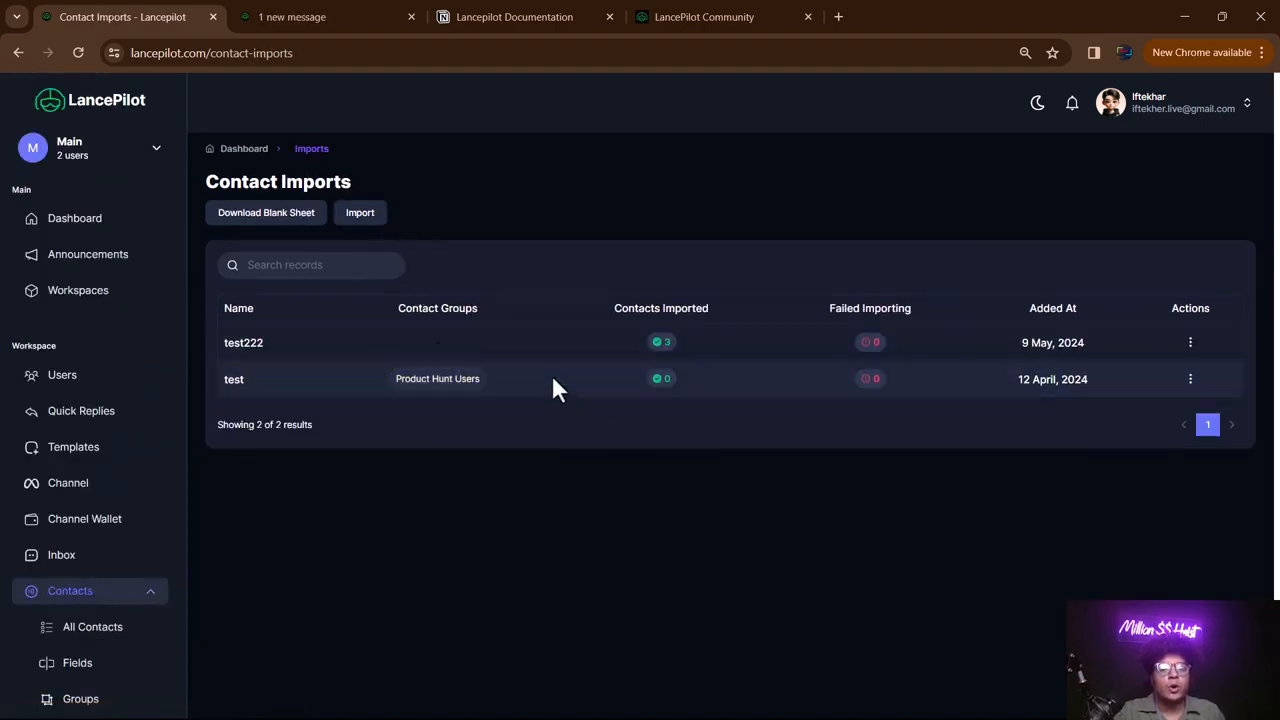
click(362, 218)
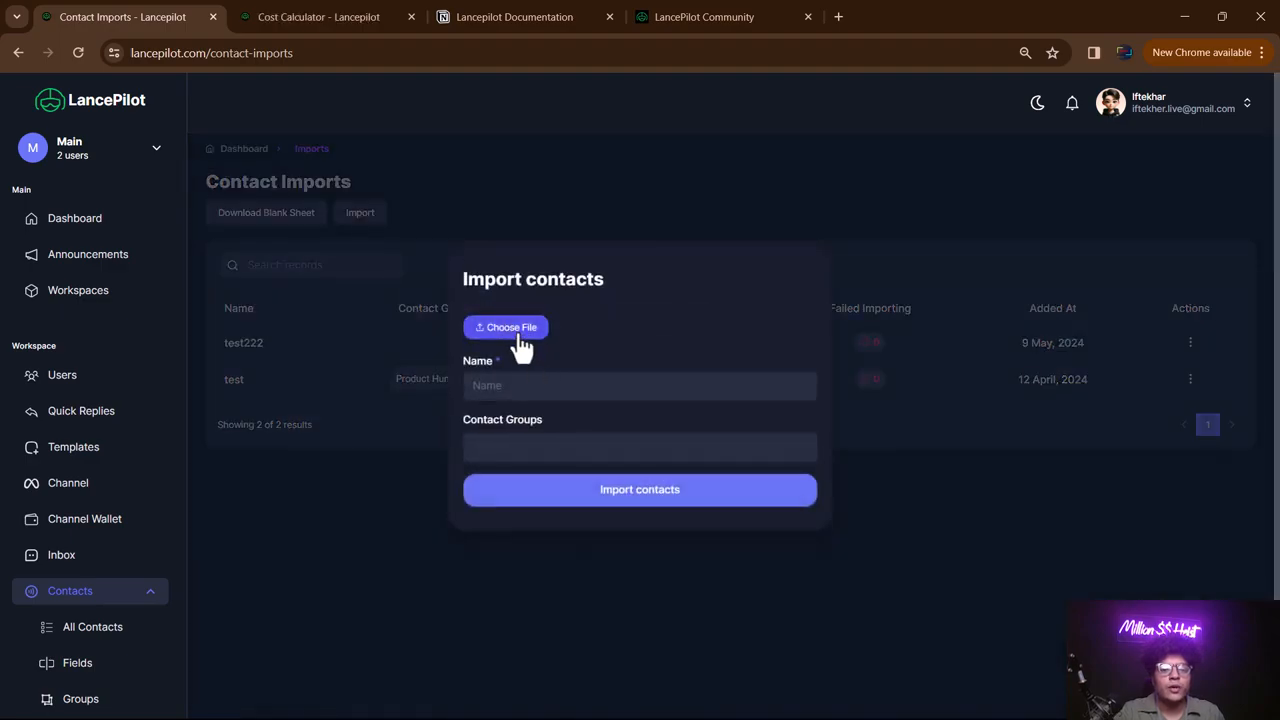
click(517, 329)
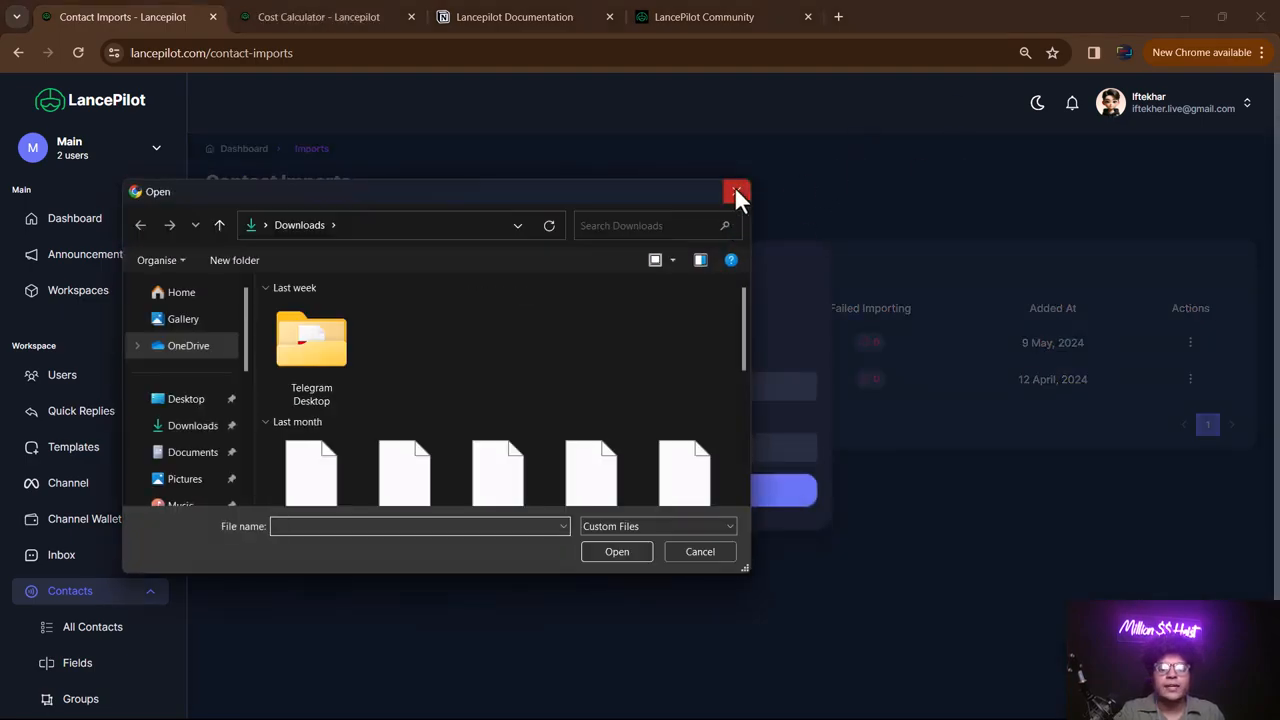
click(736, 191)
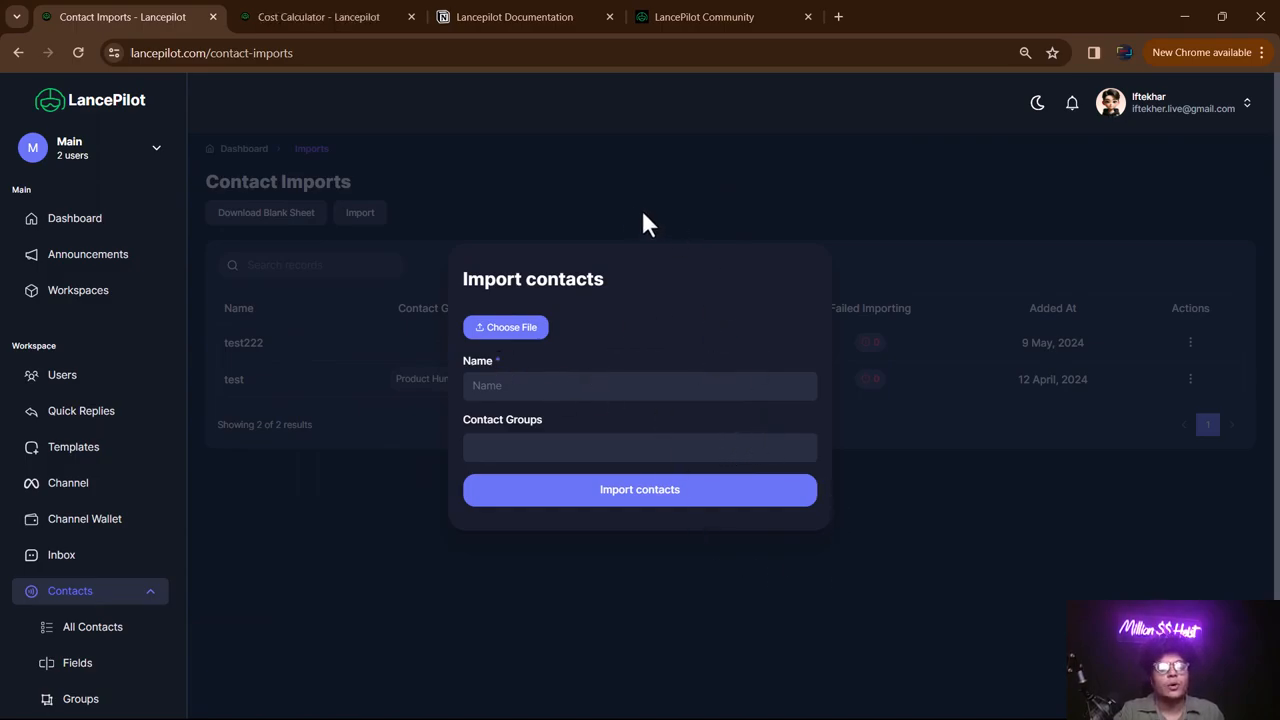
click(760, 618)
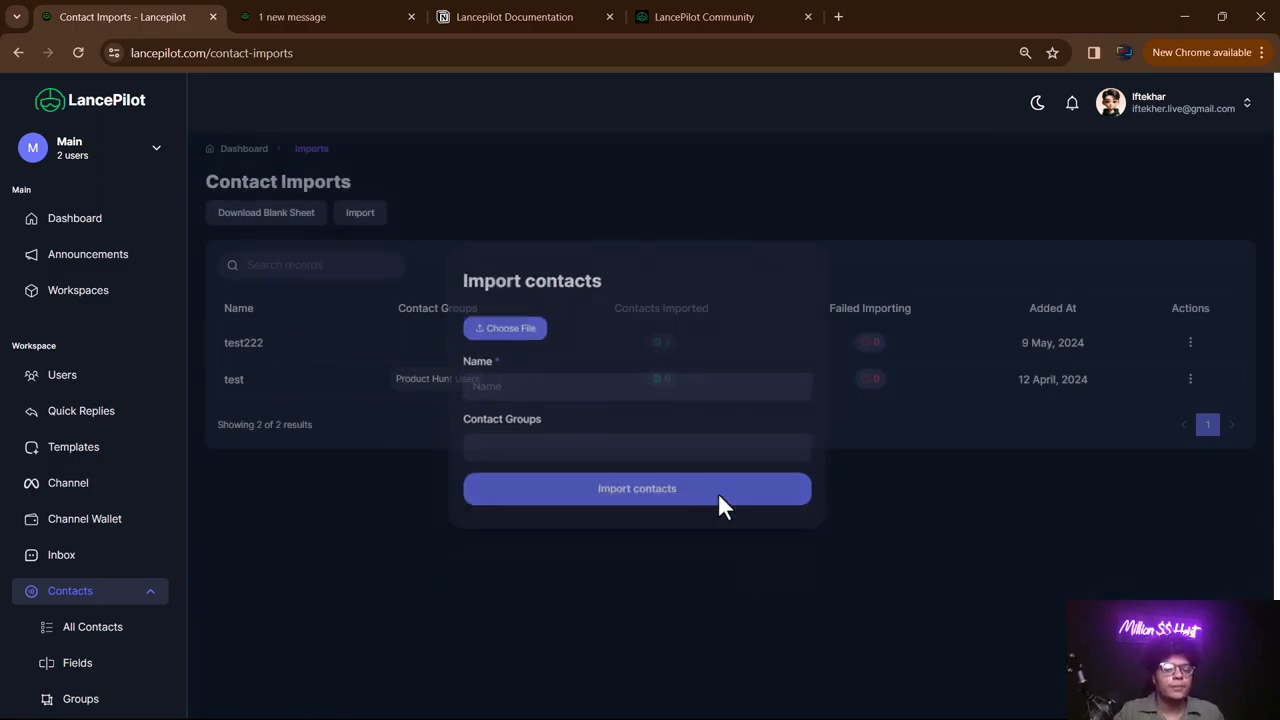
scroll(20, 515, down, 3)
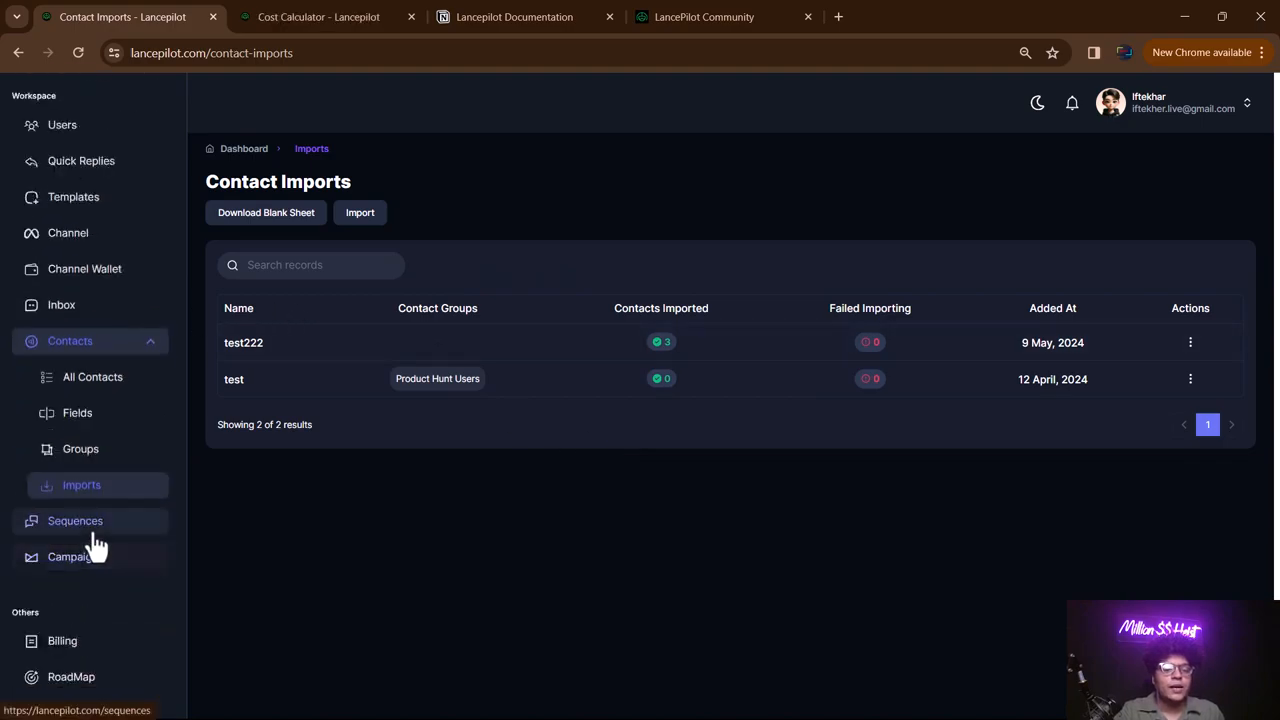
- Start a new campaign named fastcamp and choose Secondtemplate as its message template
click(97, 562)
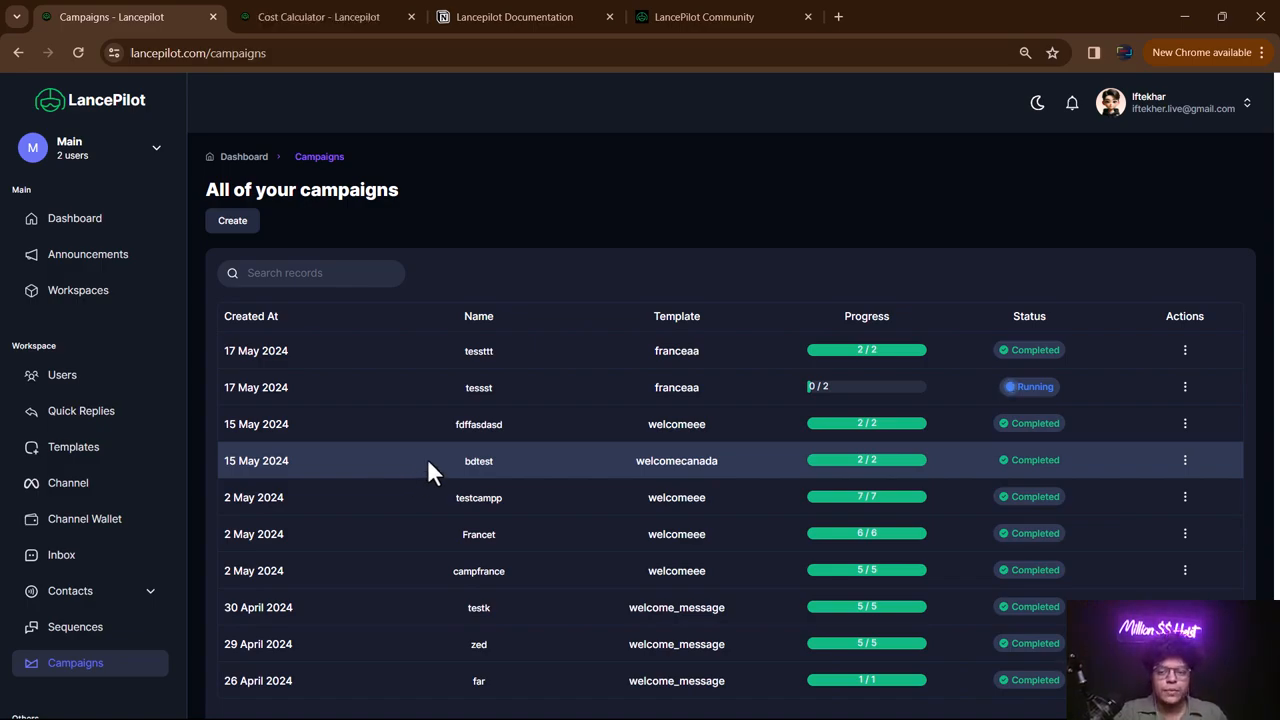
click(232, 220)
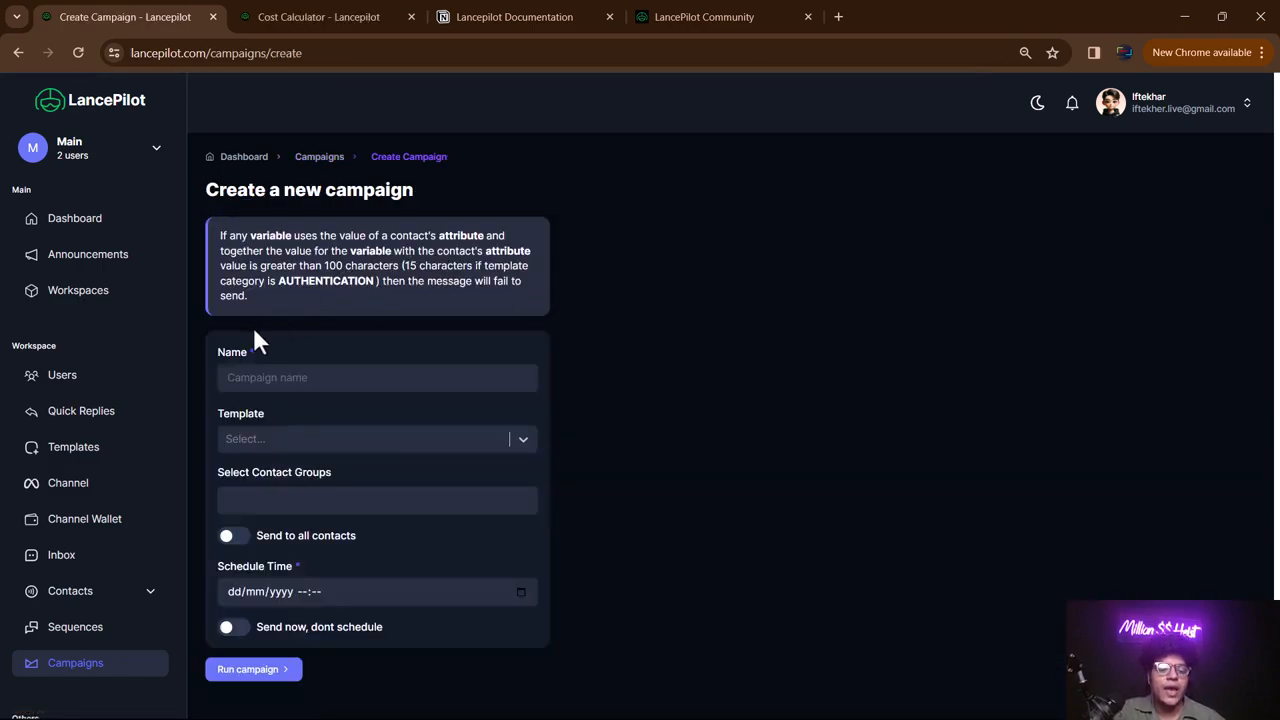
click(260, 380)
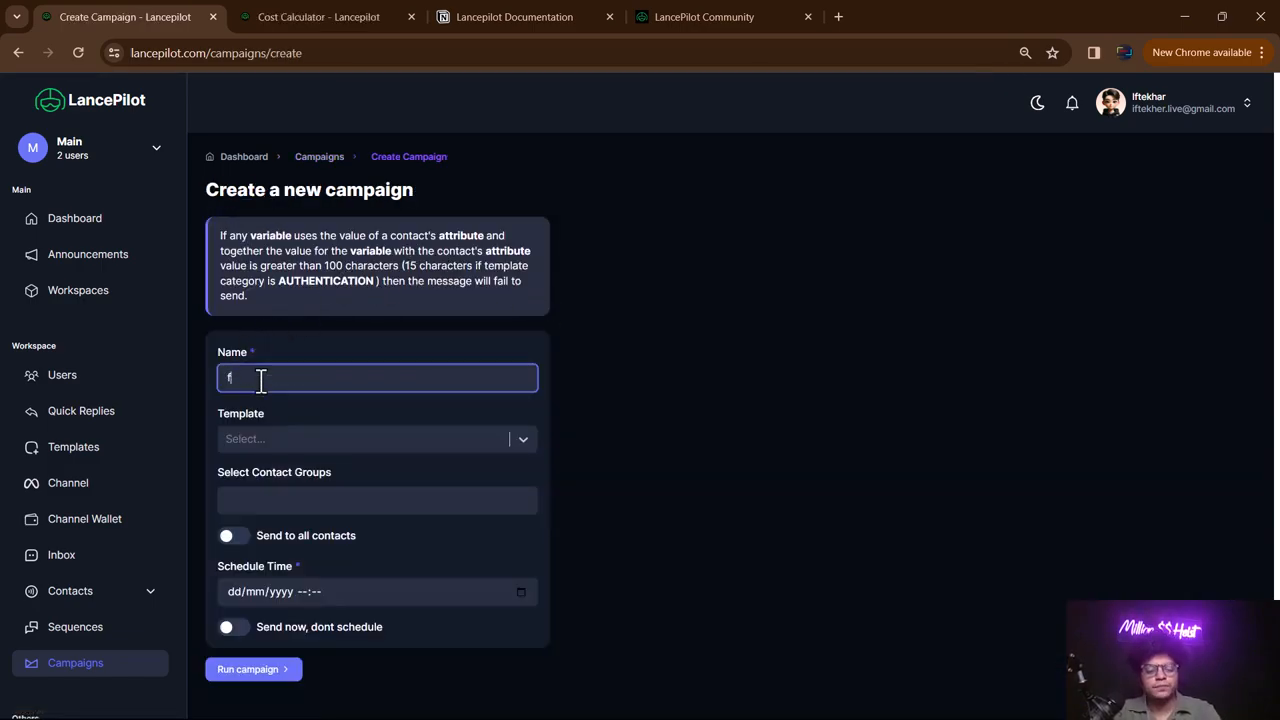
text(fastcamp)
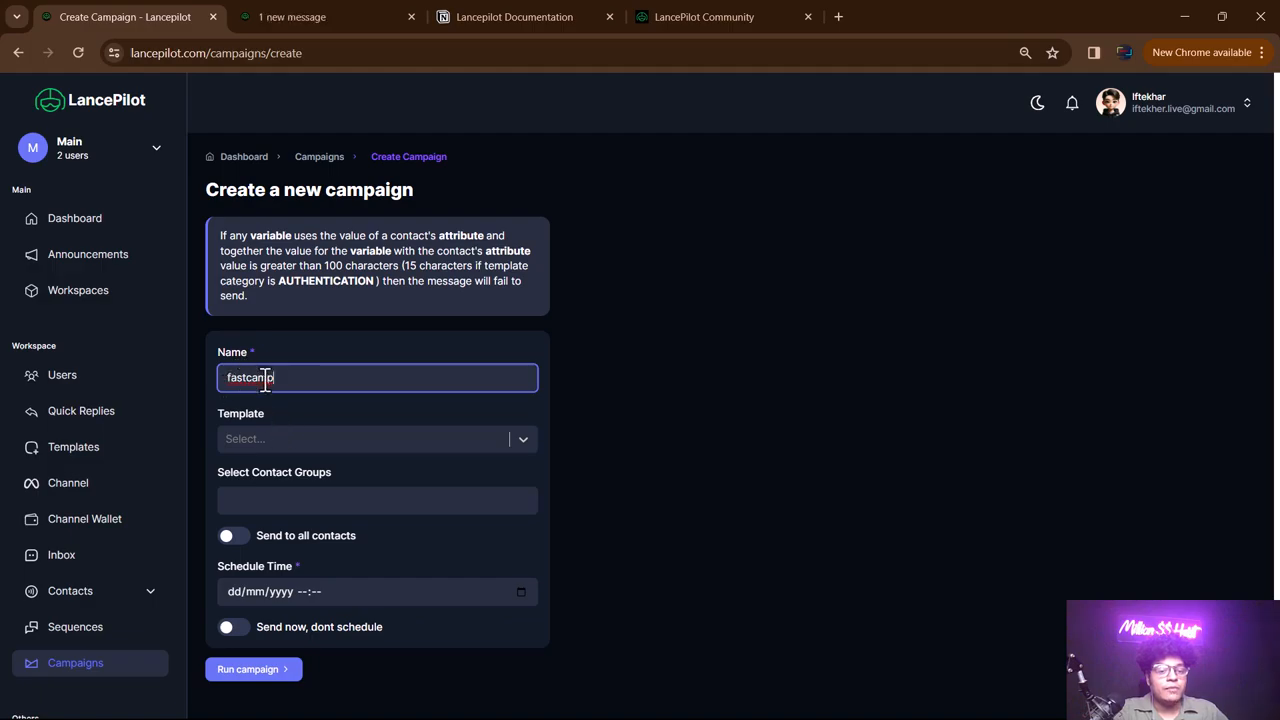
click(265, 439)
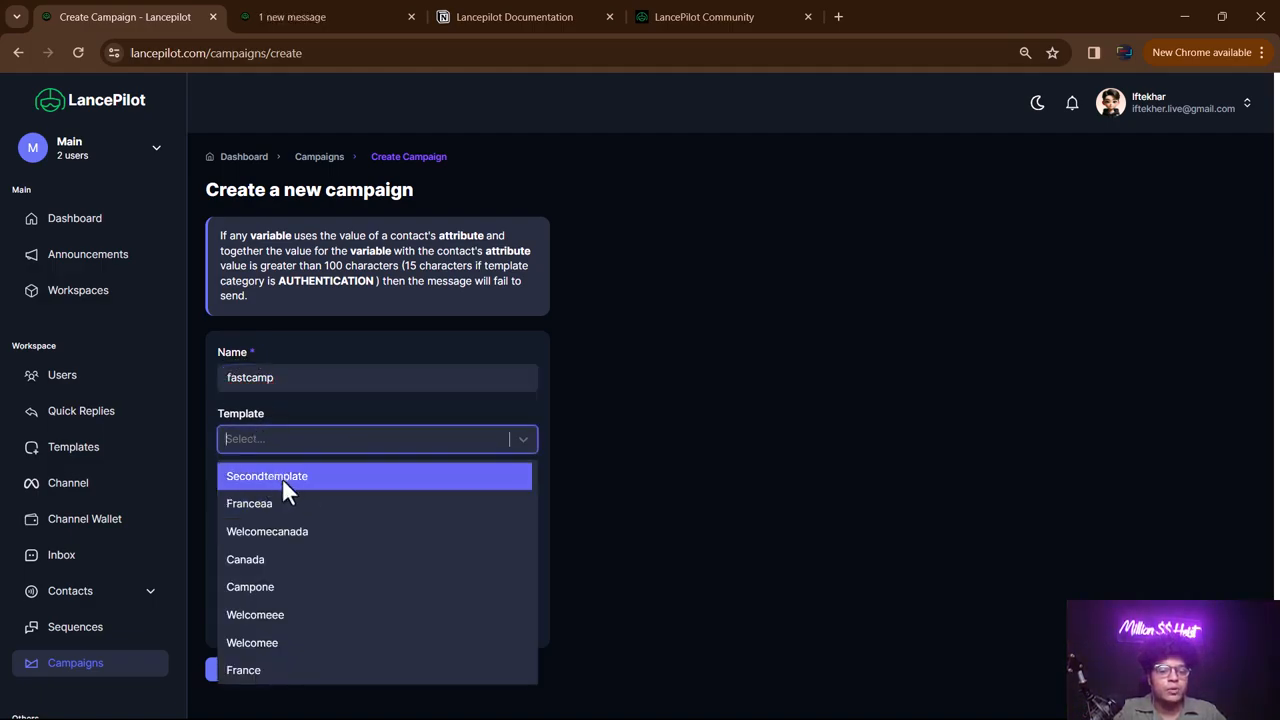
click(282, 478)
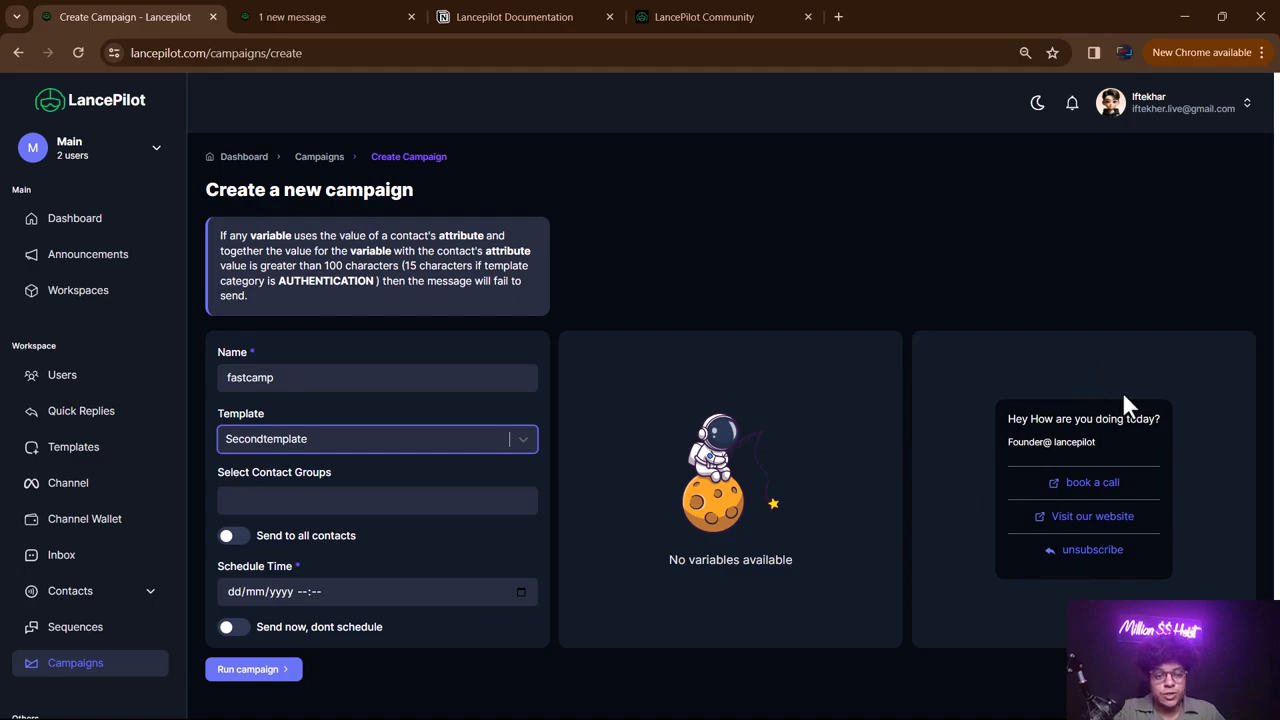
scroll(560, 360, down, 1)
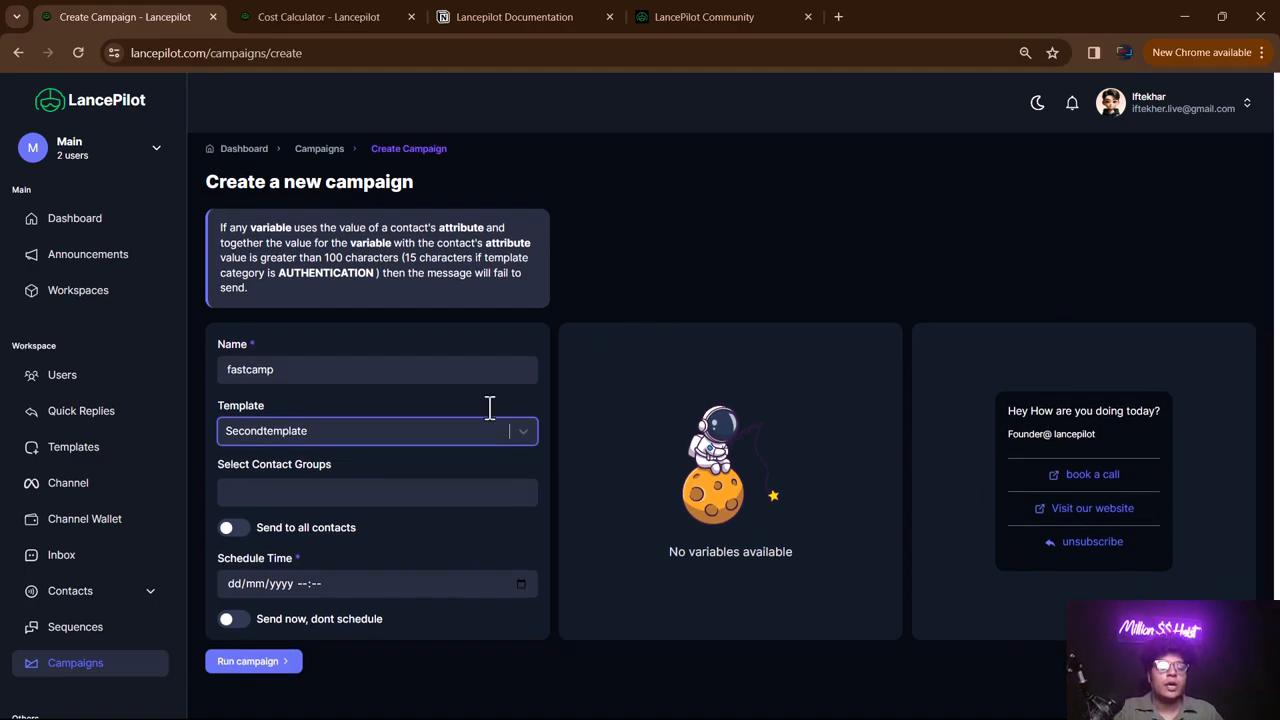
- Add the Ftest contact group as the fastcamp campaign's recipients
click(279, 492)
click(266, 552)
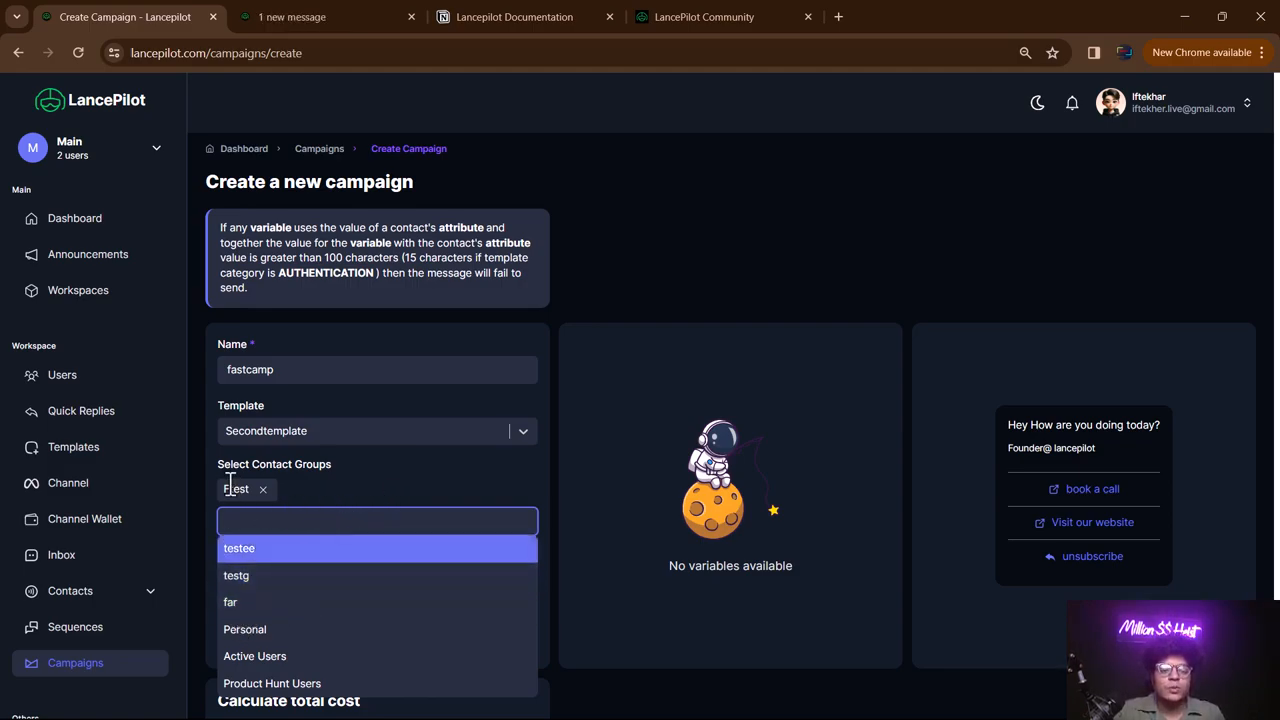
click(365, 492)
scroll(767, 388, down, 2)
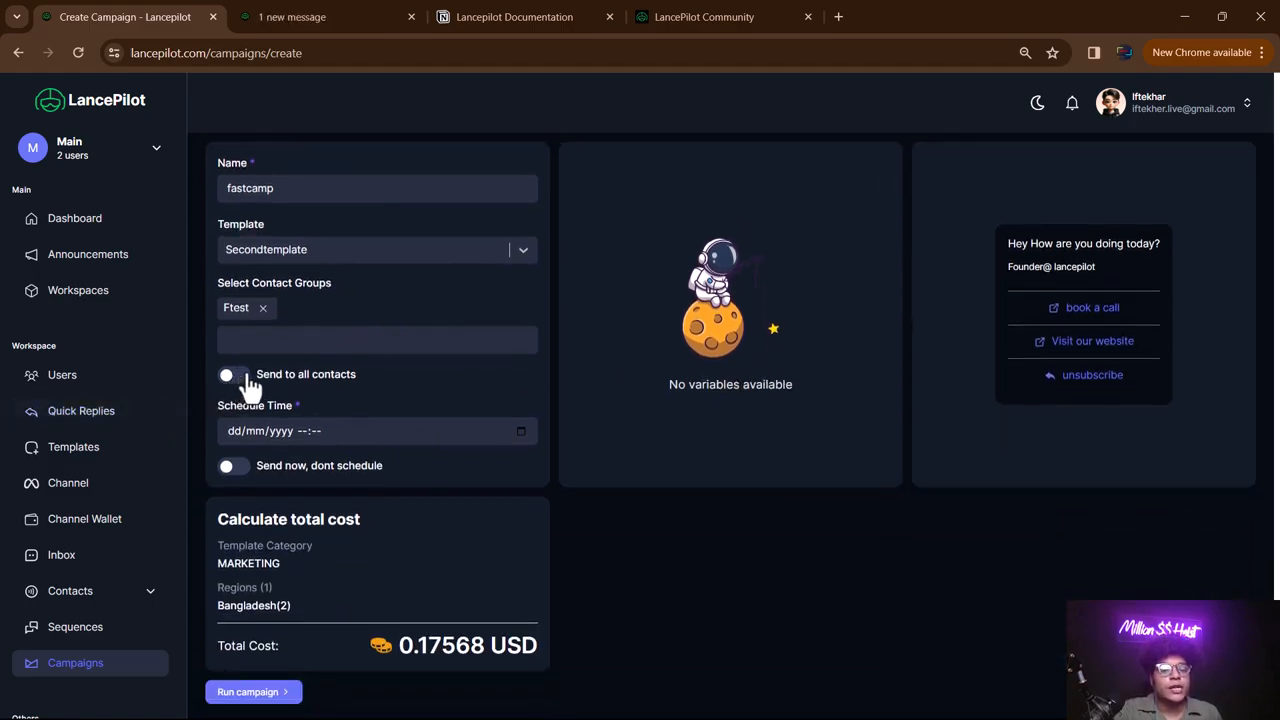
- Skip scheduling by turning on 'Send now, dont schedule', then review the 0.17568 USD cost
click(314, 431)
click(520, 431)
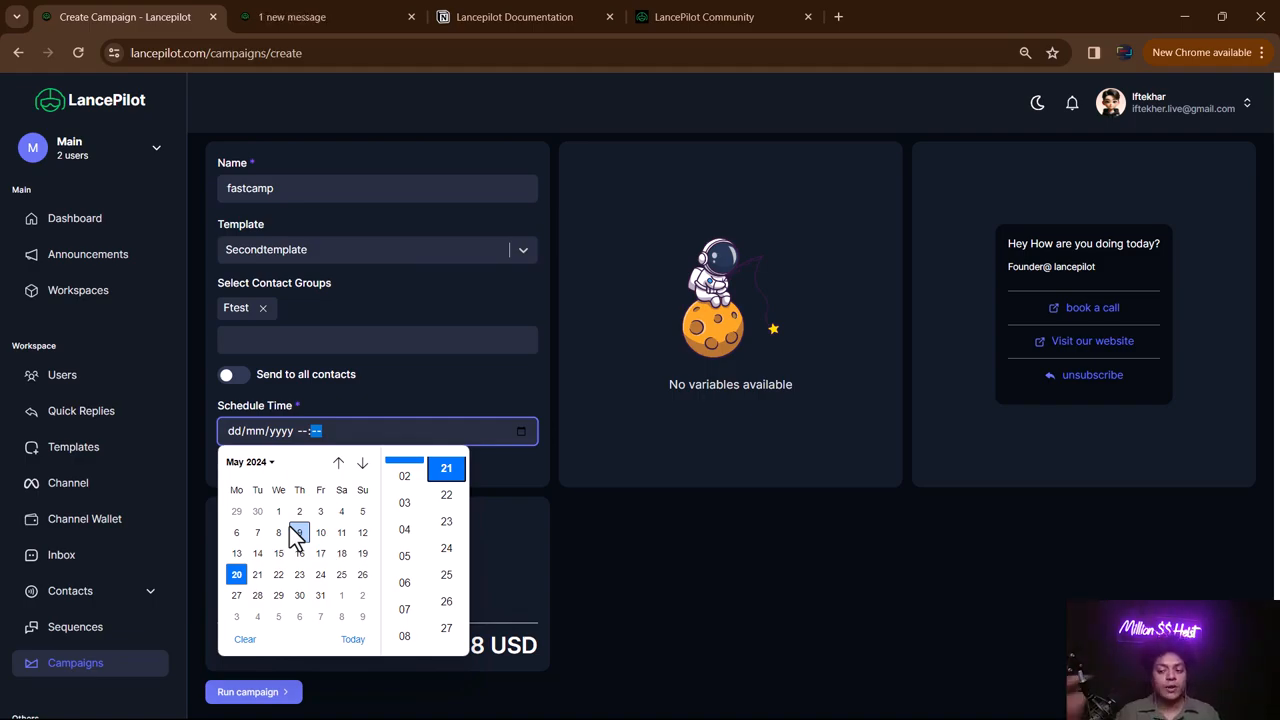
click(510, 578)
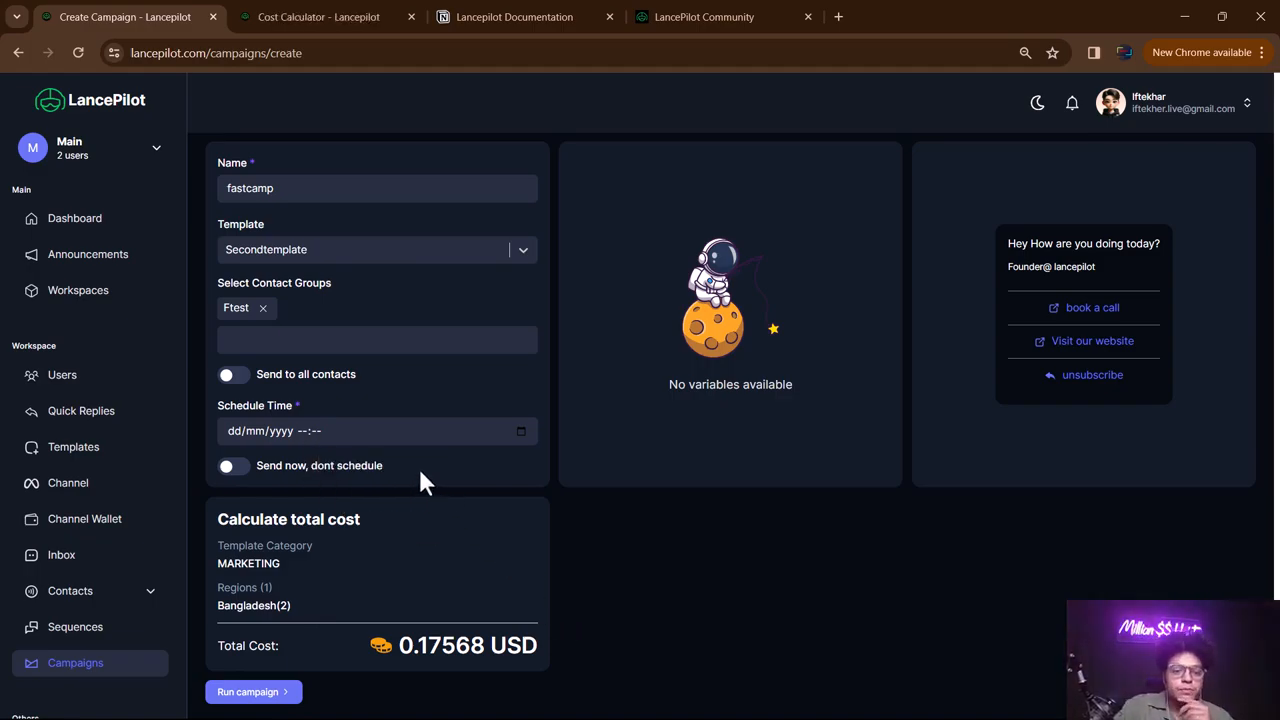
click(232, 467)
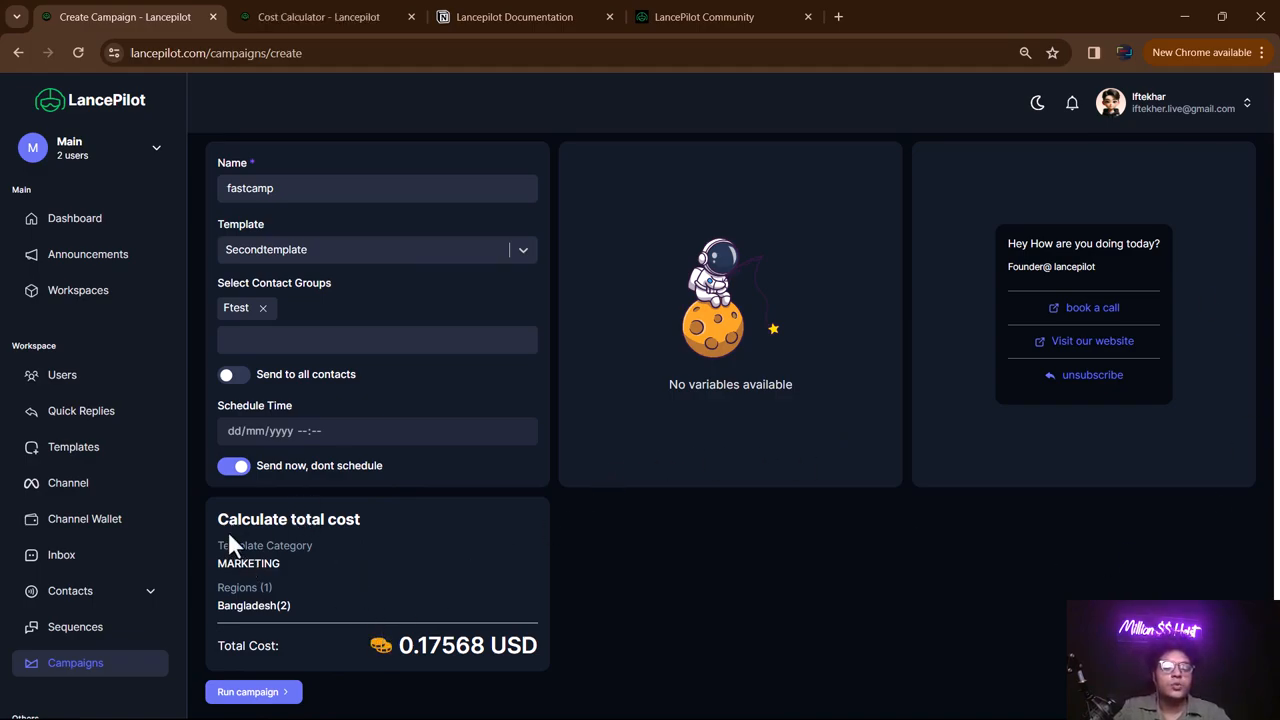
drag(212, 512, 535, 656)
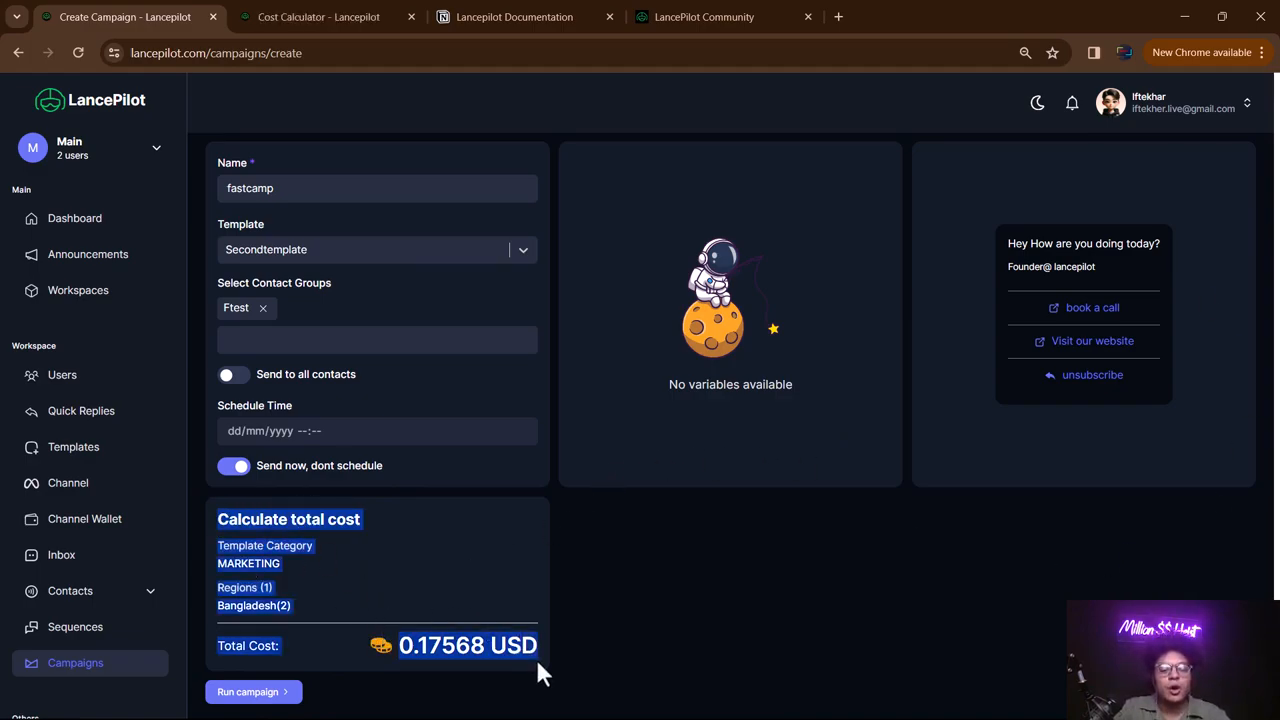
click(473, 563)
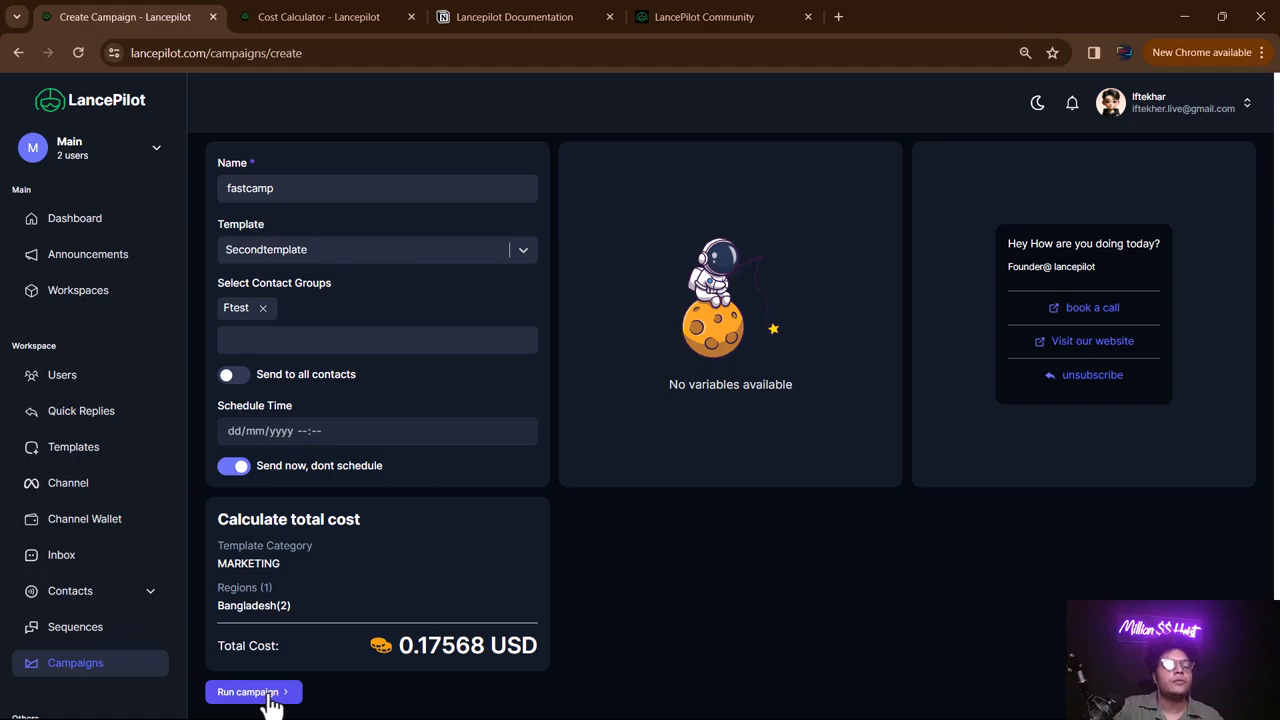
- Run the fastcamp campaign, refresh the Campaigns list, and open its View report
click(270, 700)
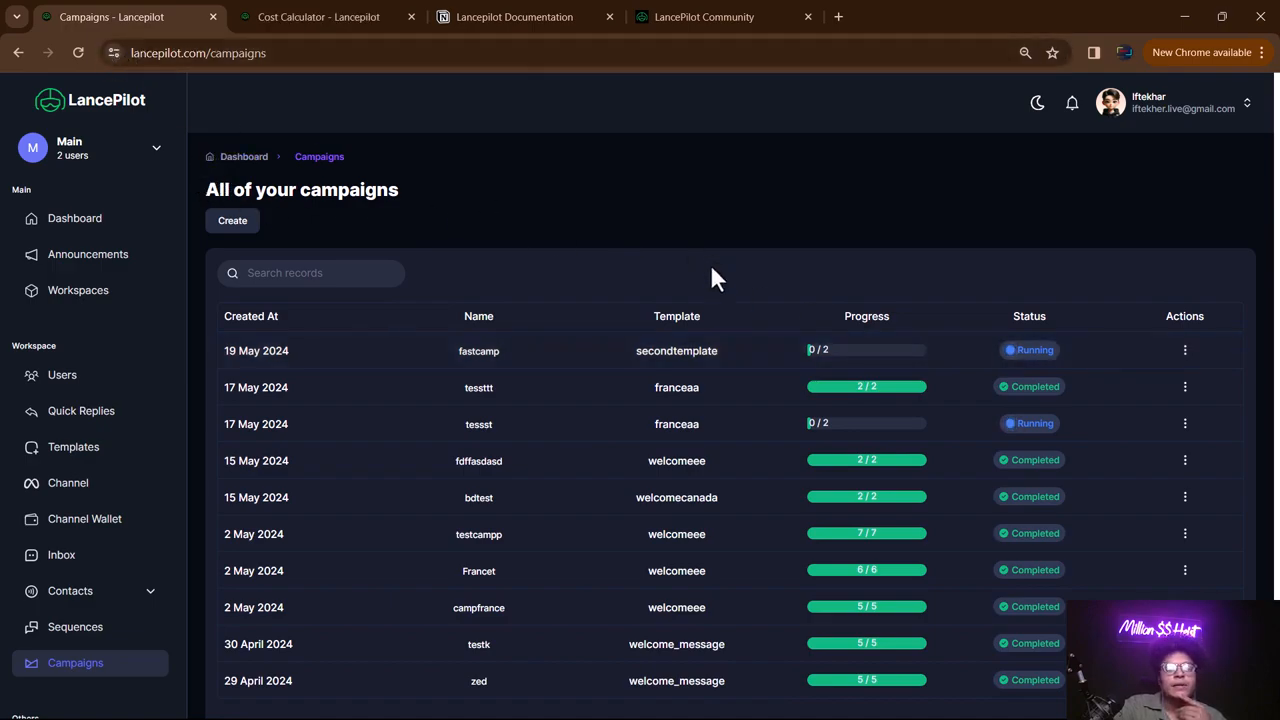
click(78, 52)
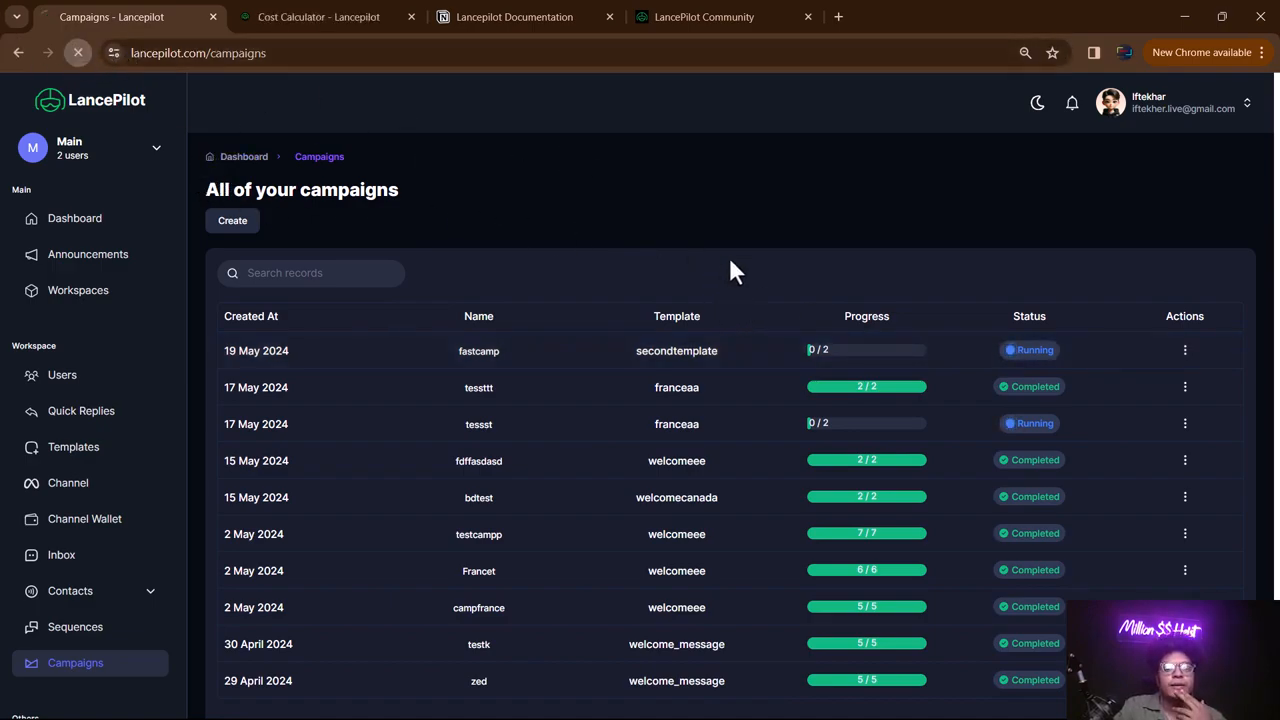
click(74, 52)
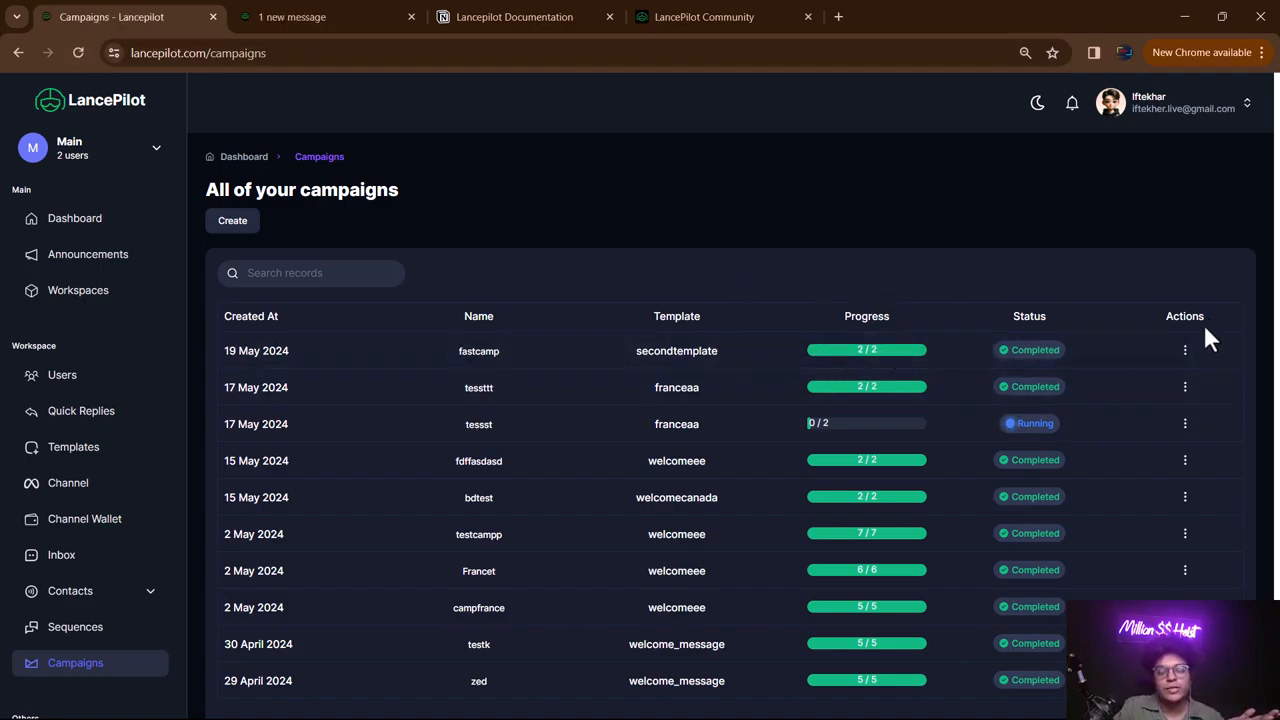
click(1185, 351)
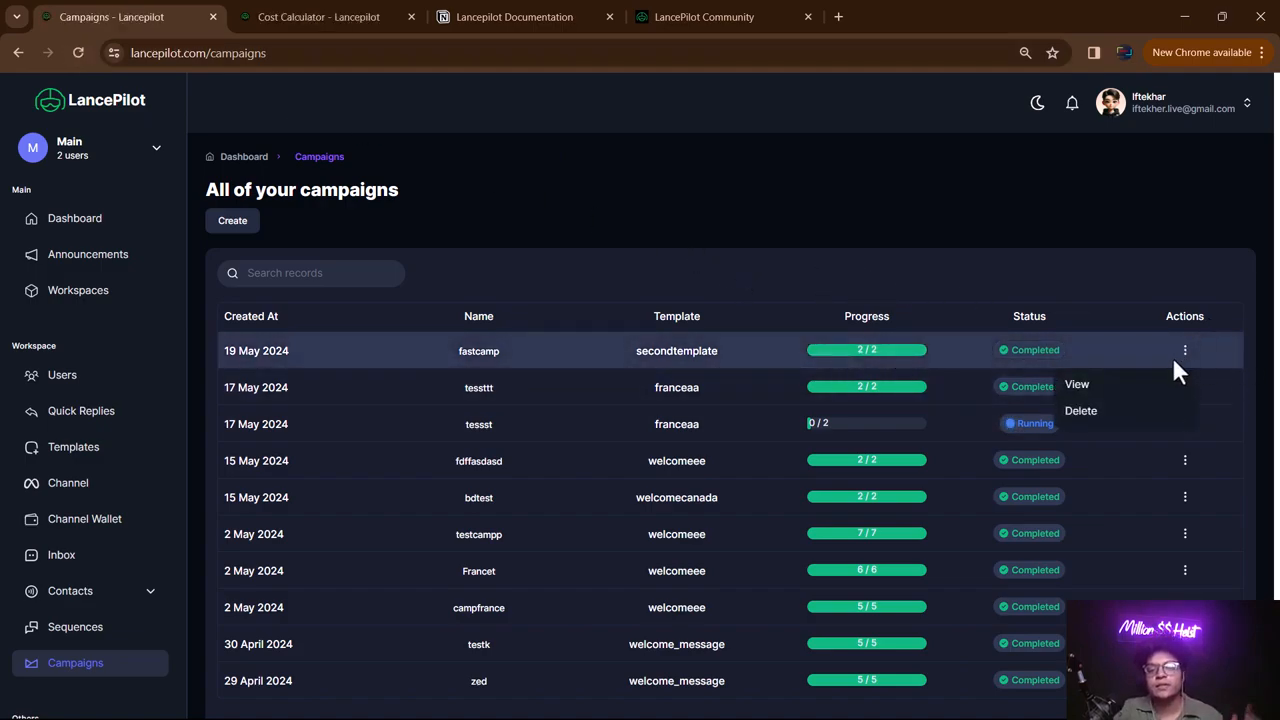
click(1101, 392)
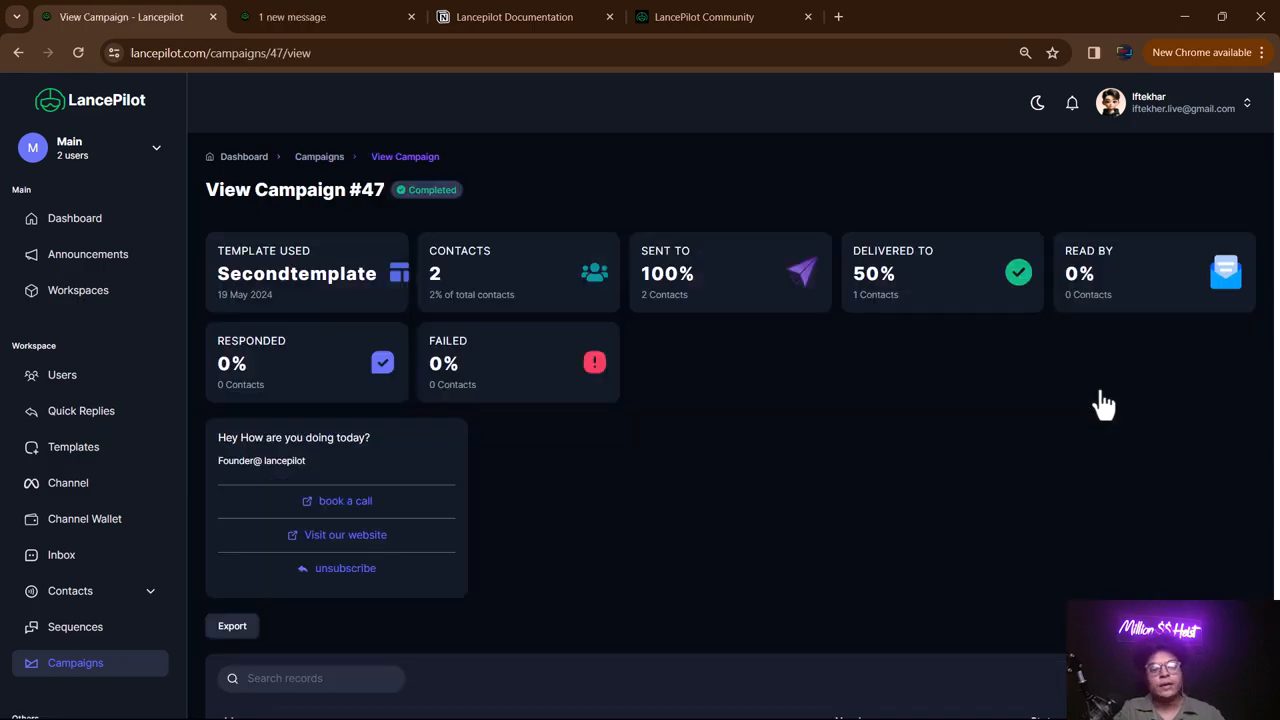
- Review the report's template name and its Sent, Delivered, Read and Failed percentages
scroll(876, 340, down, 5)
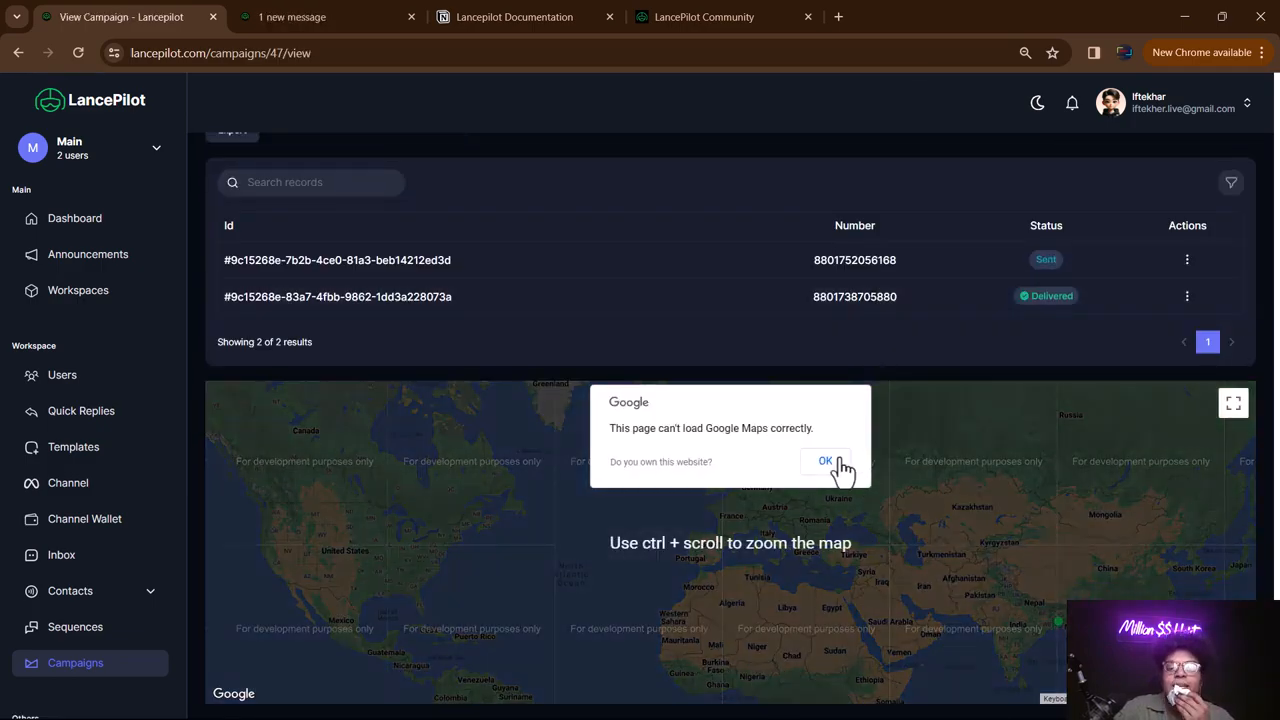
click(820, 458)
scroll(726, 383, up, 5)
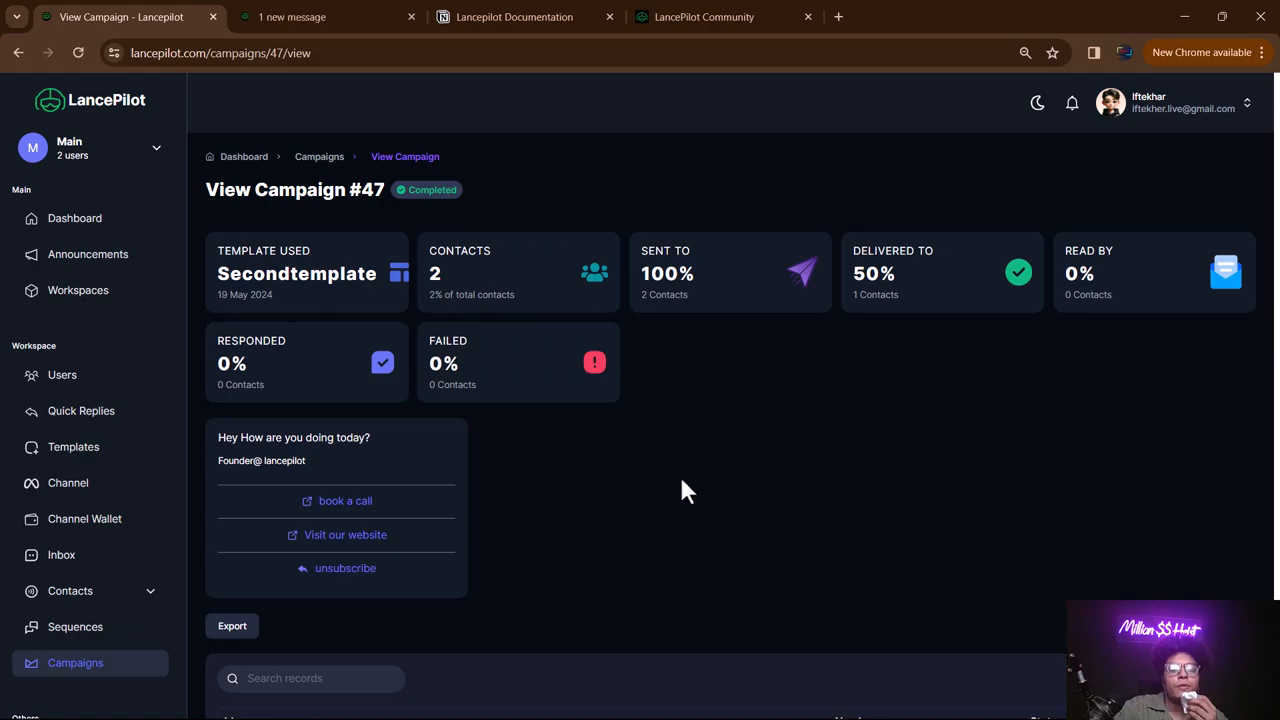
drag(254, 273, 346, 274)
click(435, 271)
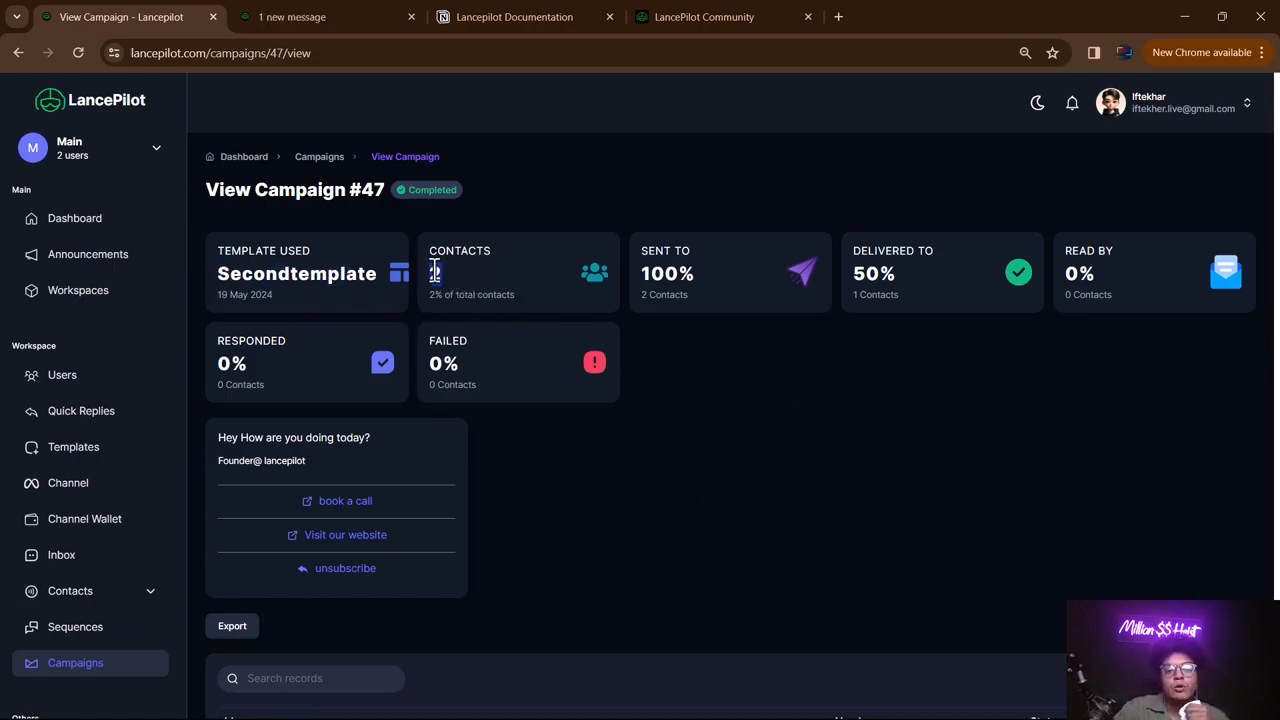
drag(698, 264, 663, 262)
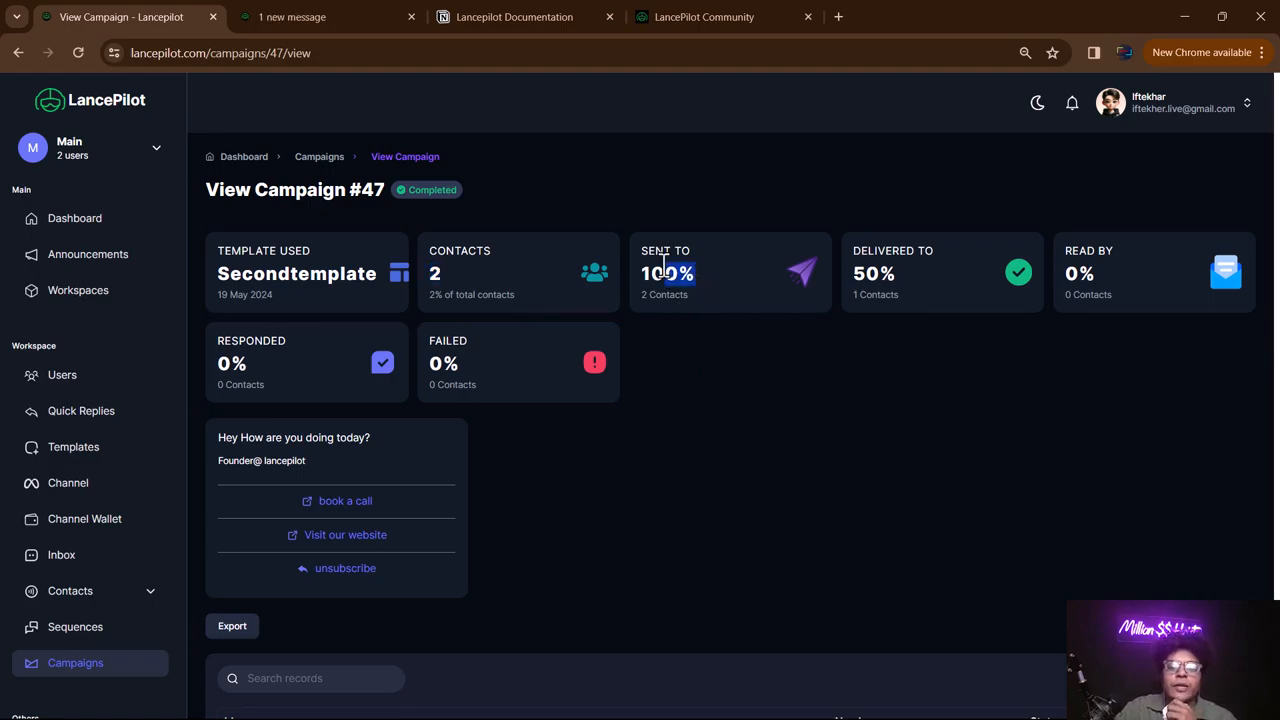
drag(918, 262, 849, 254)
click(1090, 272)
double_click(1090, 272)
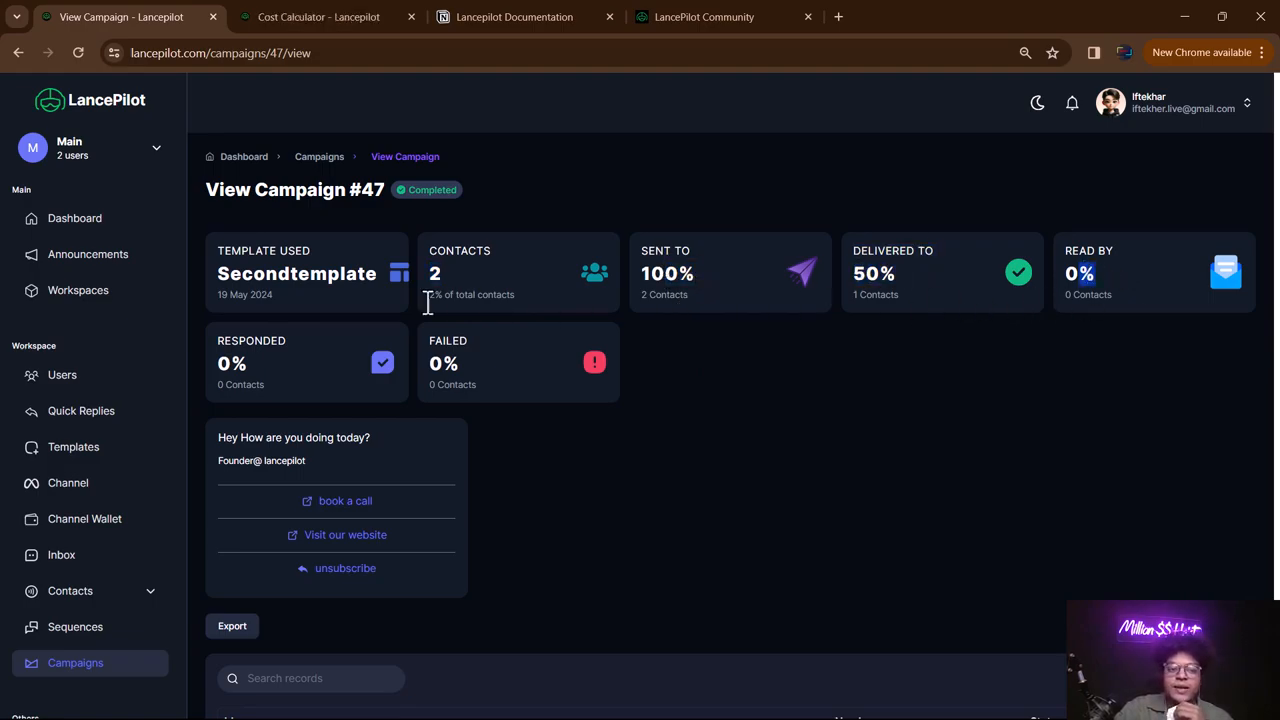
double_click(440, 363)
- Scroll to the delivery map and pan it across Asia and Africa toward the delivery marker
scroll(358, 390, down, 2)
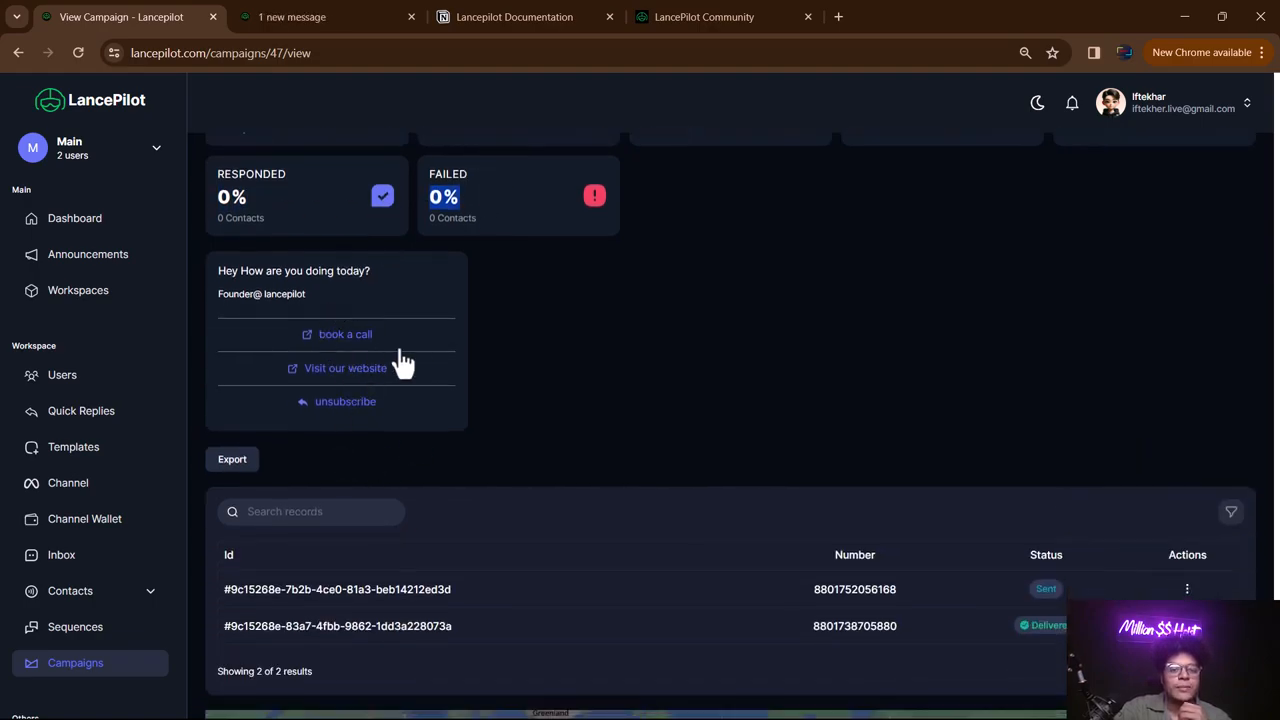
scroll(694, 285, down, 4)
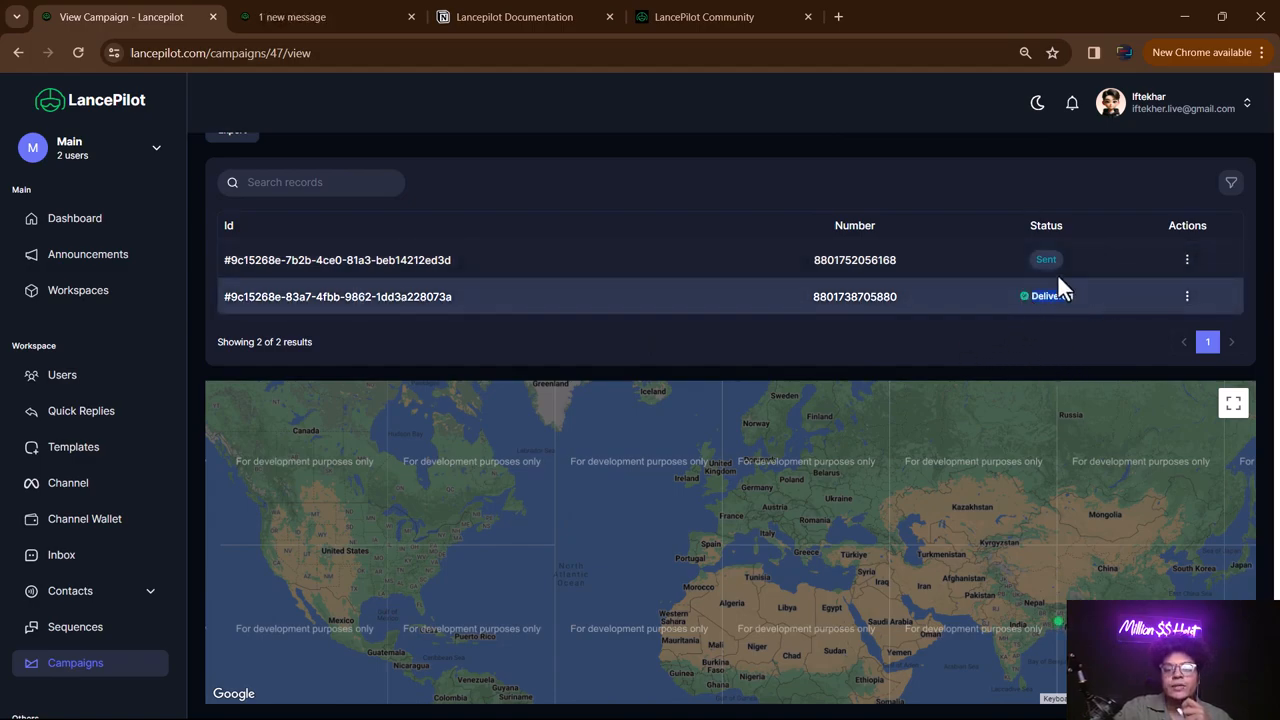
drag(974, 543, 856, 549)
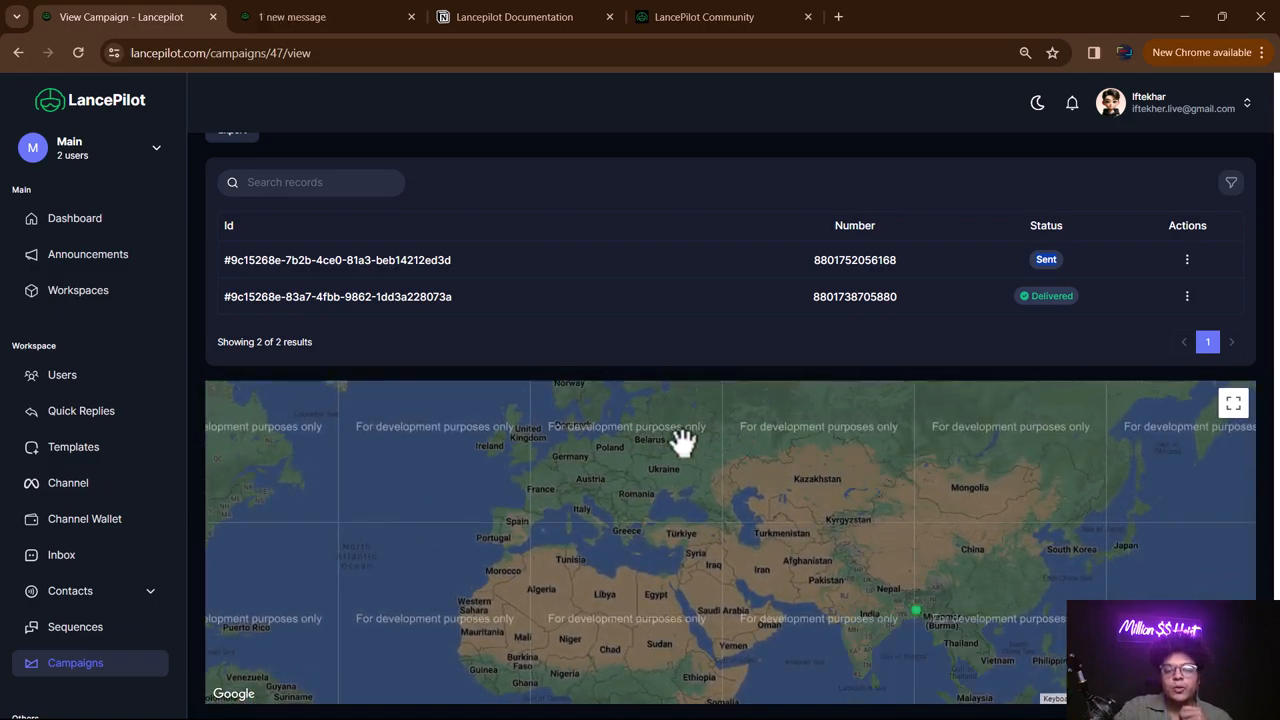
drag(791, 523, 757, 543)
- Filter campaign 47's message records by Read status
scroll(790, 258, up, 1)
scroll(788, 250, up, 4)
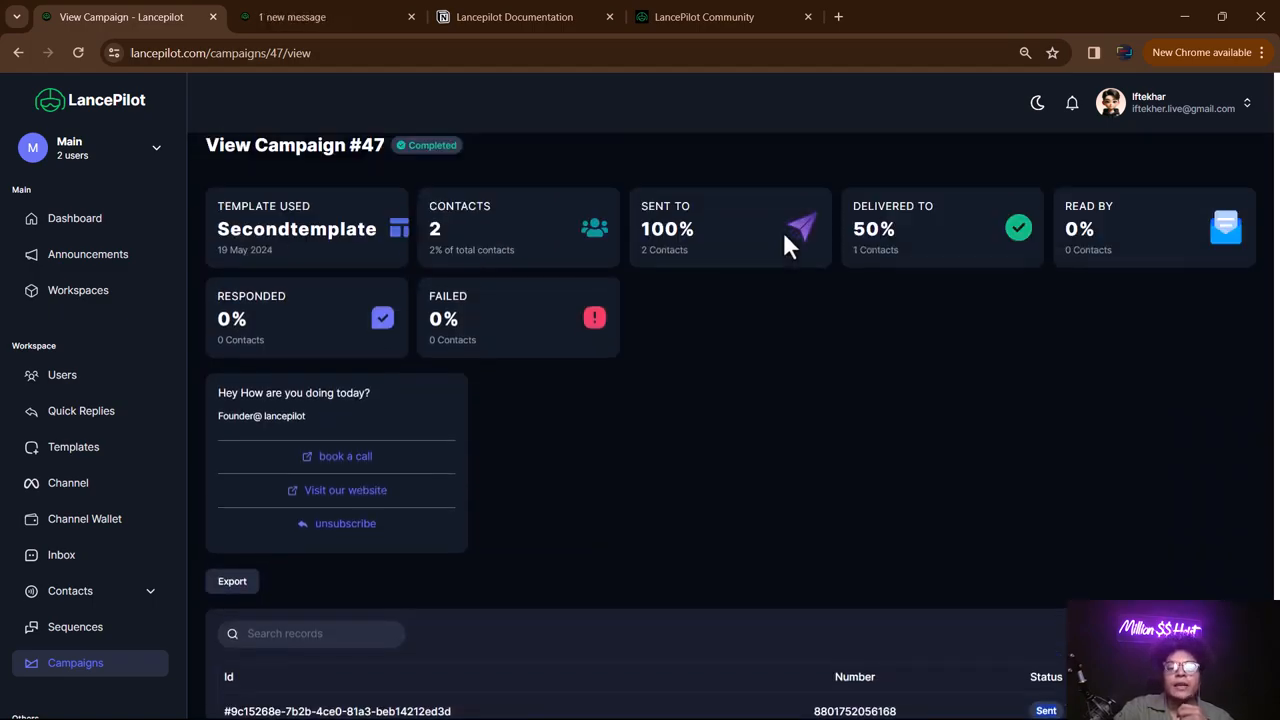
scroll(786, 246, down, 2)
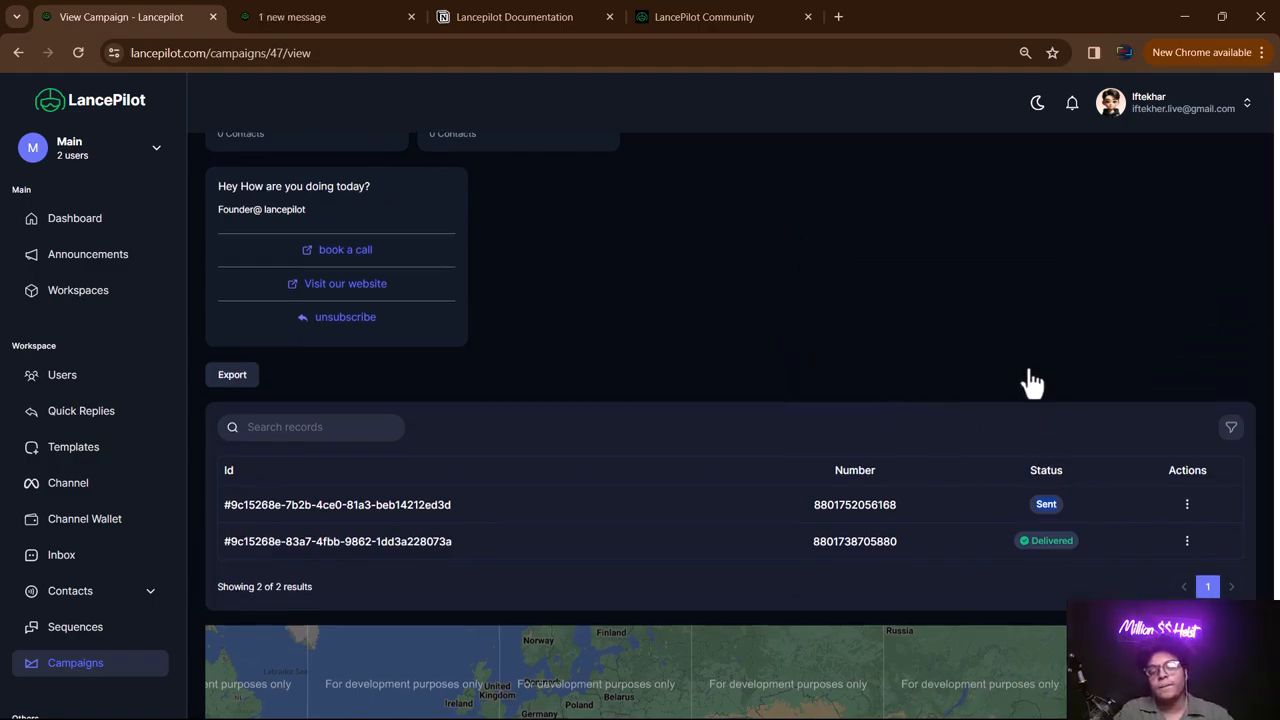
scroll(1029, 383, down, 3)
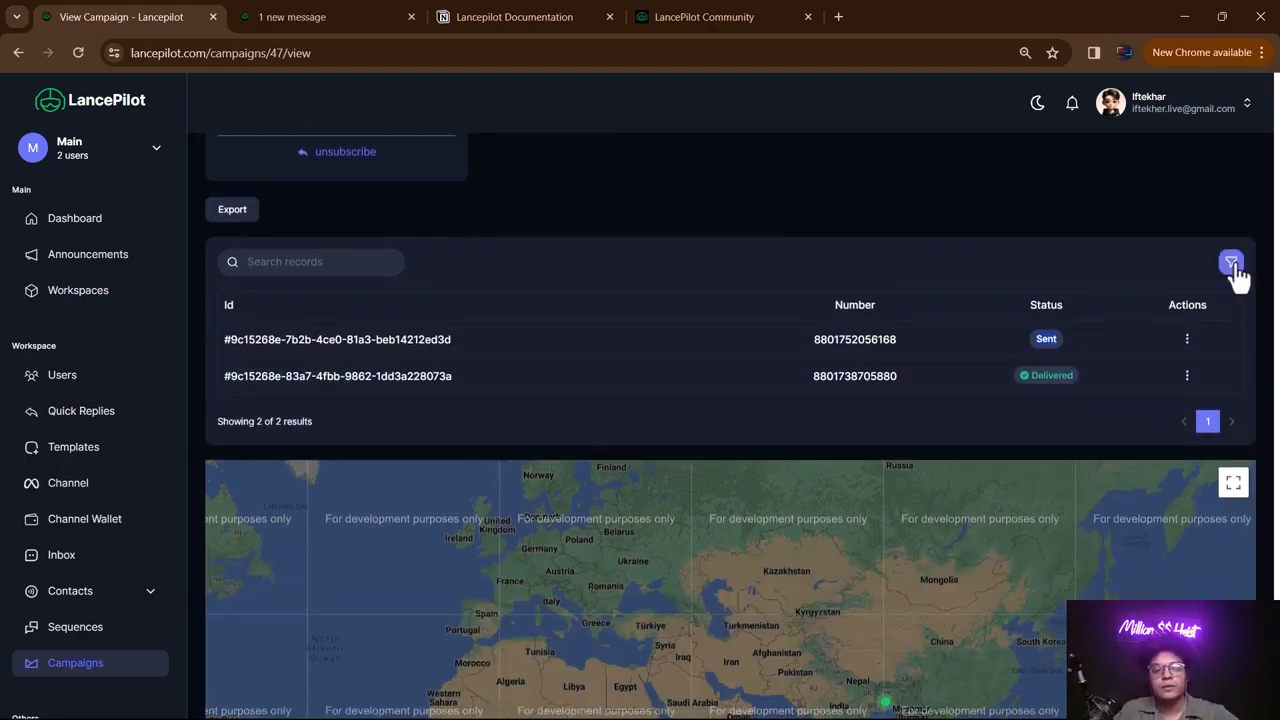
click(1232, 264)
click(1218, 186)
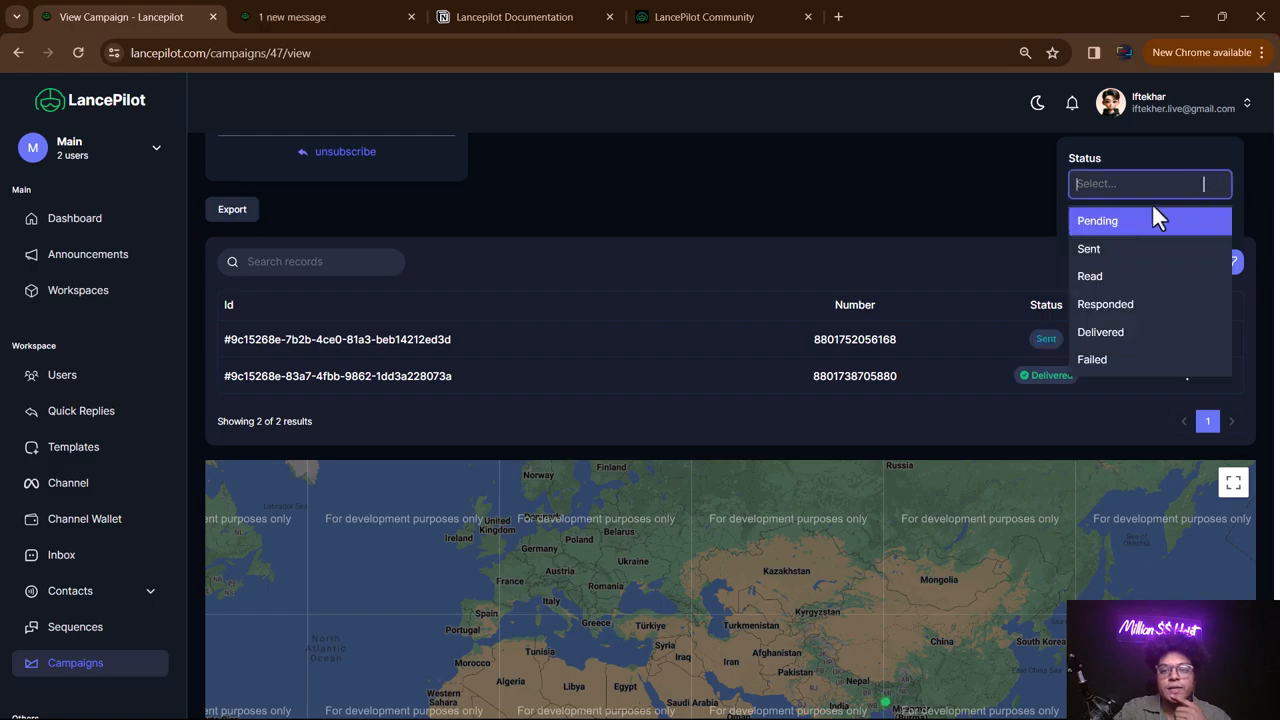
click(1157, 281)
click(1092, 225)
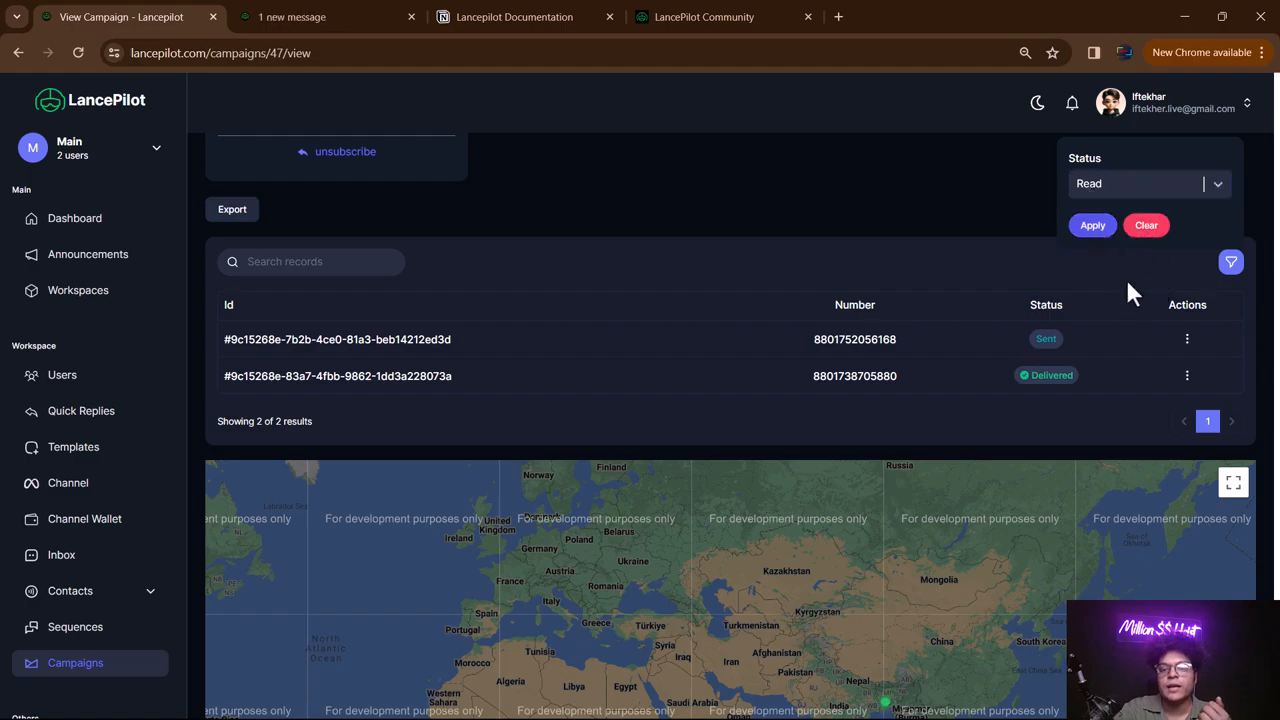
- Switch the filter to Delivered, review both delivered rows, and open a recipient's chat
click(1231, 263)
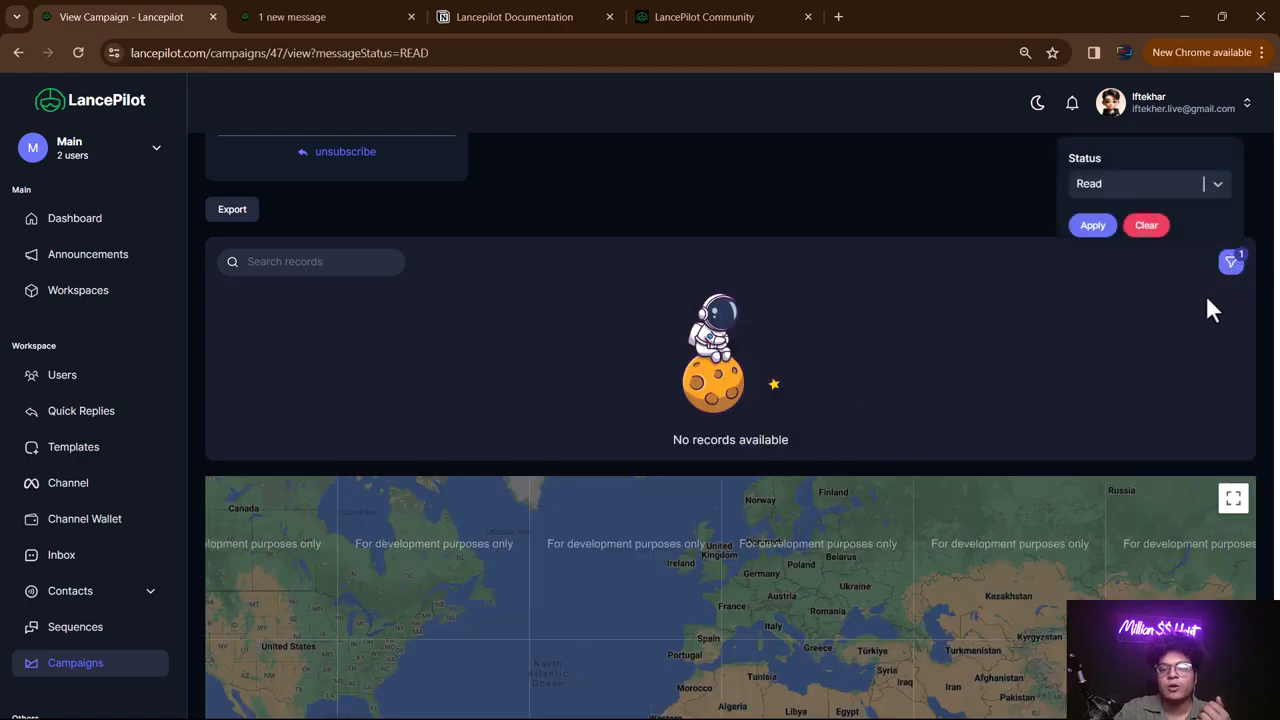
click(1212, 183)
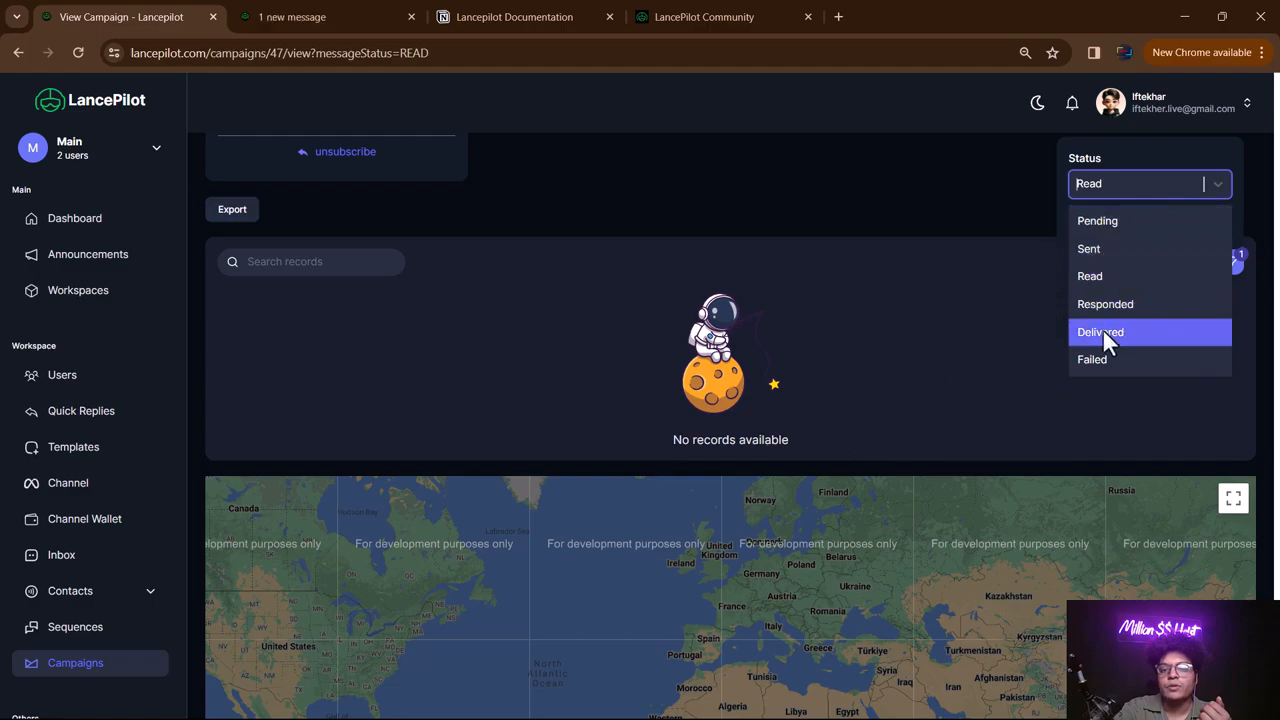
click(1104, 331)
click(1095, 226)
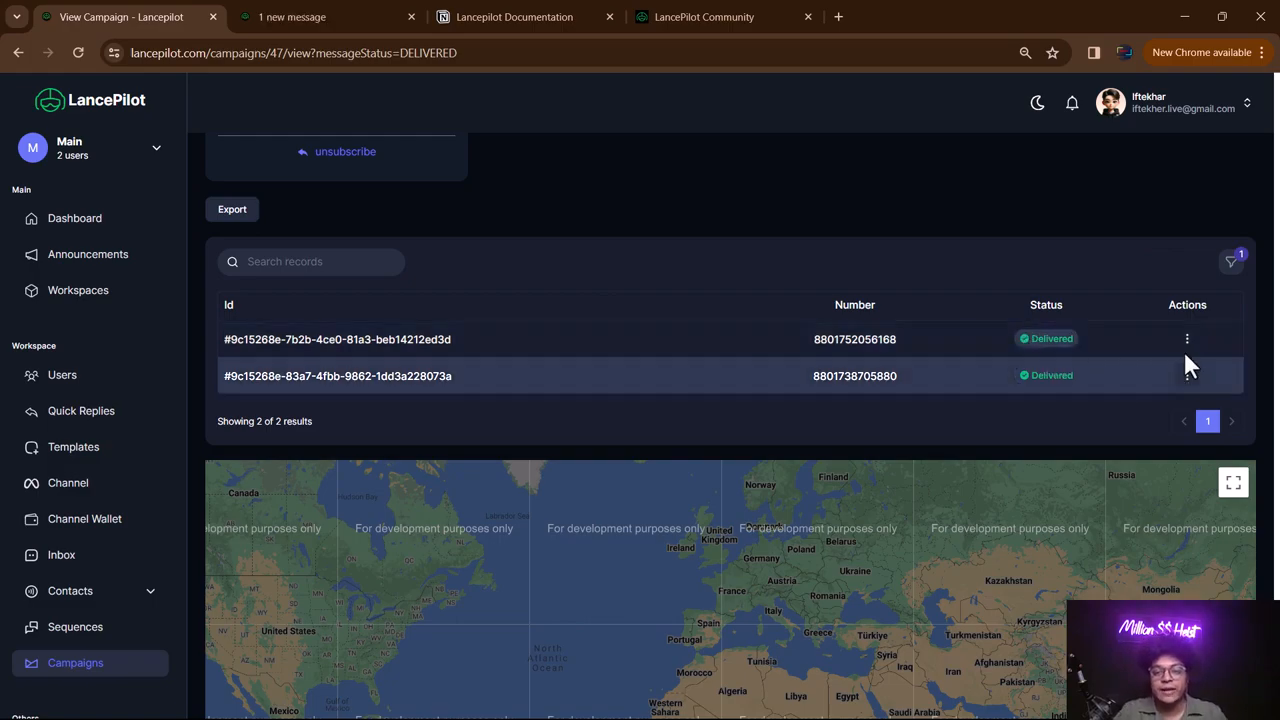
scroll(850, 258, up, 2)
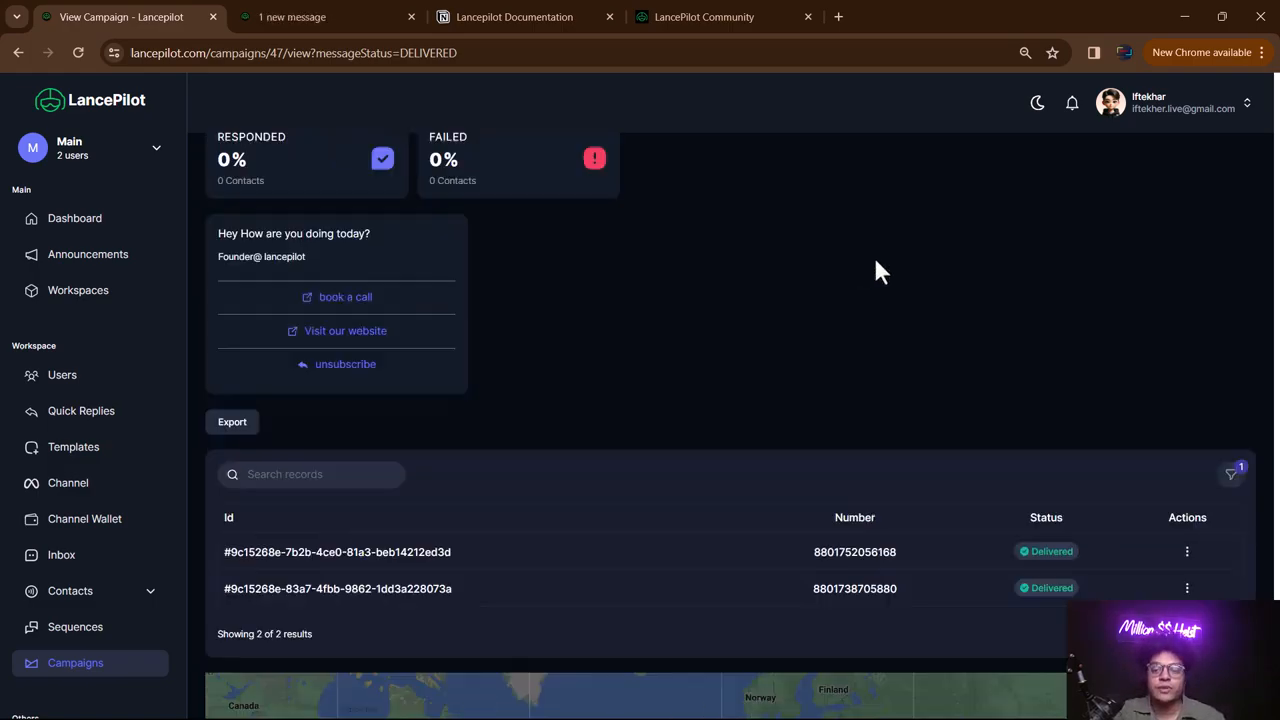
scroll(1023, 286, down, 3)
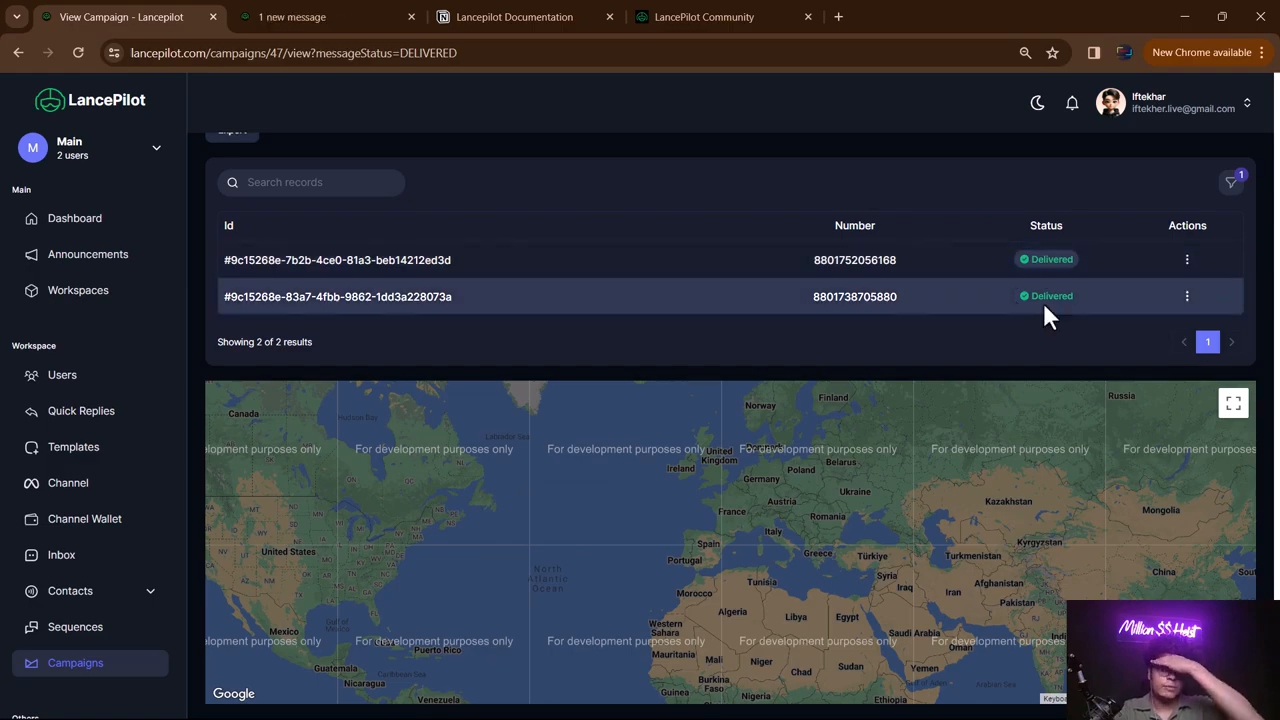
click(1187, 296)
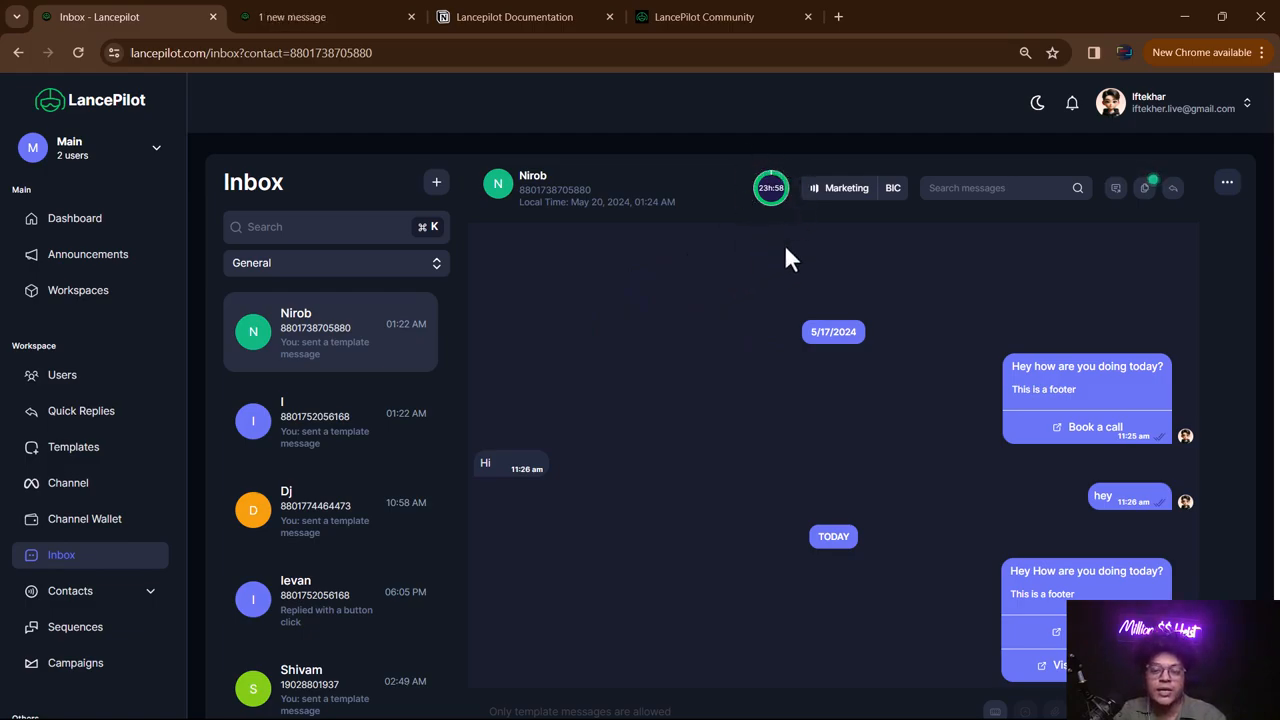
- Review the recipient's chat with today's 'Hey How are you doing today?' template, briefly checking the template list
scroll(866, 310, down, 1)
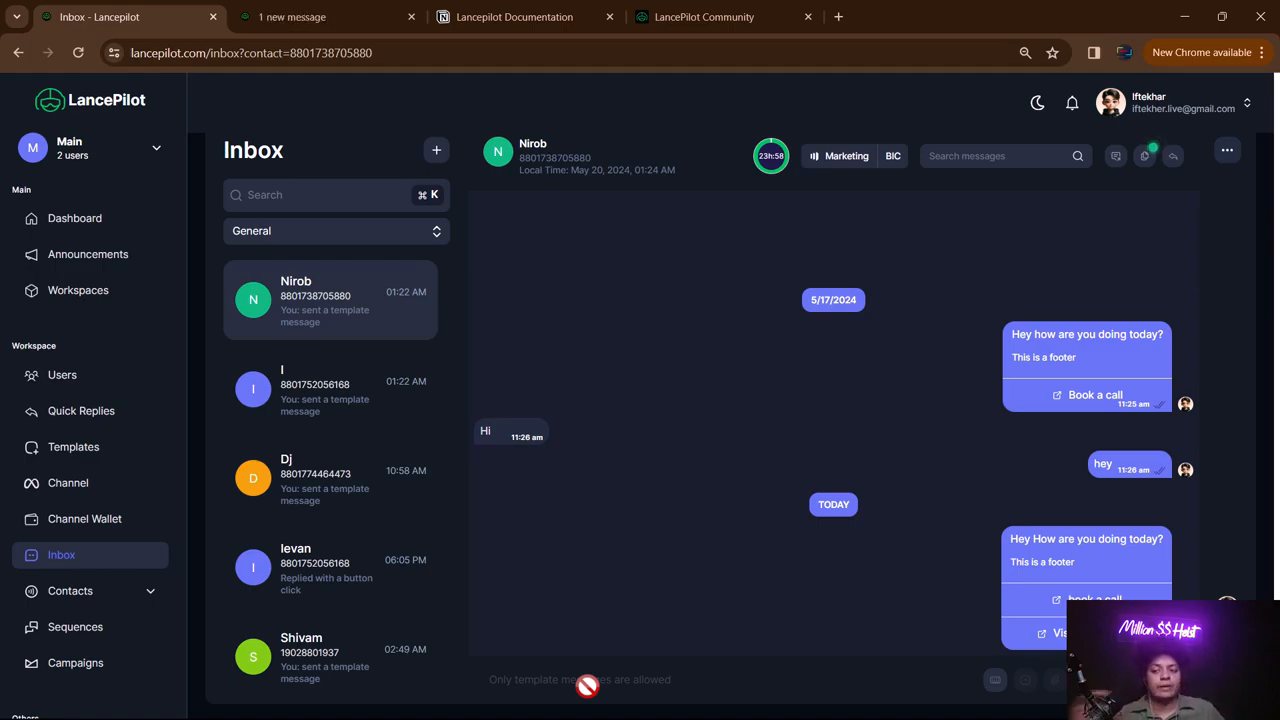
click(1151, 160)
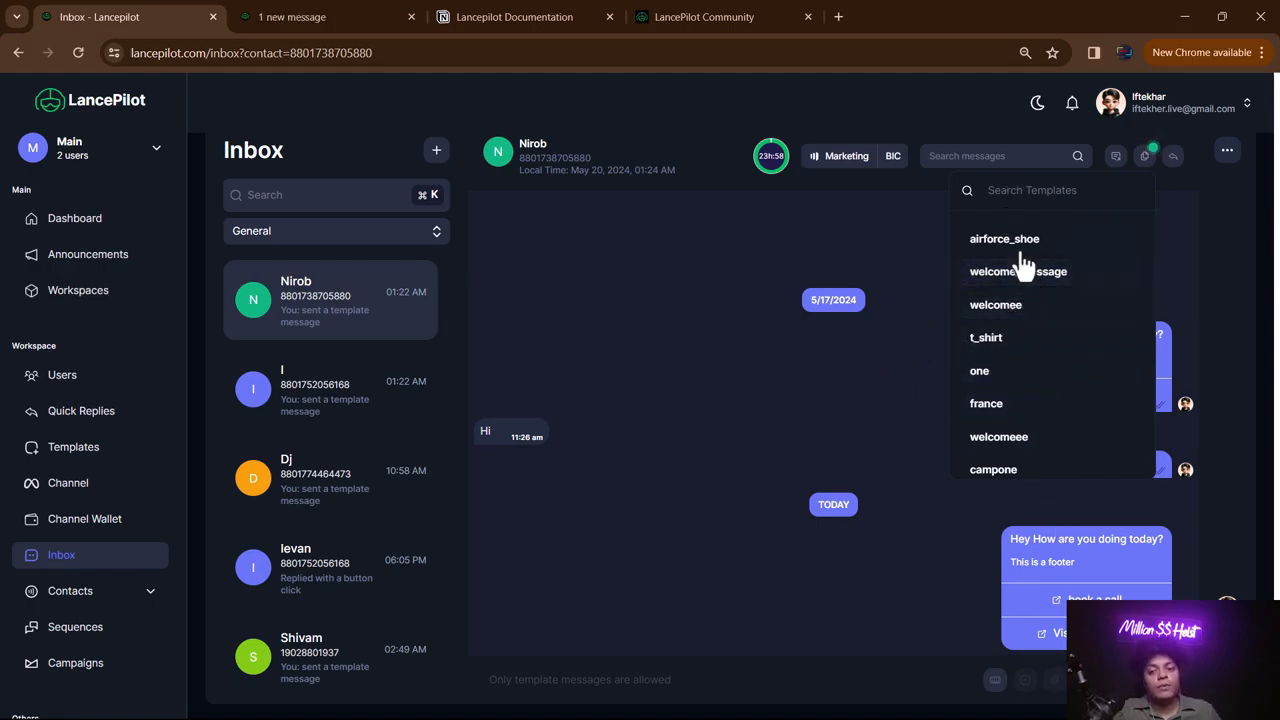
click(748, 465)
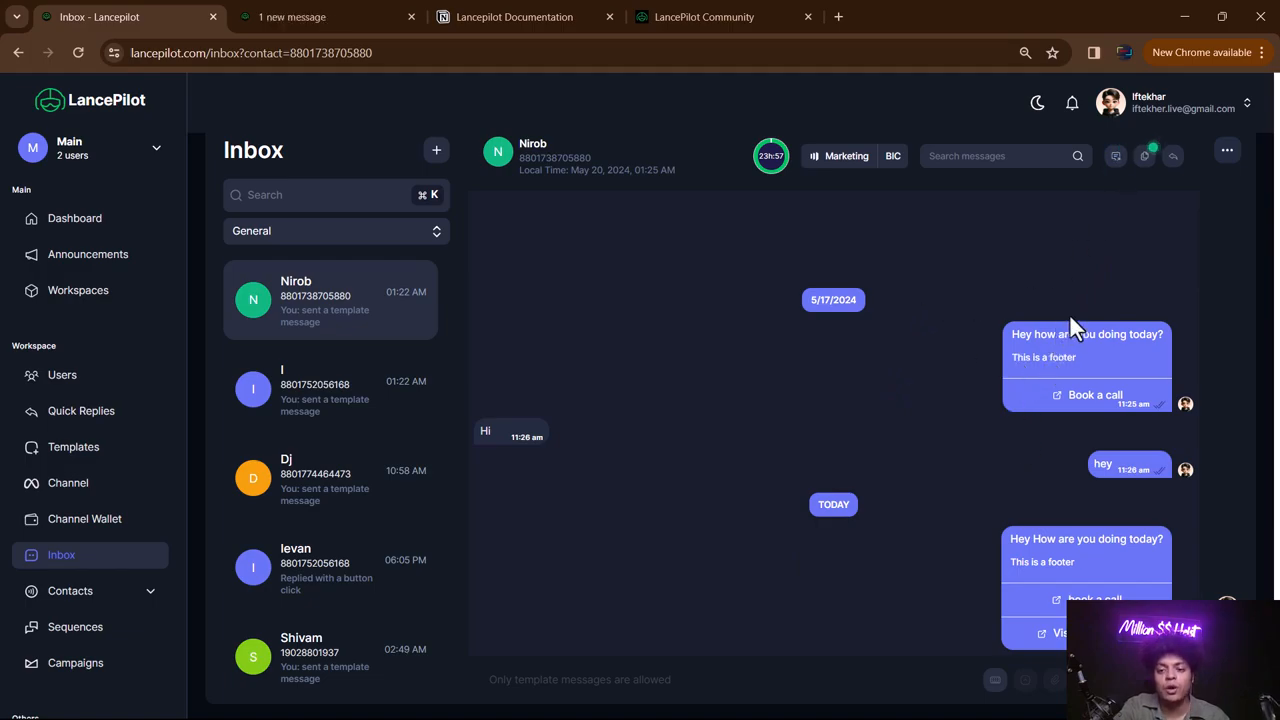
click(1115, 156)
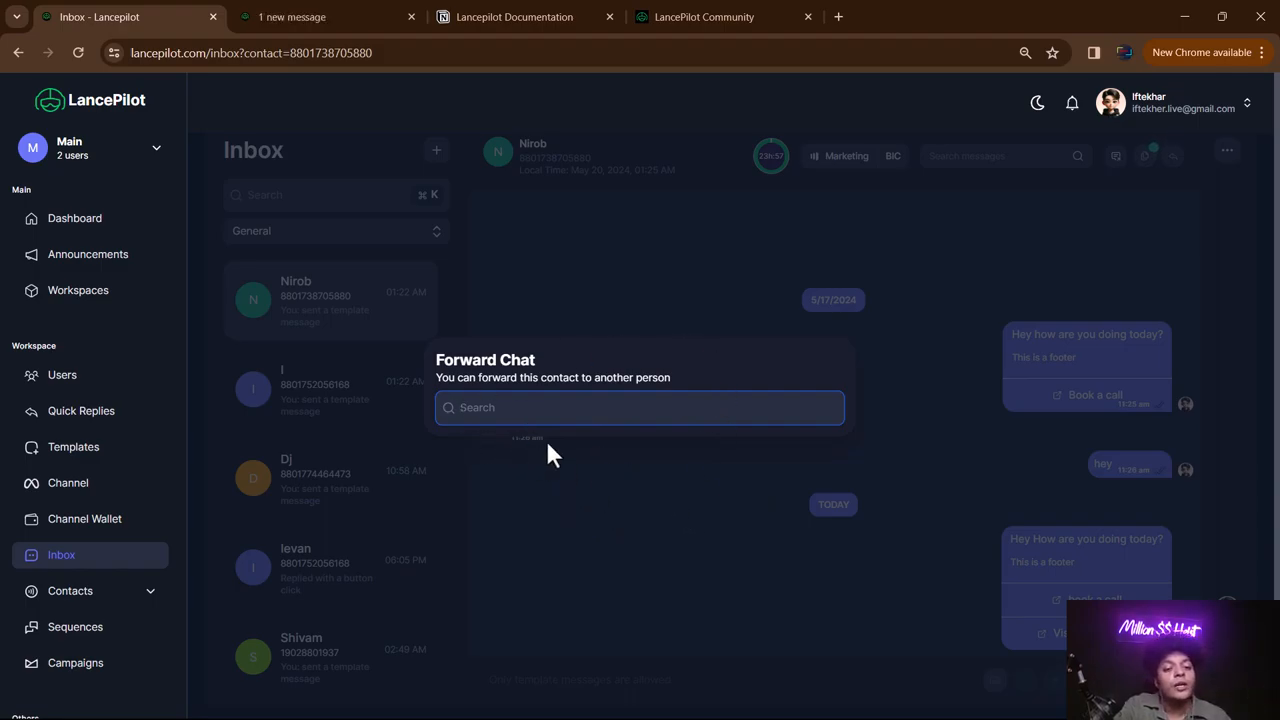
click(614, 277)
click(1230, 155)
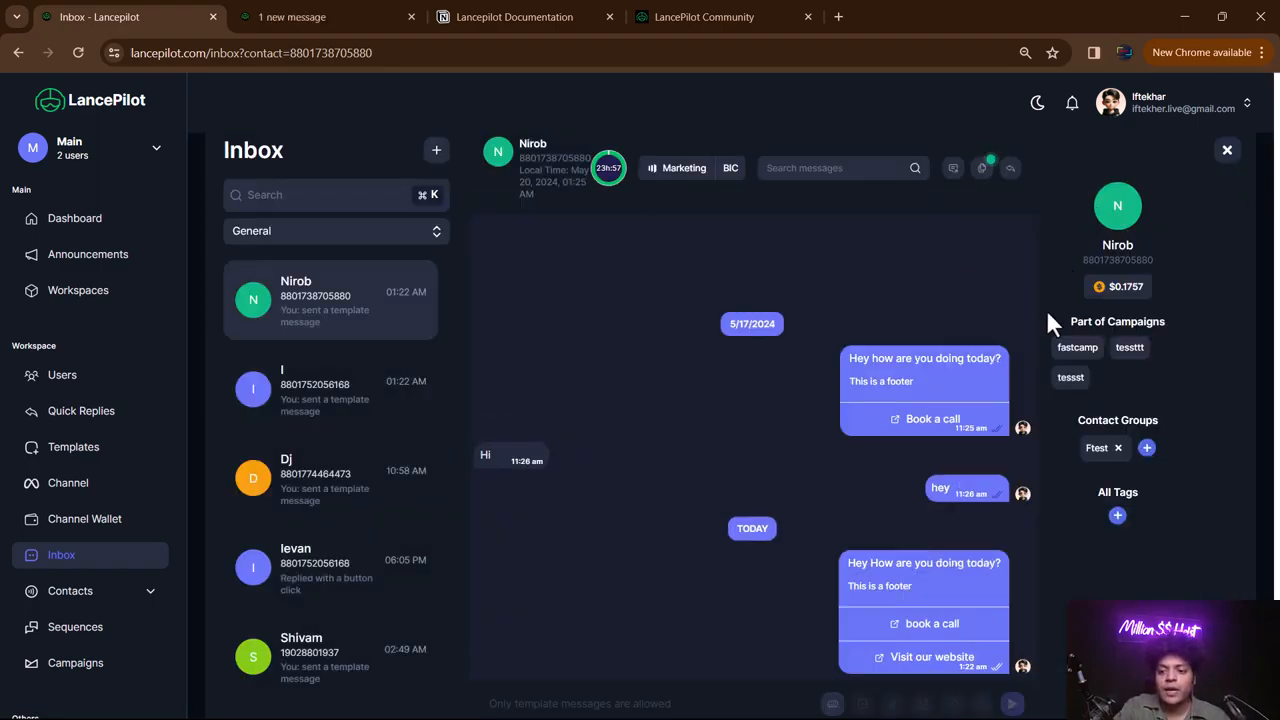
drag(1101, 279, 1148, 281)
click(1146, 285)
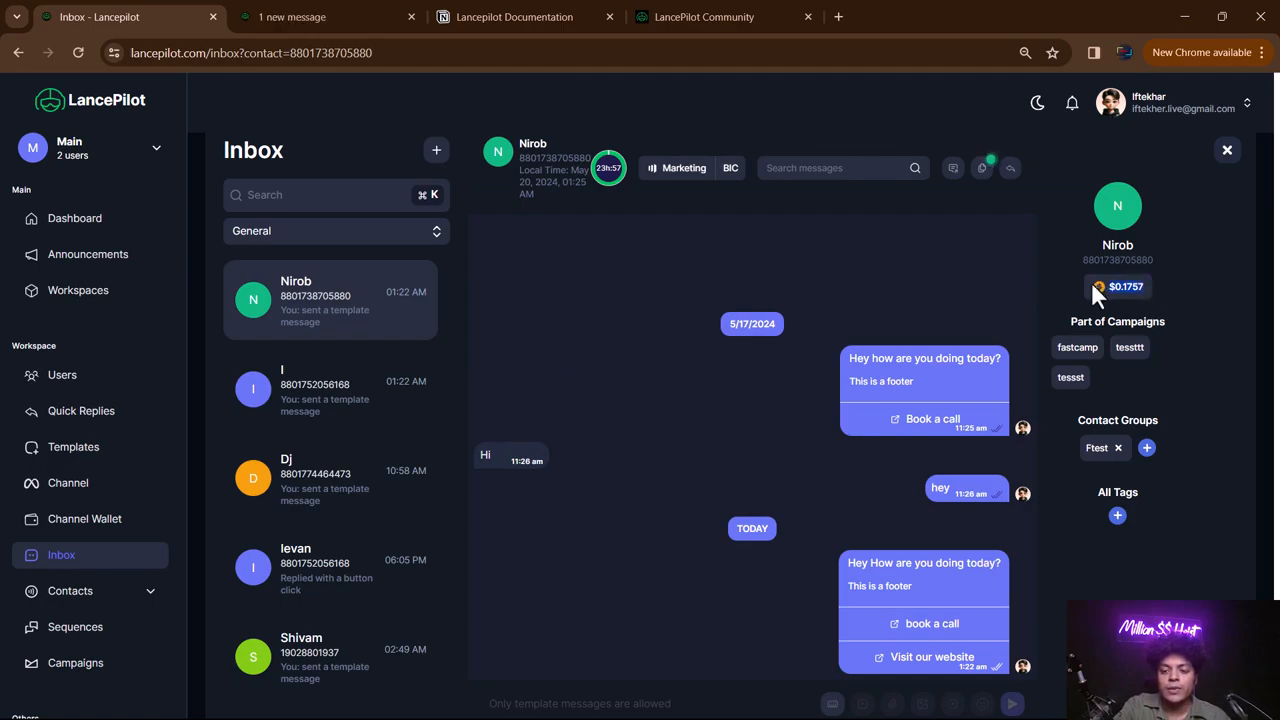
click(899, 281)
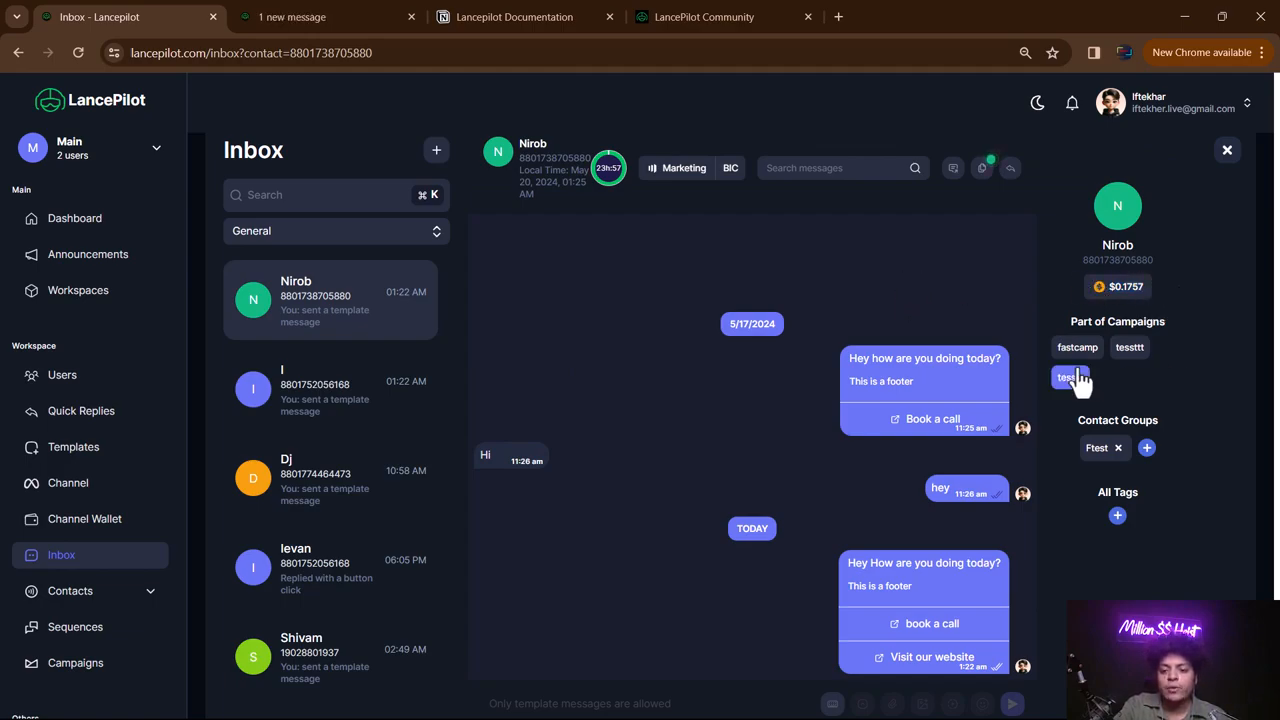
click(1227, 149)
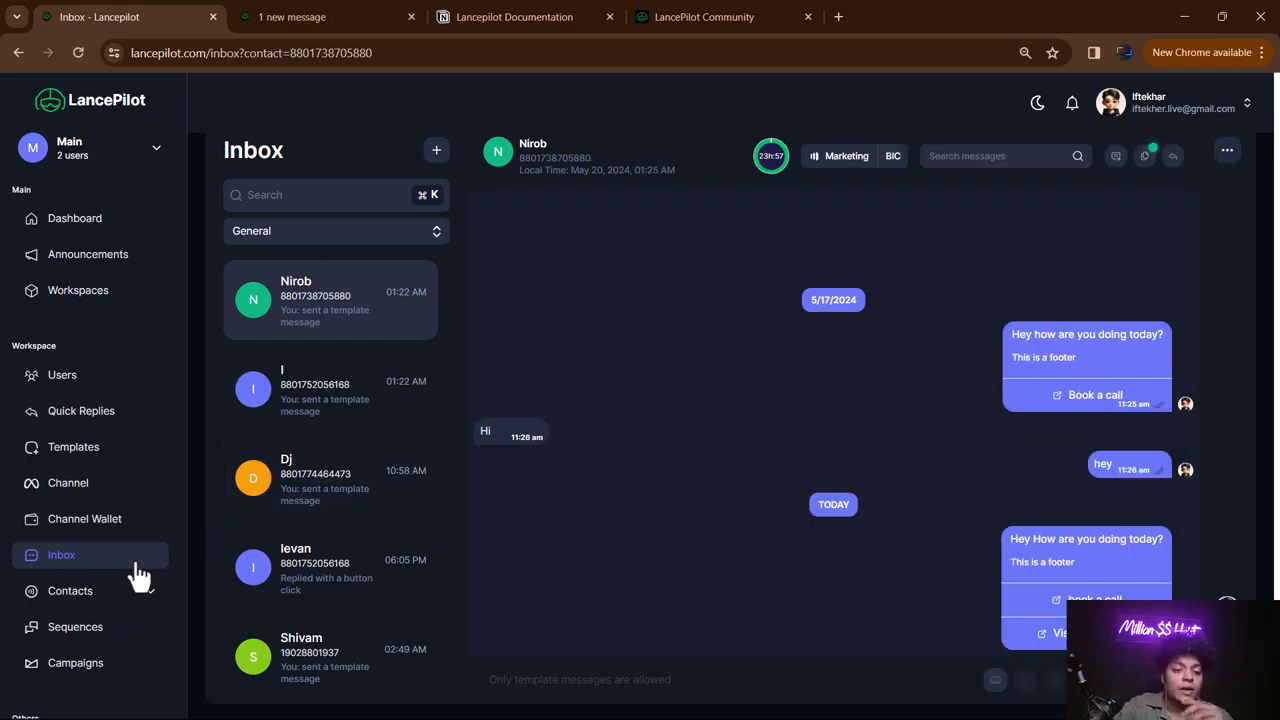
click(96, 668)
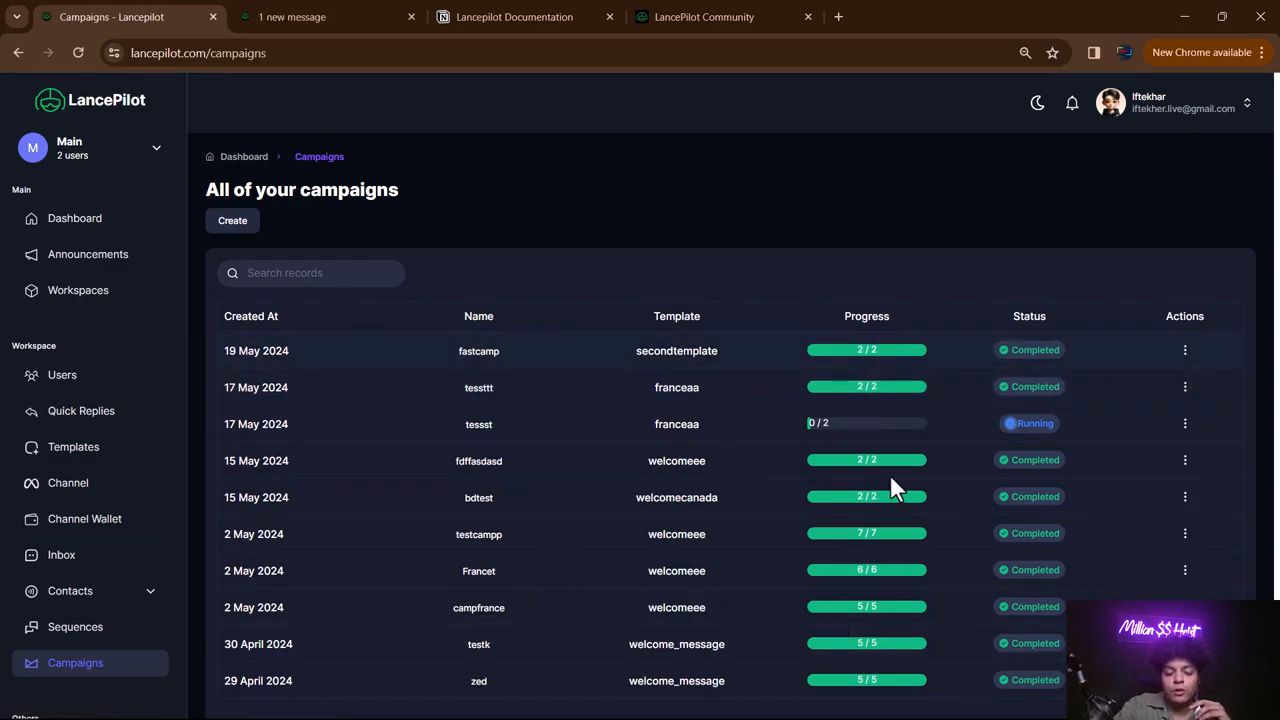
- View the fastcamp campaign's delivery report, then go to the Sequences list
click(1185, 350)
click(1077, 384)
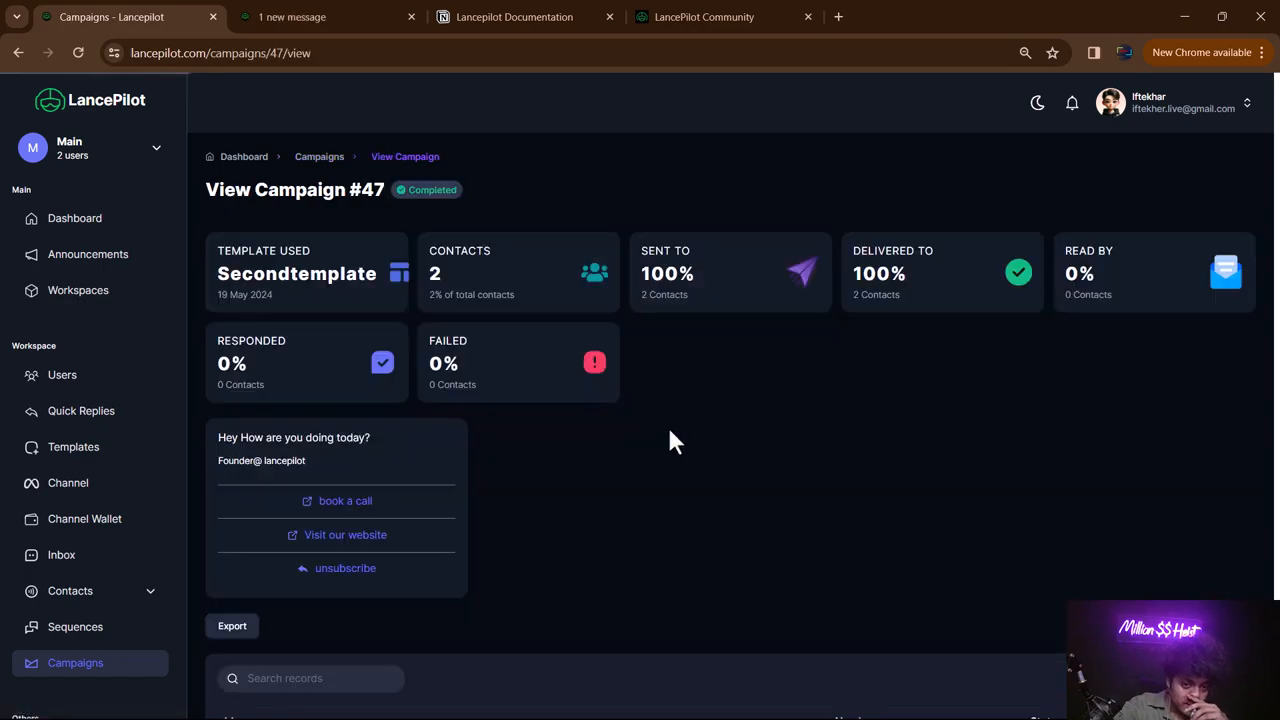
scroll(600, 371, down, 5)
scroll(605, 415, up, 5)
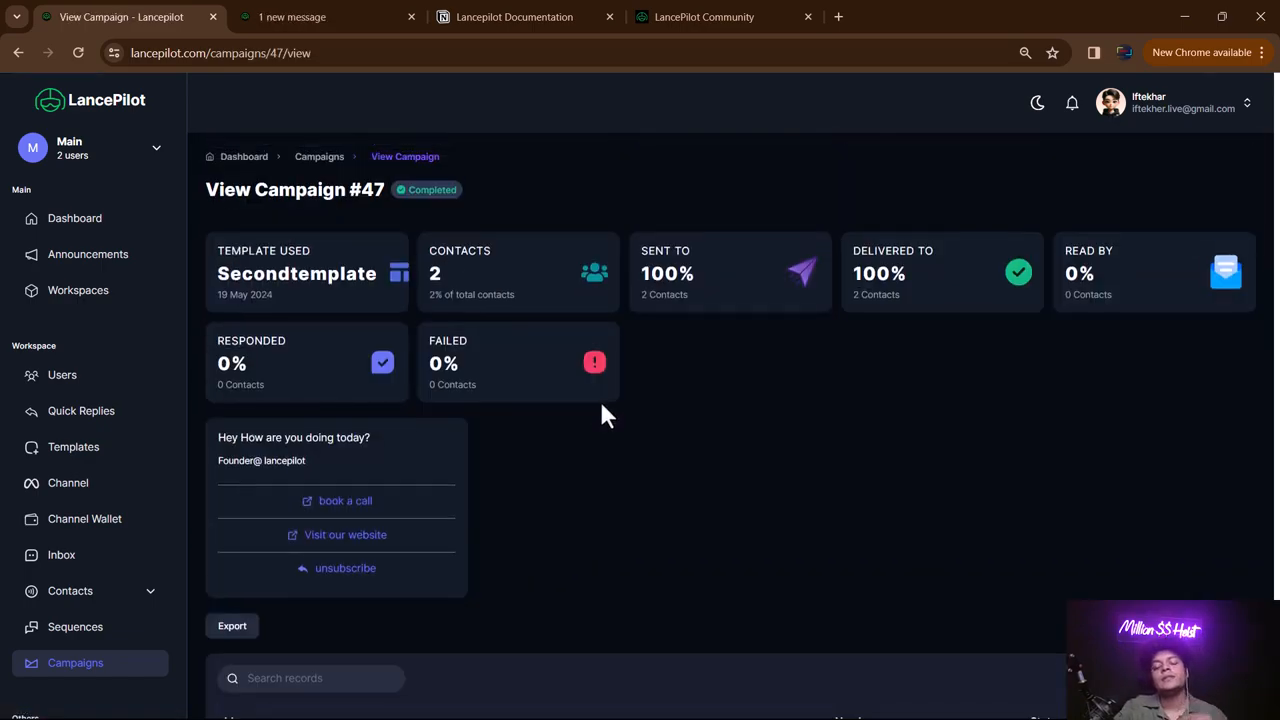
scroll(594, 380, down, 5)
scroll(590, 370, up, 5)
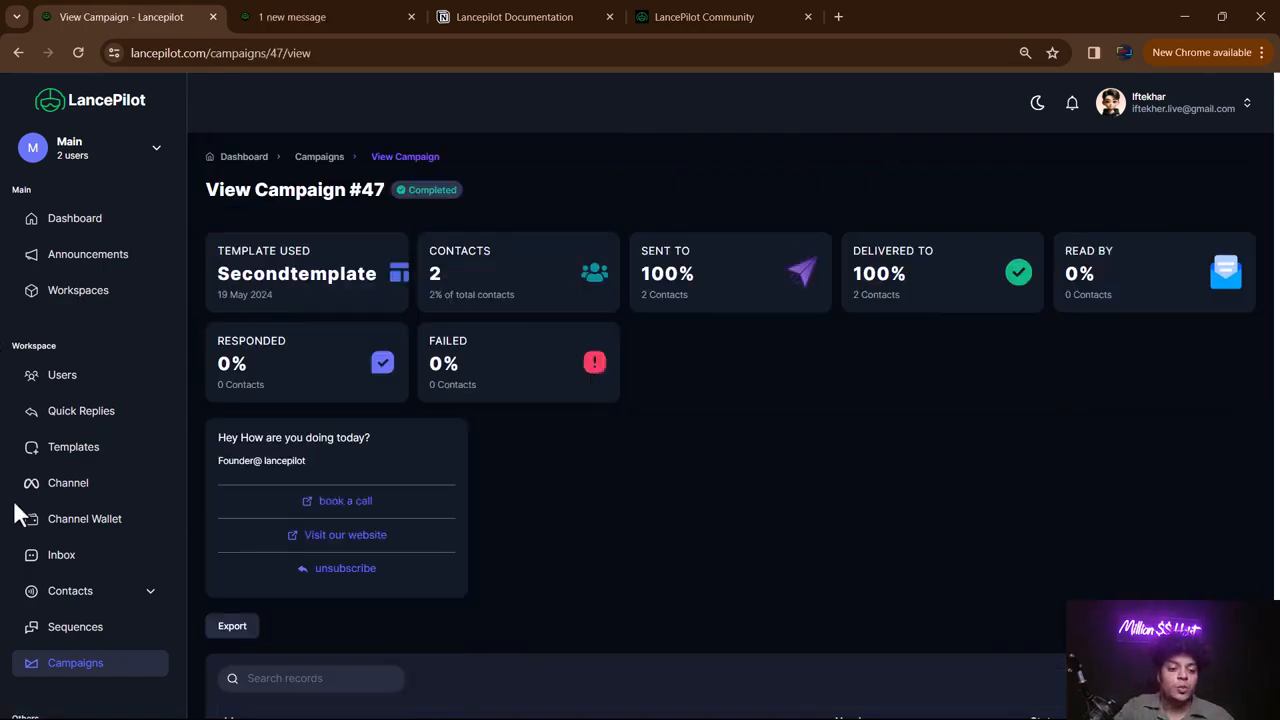
scroll(20, 500, down, 2)
click(88, 436)
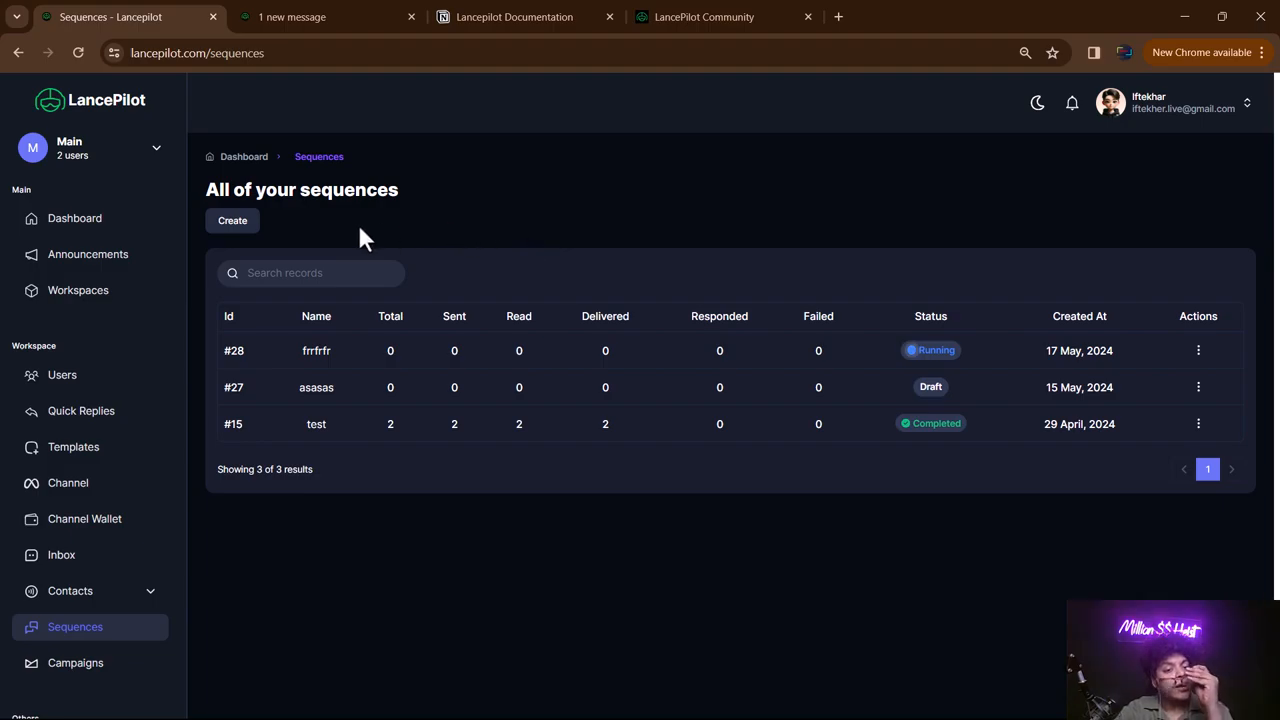
- Create a new sequence named 'fastcamp'
click(246, 224)
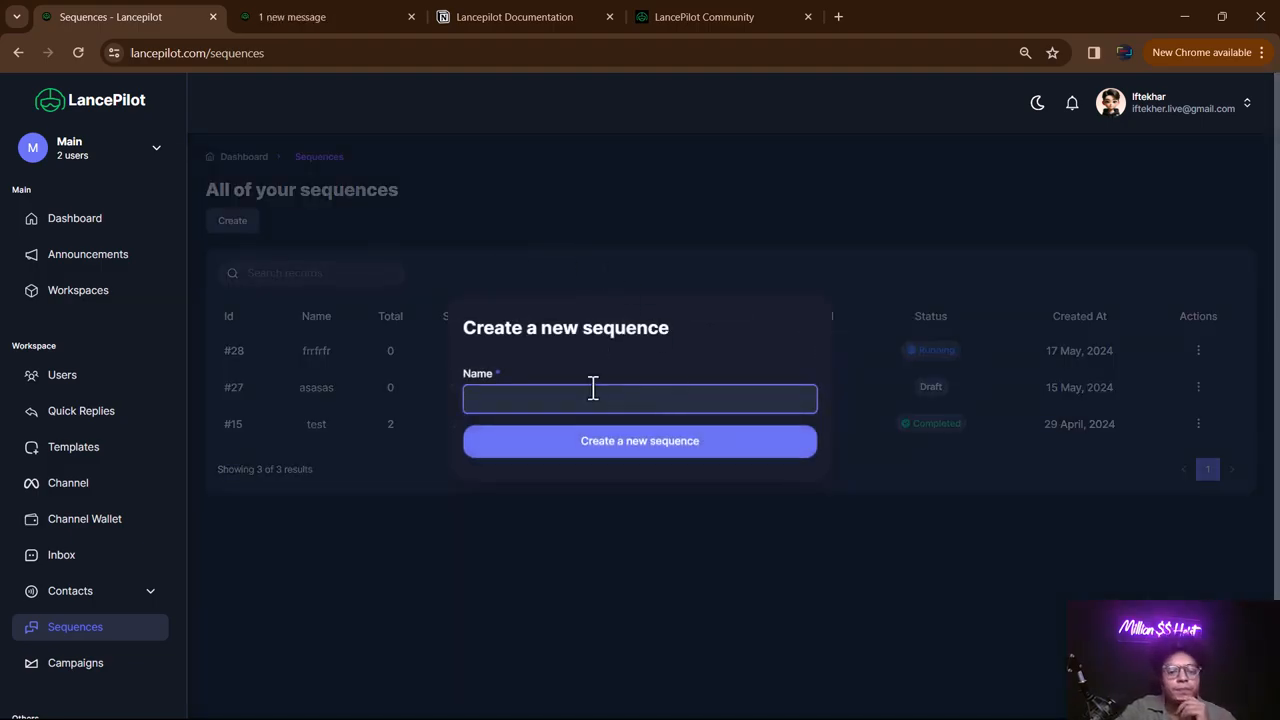
text(fastcamp)
click(625, 447)
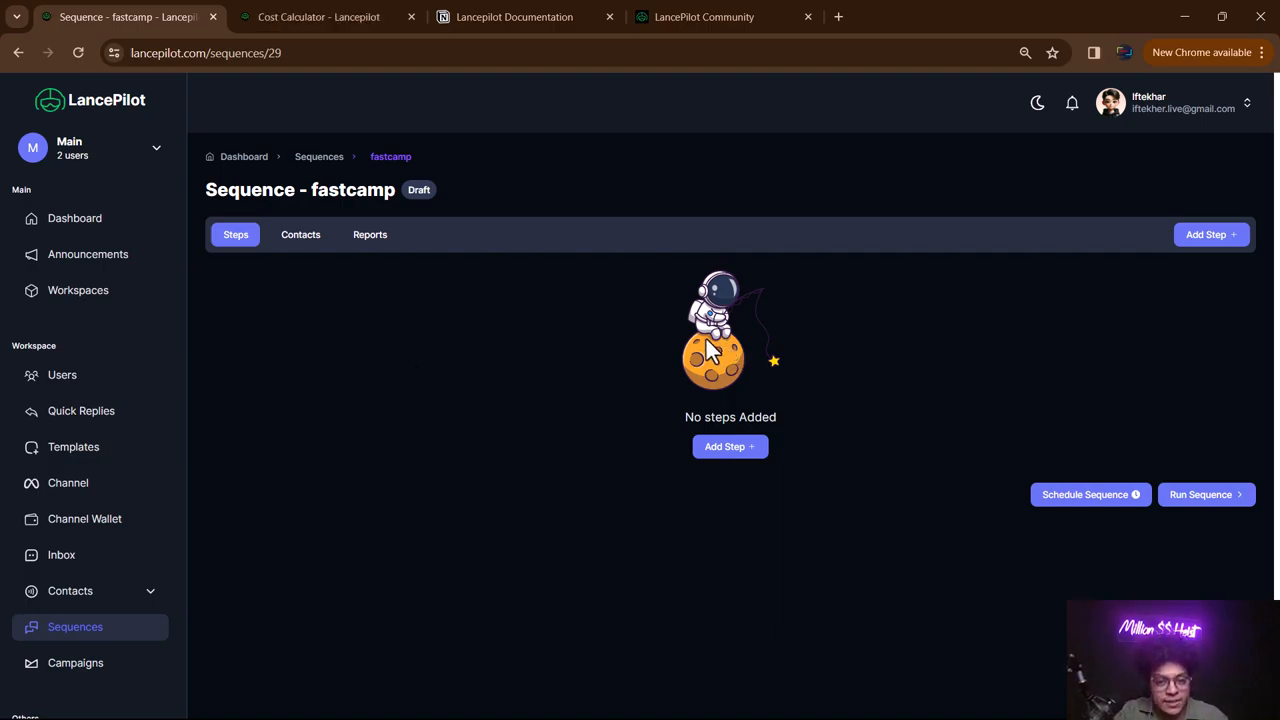
- Add Step 1 using the welcome_message template on day 1, start time 01:27
click(733, 447)
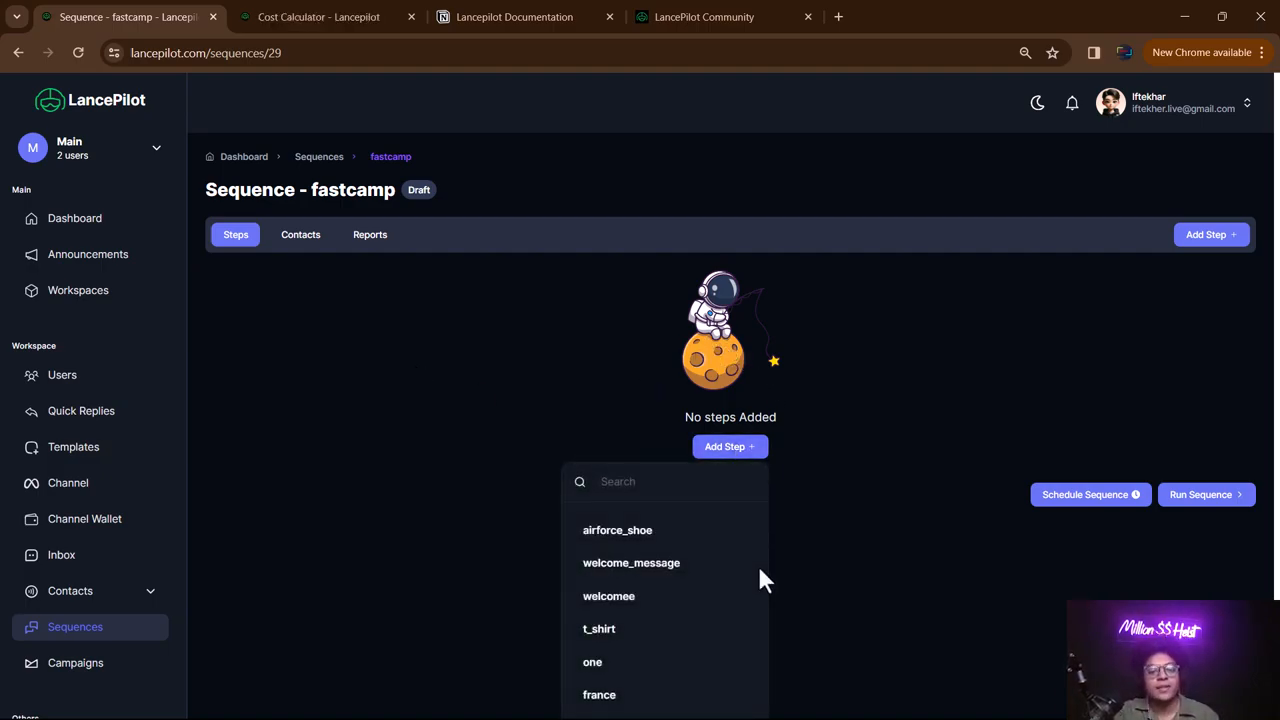
scroll(657, 603, down, 2)
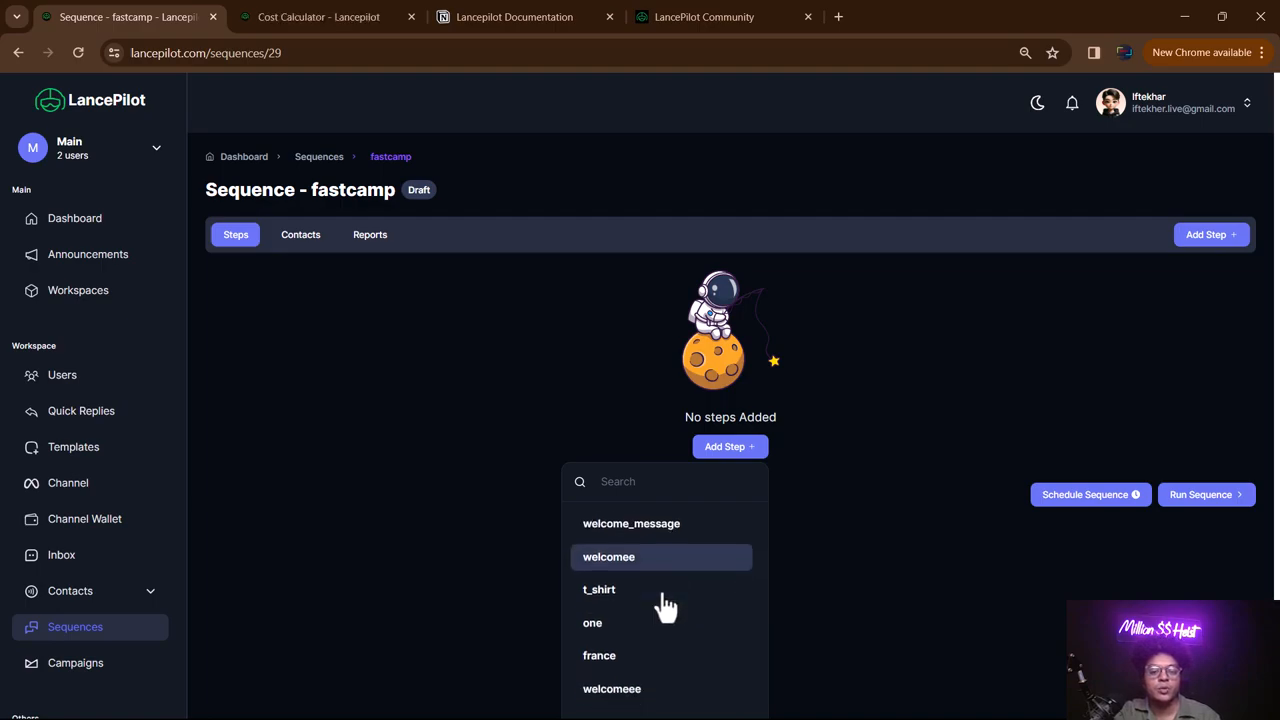
scroll(652, 640, up, 2)
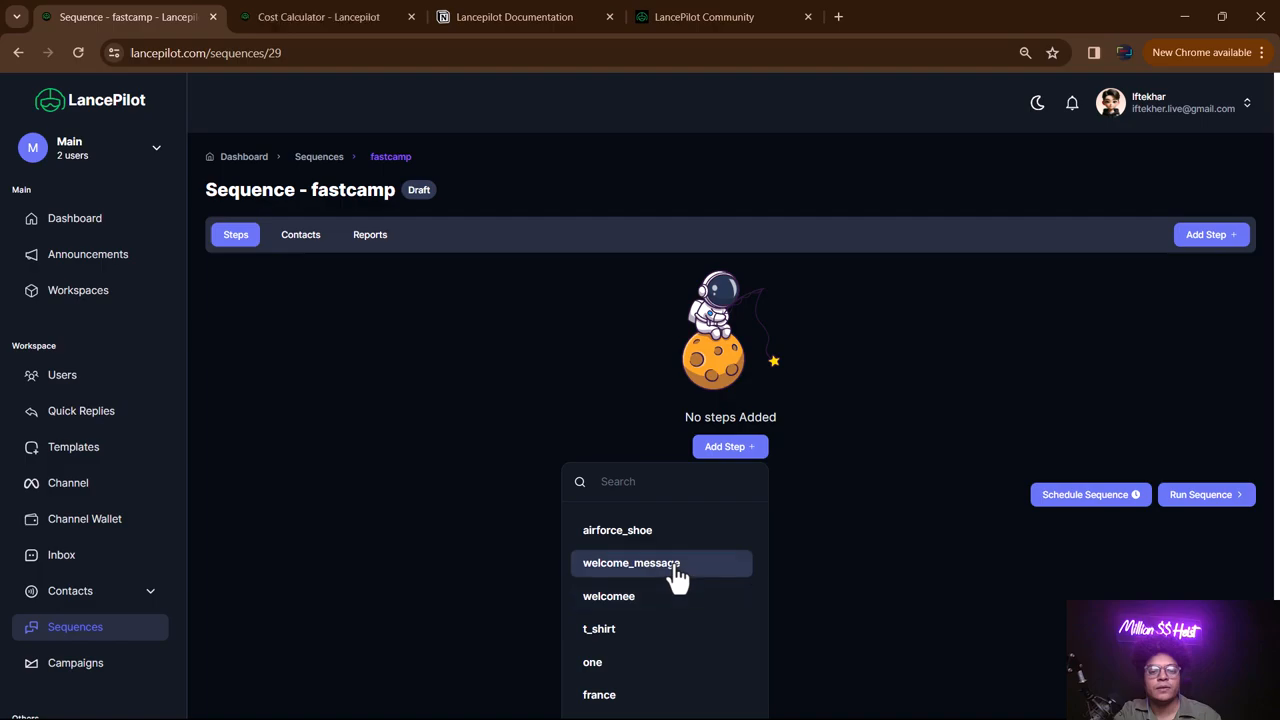
click(672, 566)
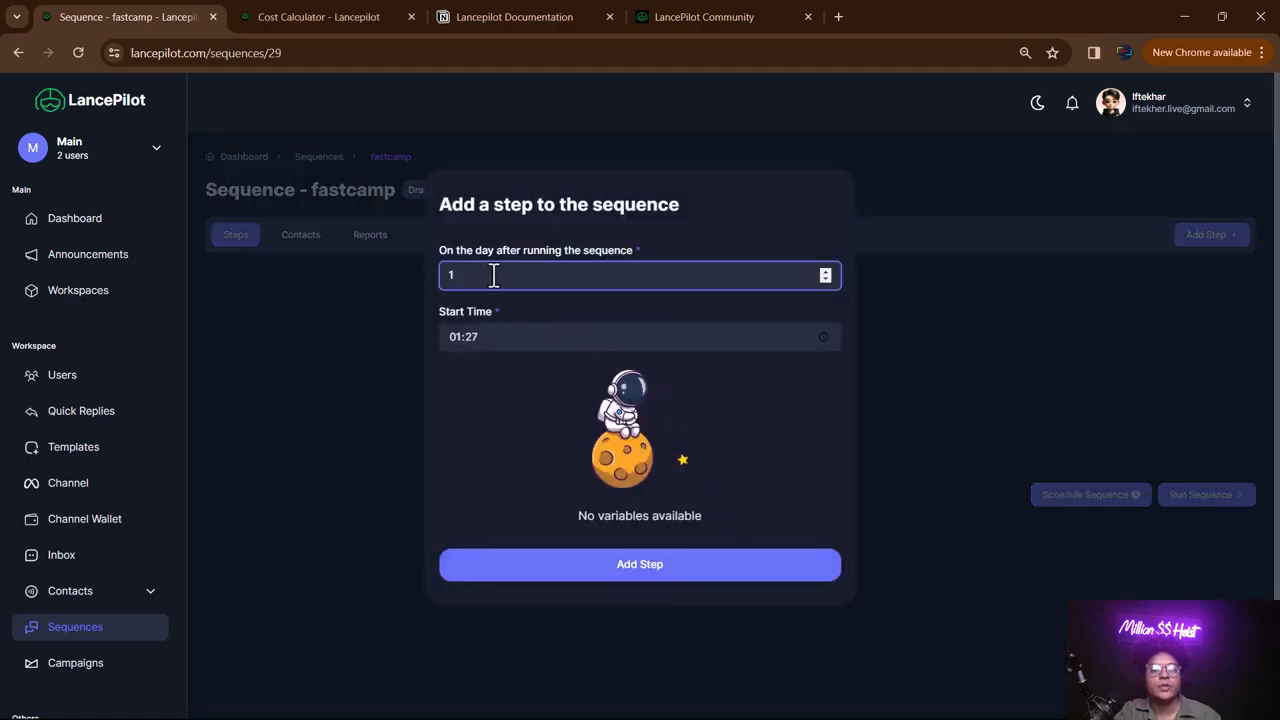
double_click(452, 276)
click(577, 336)
click(560, 275)
click(697, 568)
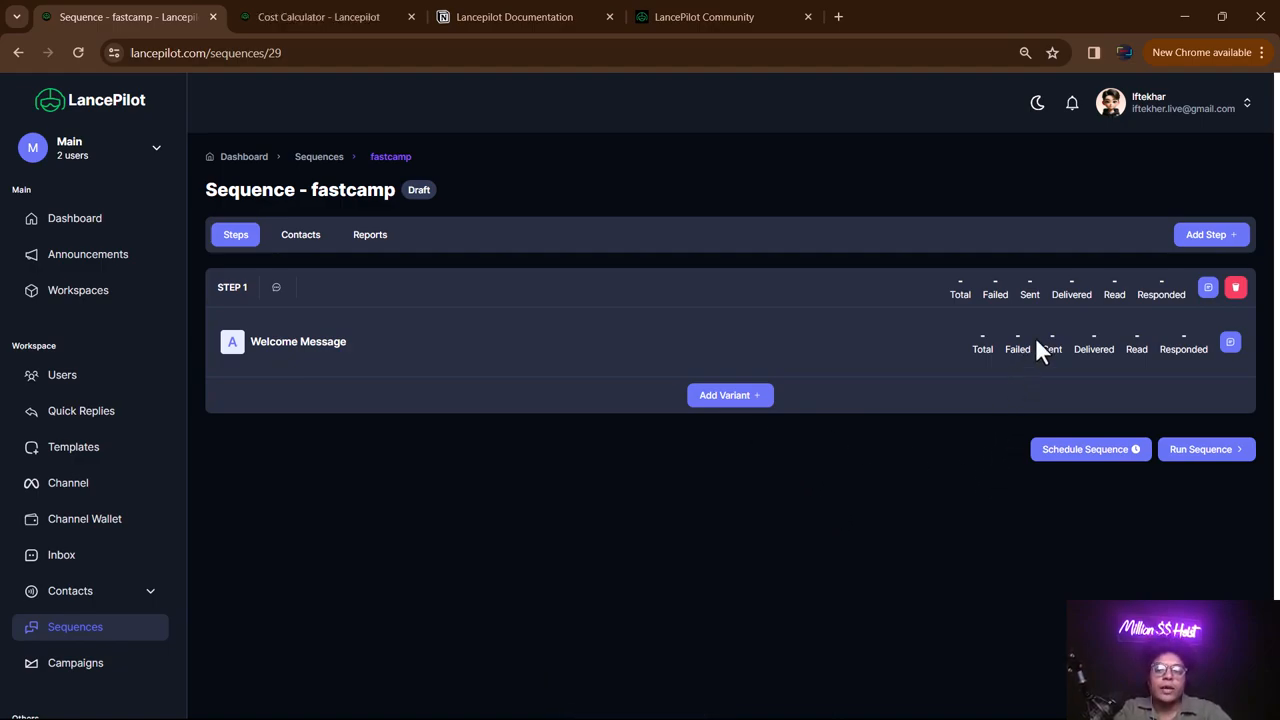
- Add a second welcome_message step scheduled for day 3
click(1197, 244)
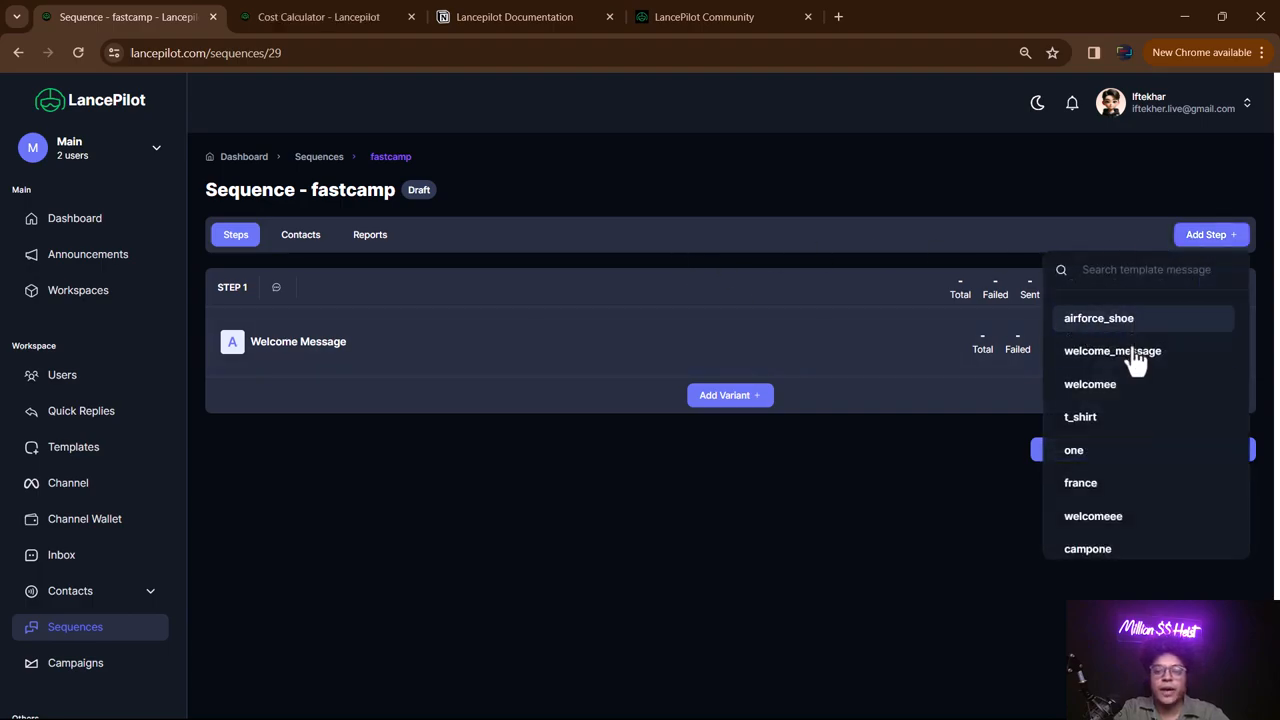
click(1135, 356)
drag(481, 280, 445, 280)
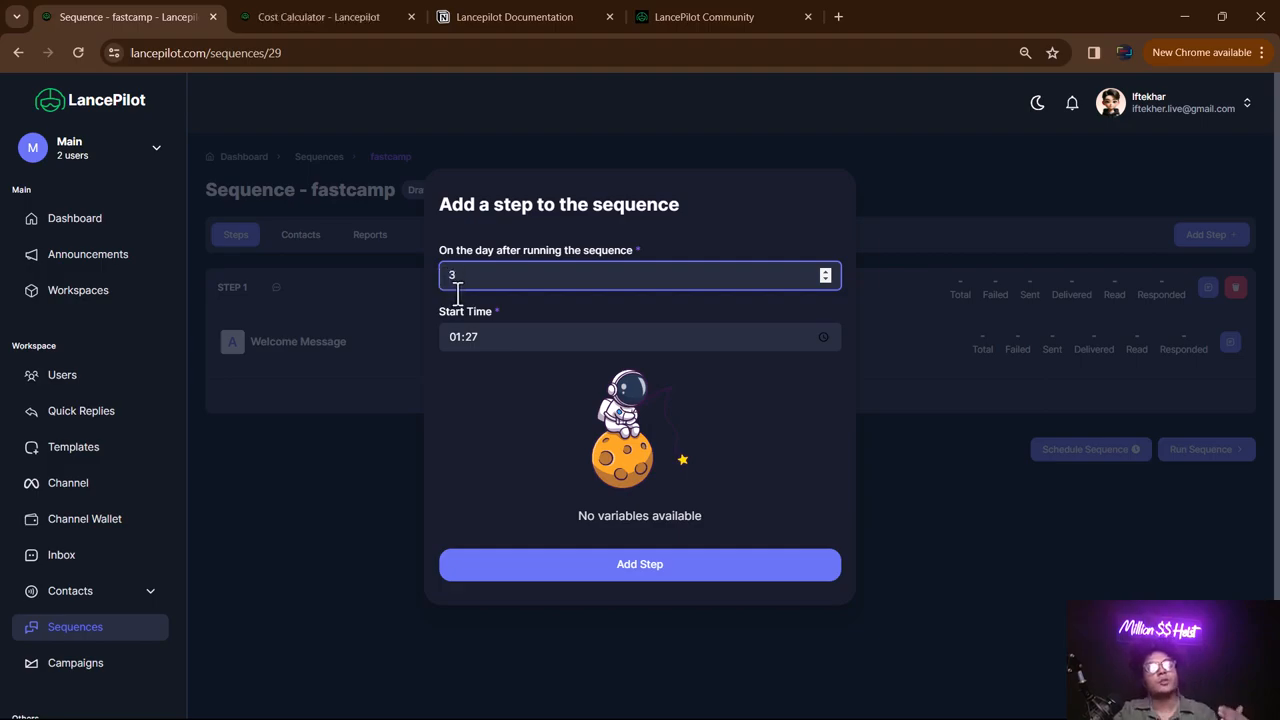
click(624, 579)
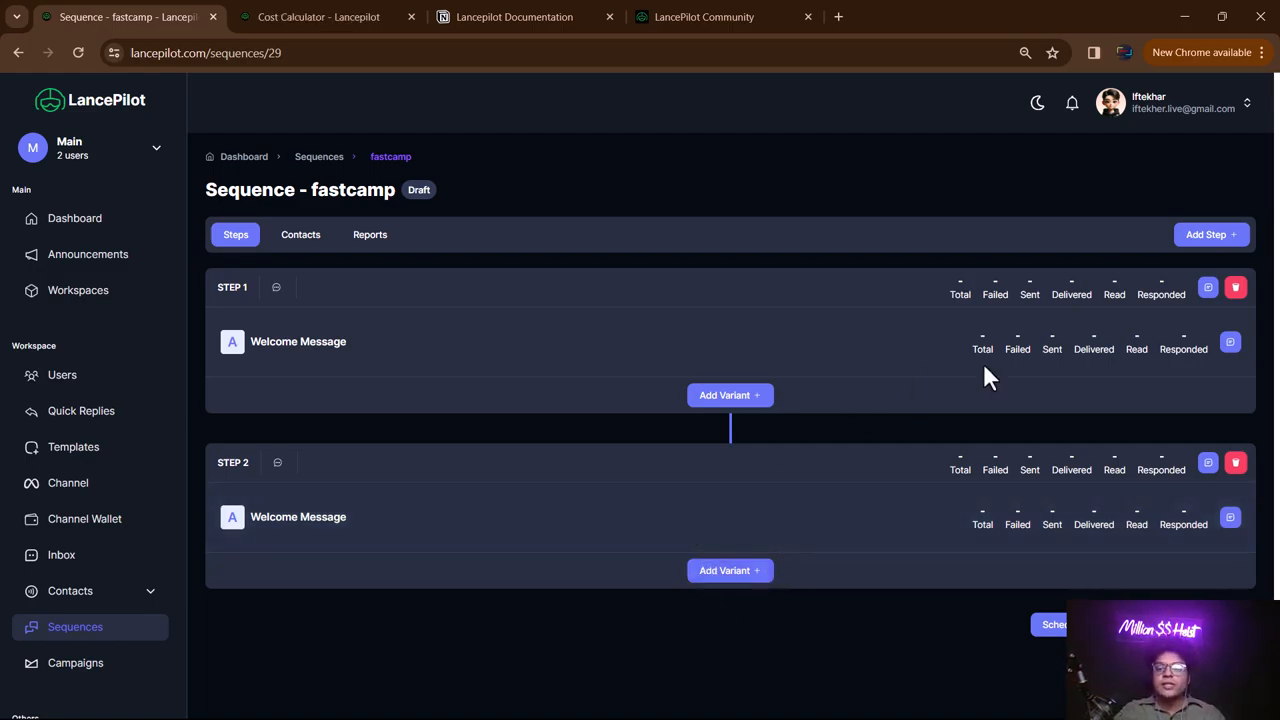
- Add a third welcome_message step scheduled for day 7
click(1222, 240)
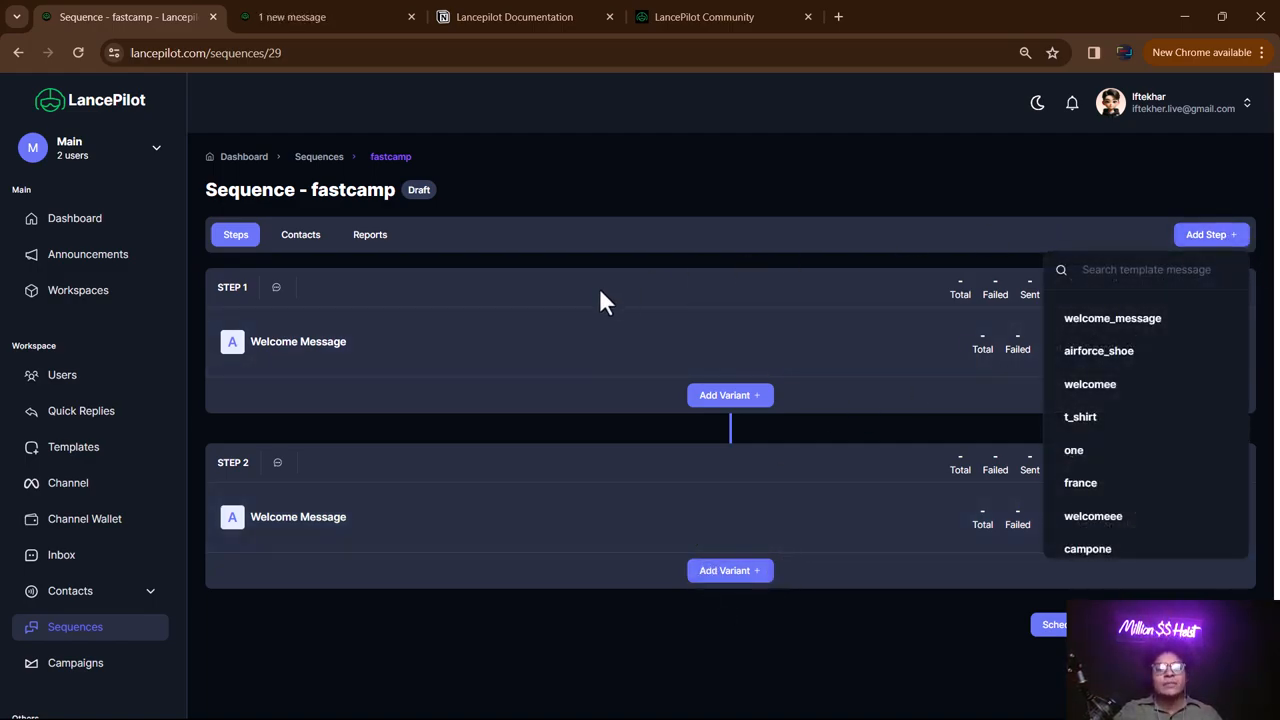
click(1065, 318)
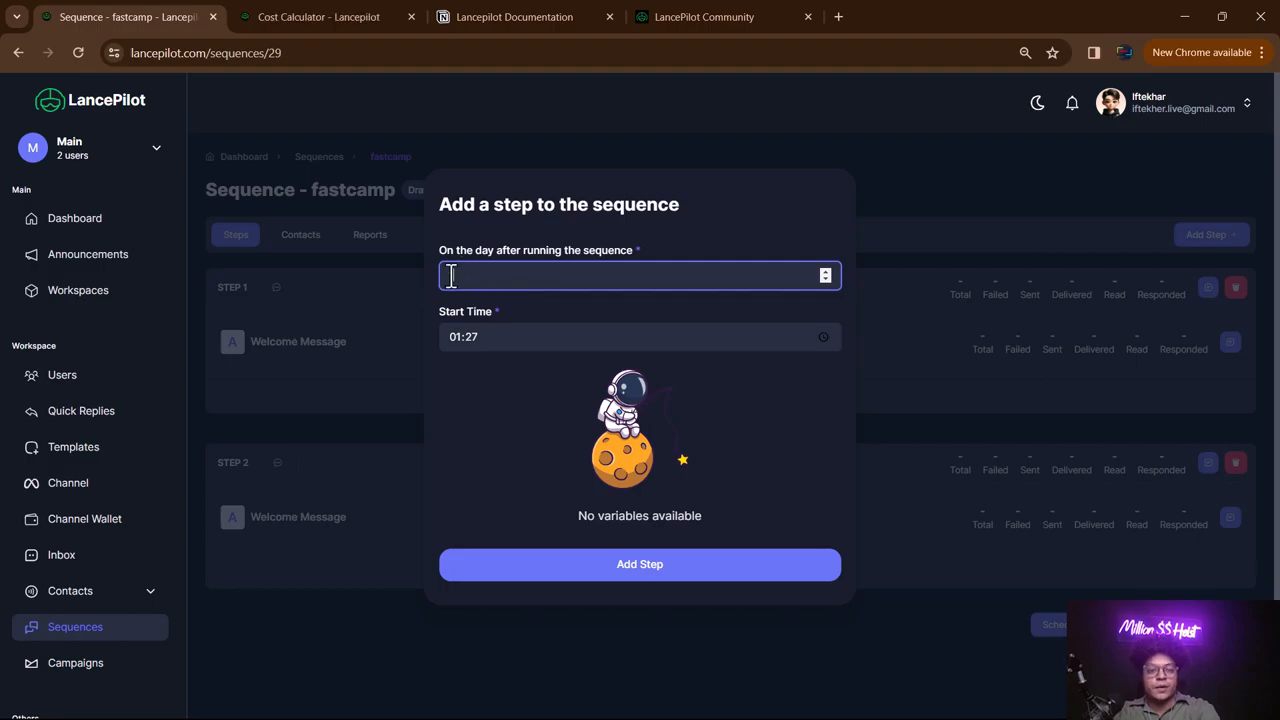
text(7)
click(678, 572)
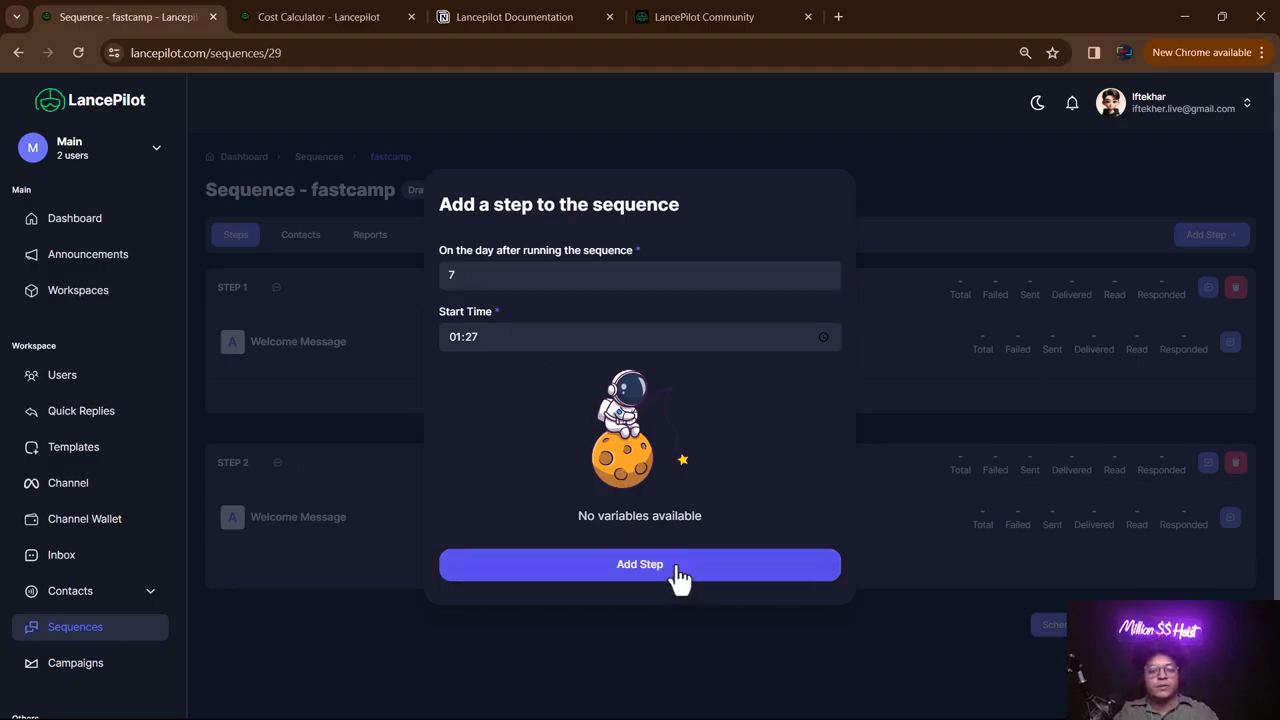
scroll(741, 310, down, 2)
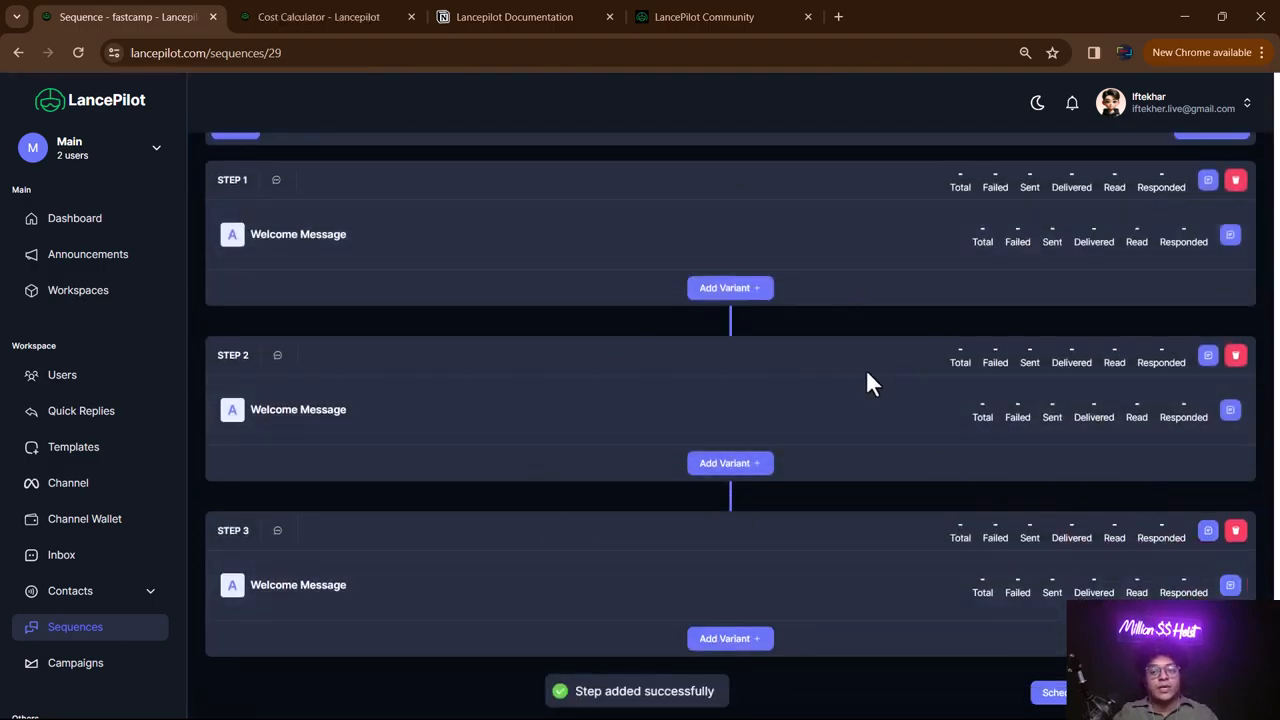
scroll(866, 312, up, 2)
scroll(862, 314, down, 2)
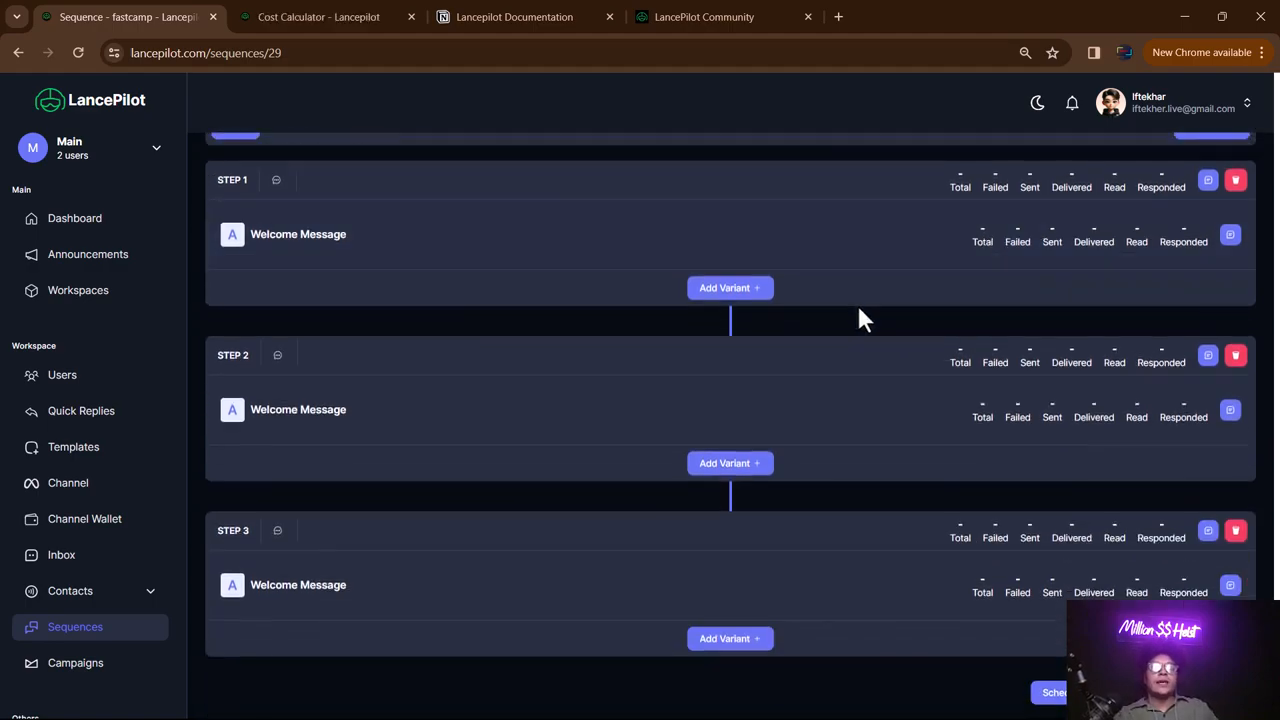
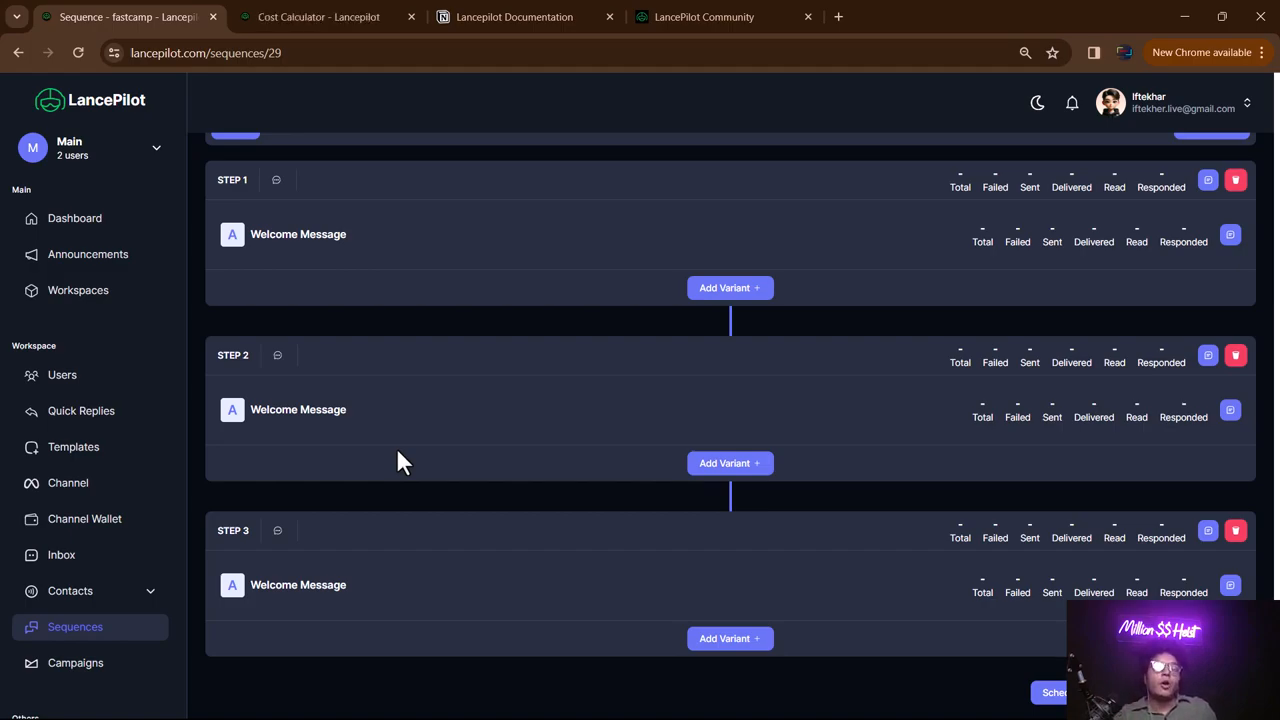
- Try adding a duplicate welcome_message variant to Step 1, then dismiss the failed form
scroll(671, 414, up, 2)
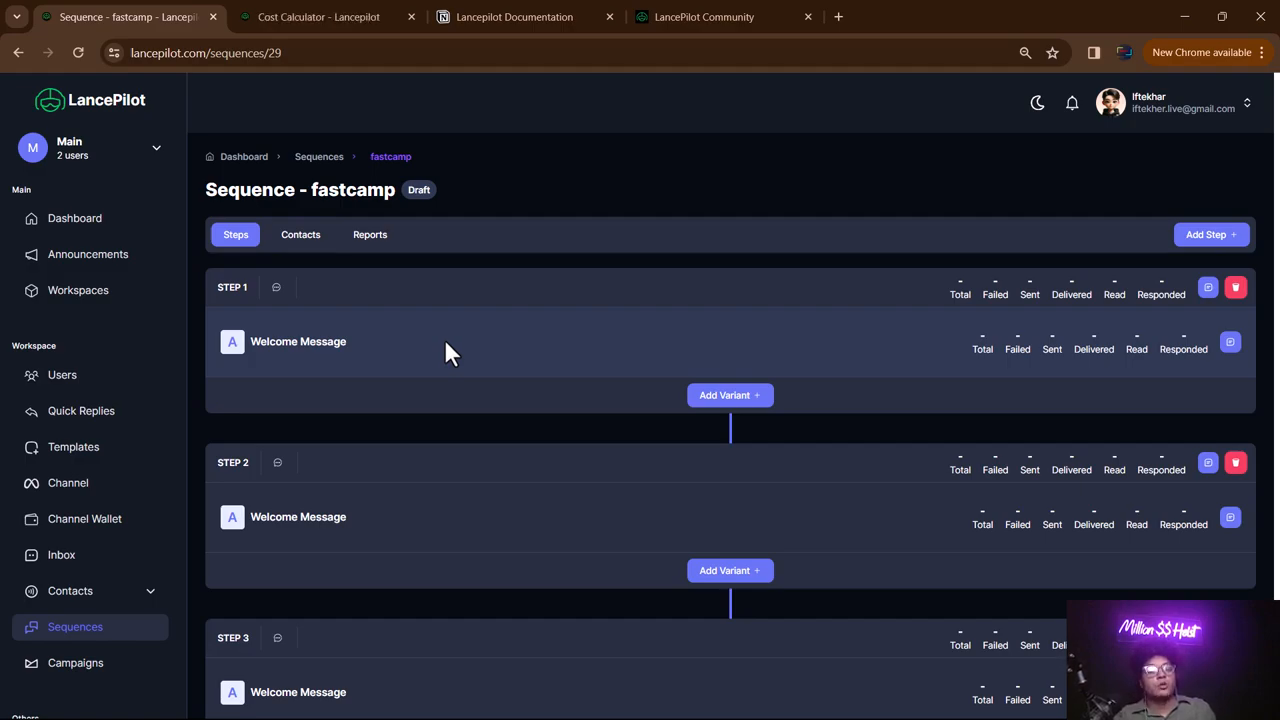
click(712, 400)
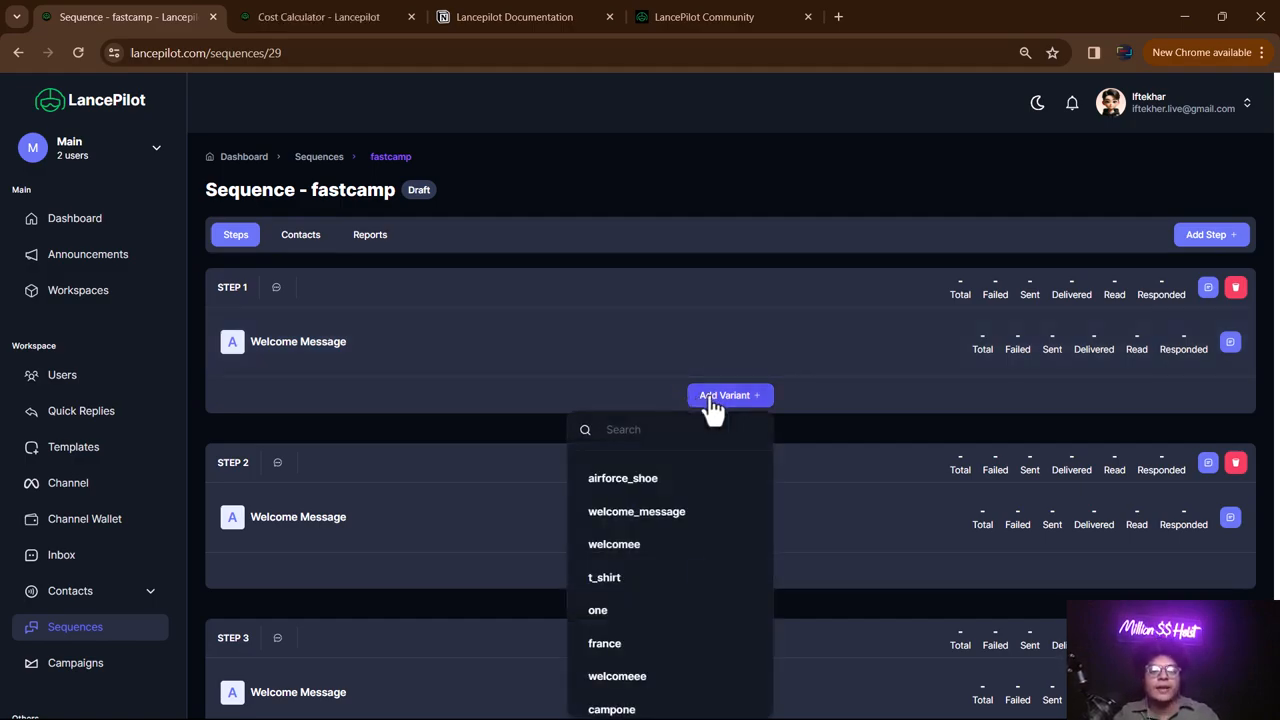
click(668, 521)
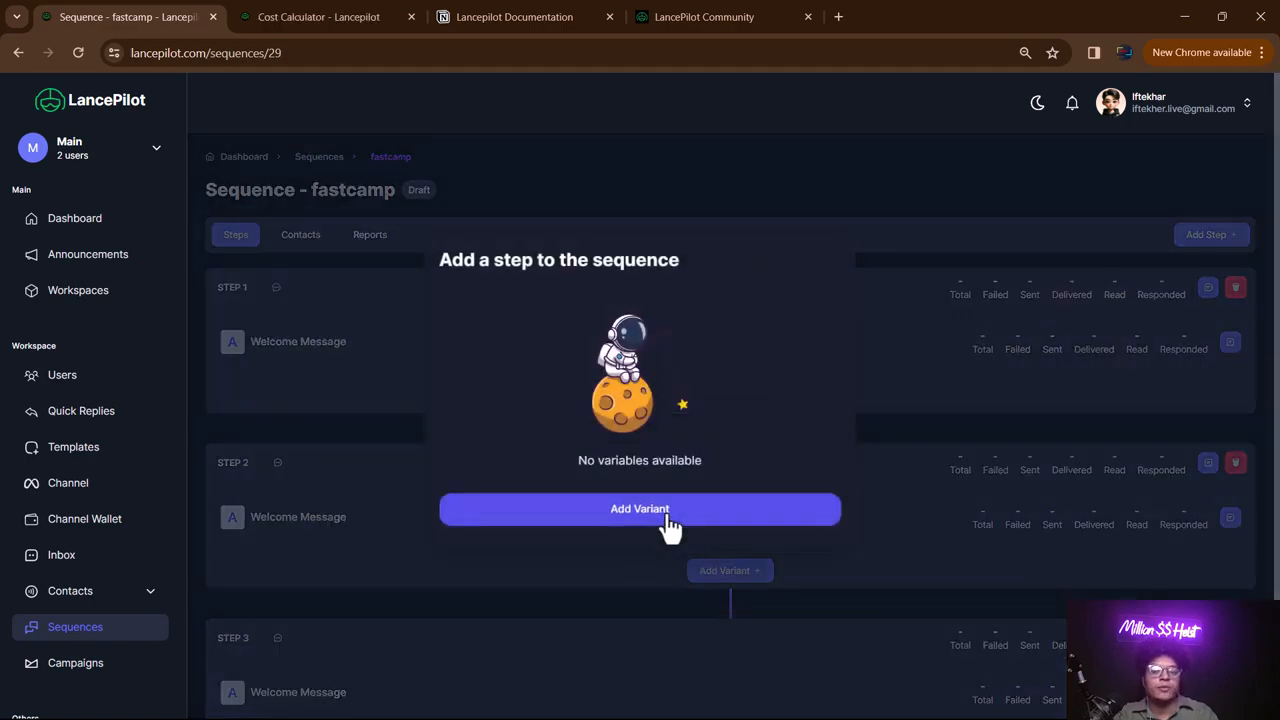
click(663, 515)
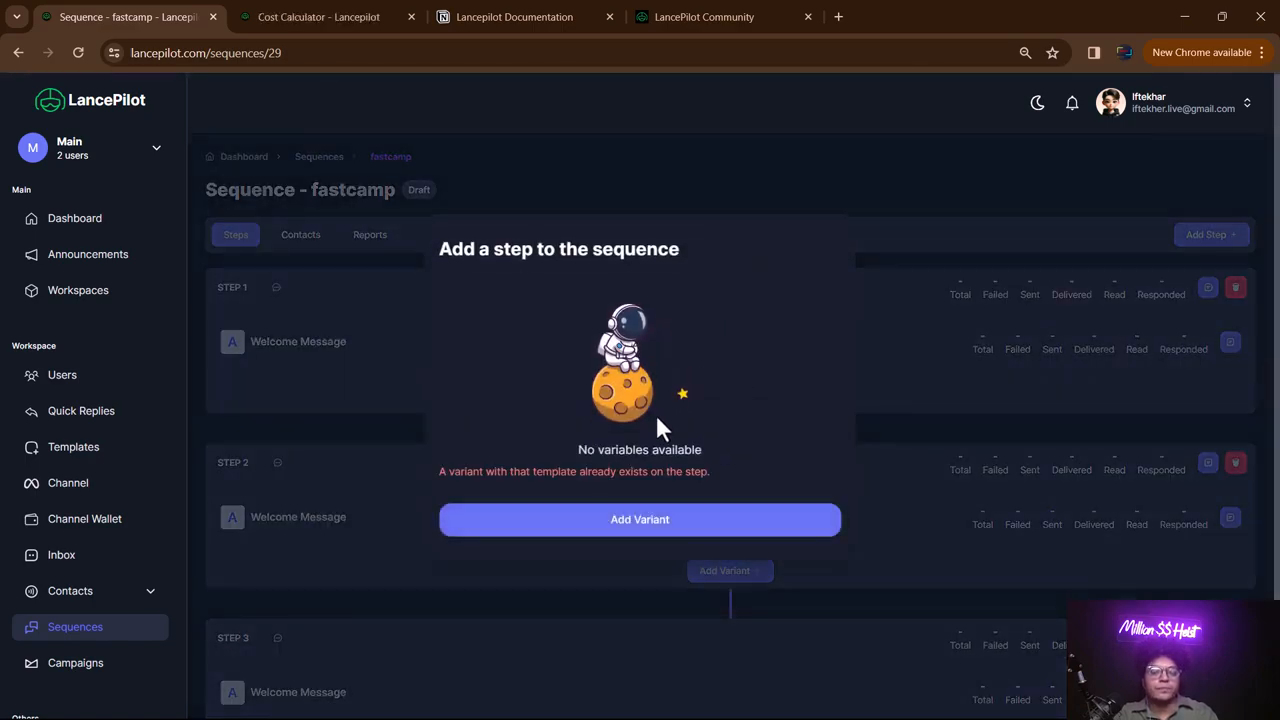
click(828, 155)
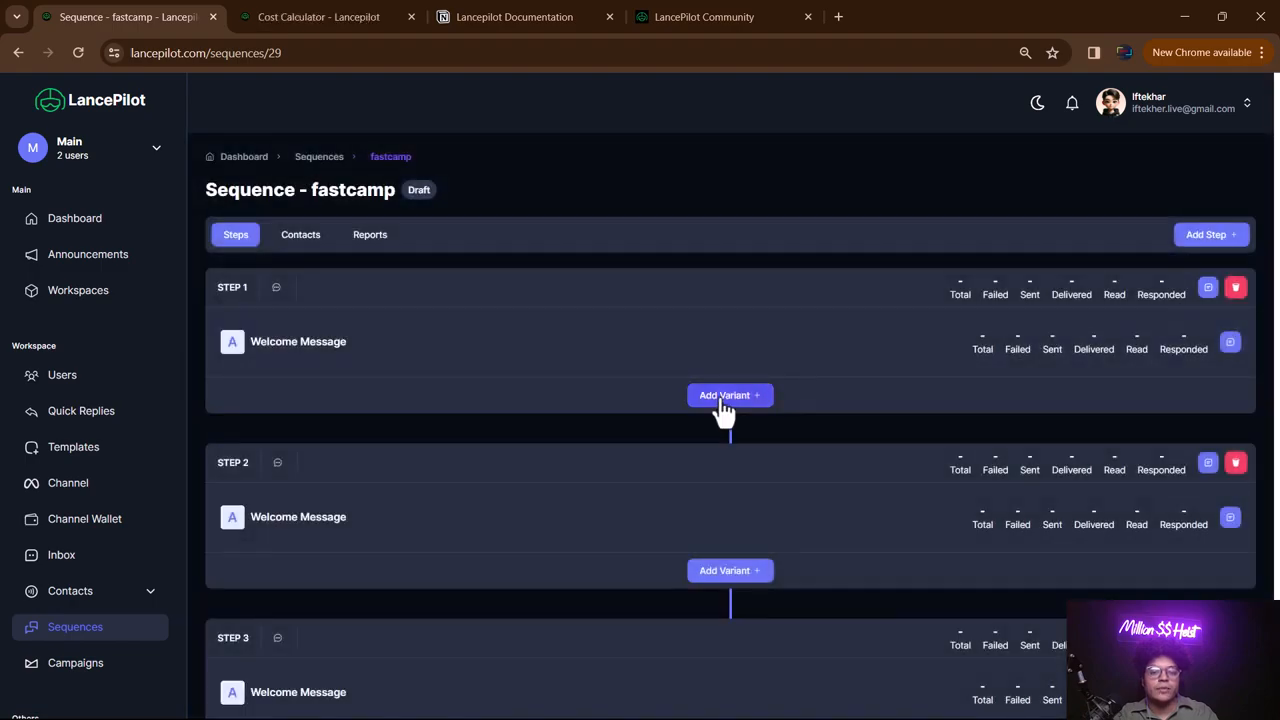
- Add a t_shirt variant to Step 1 with the dis image from Downloads attached
click(720, 398)
click(652, 580)
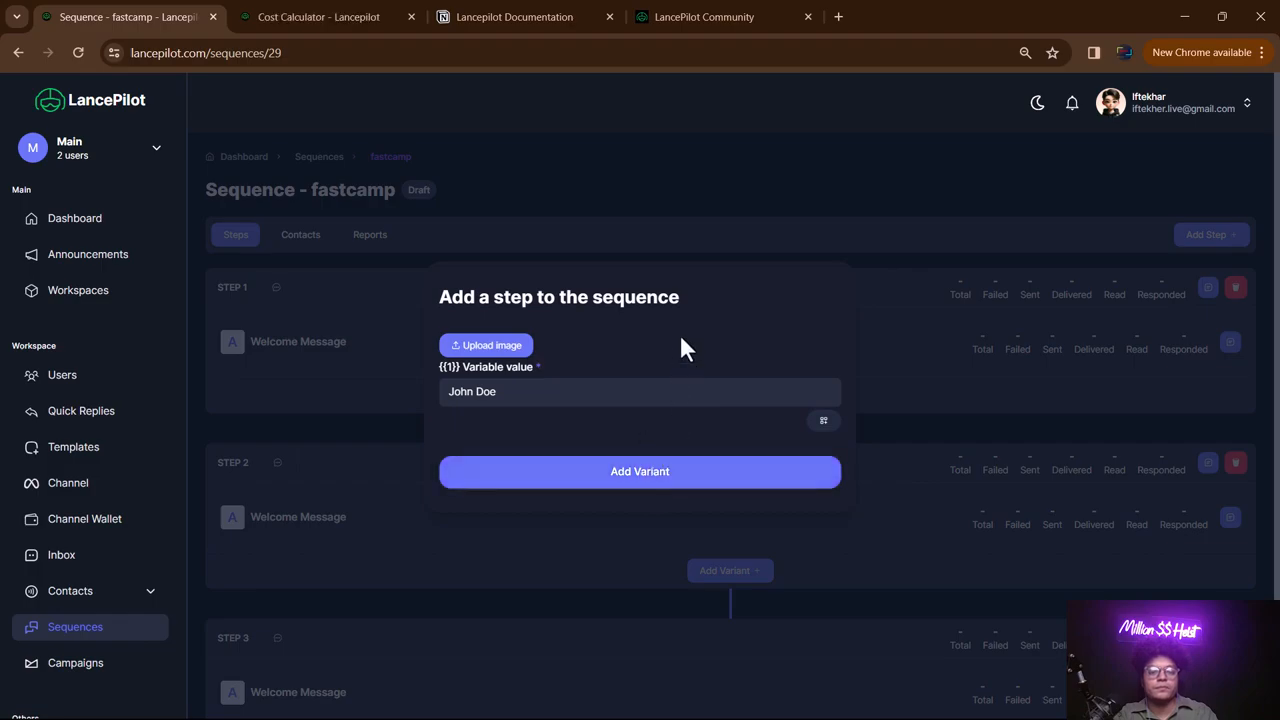
click(518, 352)
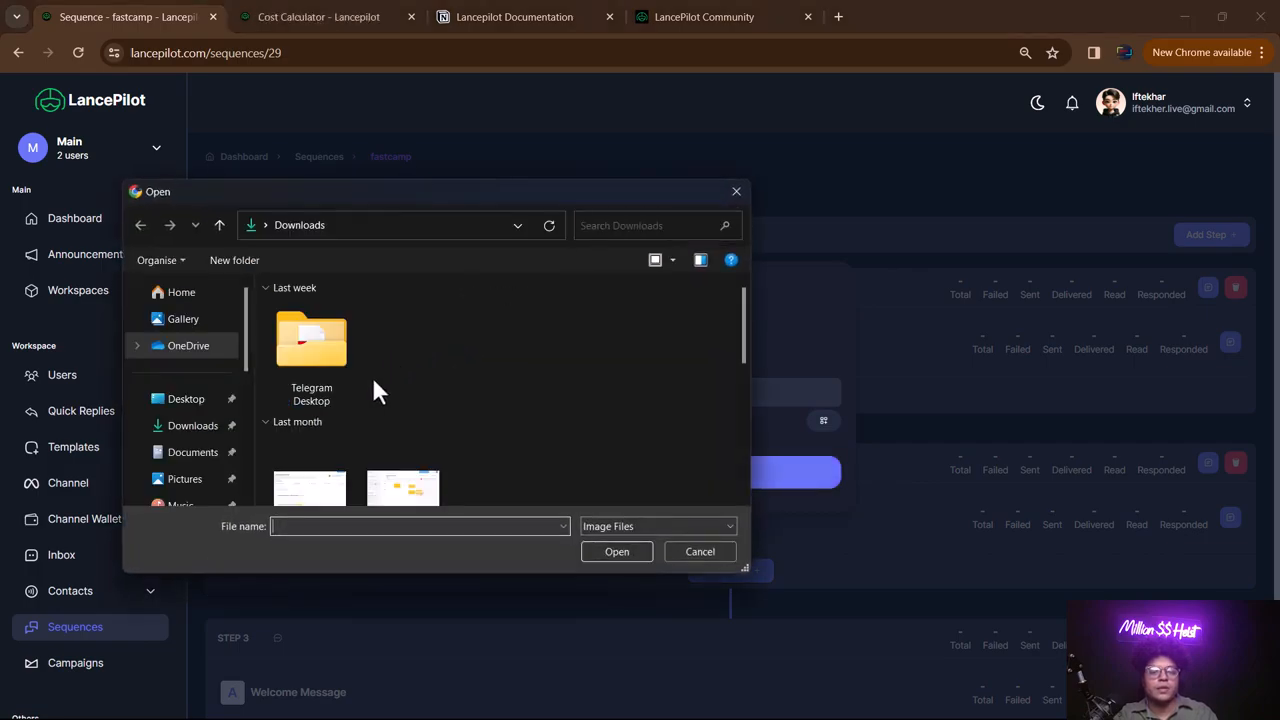
scroll(372, 380, down, 5)
click(314, 337)
double_click(318, 340)
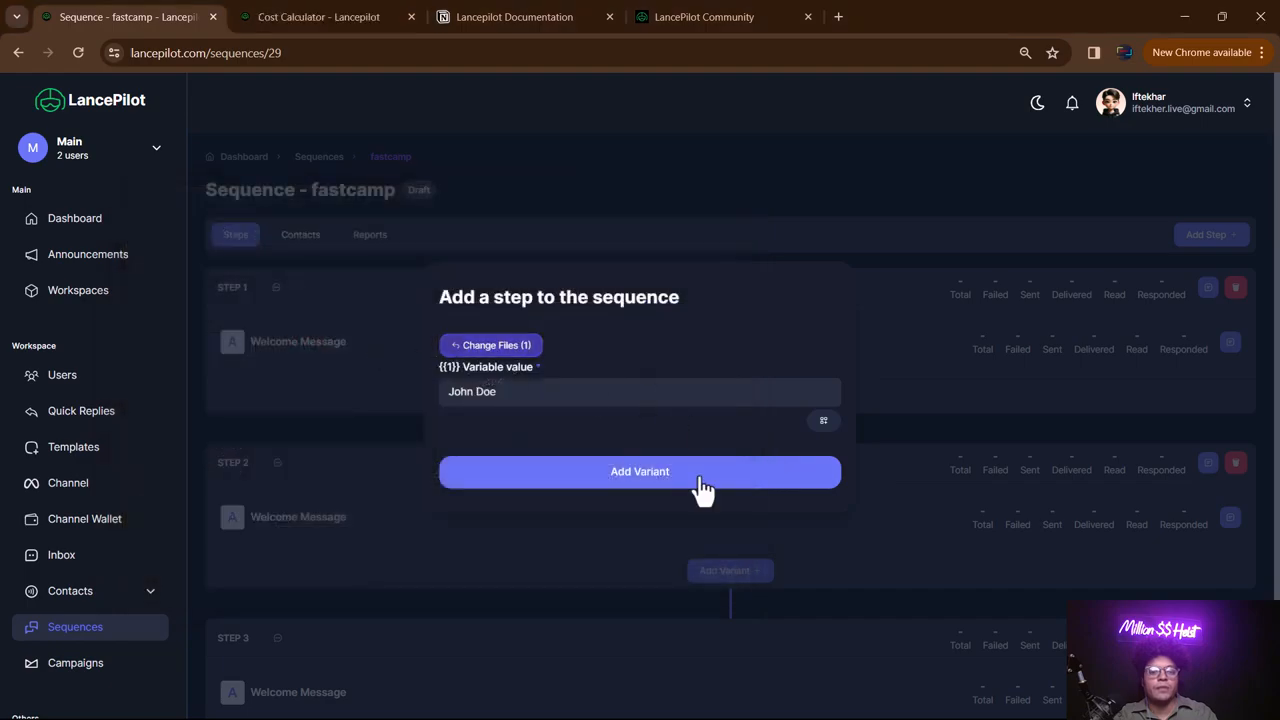
click(686, 486)
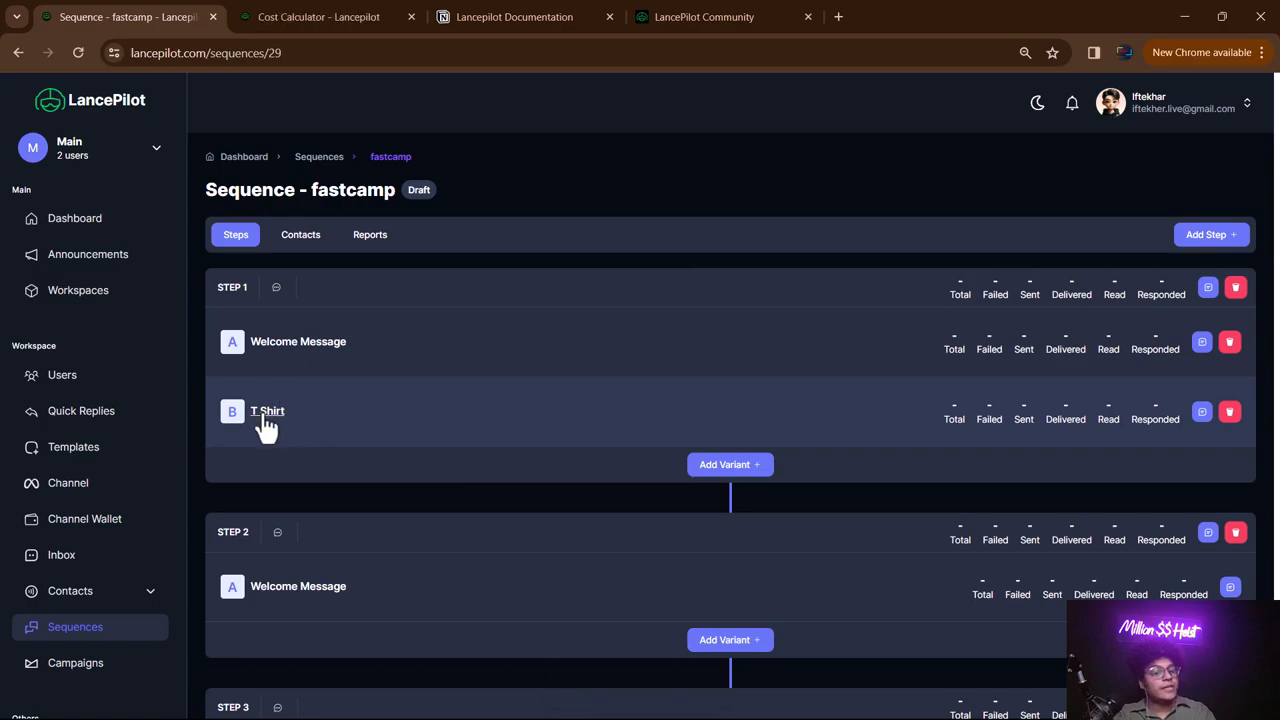
scroll(432, 455, down, 2)
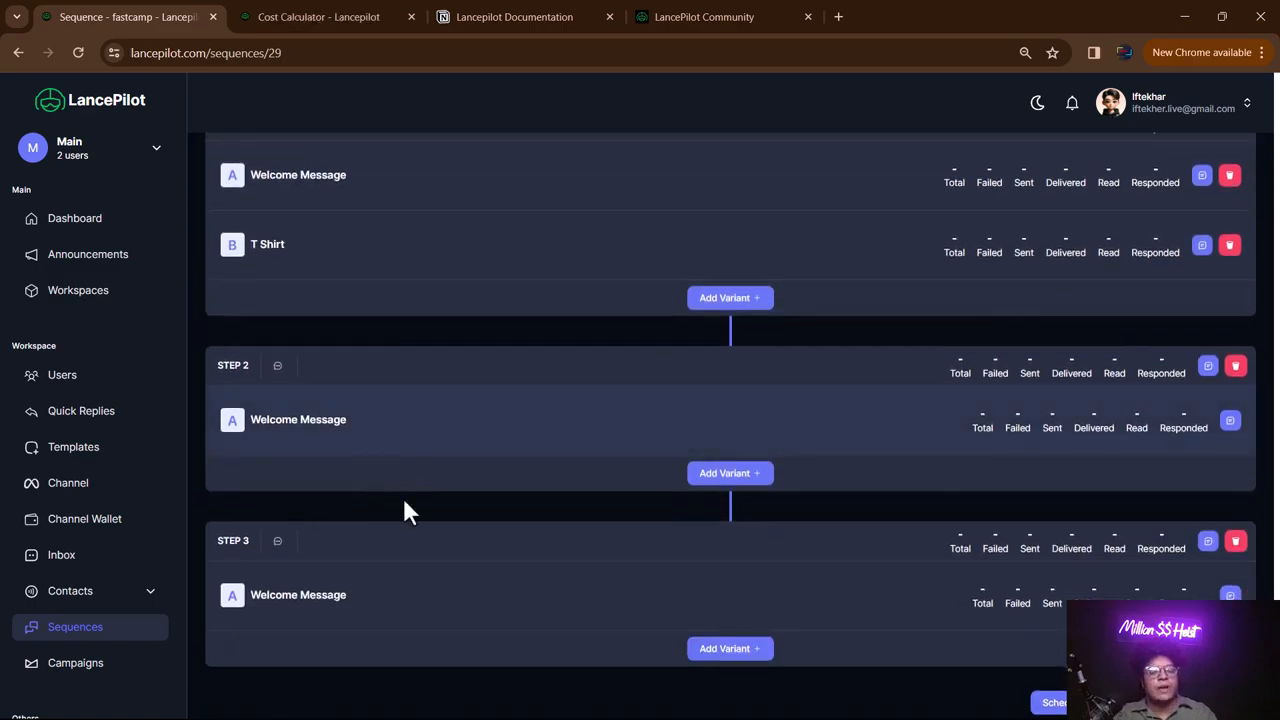
scroll(456, 400, up, 2)
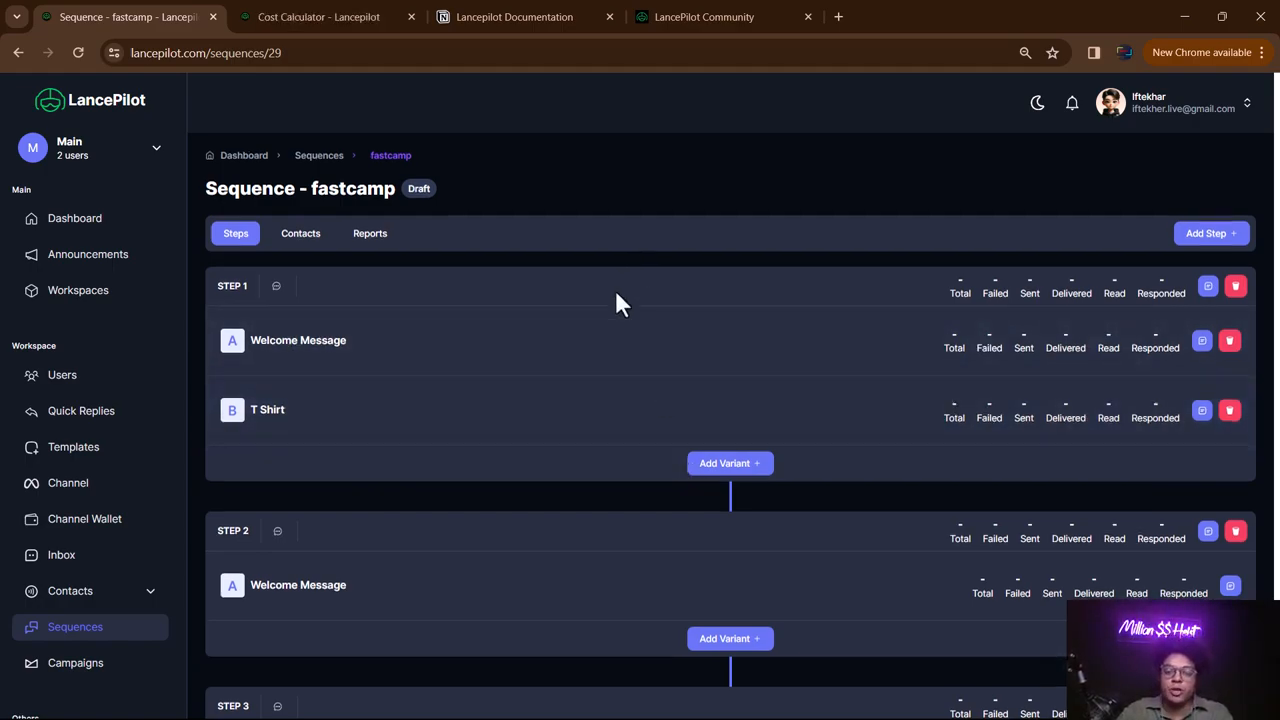
scroll(520, 386, down, 2)
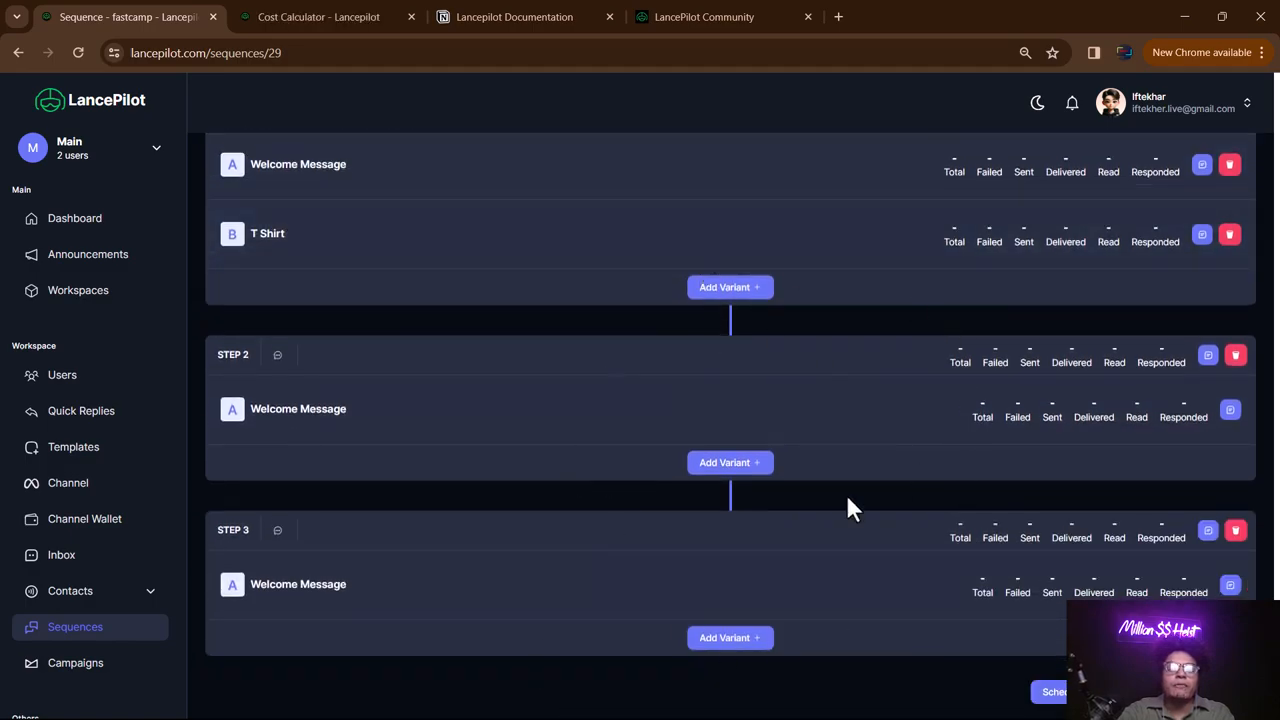
scroll(388, 316, up, 2)
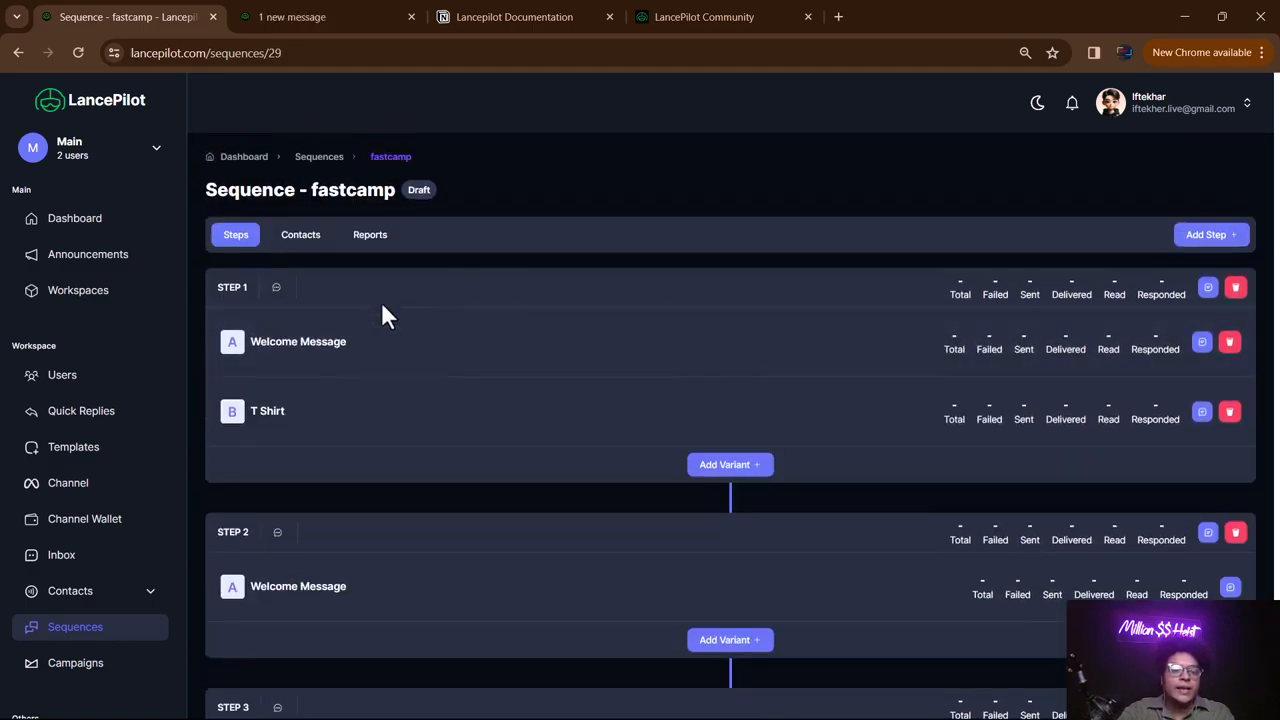
- Add the Ftest contact group's contacts to the fastcamp sequence
click(305, 240)
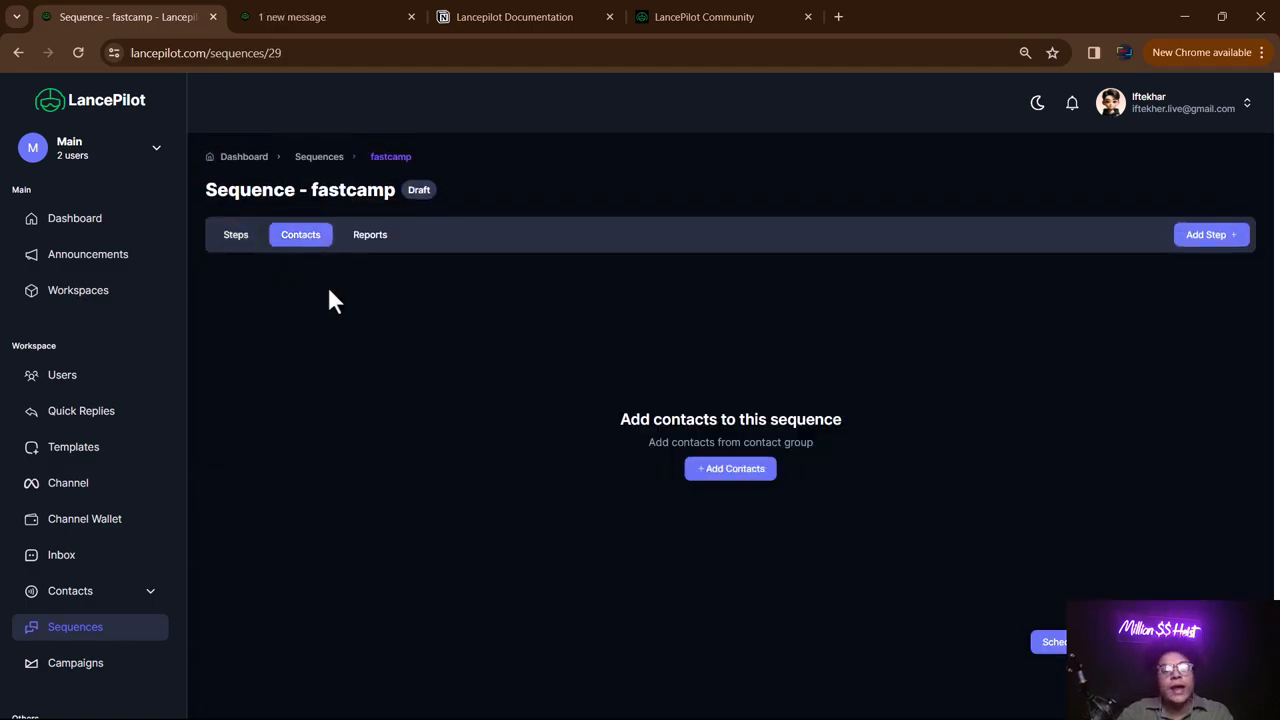
click(741, 470)
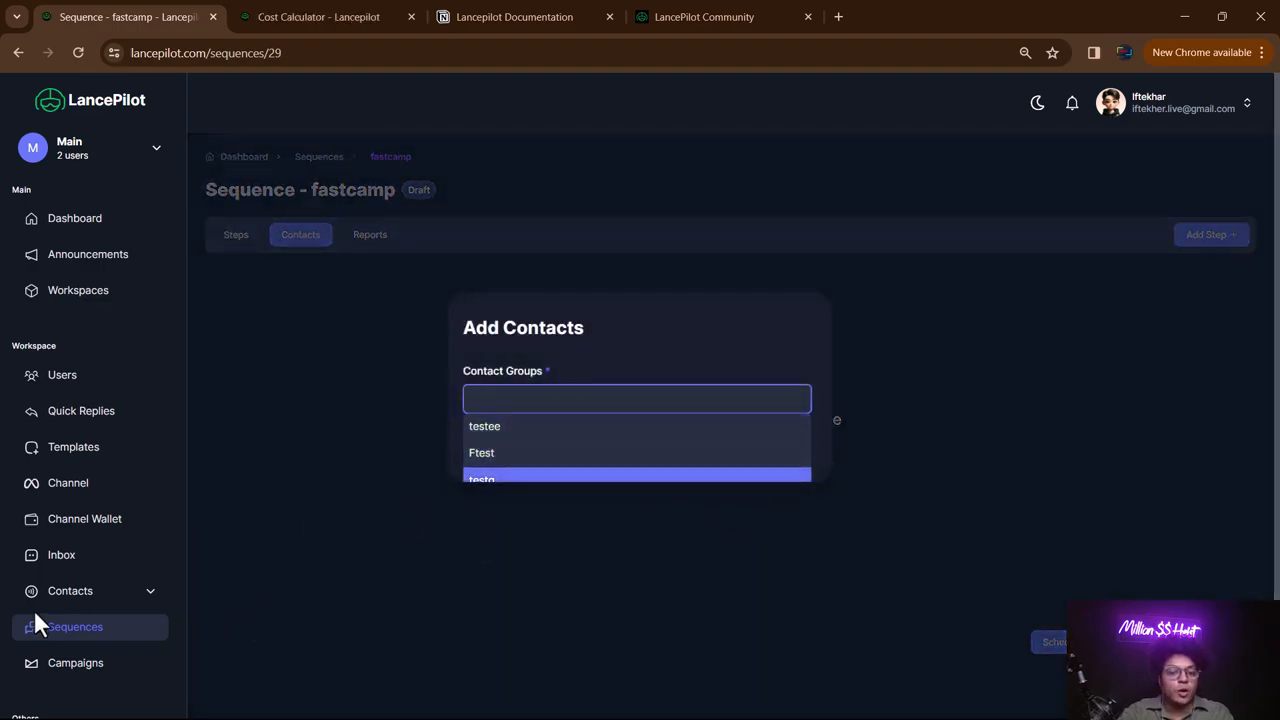
click(503, 466)
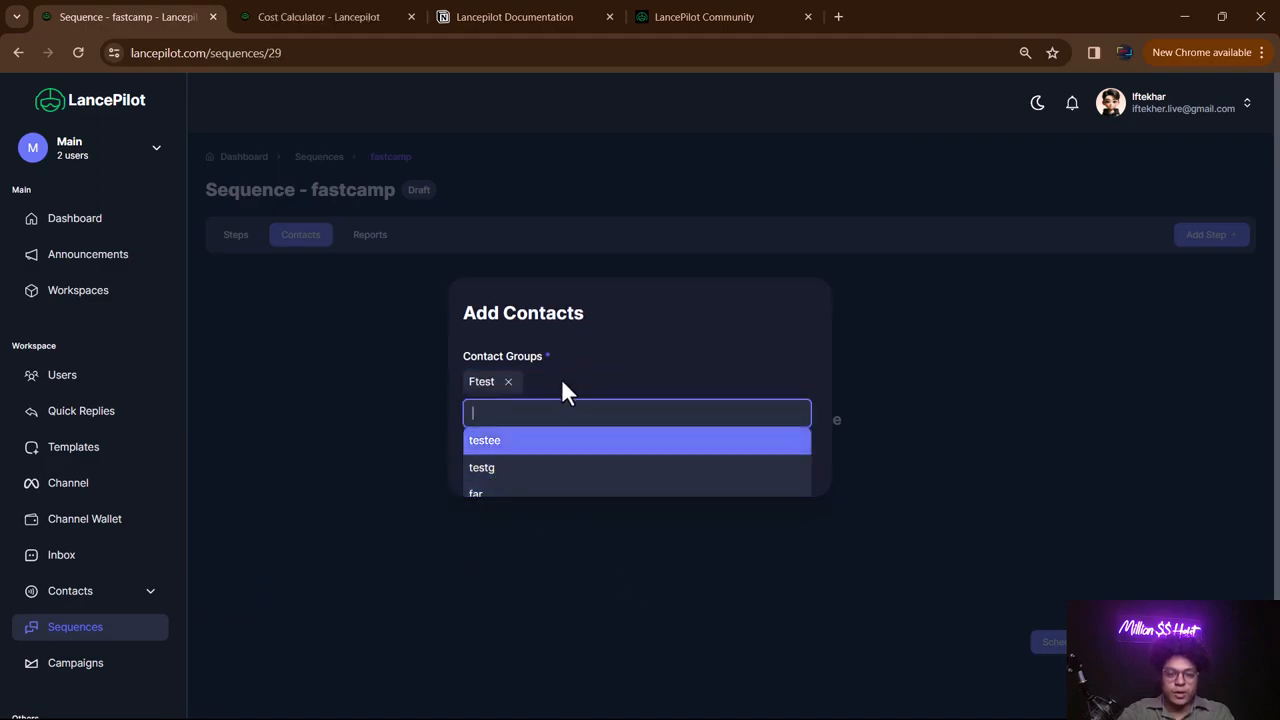
click(631, 366)
click(663, 462)
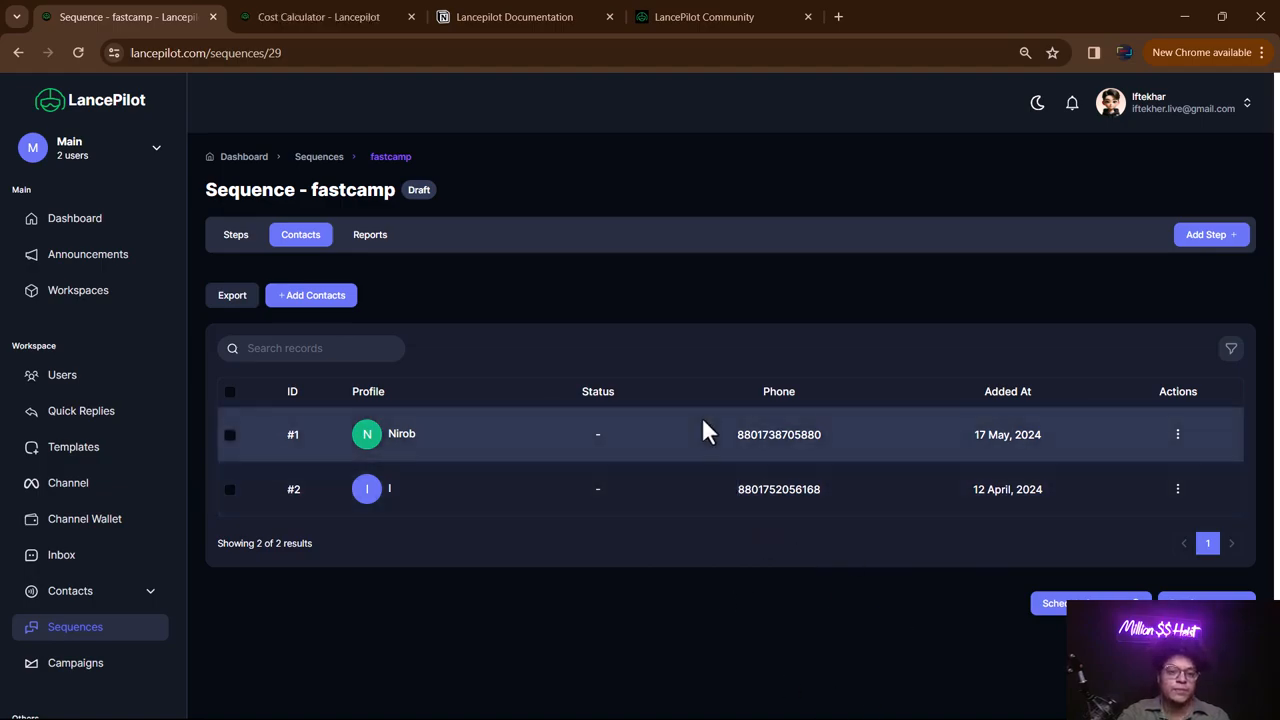
- Check the fastcamp report showing 2 total contacts and nothing sent
click(362, 240)
scroll(500, 318, down, 1)
scroll(490, 318, up, 1)
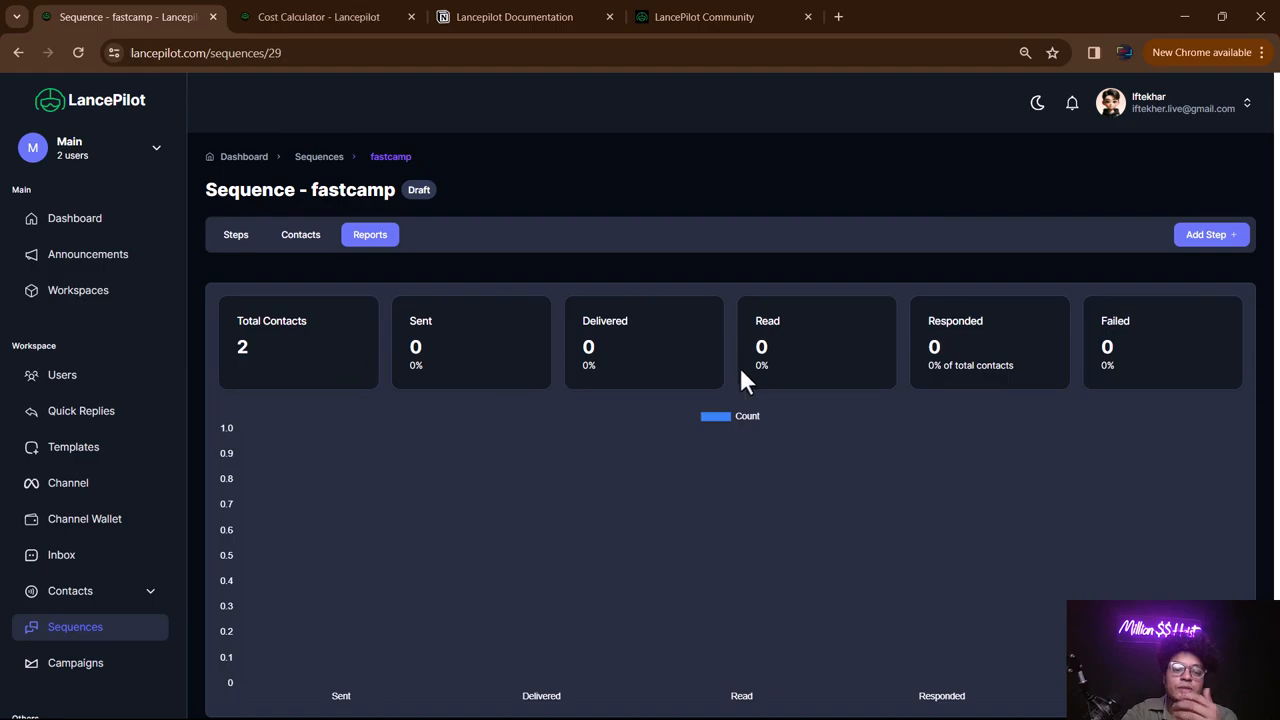
scroll(814, 431, down, 1)
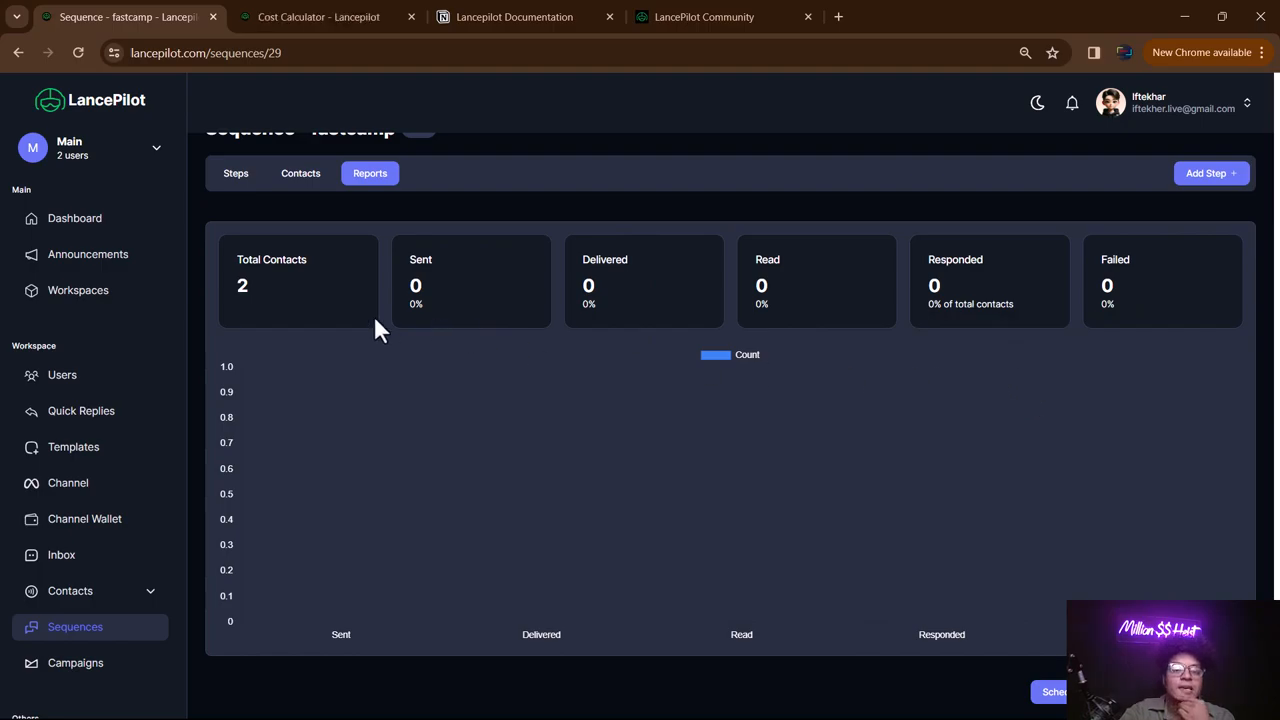
scroll(1022, 404, up, 1)
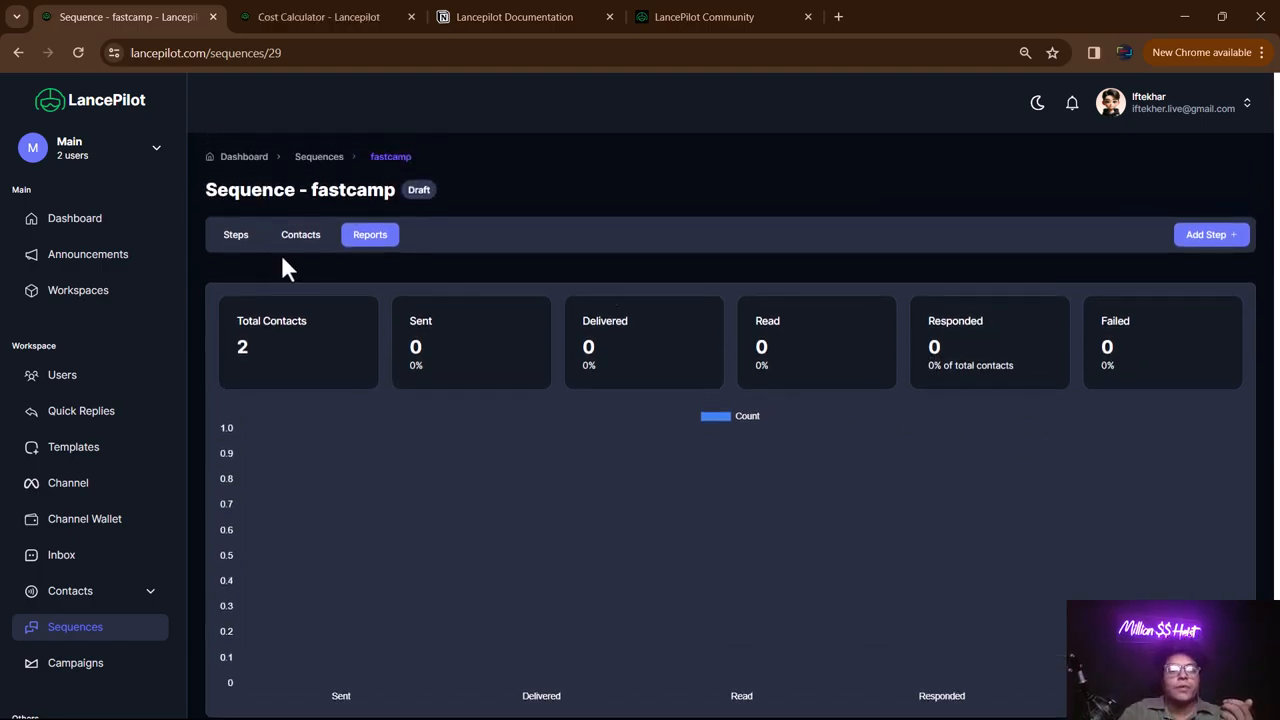
click(230, 240)
scroll(646, 360, down, 3)
scroll(623, 320, up, 3)
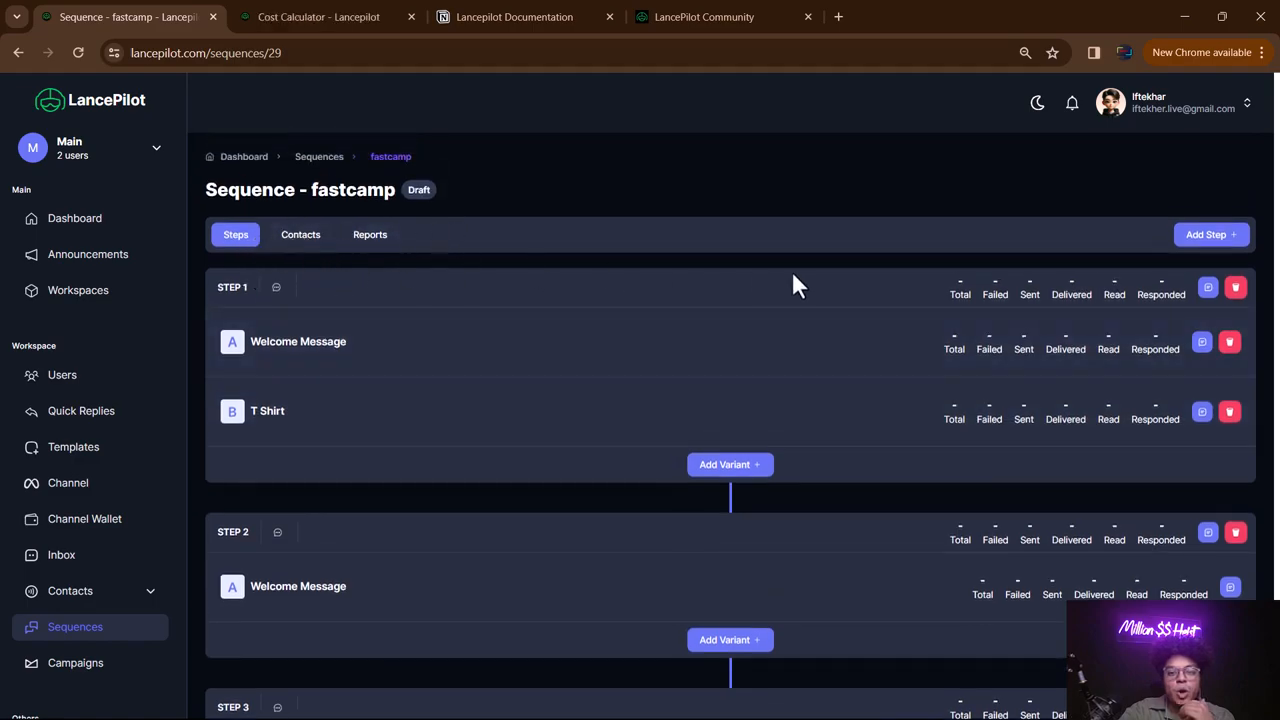
scroll(1011, 491, down, 3)
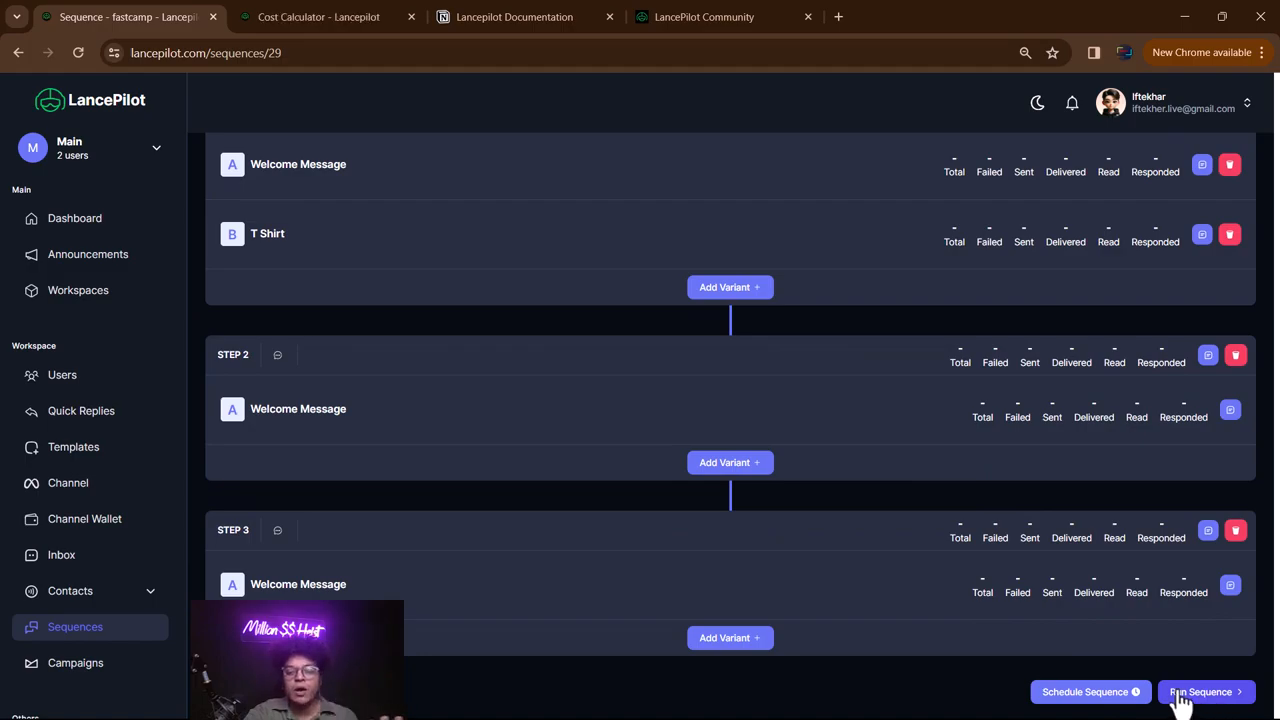
- Schedule fastcamp for 21/05/2024 at 01:27, correcting the start day from 20 to 21
click(1101, 698)
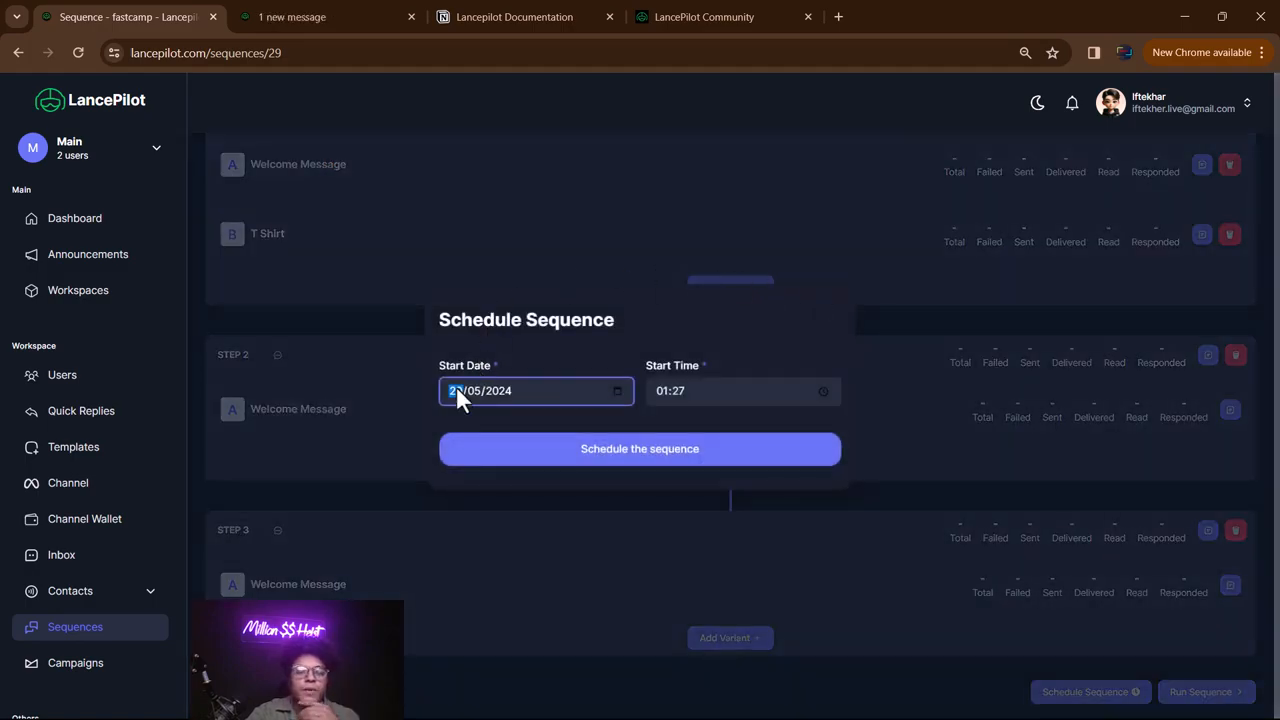
text(20)
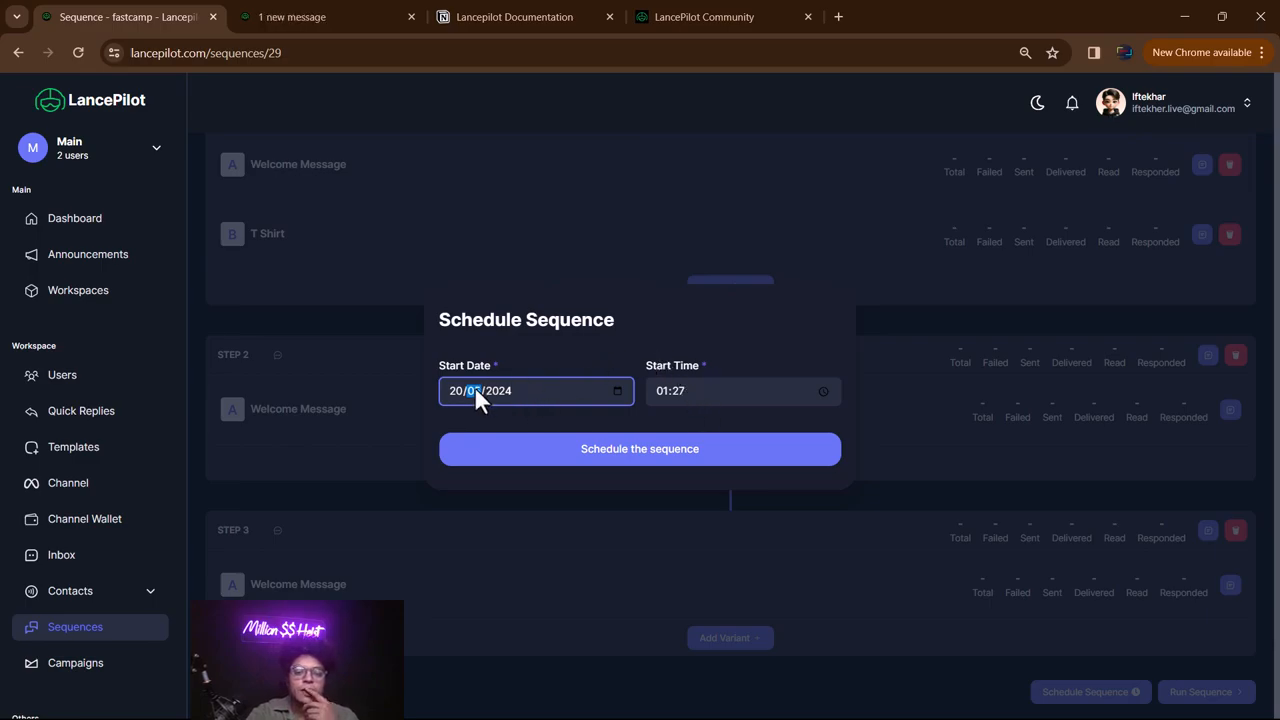
click(689, 458)
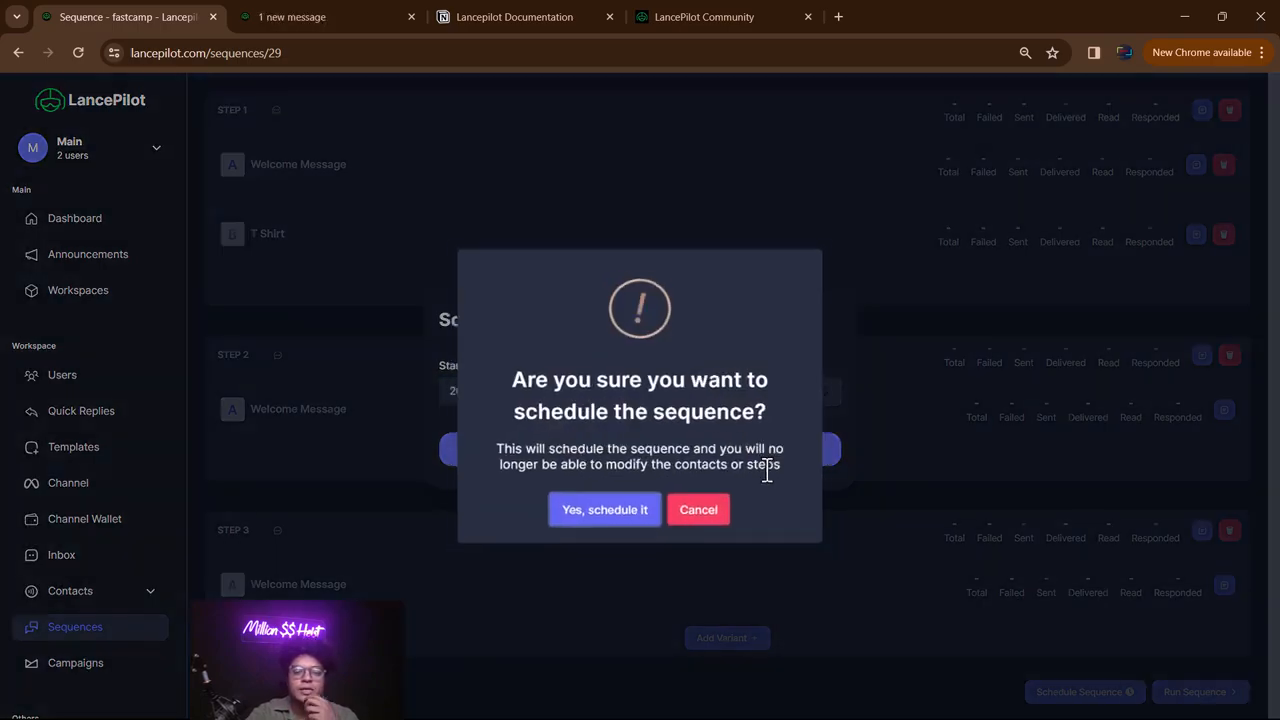
click(614, 529)
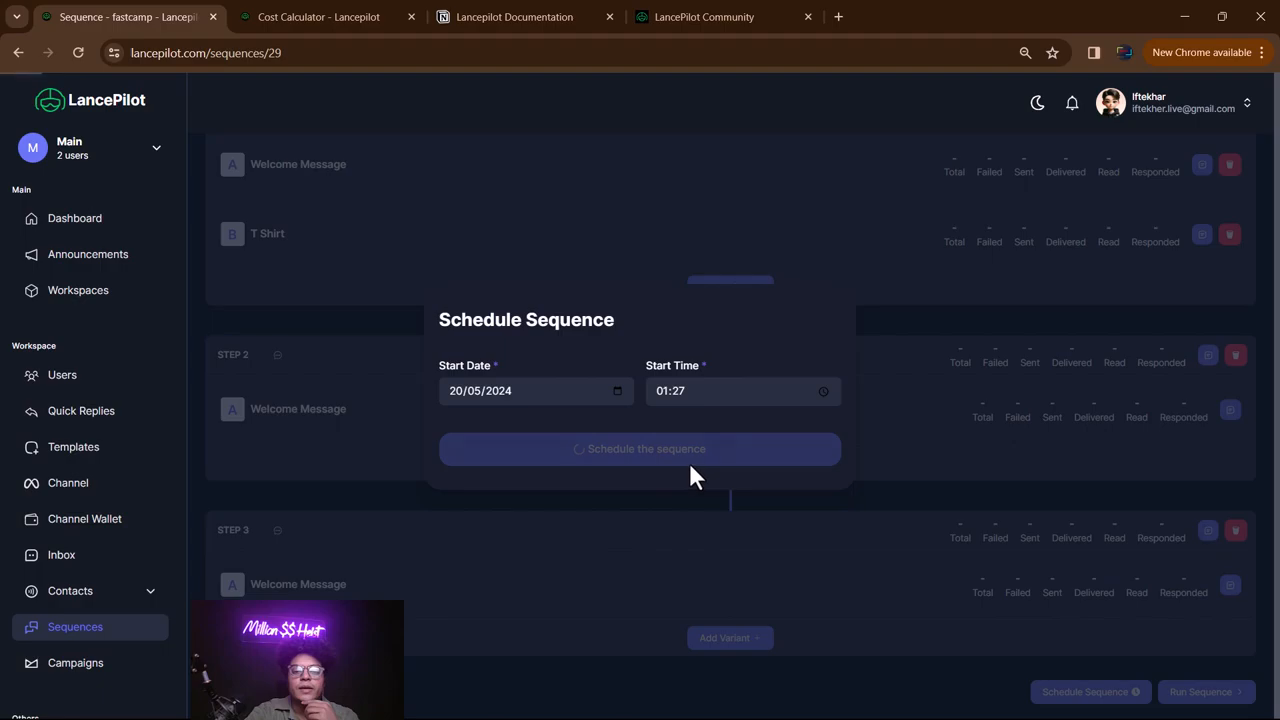
click(692, 388)
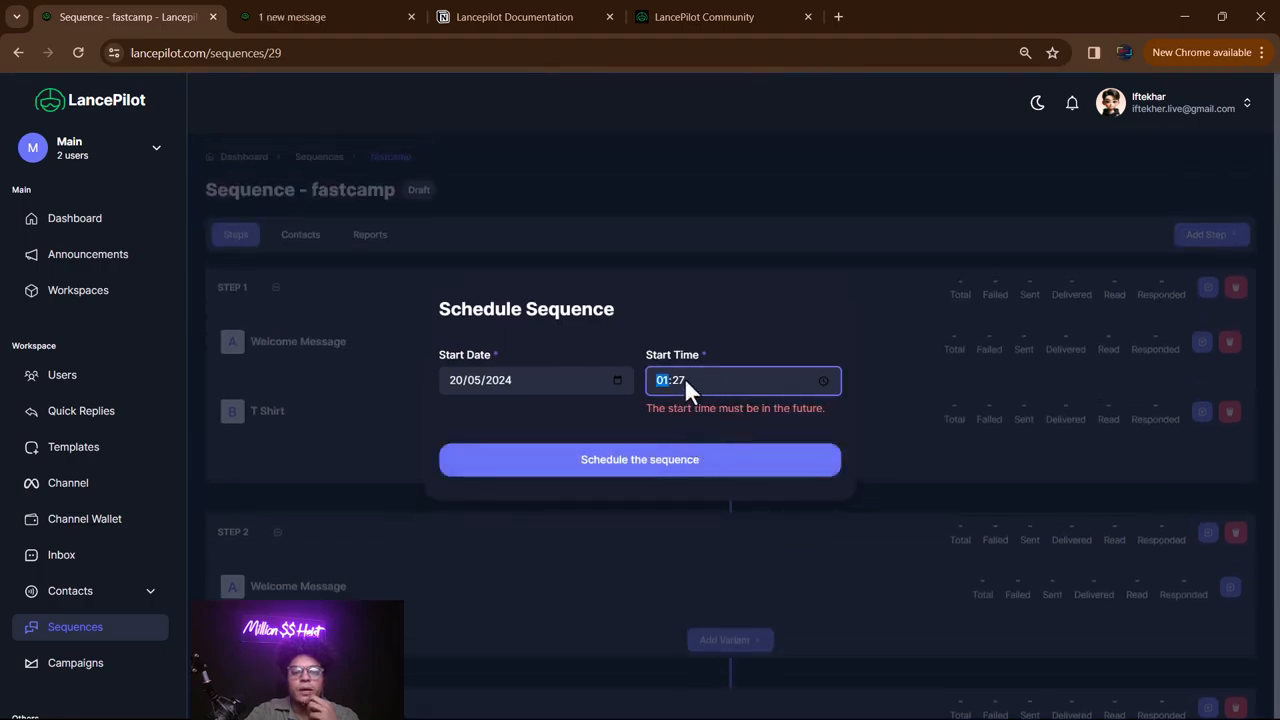
click(460, 386)
text(21)
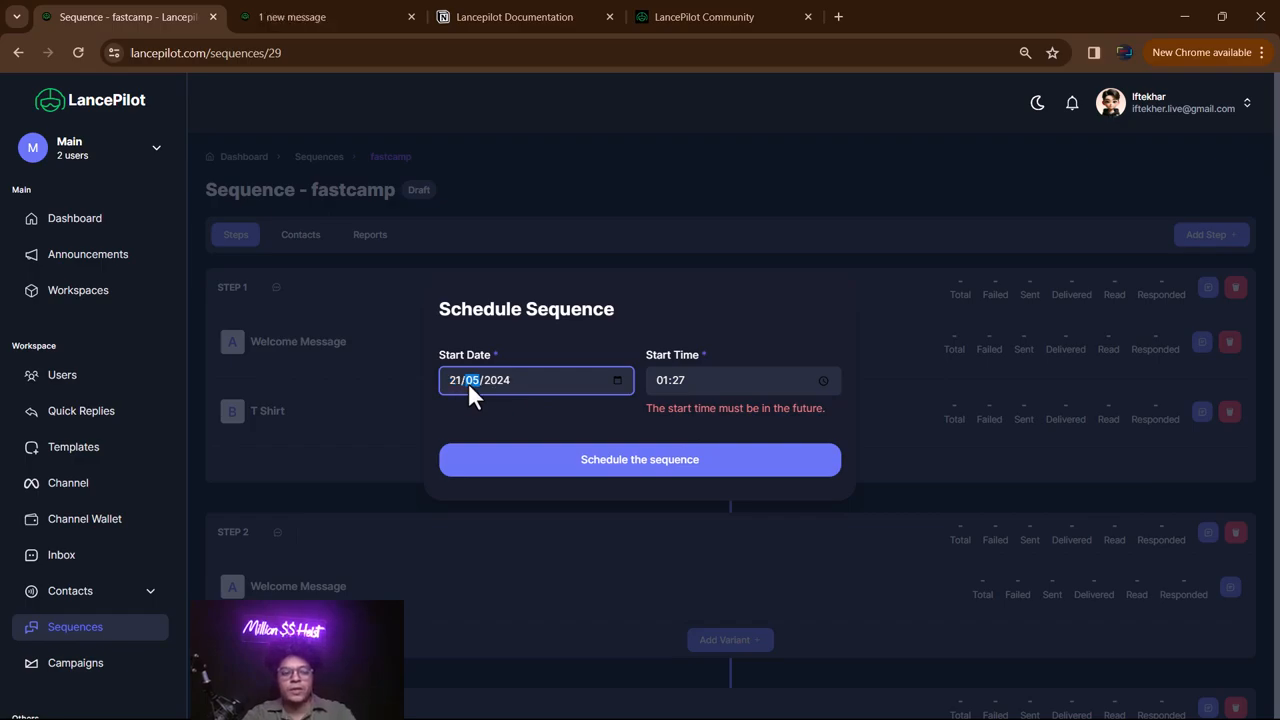
click(709, 380)
click(694, 458)
click(600, 514)
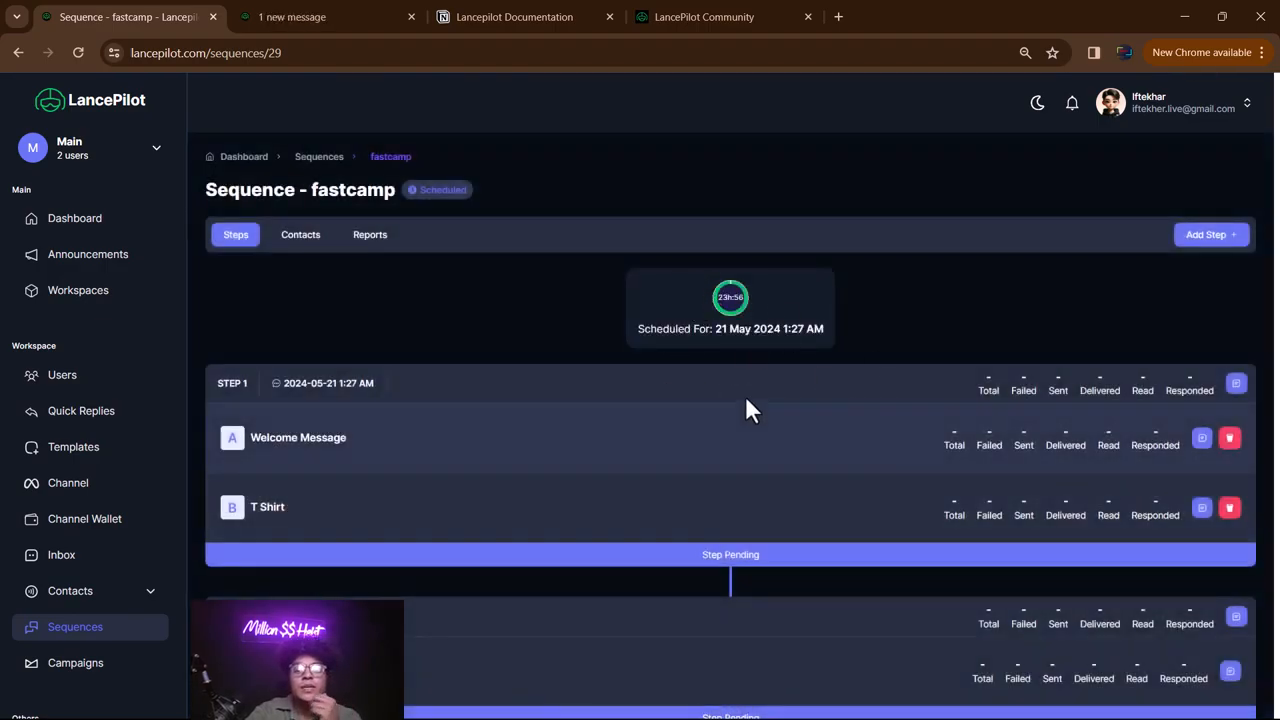
- Open test sequence #15 and review its contacts and delivery report
scroll(872, 394, down, 3)
scroll(872, 390, up, 3)
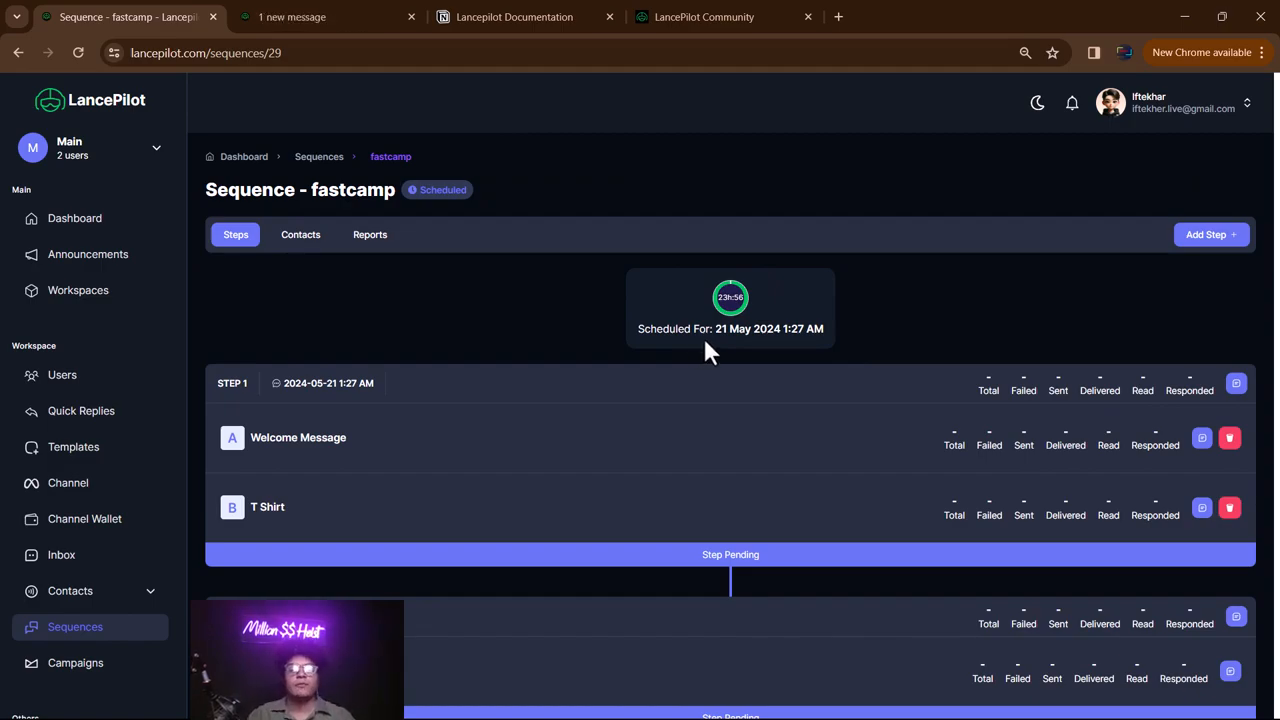
scroll(806, 323, down, 3)
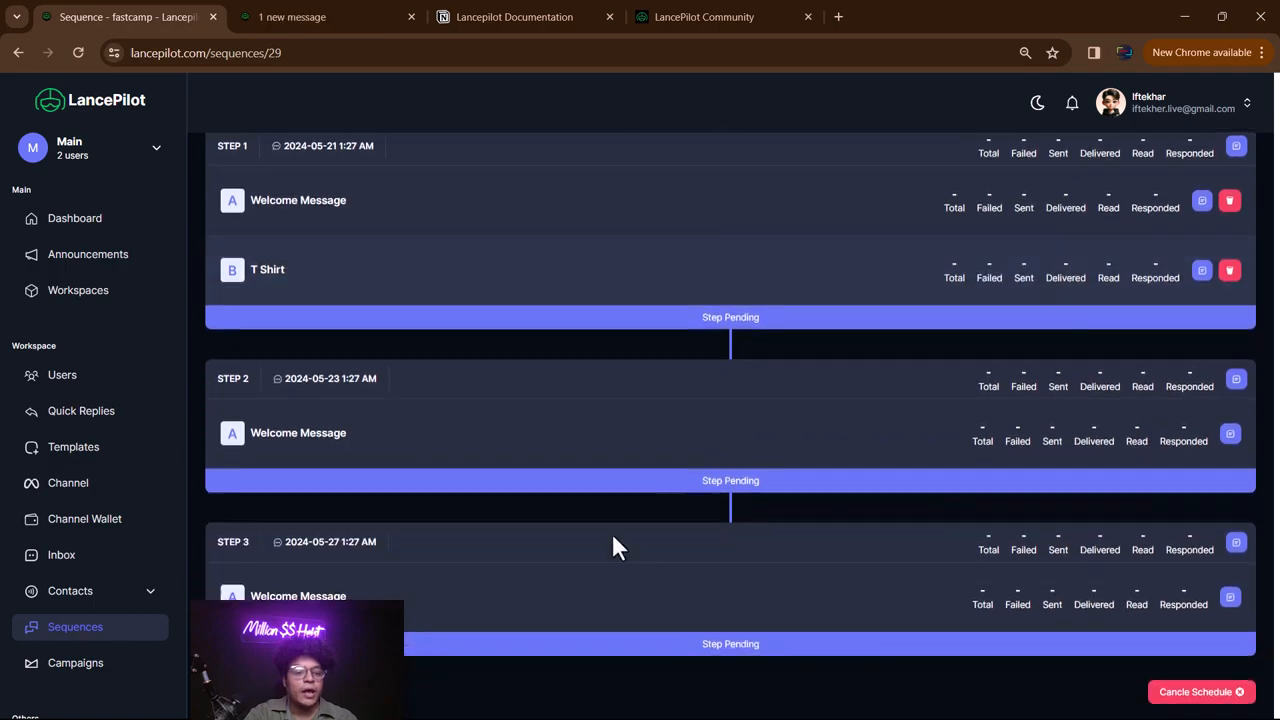
click(86, 636)
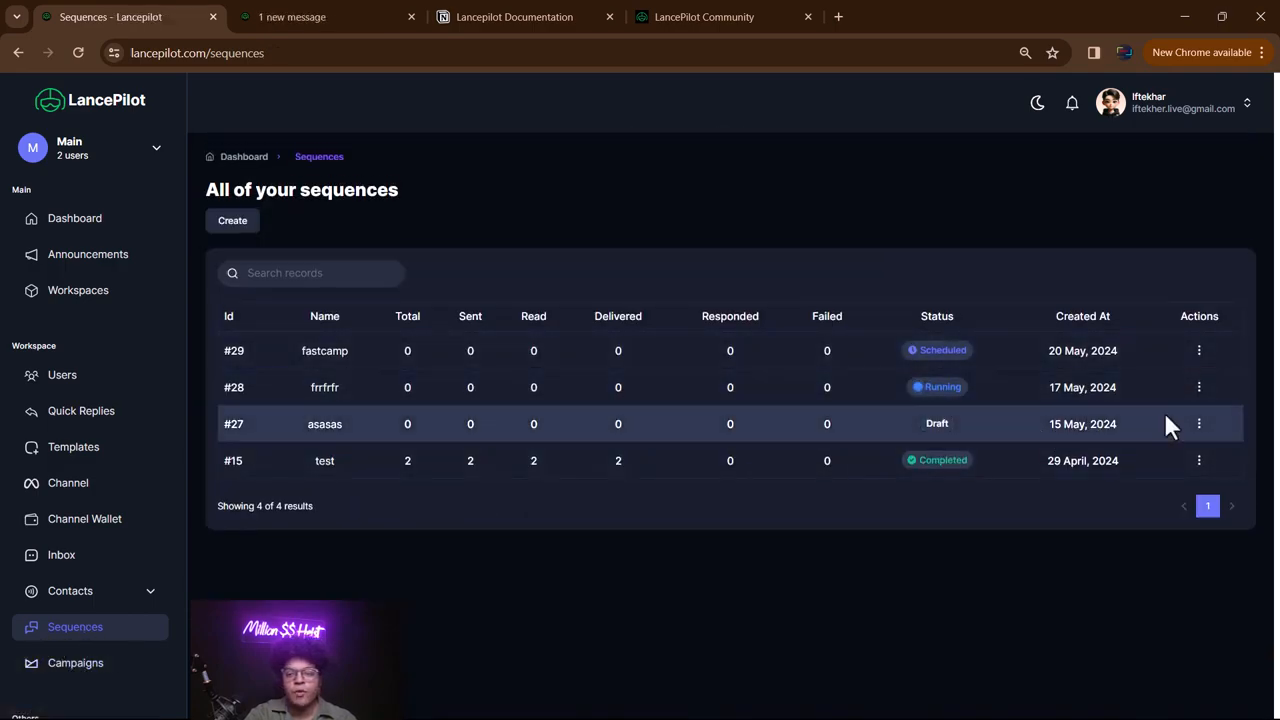
click(1200, 460)
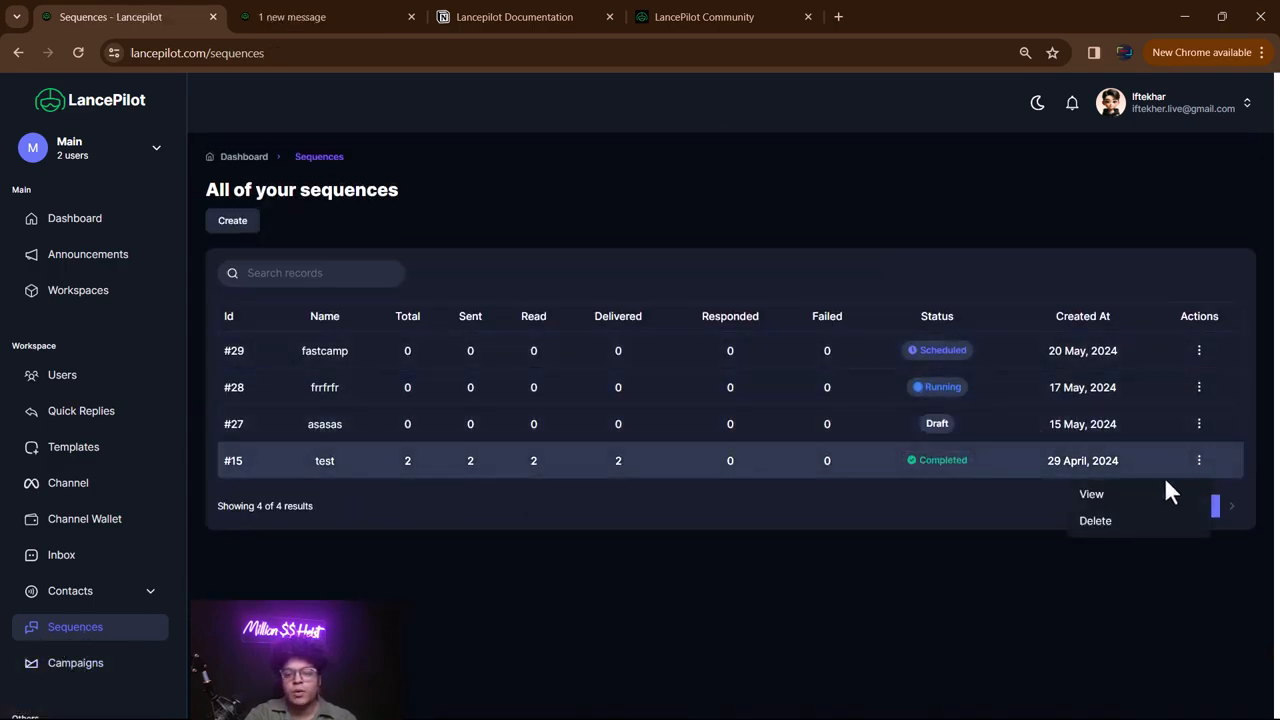
click(1100, 497)
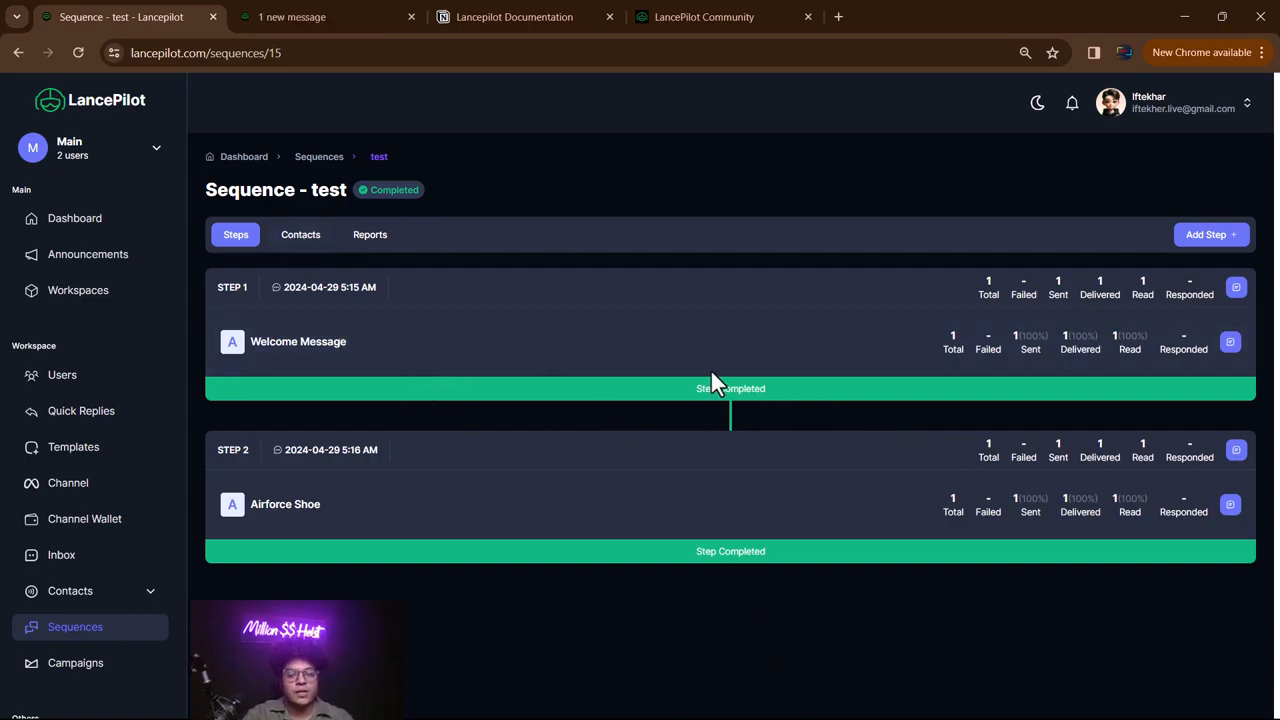
click(305, 240)
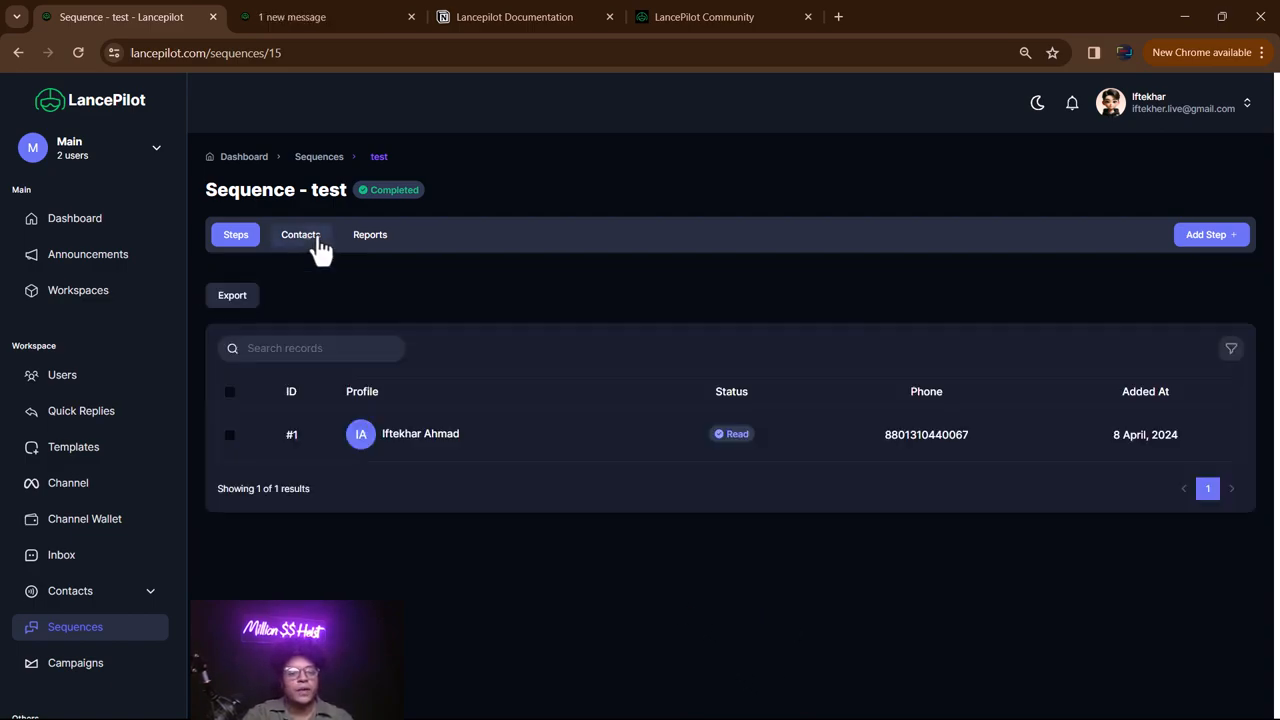
click(370, 240)
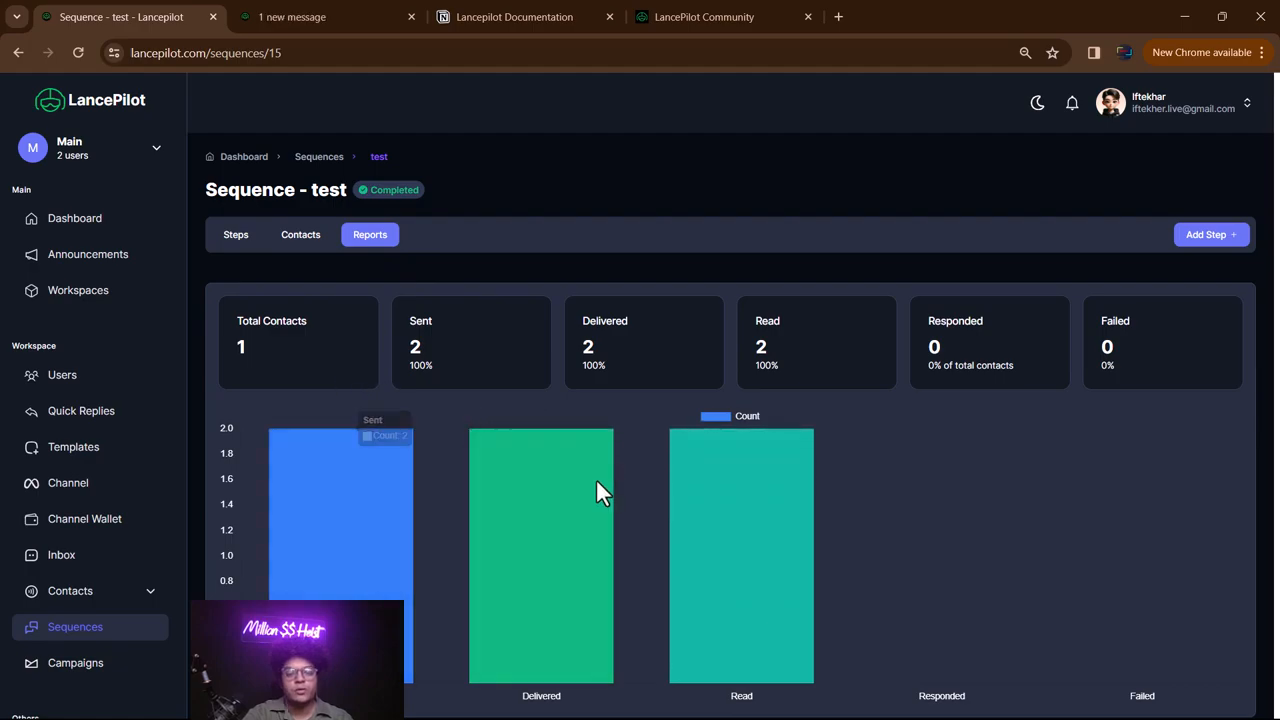
scroll(625, 500, down, 1)
scroll(619, 518, up, 1)
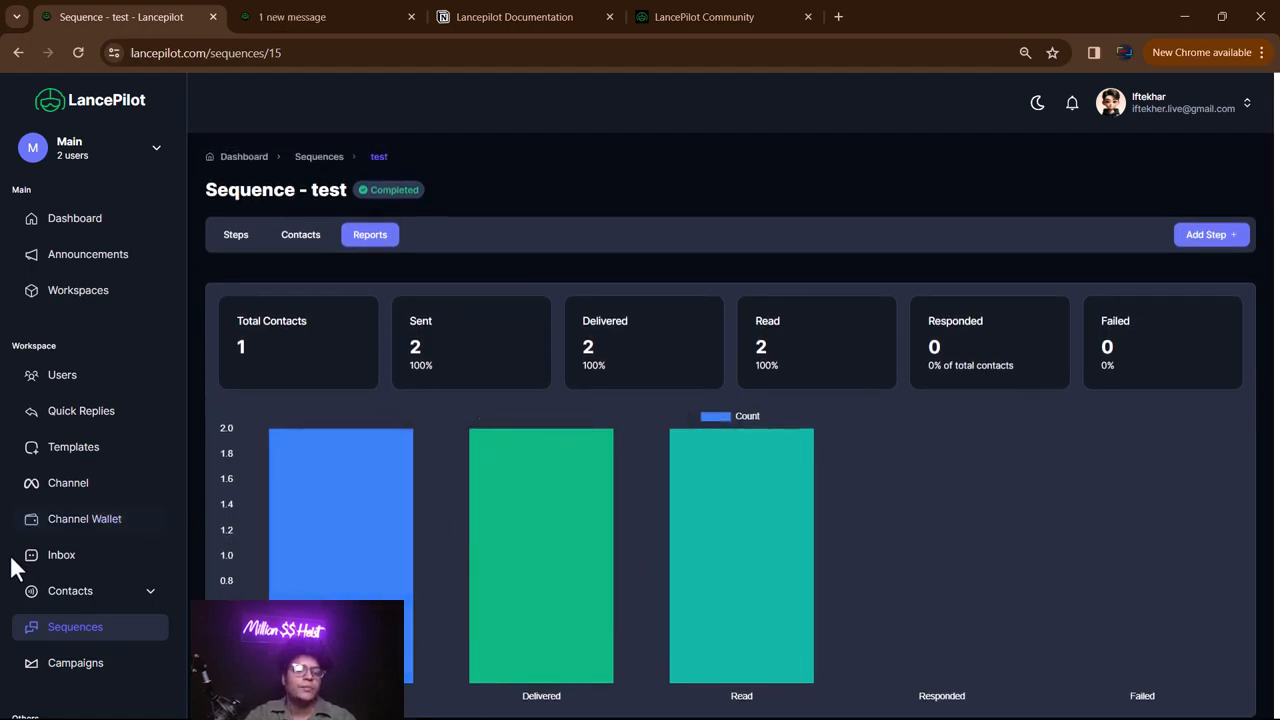
scroll(30, 540, down, 2)
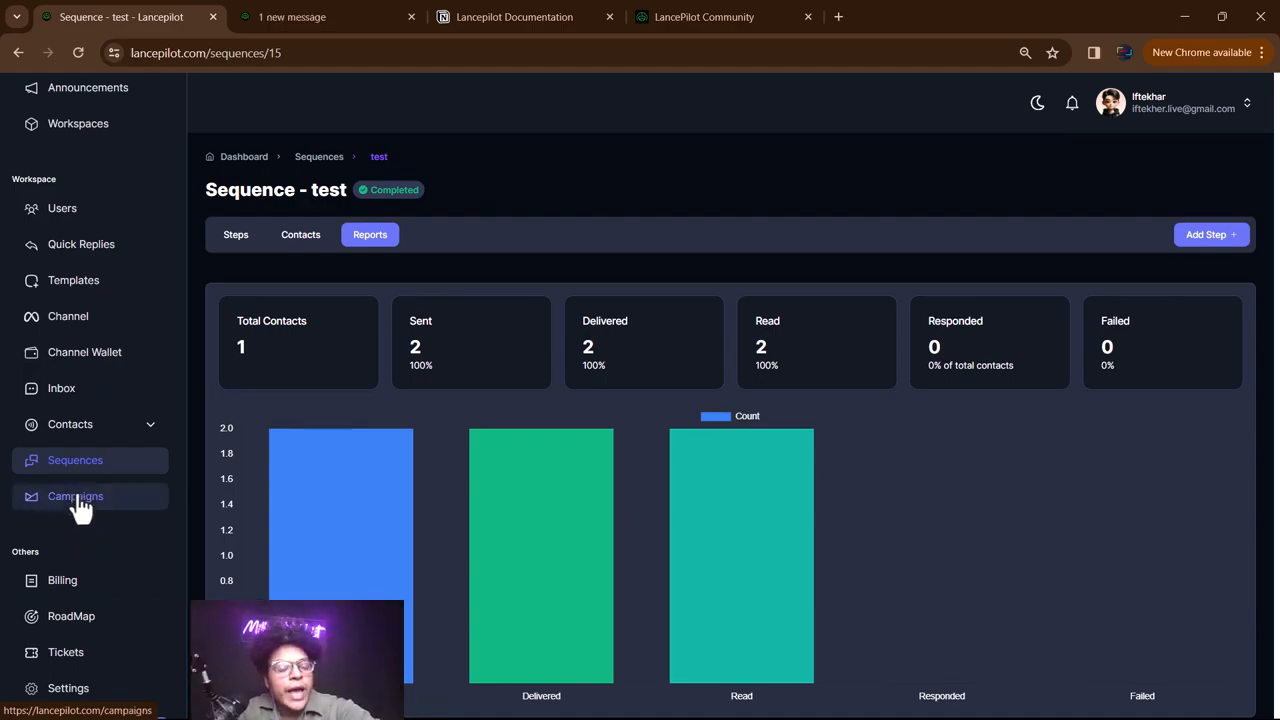
scroll(78, 575, down, 1)
- Browse the Billing plans page, then move on to the Roadmaps page
click(75, 566)
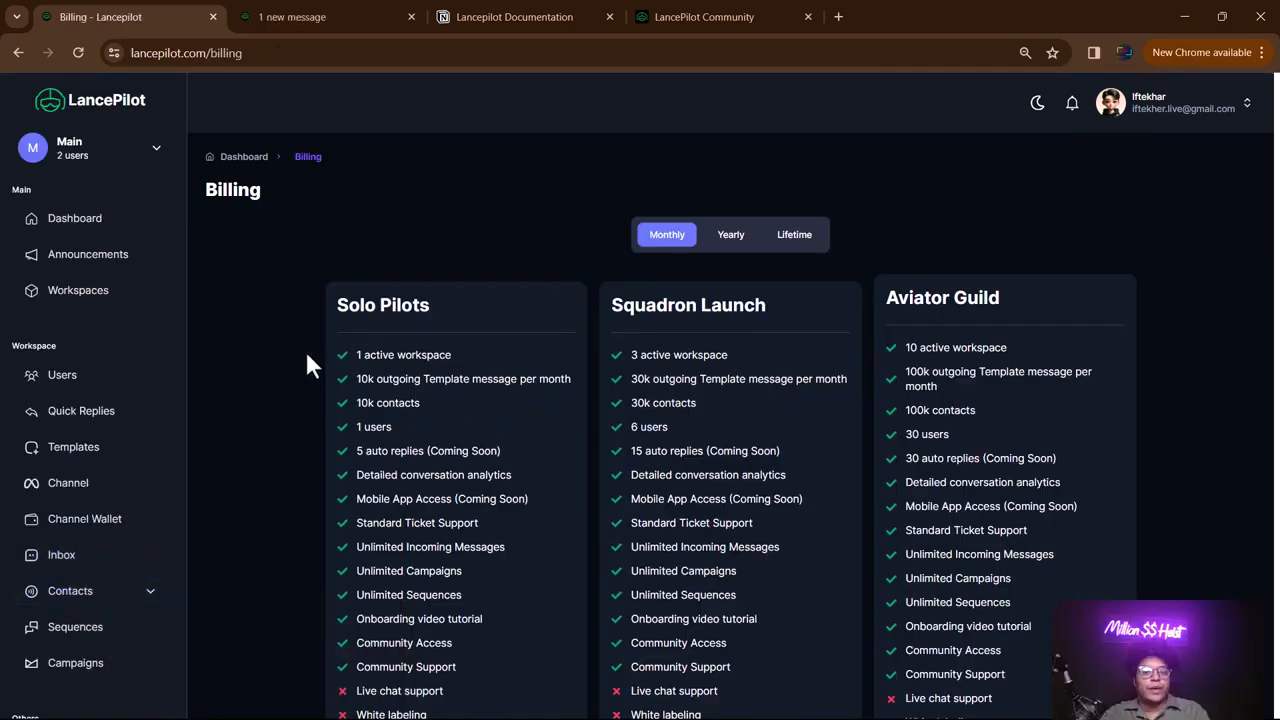
scroll(57, 566, down, 3)
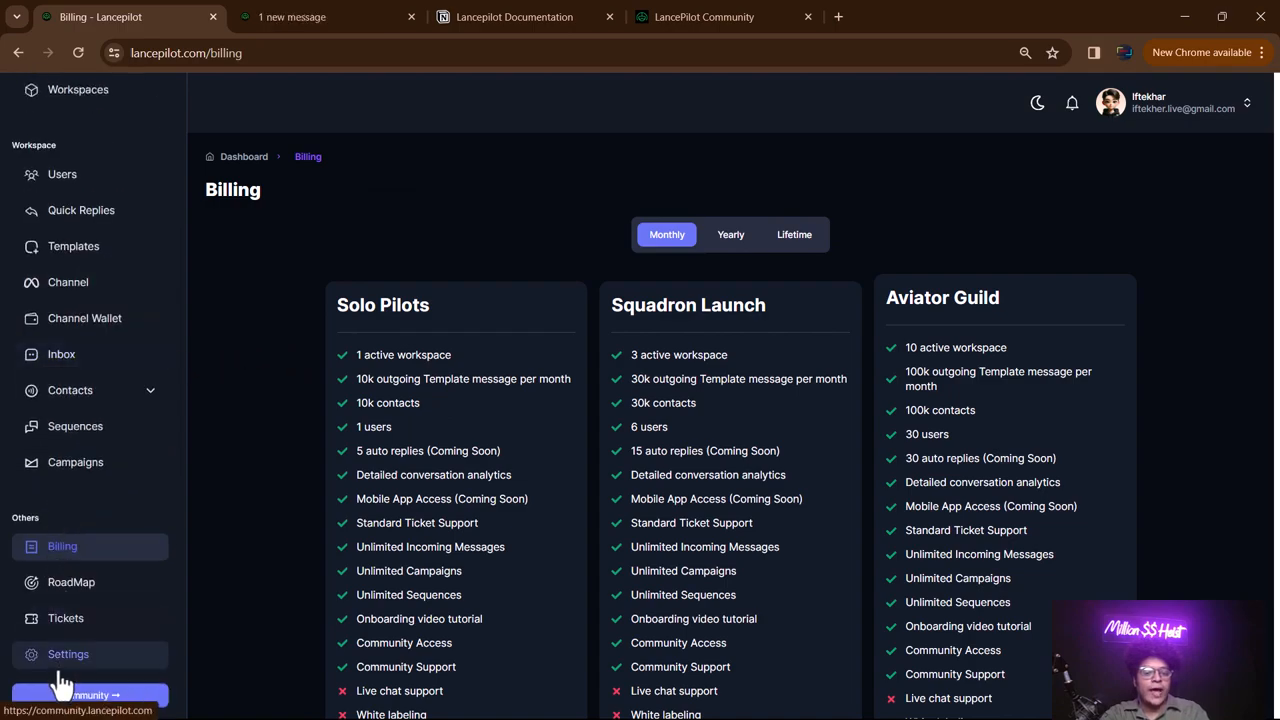
click(49, 592)
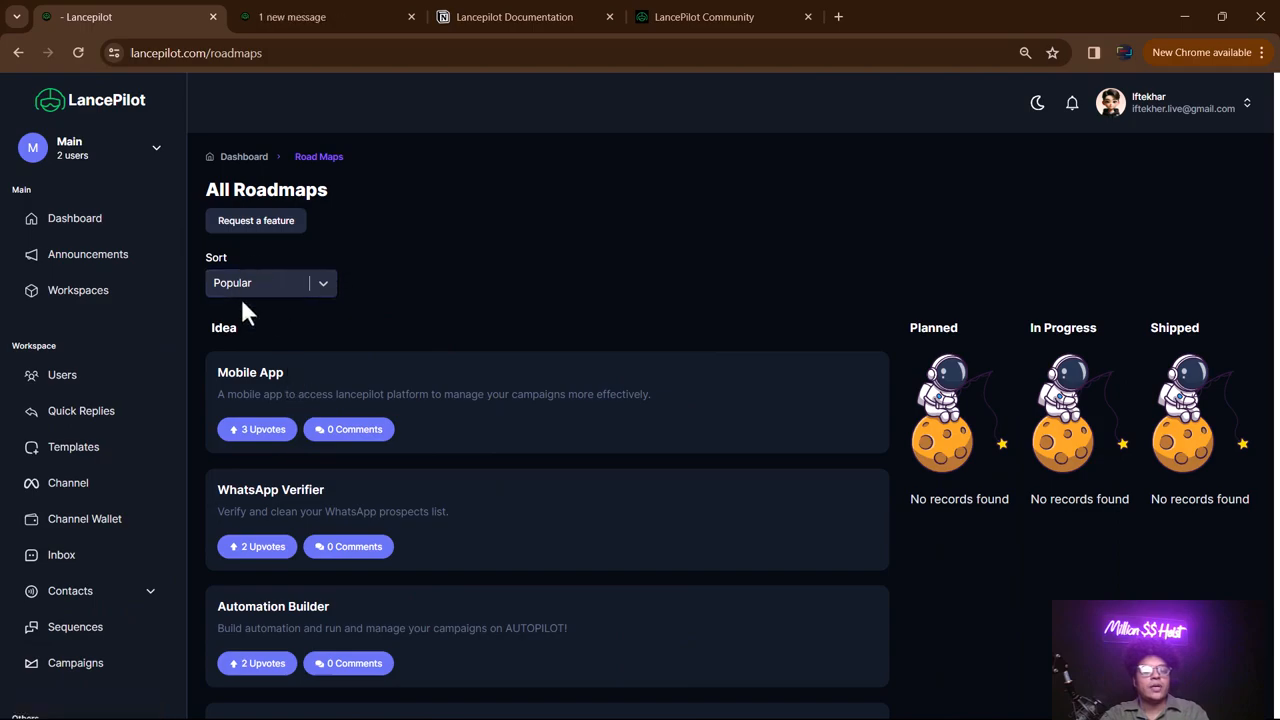
- Inspect the Request a feature form without submitting, then go to the Tickets page
scroll(370, 420, down, 5)
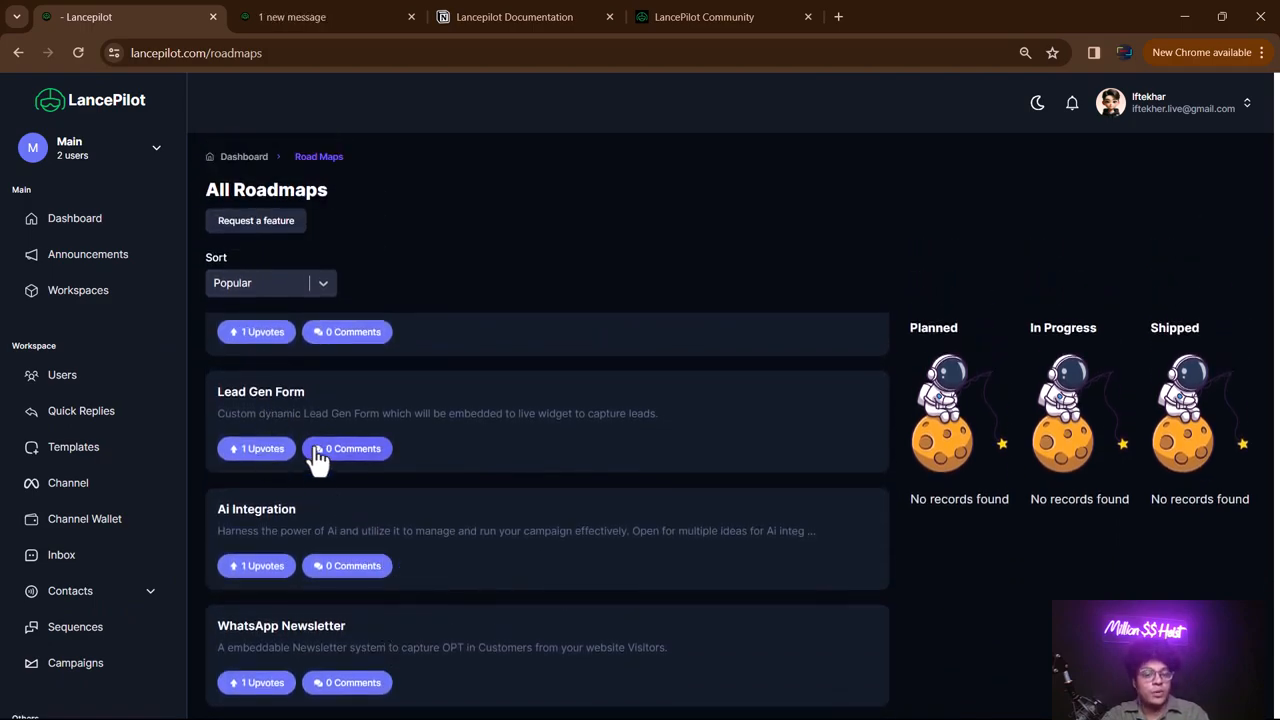
scroll(320, 455, up, 3)
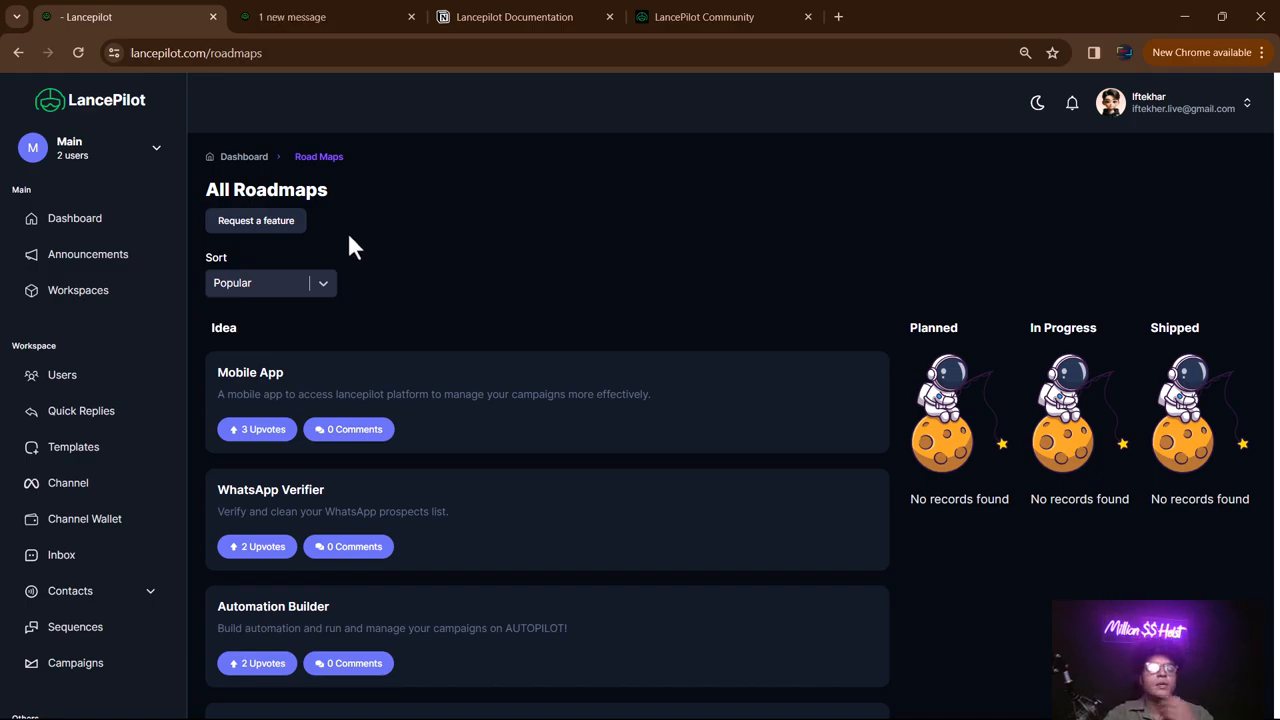
click(266, 222)
click(571, 409)
click(594, 311)
click(595, 445)
click(881, 180)
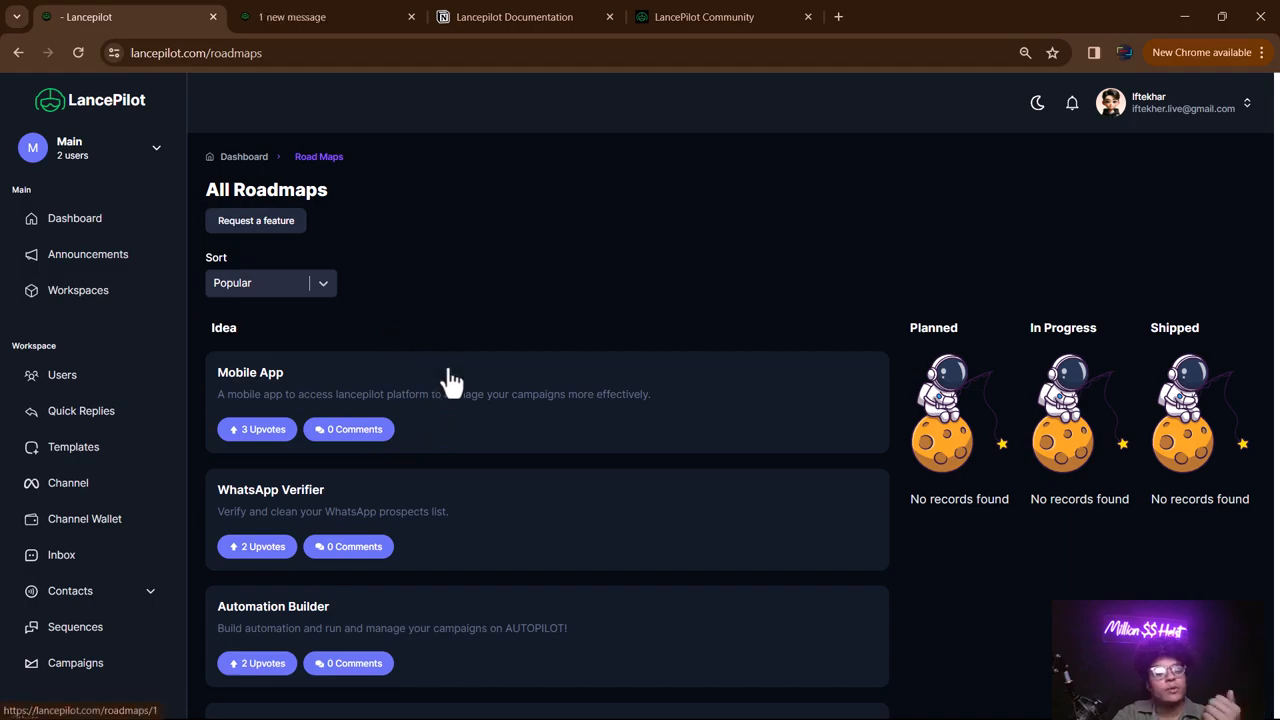
scroll(140, 430, down, 2)
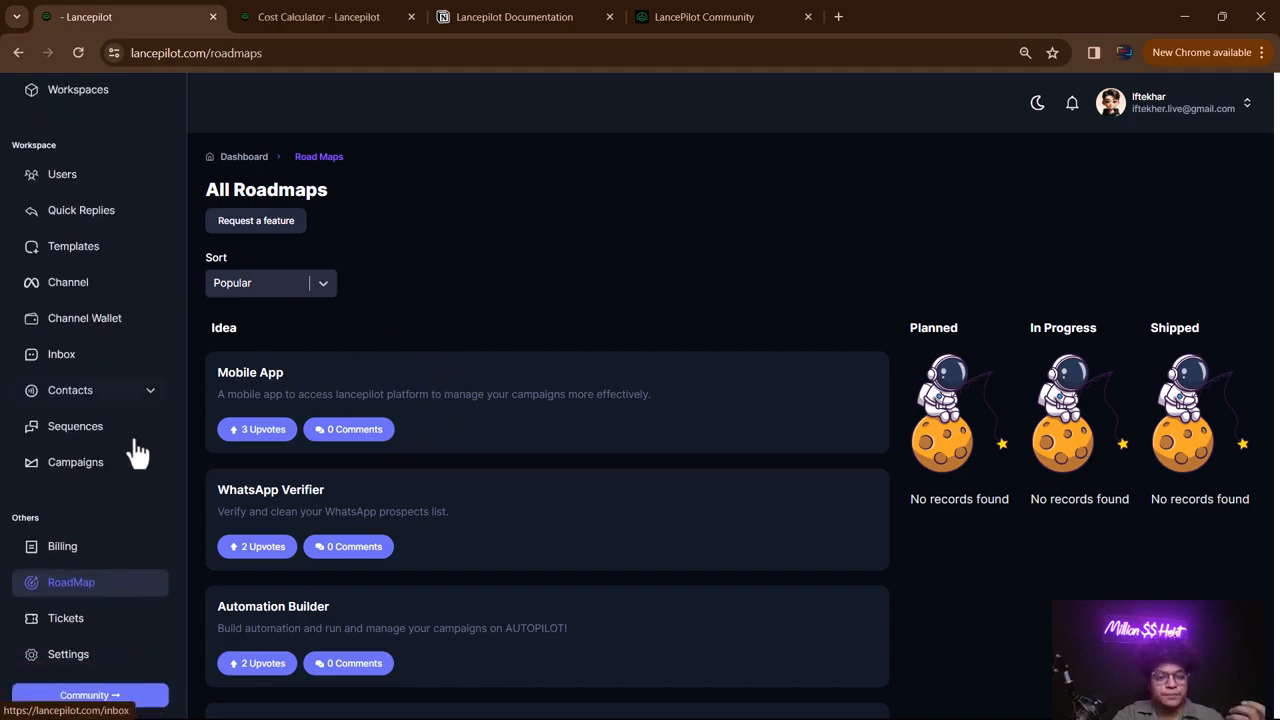
click(100, 628)
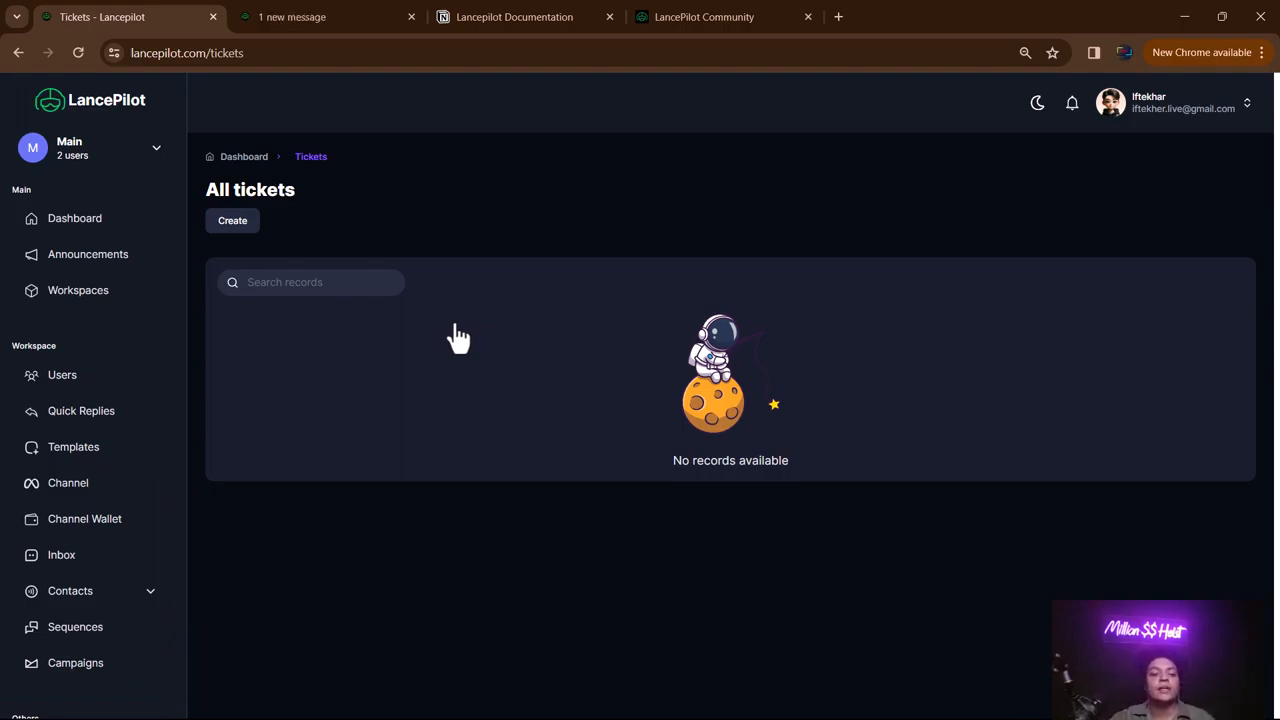
click(232, 222)
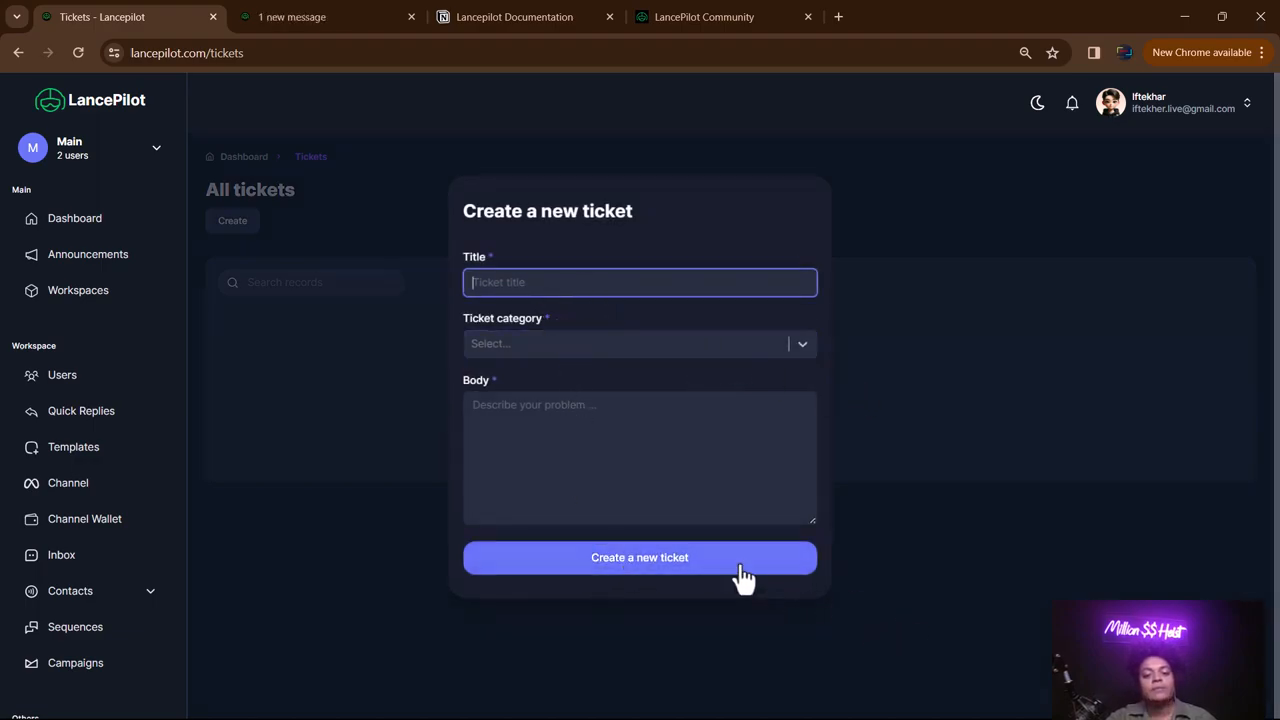
click(1033, 600)
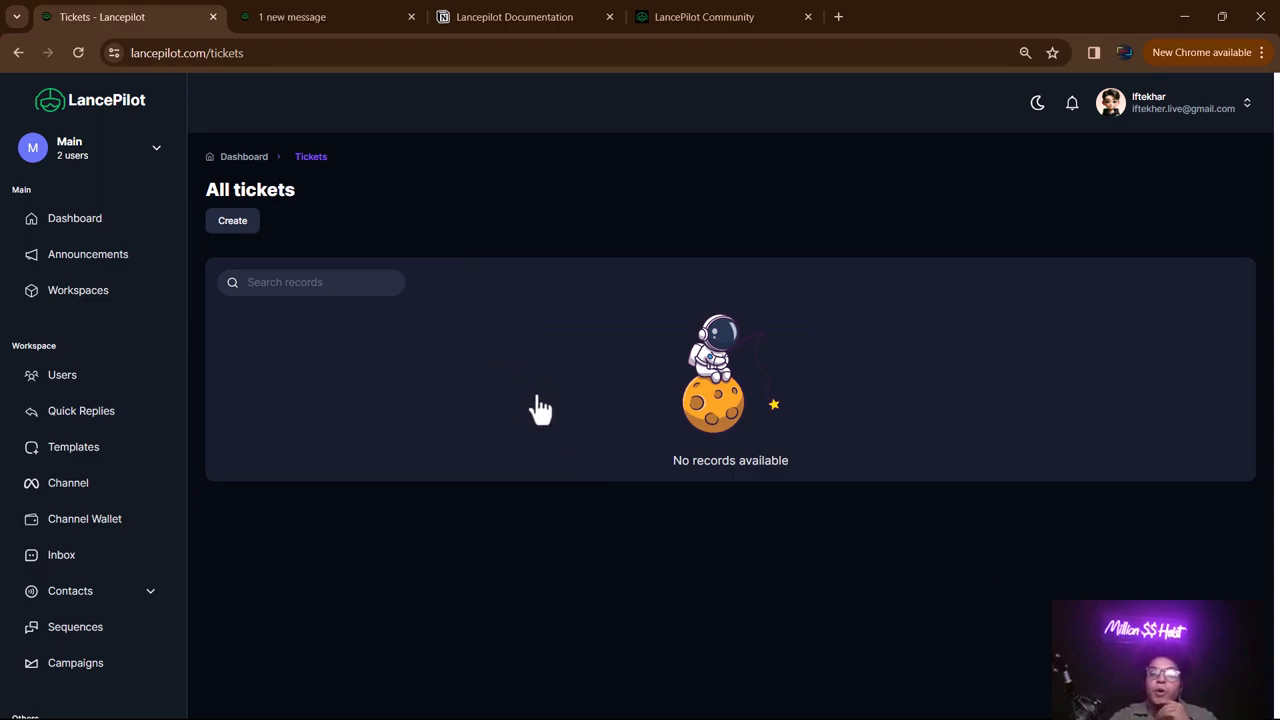
scroll(14, 409, down, 2)
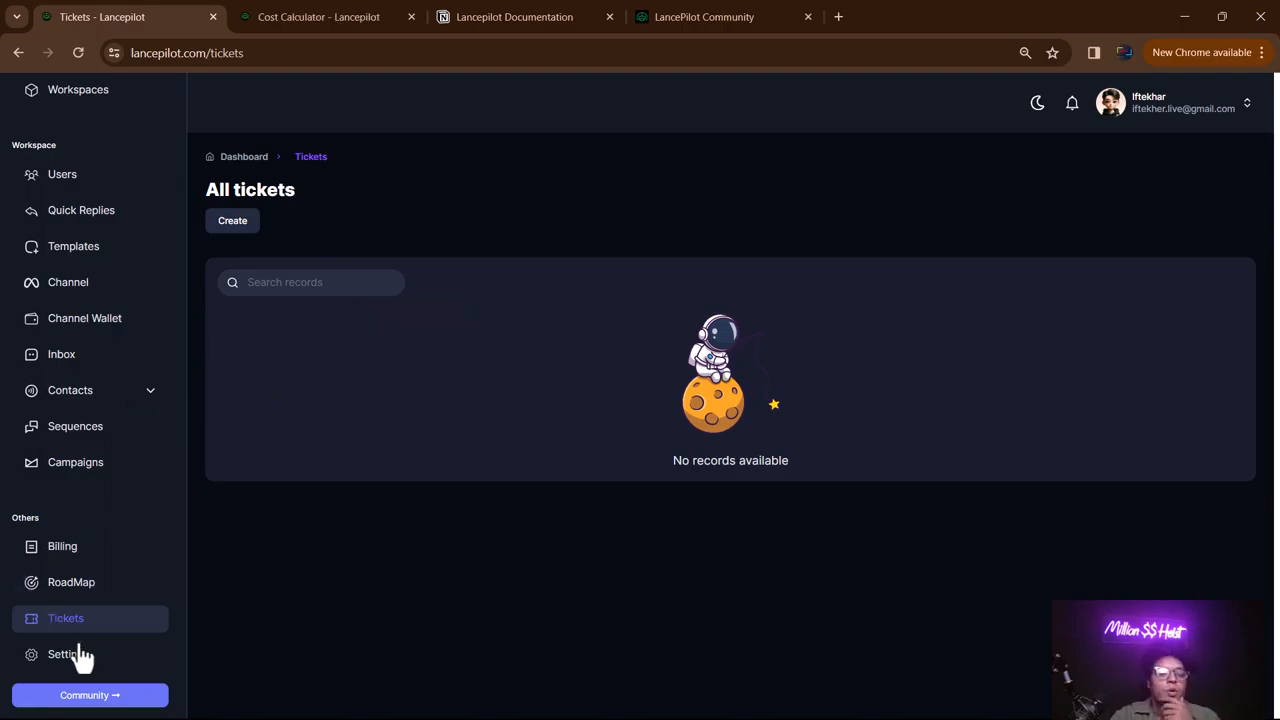
- Show the custom domain milliondollarheist.com and its A record for @ pointing to 13.214.133.64
click(78, 666)
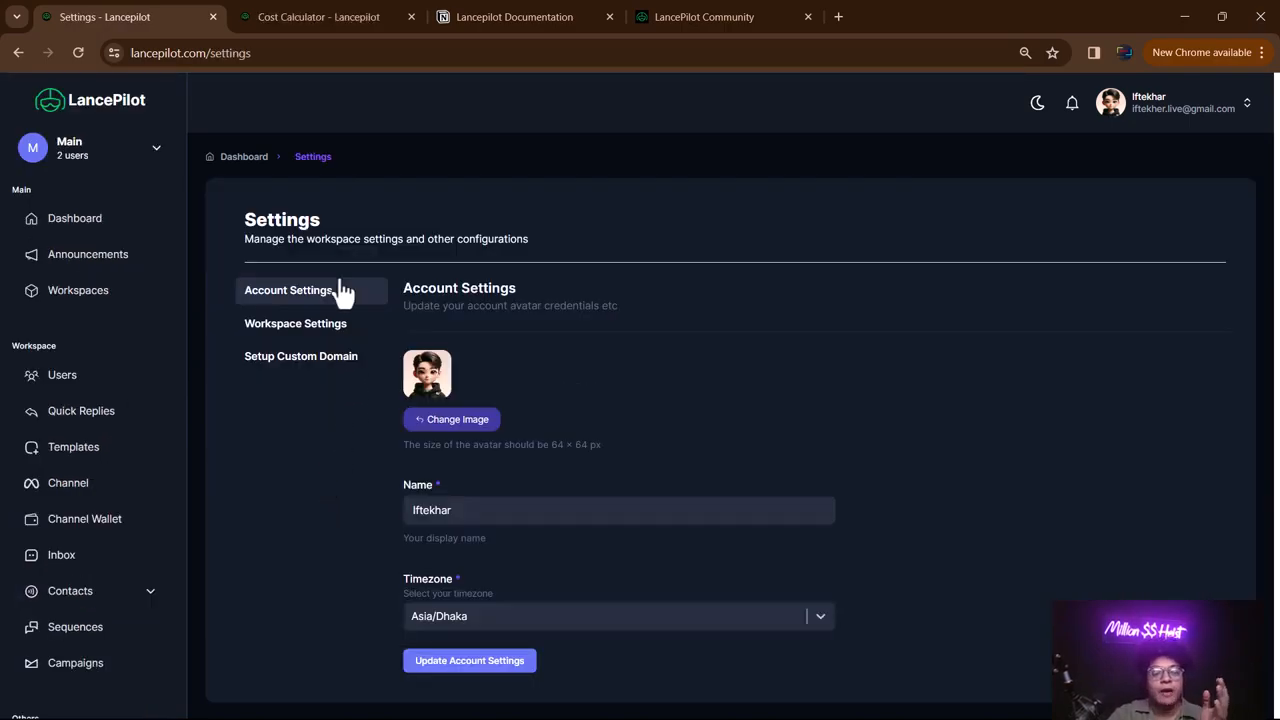
click(303, 326)
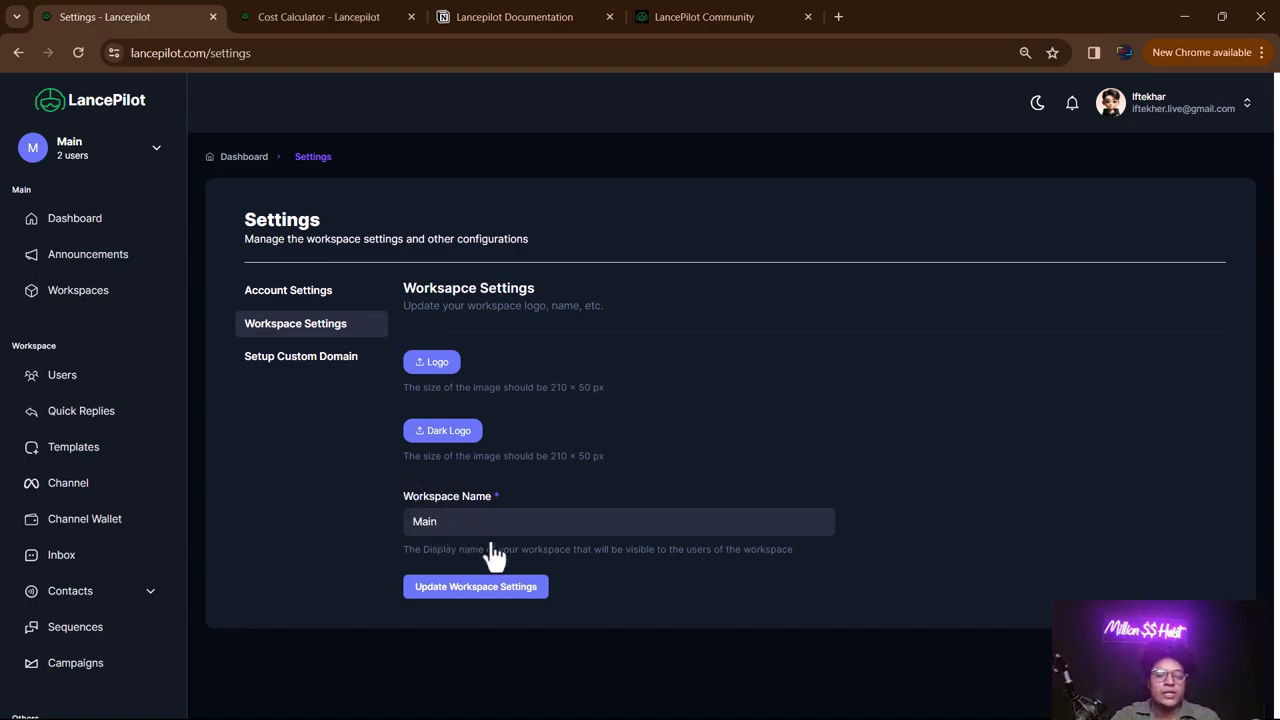
click(295, 360)
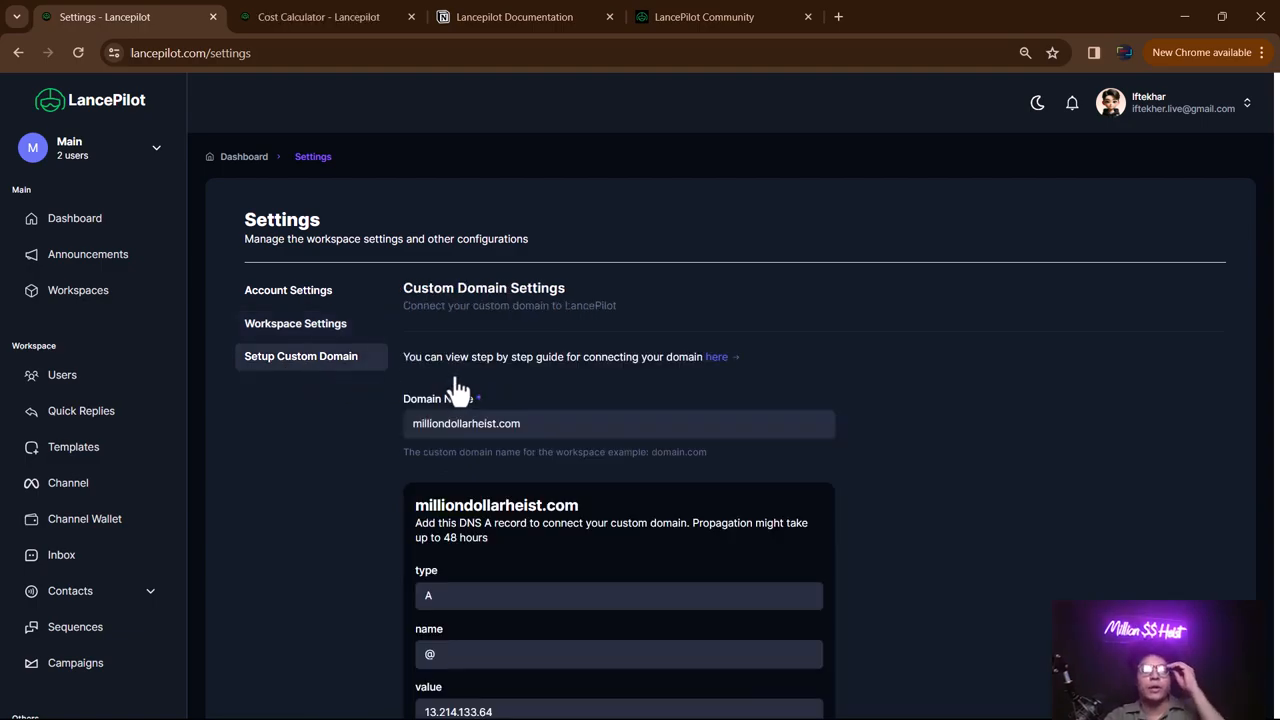
scroll(458, 390, down, 1)
scroll(457, 386, up, 1)
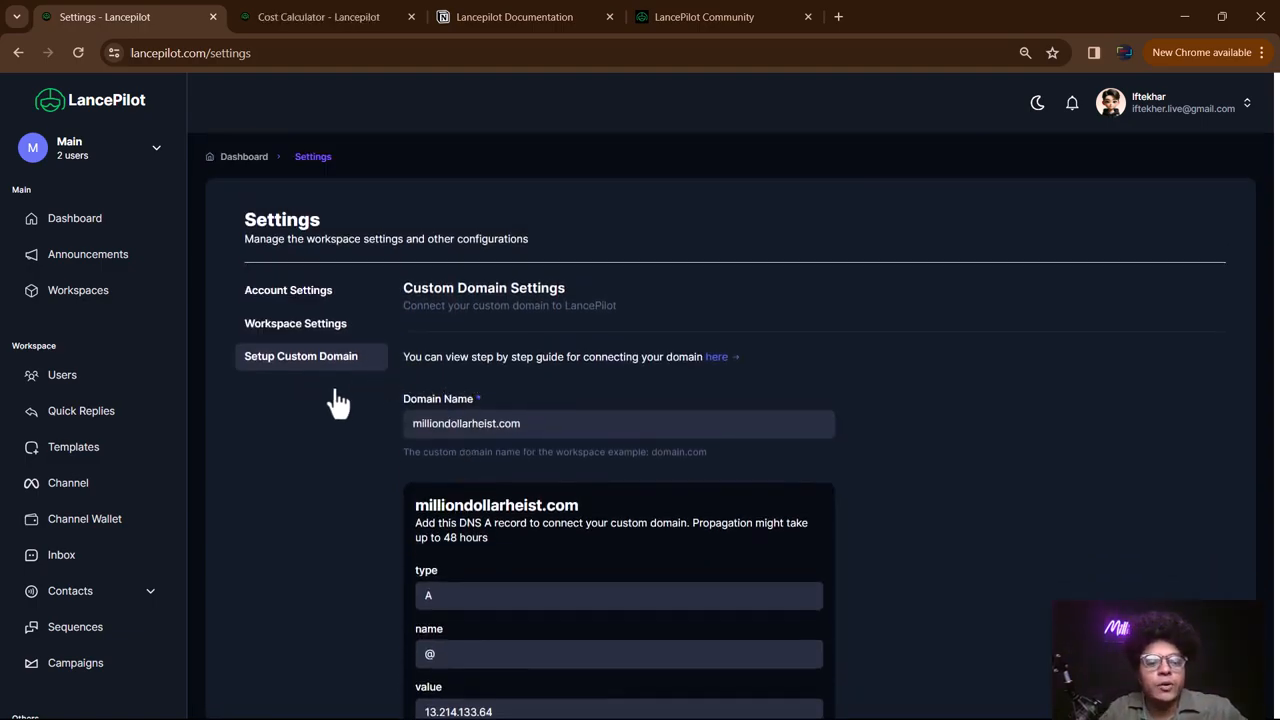
scroll(510, 500, down, 1)
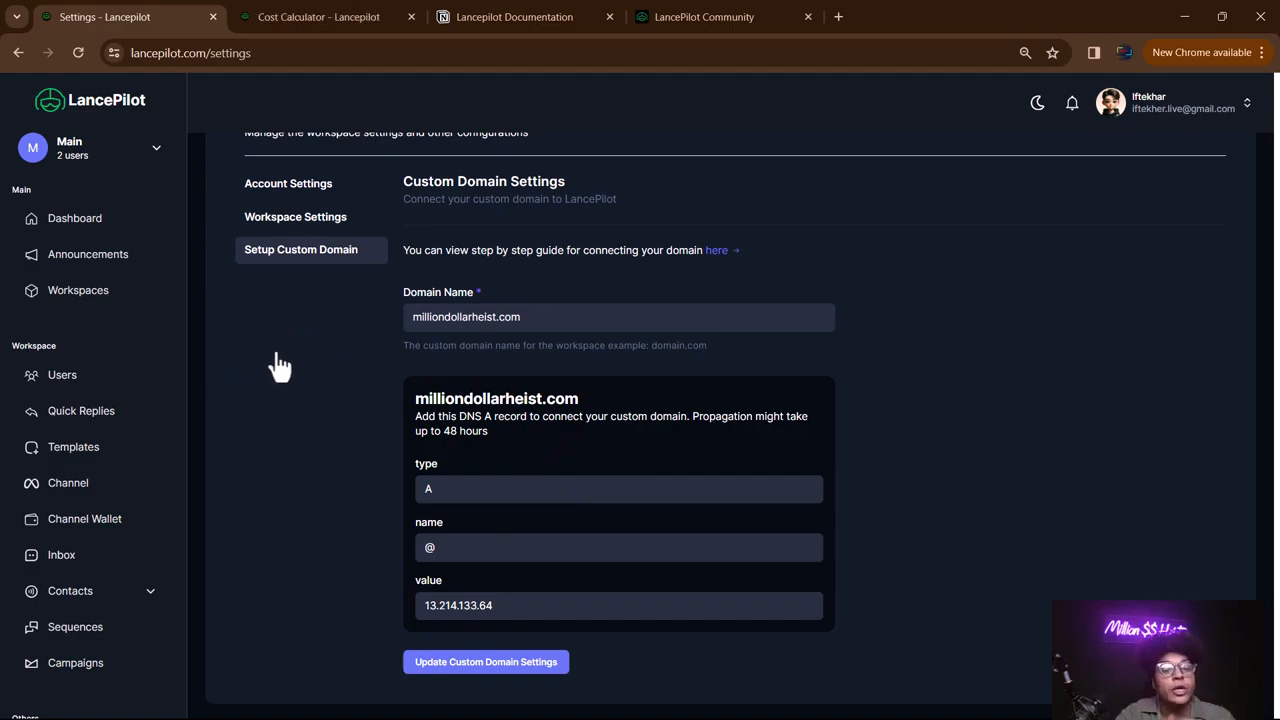
scroll(80, 420, up, 1)
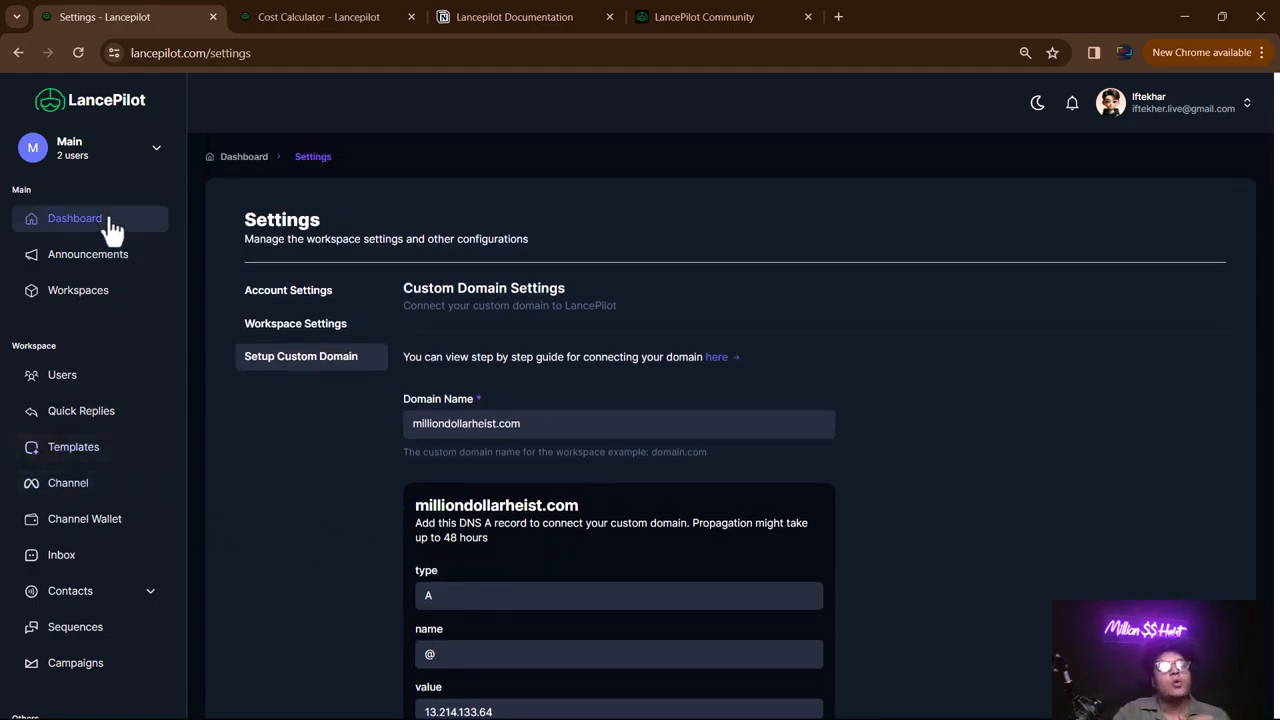
- Open the Dashboard with its Setup Guide and totals like 117 contacts and 15 campaigns
click(110, 226)
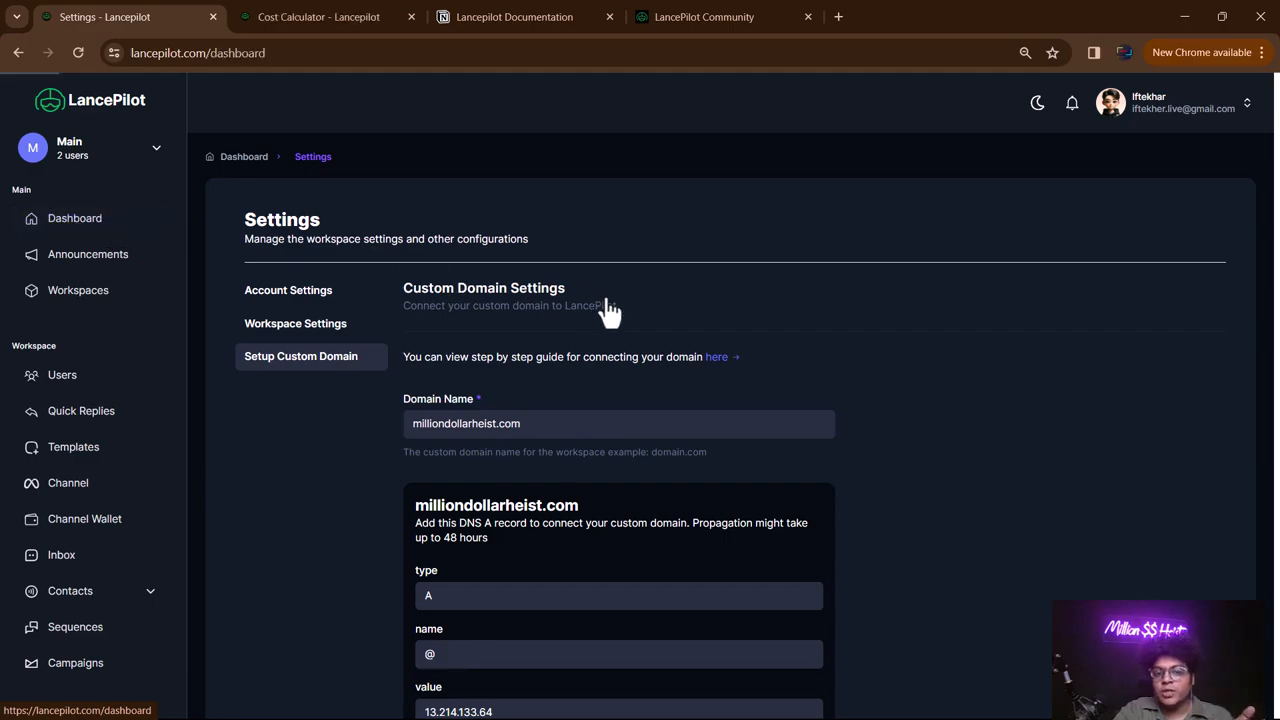
scroll(608, 309, down, 2)
scroll(608, 309, up, 2)
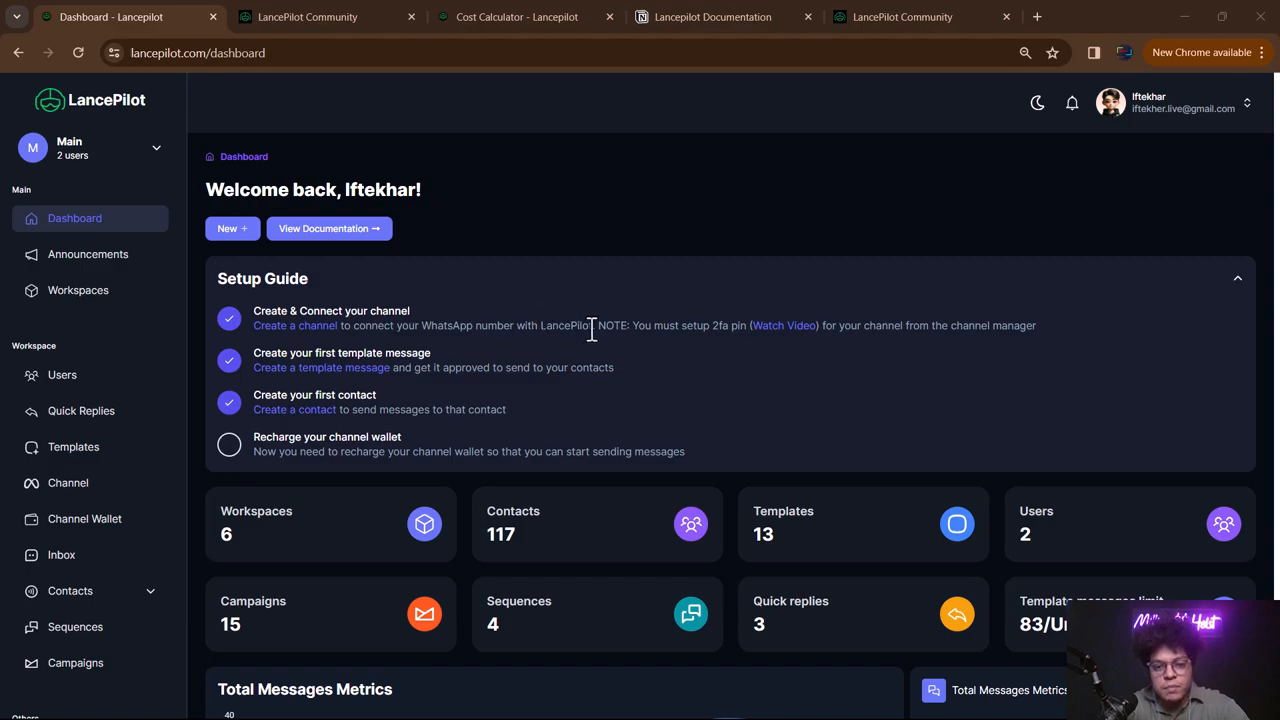
- Highlight the Setup Guide's 2FA pin, first contact and wallet recharge items, then open the WhatsApp channel
drag(693, 324, 744, 318)
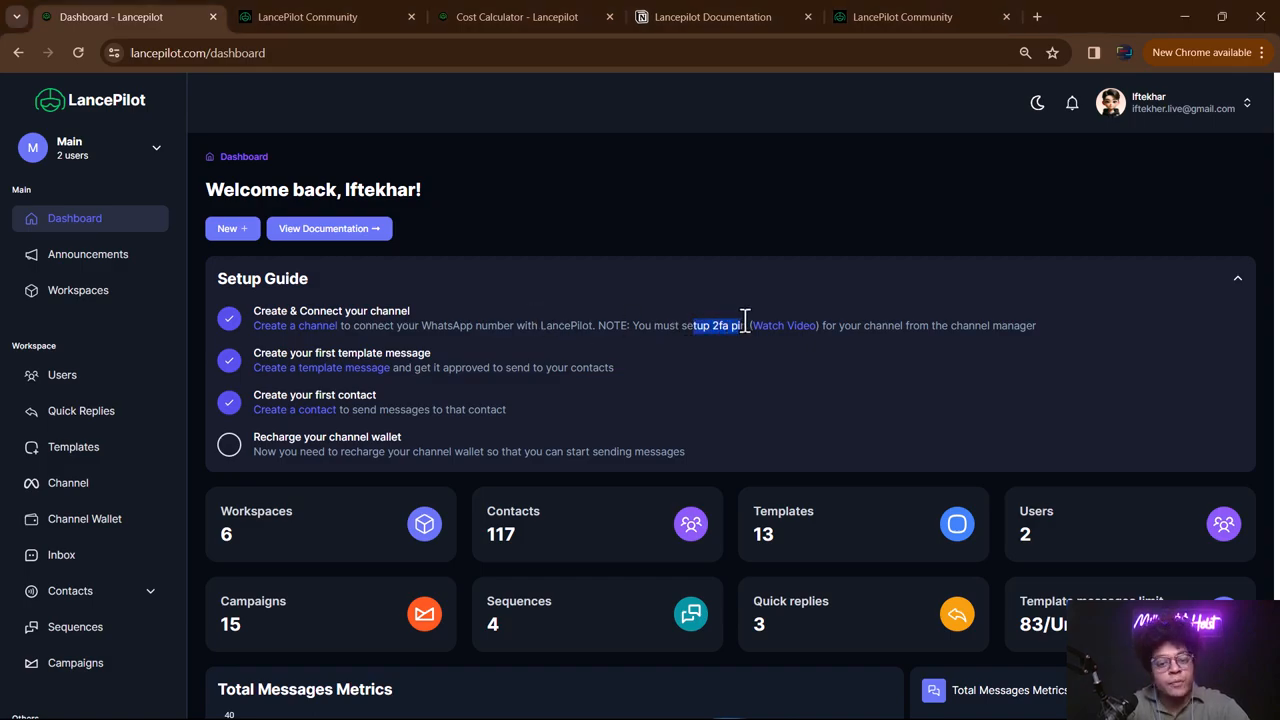
click(728, 323)
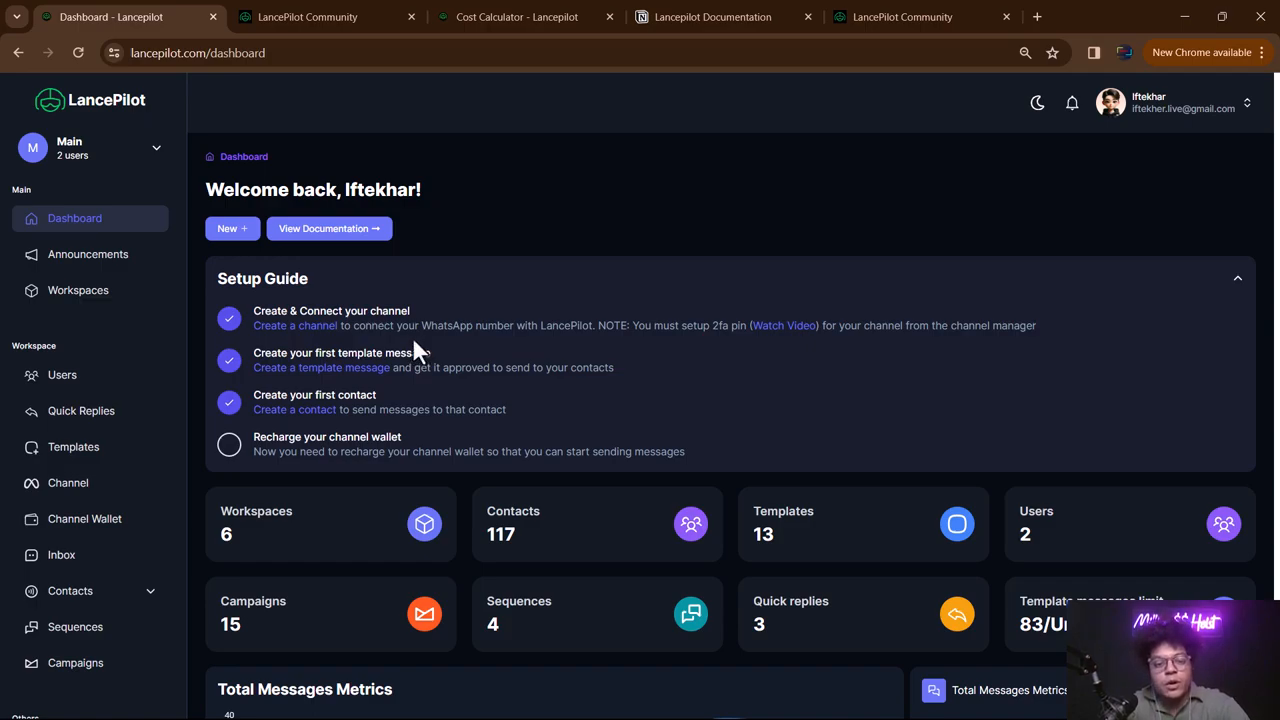
drag(292, 396, 343, 396)
drag(405, 437, 330, 441)
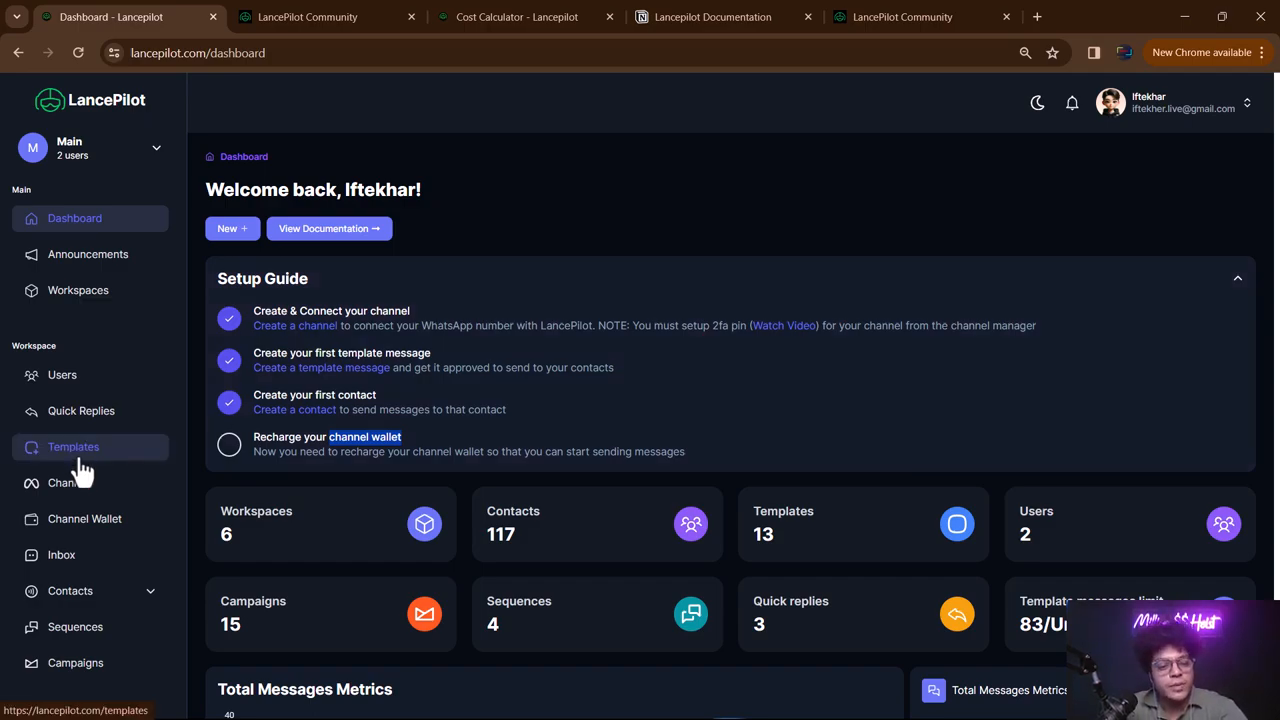
click(80, 485)
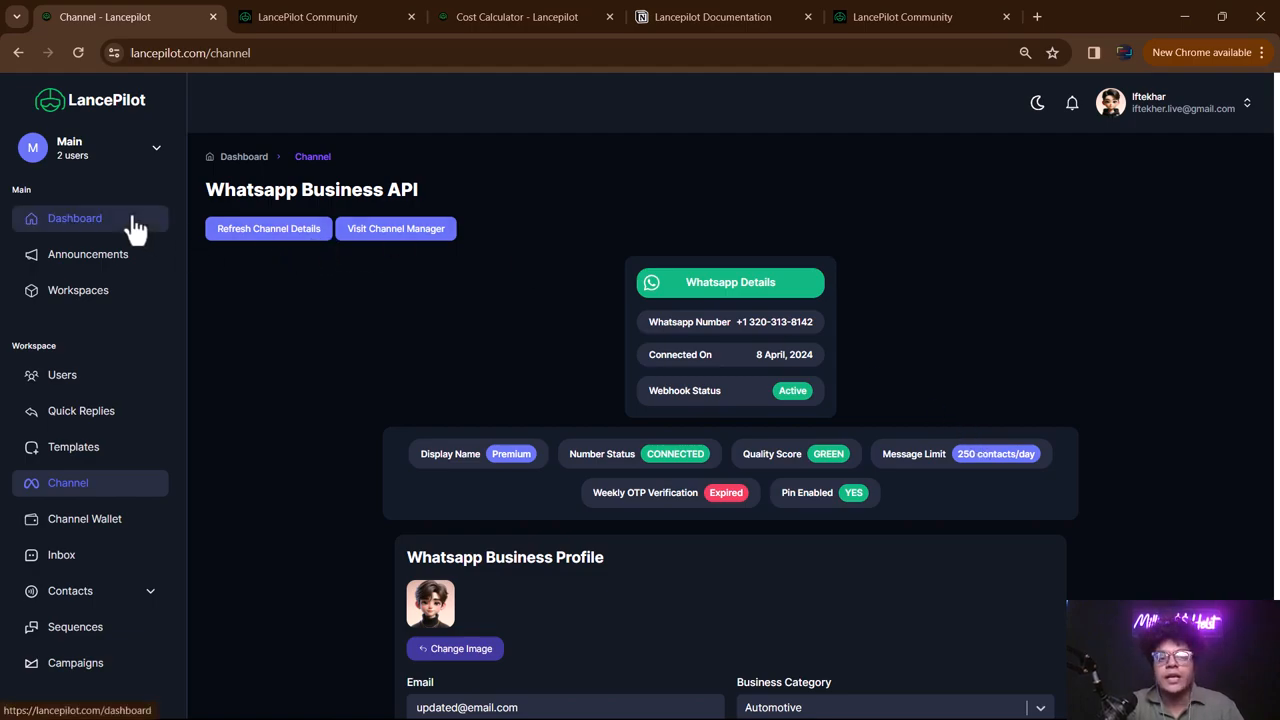
click(52, 222)
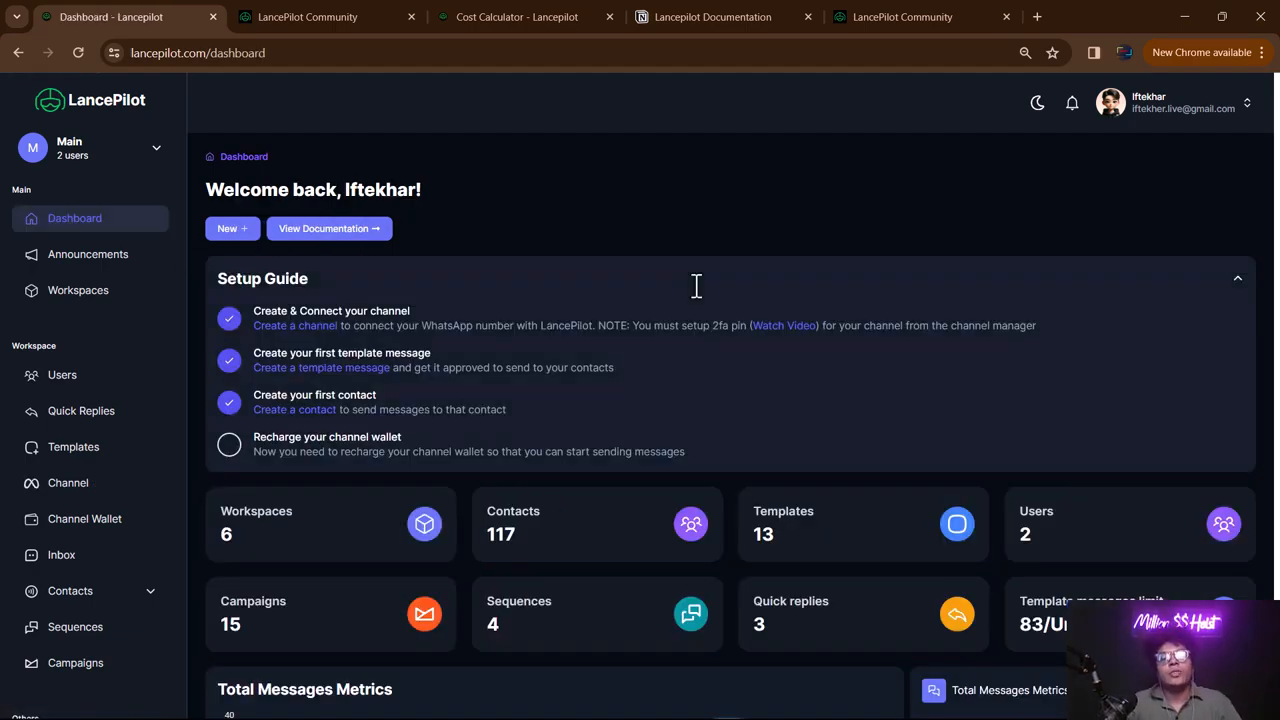